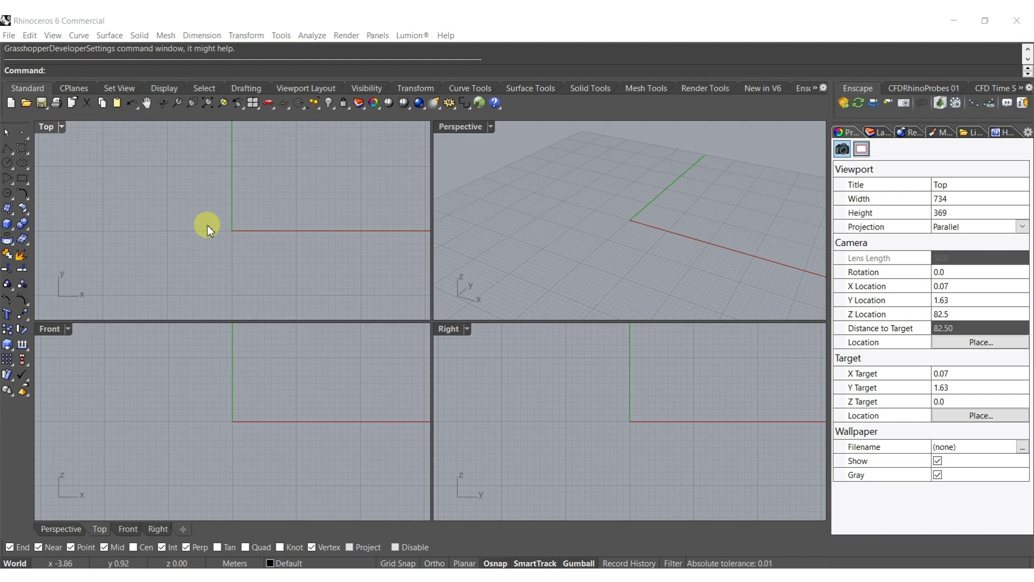
Launch Grasshopper and maximise the Perspective viewport
click(488, 188)
text(Grasshopper)
key(Return)
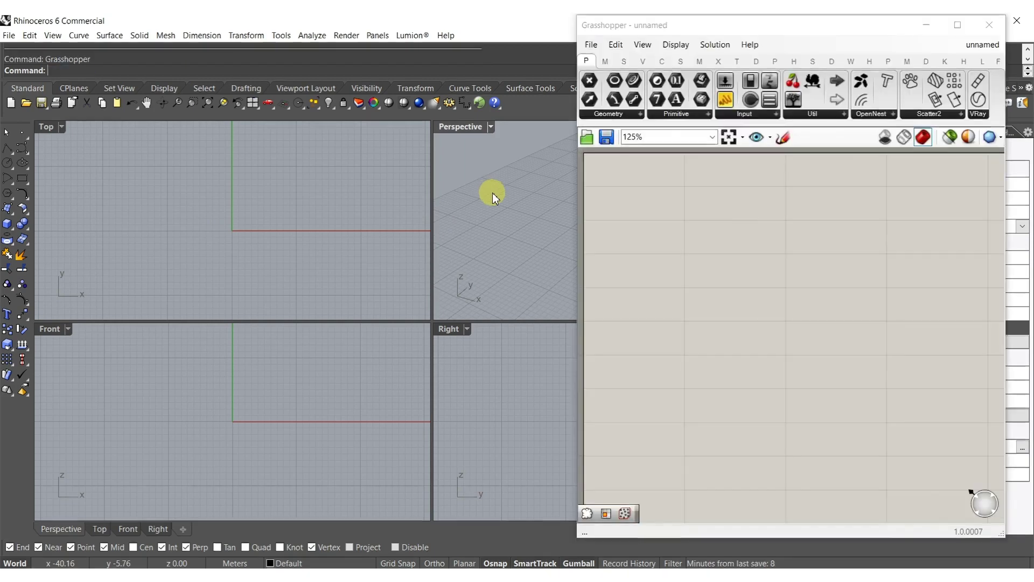
double_click(447, 130)
Add a Center Box component to the empty Grasshopper canvas
double_click(739, 305)
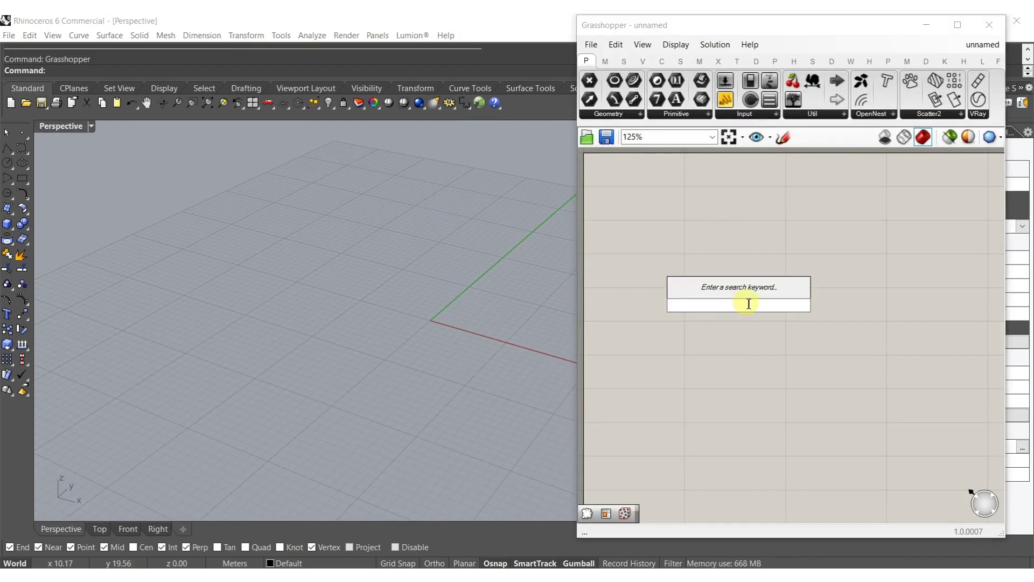
text(box)
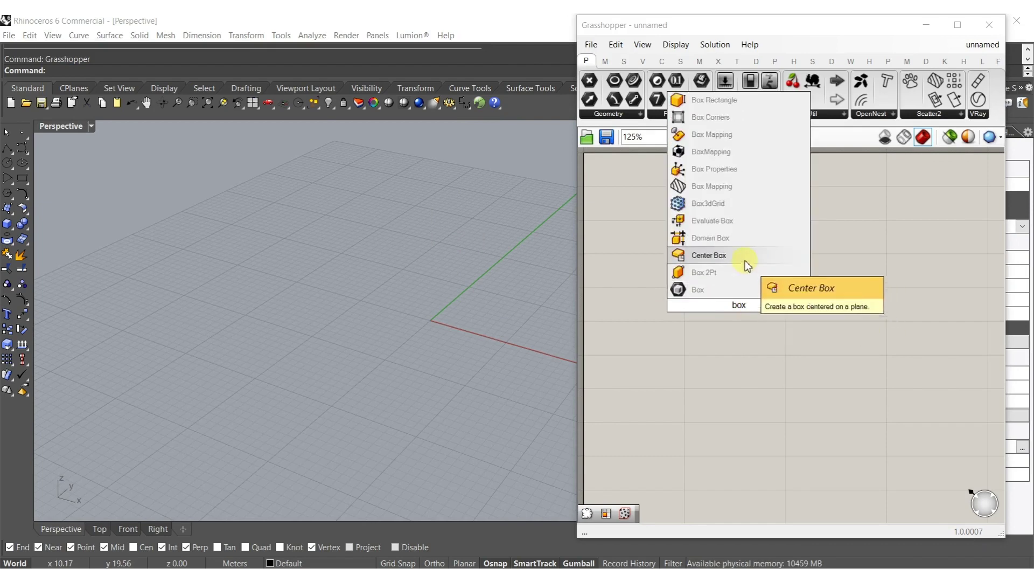
click(745, 257)
Add a Populate 3D component, connect the box to its Region input and place it clear of the box
double_click(780, 296)
text(pop)
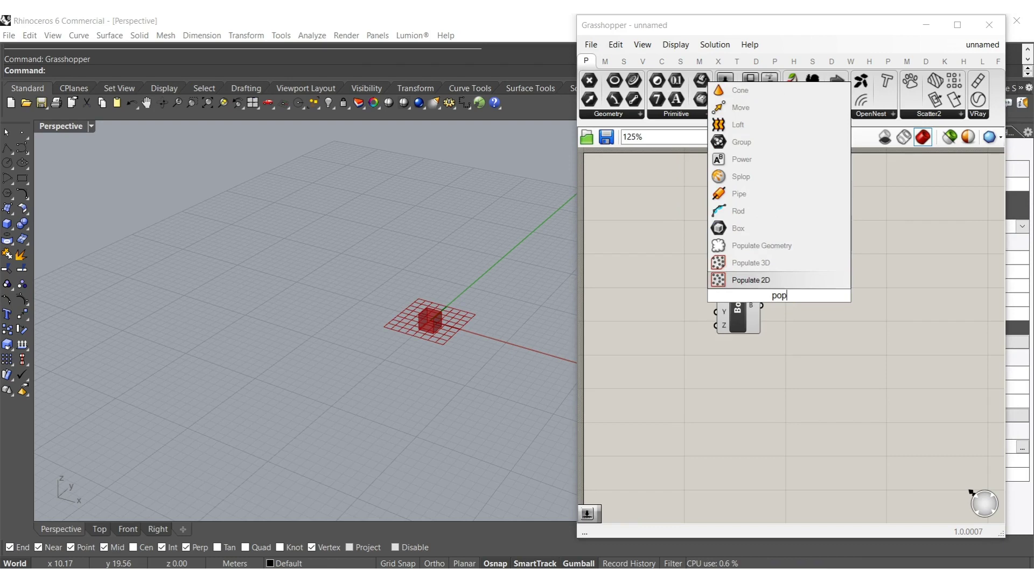
click(774, 262)
drag(762, 290, 790, 297)
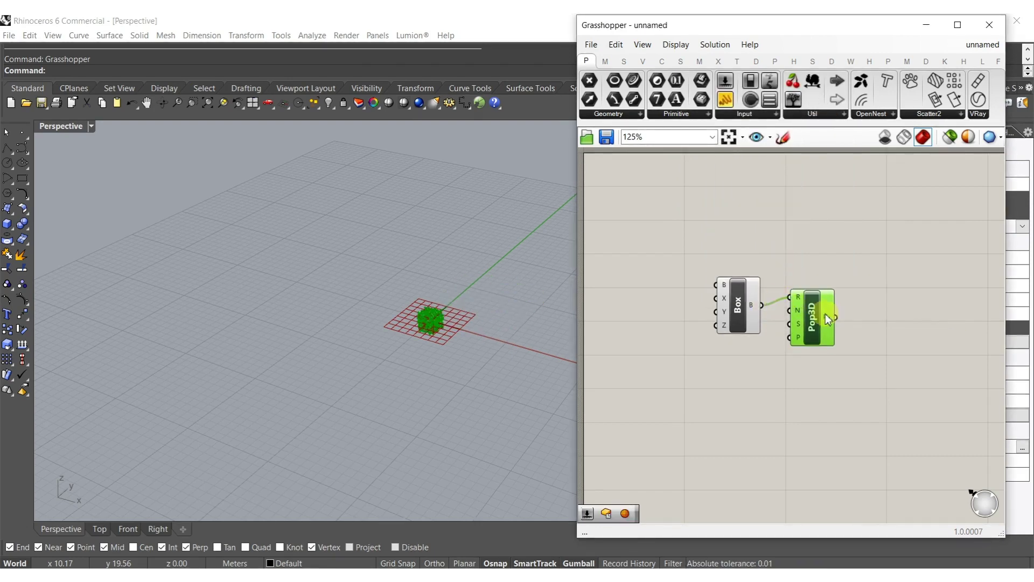
click(806, 339)
right_drag(805, 340, 765, 341)
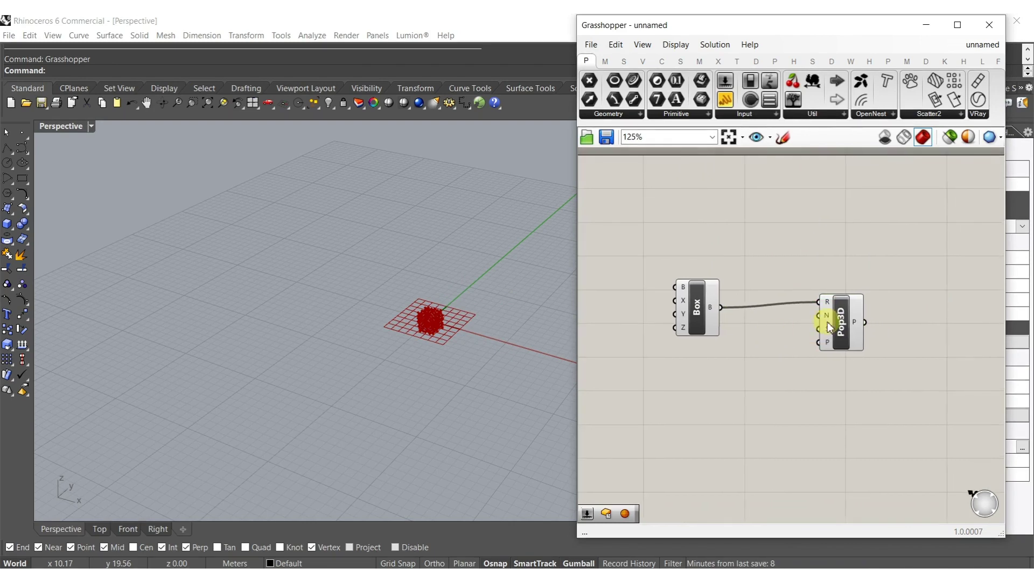
drag(827, 322, 848, 327)
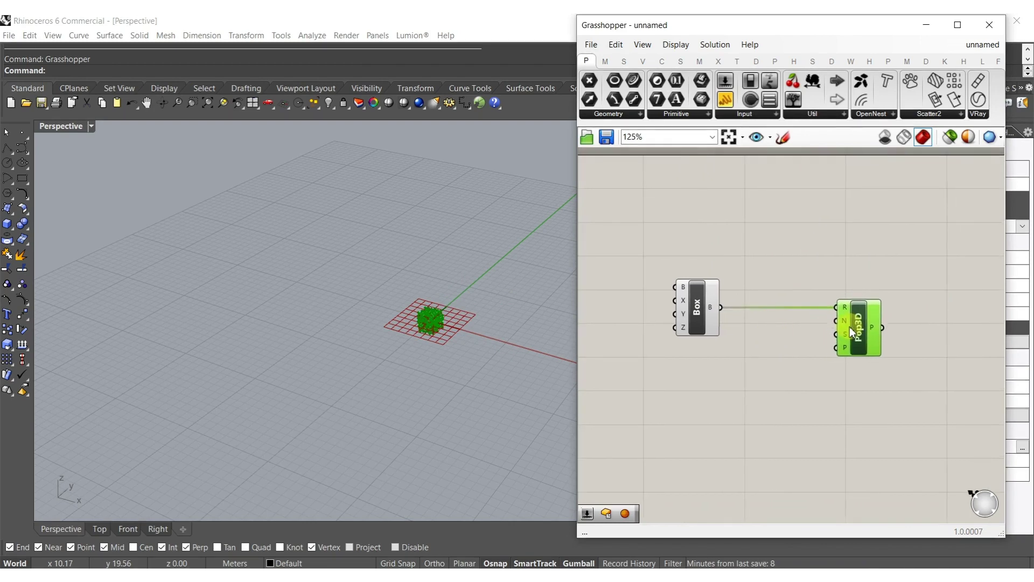
Create a number slider with value 20, feed it into Populate 3D's Count input and arrange it between the components
double_click(776, 332)
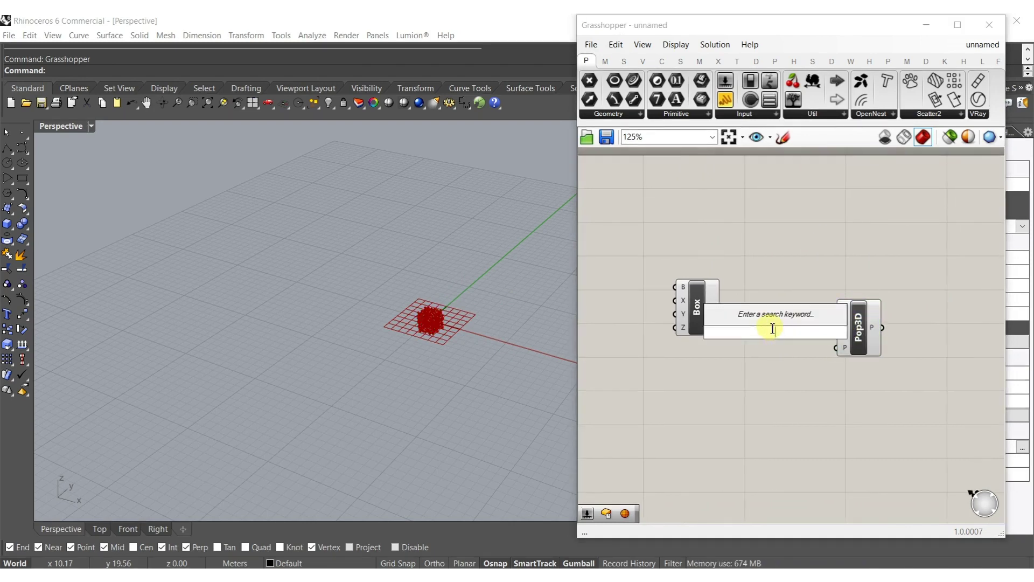
text(20)
key(Return)
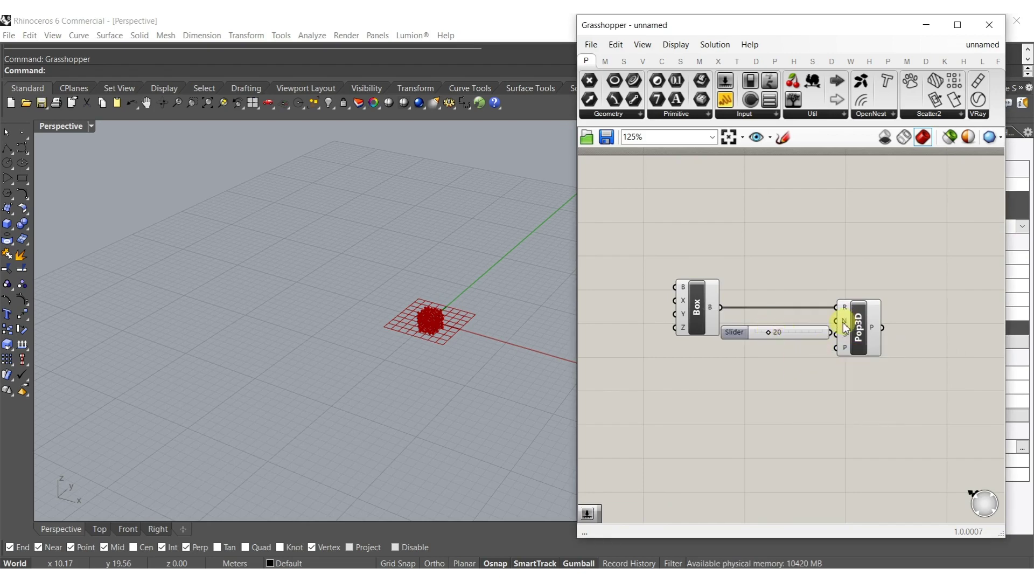
mouse_move(838, 331)
mouse_down()
mouse_move(836, 321)
mouse_move(818, 327)
mouse_up()
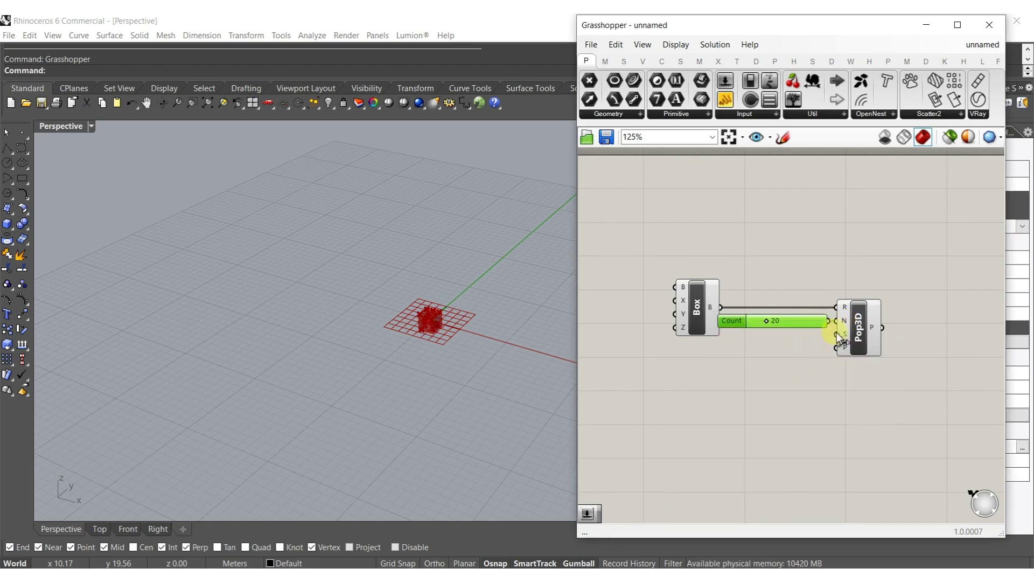
right_drag(869, 284, 822, 286)
shift+click(803, 331)
drag(803, 331, 814, 331)
right_drag(894, 323, 833, 323)
click(833, 323)
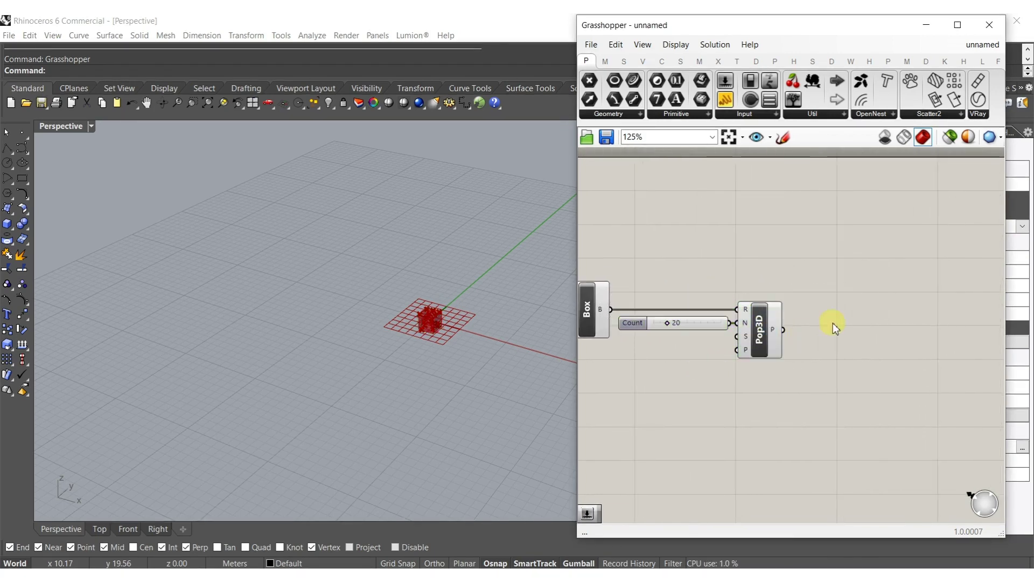
Add an Interpolate curve component and connect the Populate 3D points to its Vertices input
double_click(833, 323)
text(interpol)
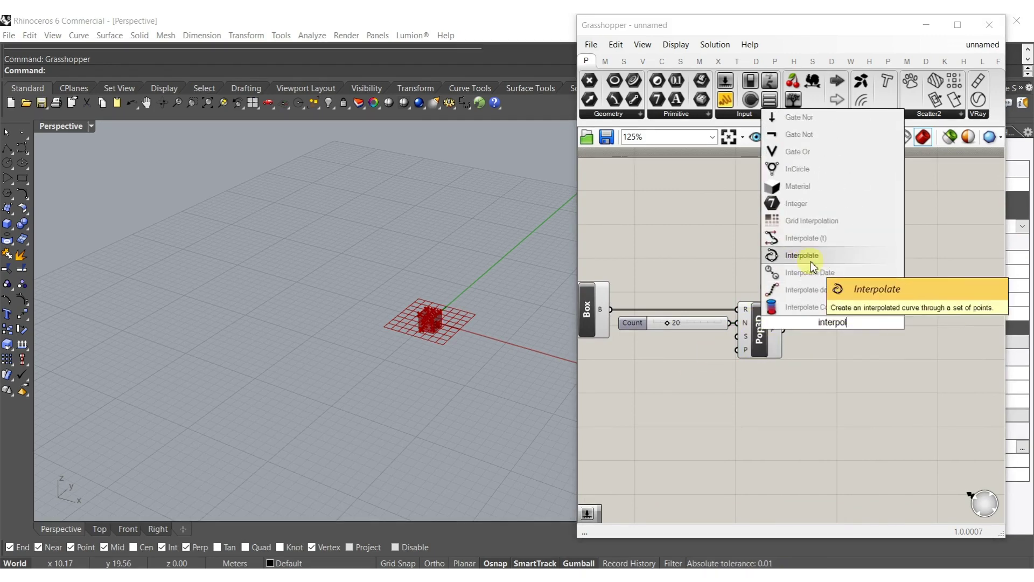
click(810, 261)
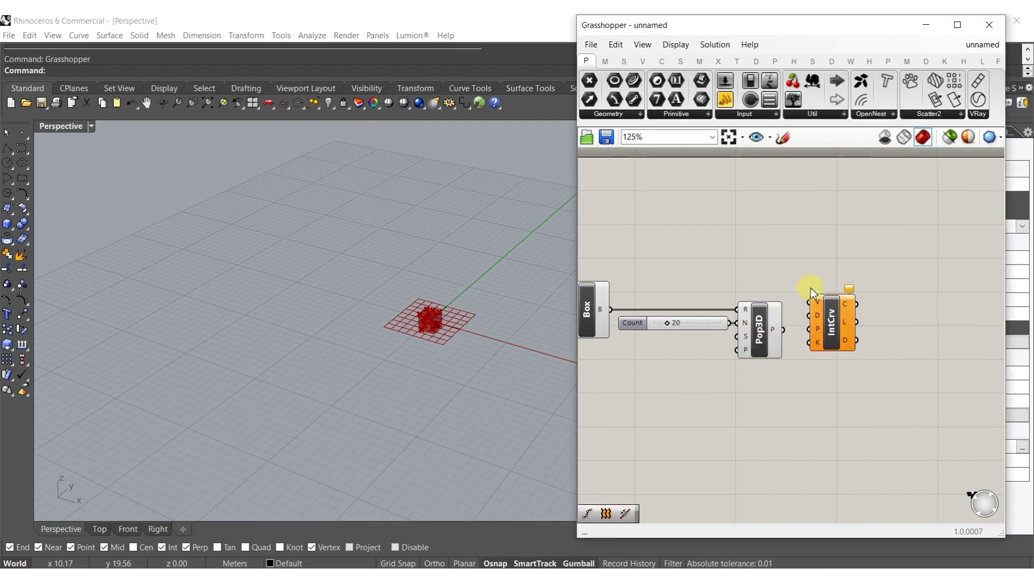
drag(809, 302, 852, 350)
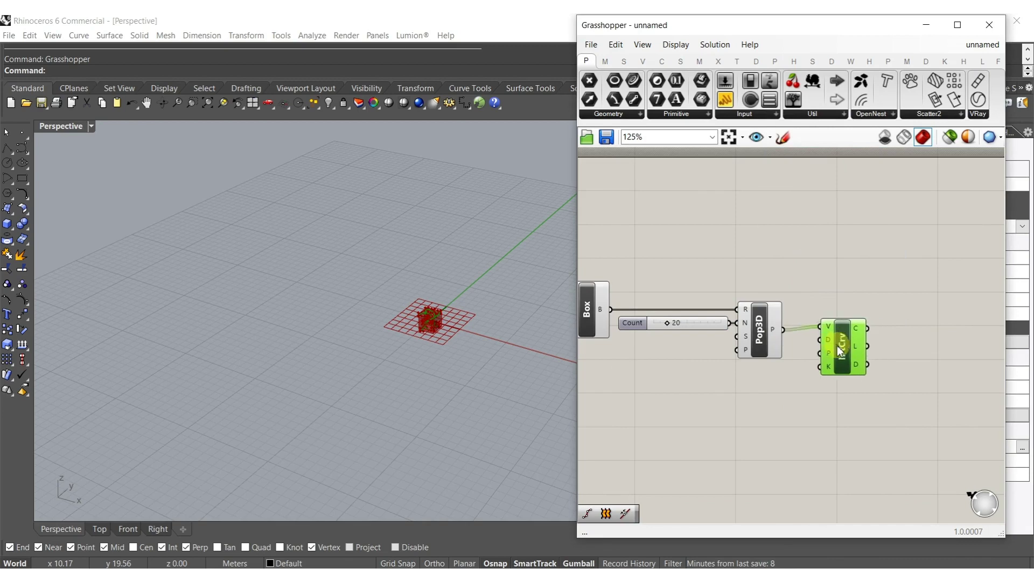
Disable the preview of the box and Populate 3D components and zoom the Rhino view to the interpolated curve
scroll(801, 372, down, 4)
drag(869, 384, 720, 291)
drag(830, 365, 700, 275)
middle_click(744, 317)
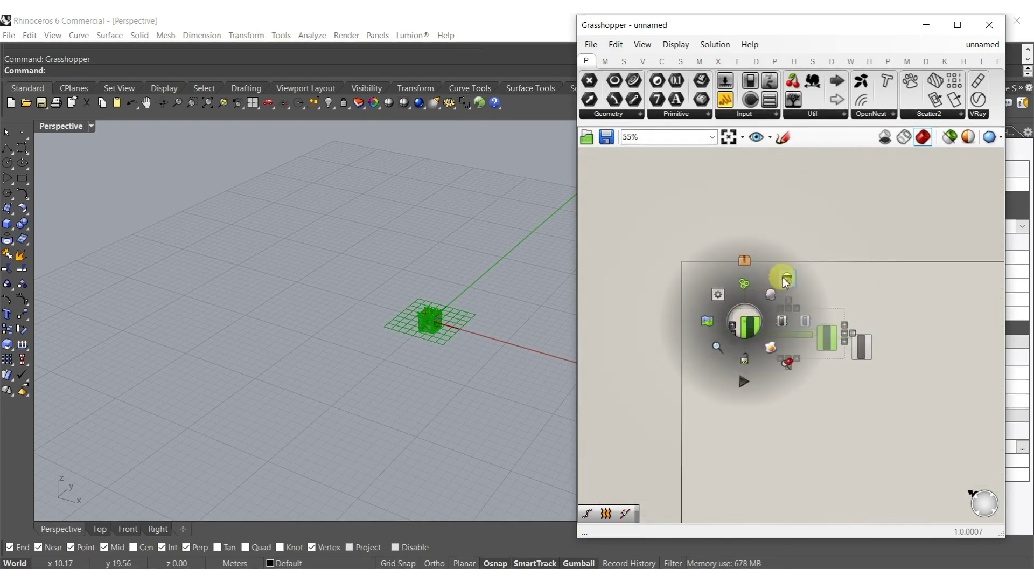
click(780, 273)
click(448, 342)
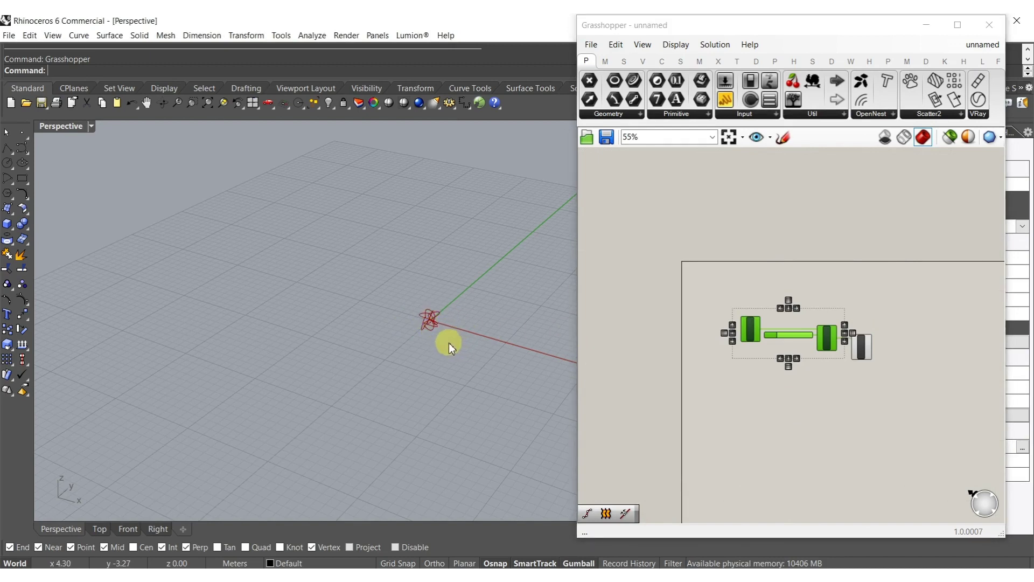
key(ctrl+alt+e)
shift+right_drag(386, 362, 319, 369)
Duplicate the whole box, Populate 3D and Interpolate chain directly below the original
click(849, 386)
drag(886, 399, 708, 299)
right_drag(780, 371, 791, 292)
alt+drag(764, 259, 762, 332)
Feed a slider of value 3 into the copied Populate 3D's Seed input and set its Count slider to 5
scroll(795, 321, up, 5)
double_click(790, 332)
text(3)
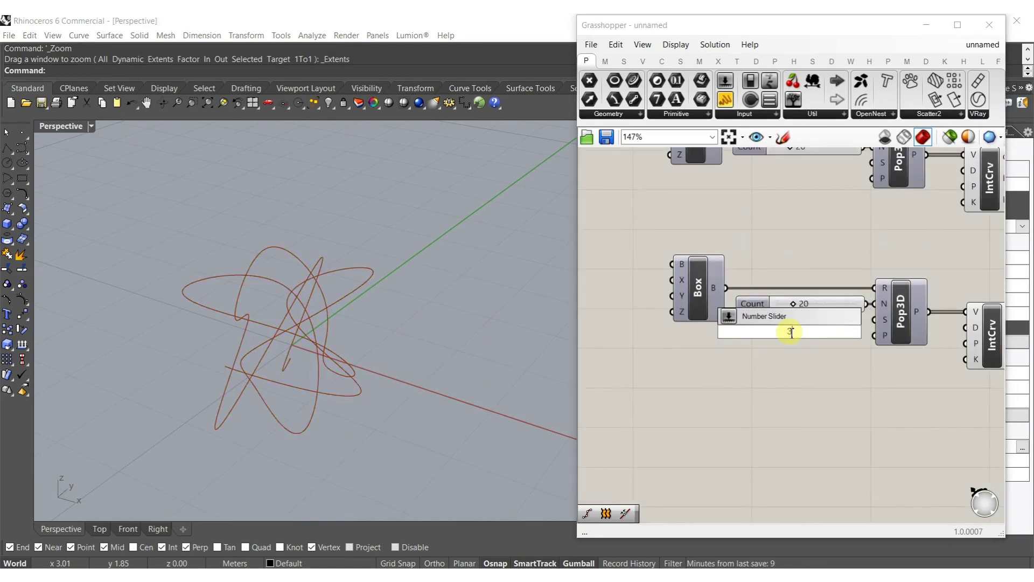
key(Return)
drag(868, 327, 875, 319)
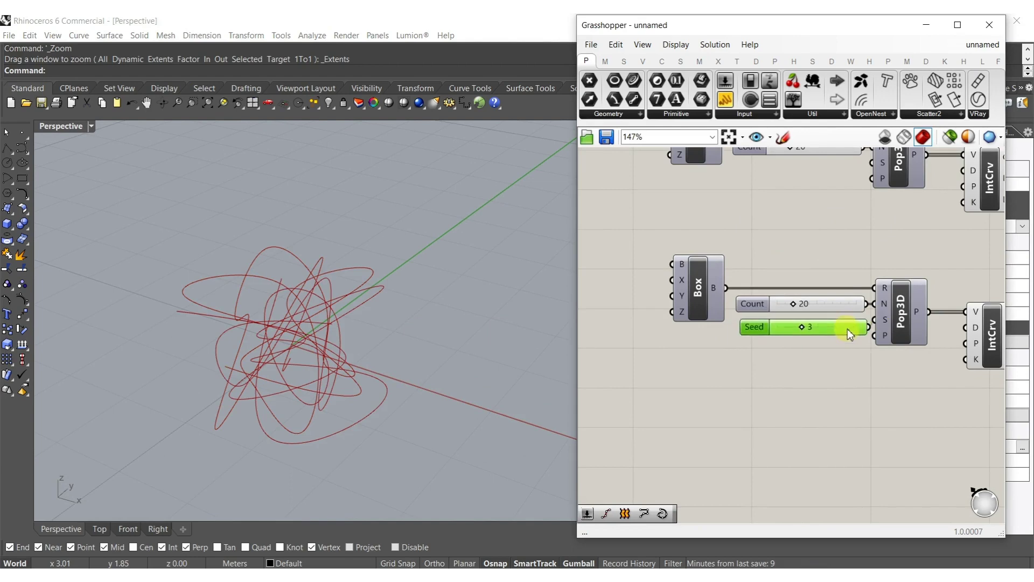
scroll(793, 303, up, 6)
drag(786, 336, 745, 337)
Add a Divide Curve component, connect the upper interpolated curve to it and leave room for a slider in between
scroll(775, 330, down, 5)
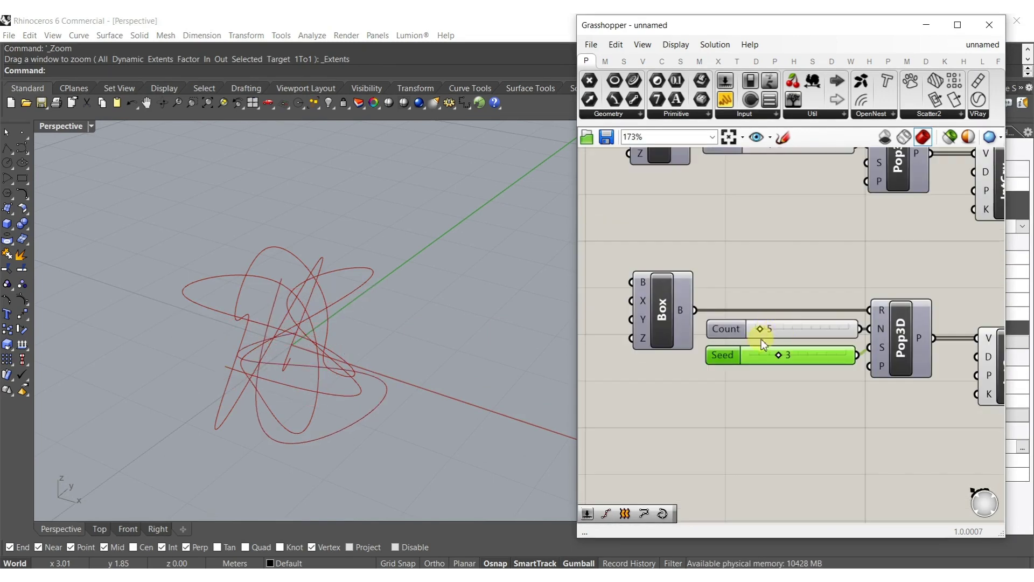
scroll(707, 383, down, 3)
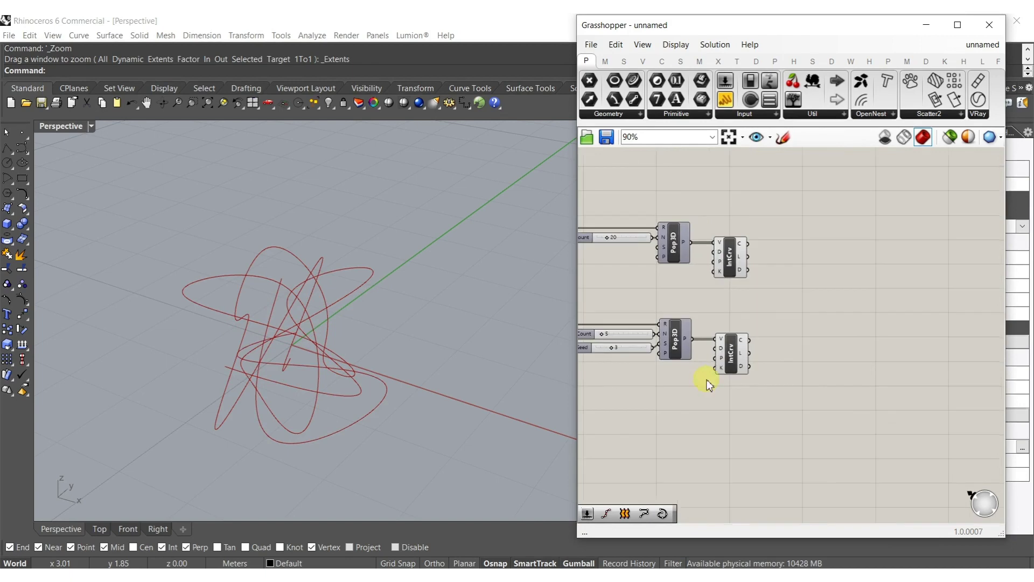
double_click(824, 250)
text(divide)
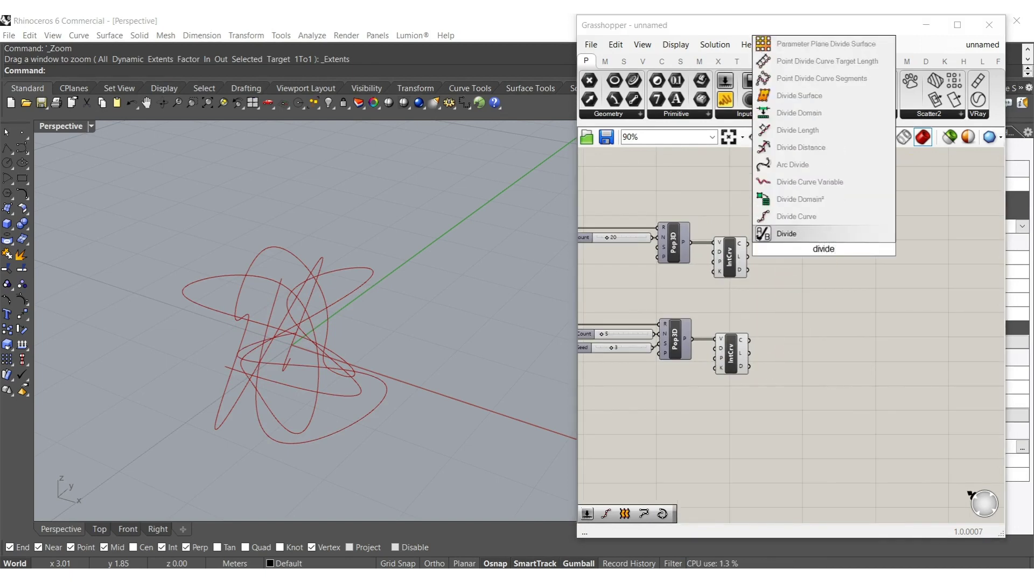
click(822, 217)
drag(809, 238, 780, 252)
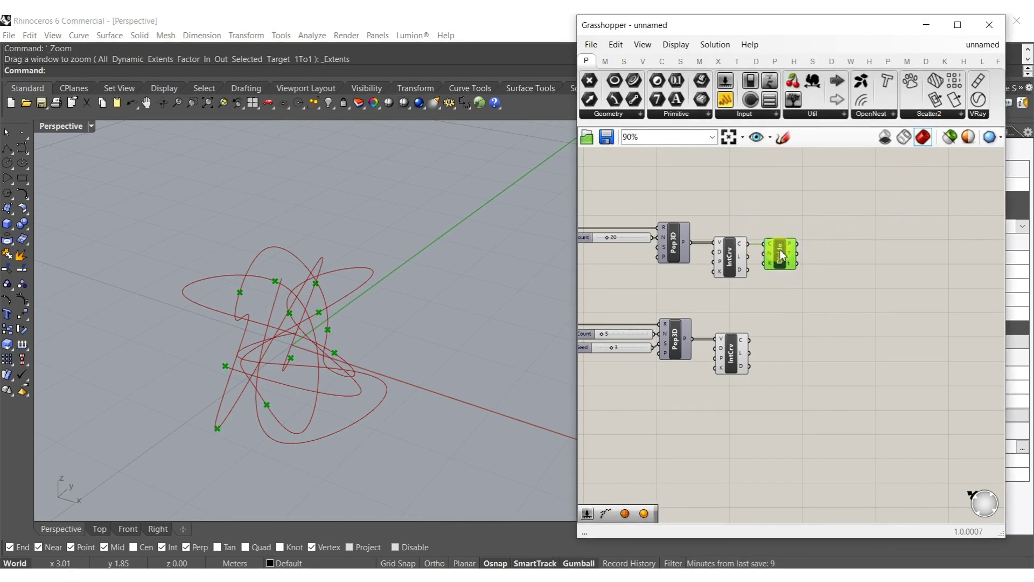
right_drag(813, 255, 729, 256)
click(742, 251)
drag(700, 253, 808, 253)
Create a slider with value 200, connect it to Divide Curve's Count input and move the two closer to the upper curve
click(723, 268)
double_click(728, 270)
text(200)
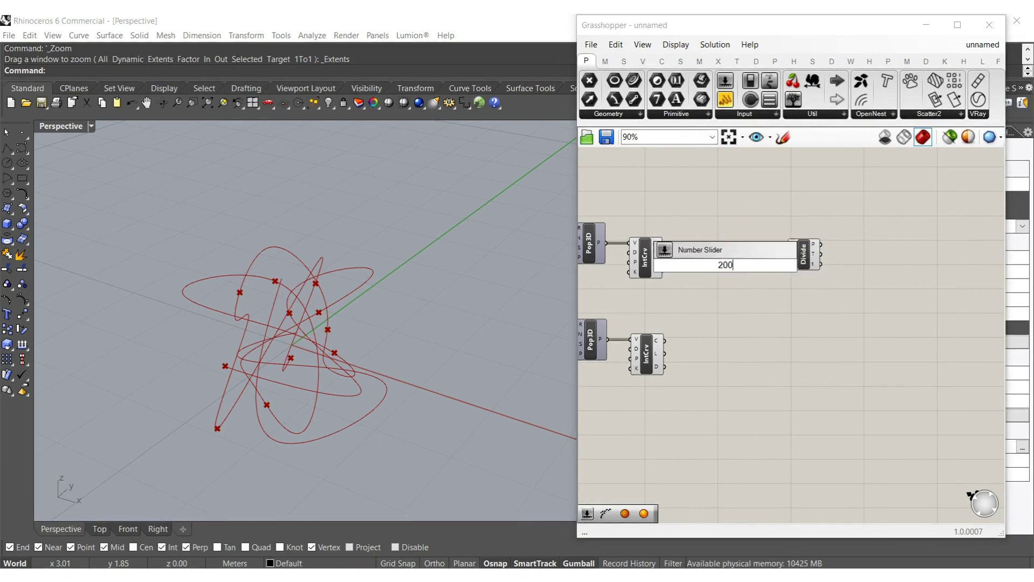
key(Return)
scroll(754, 256, up, 2)
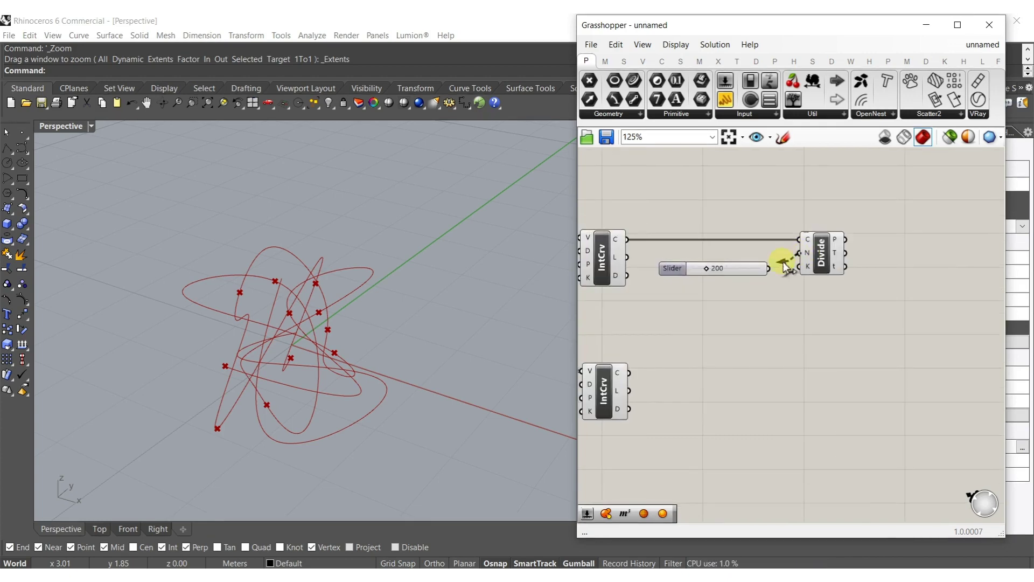
mouse_move(768, 268)
mouse_down()
mouse_move(799, 252)
mouse_move(760, 254)
mouse_move(776, 260)
mouse_up()
right_drag(690, 358, 710, 354)
drag(860, 300, 771, 212)
drag(828, 248, 799, 247)
click(749, 326)
Add an Orient component with the lower curve as Geometry and the division points as Target, placed after Divide Curve
double_click(720, 375)
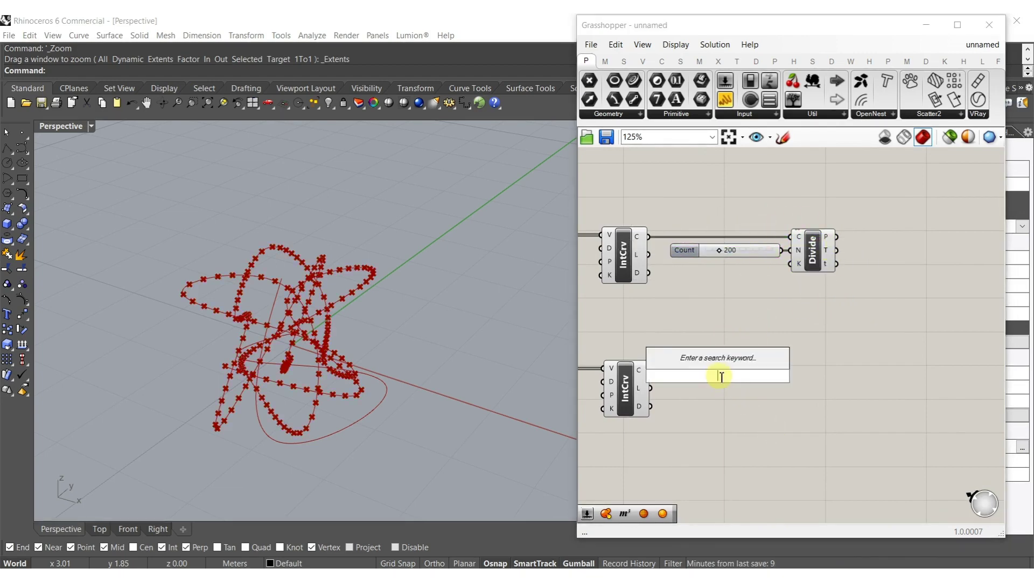
text(ori)
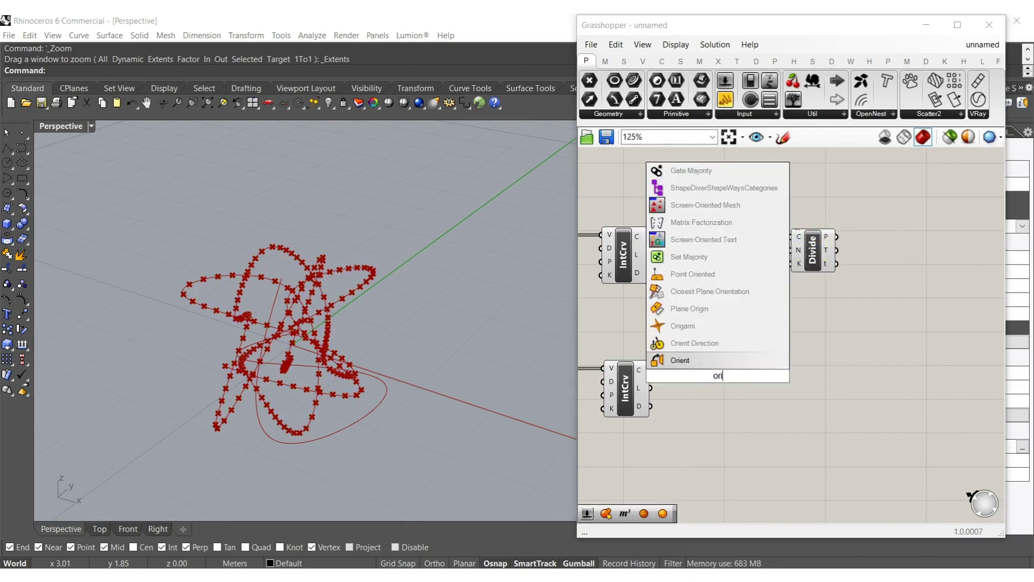
click(676, 359)
drag(692, 367, 645, 369)
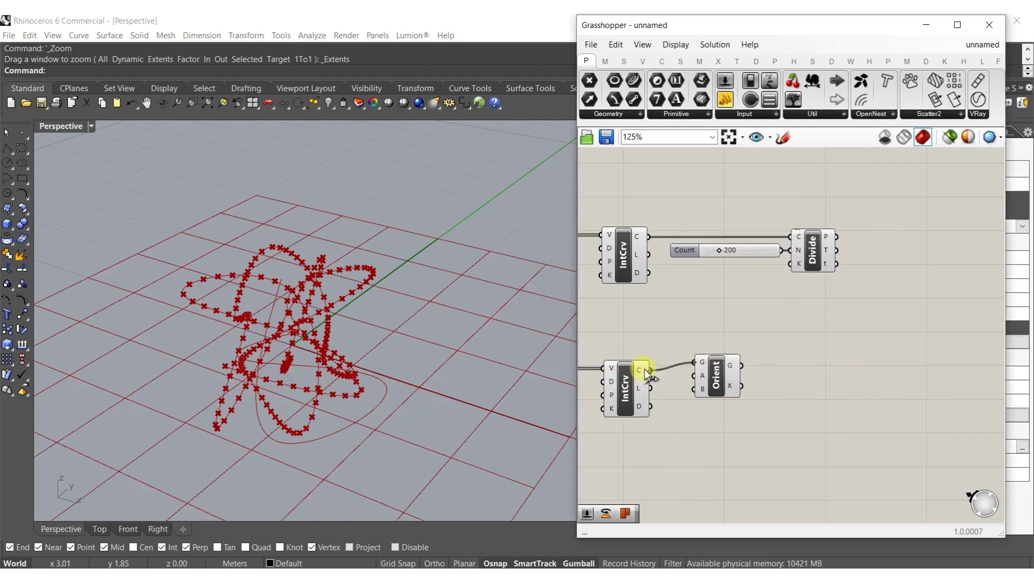
drag(714, 369, 836, 237)
drag(715, 380, 907, 226)
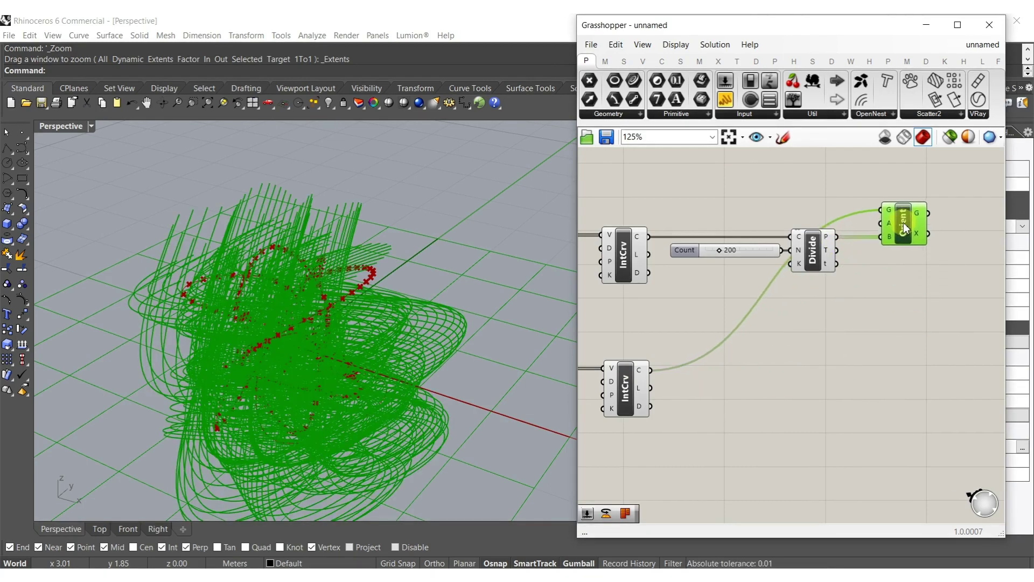
mouse_move(889, 224)
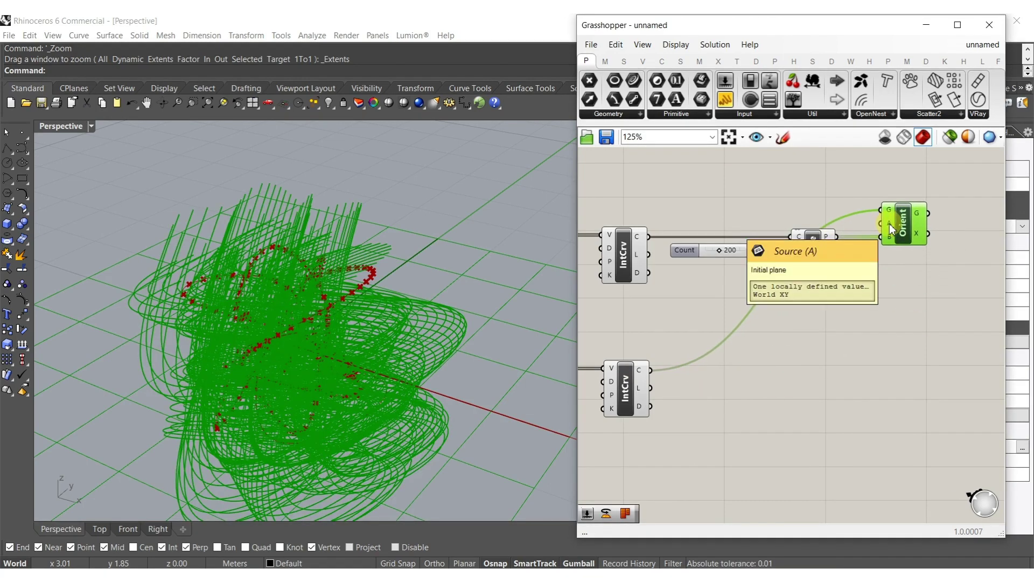
click(851, 270)
Disable the preview of every component before Orient and orbit around the oriented curves
scroll(830, 377, down, 3)
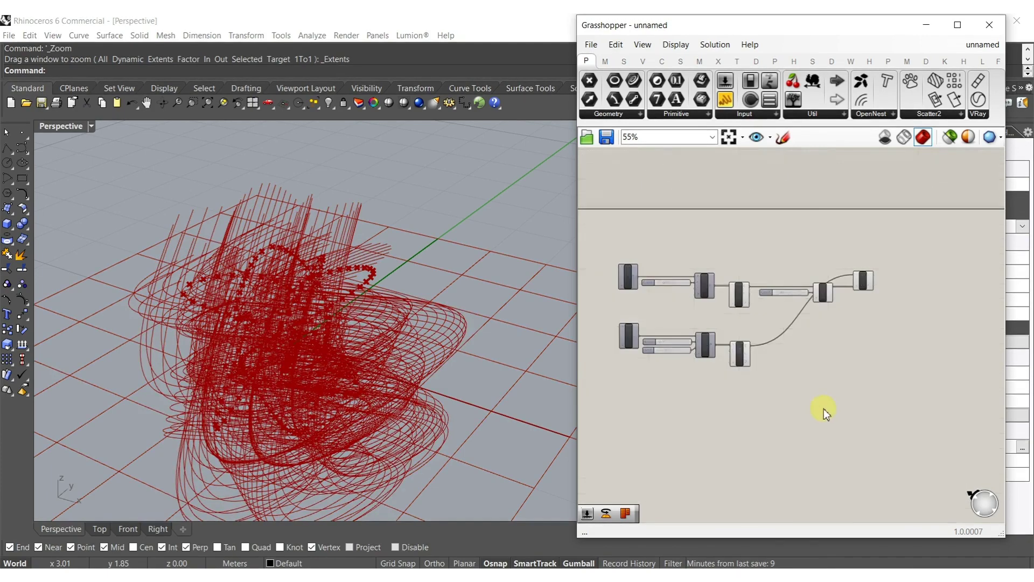
drag(823, 409, 614, 248)
scroll(728, 303, up, 3)
middle_click(733, 297)
click(771, 268)
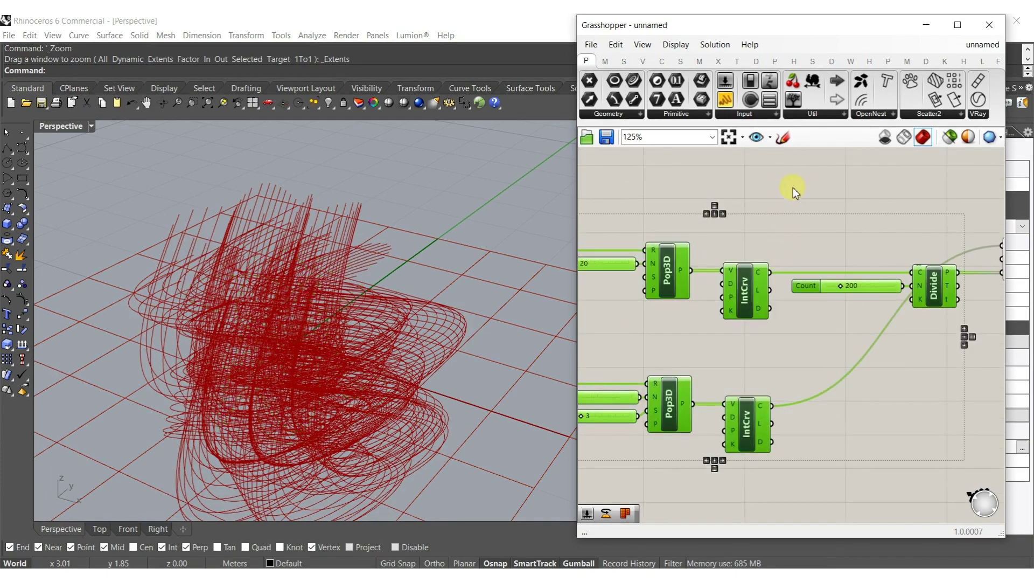
click(792, 188)
right_drag(348, 334, 349, 258)
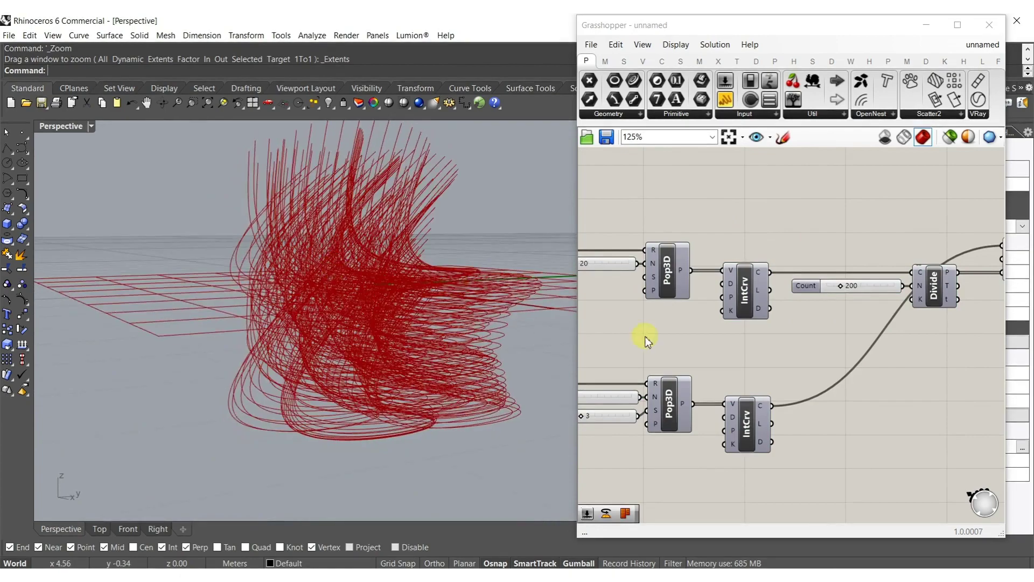
scroll(803, 341, down, 4)
drag(845, 416, 600, 203)
middle_click(735, 347)
click(791, 299)
right_drag(332, 248, 371, 194)
Set the Divide Curve Count slider to 395
scroll(729, 315, up, 6)
right_drag(763, 371, 681, 358)
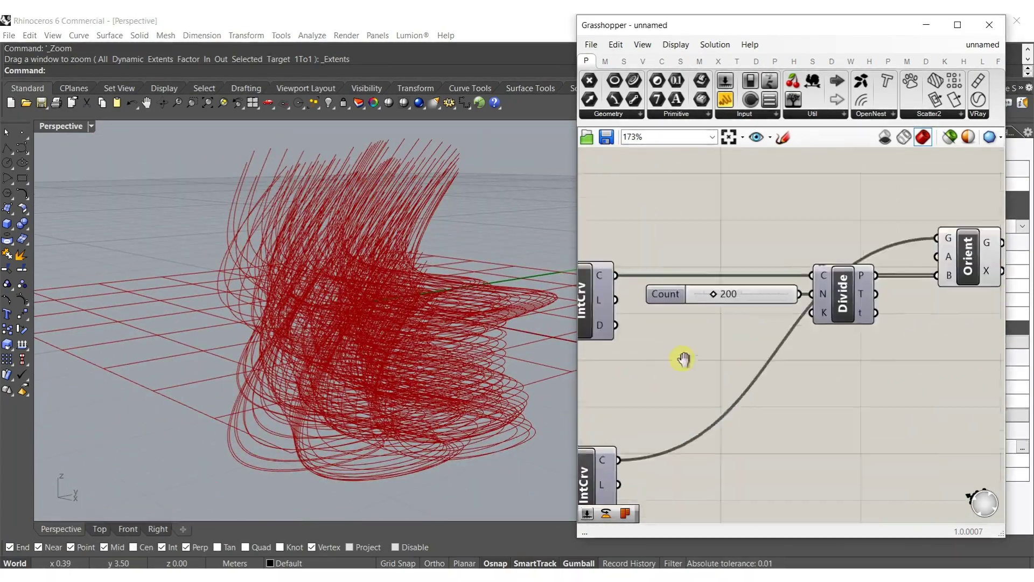
scroll(715, 290, up, 3)
drag(708, 296, 729, 304)
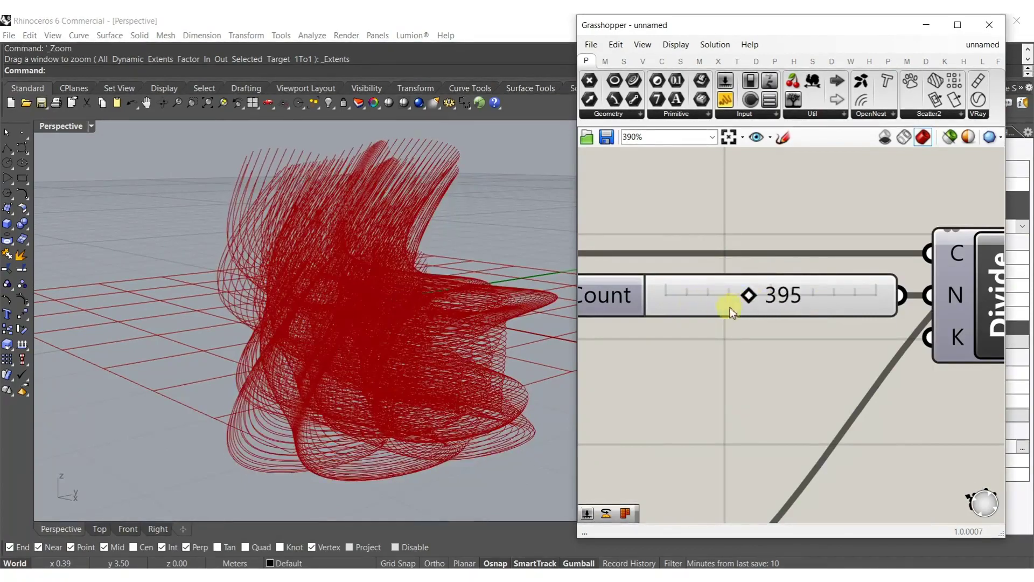
Set the Count slider of the upper Populate 3D to 8 and view the oriented curves from above
scroll(716, 318, down, 4)
scroll(609, 281, up, 5)
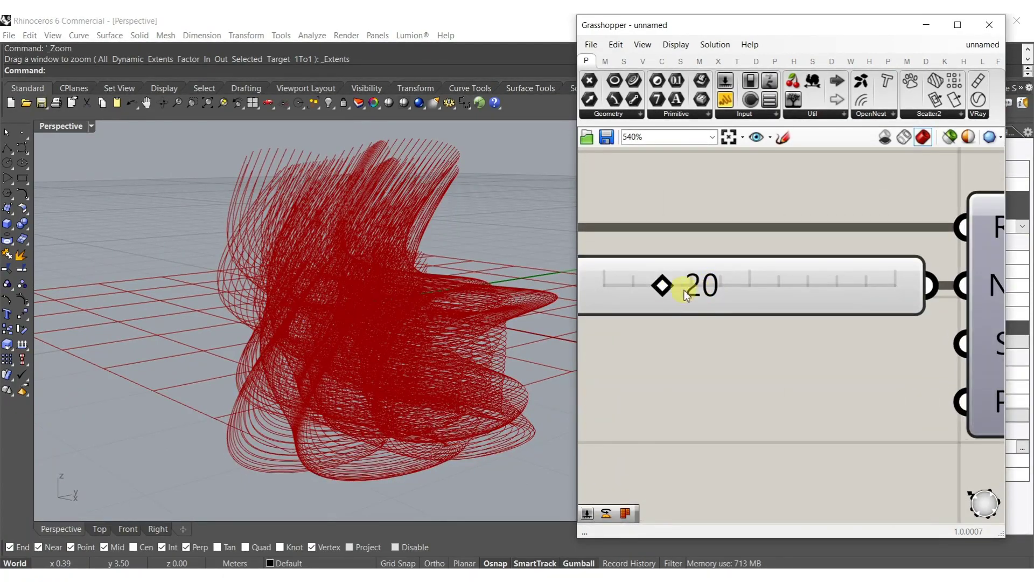
drag(665, 291, 633, 292)
right_drag(401, 350, 448, 286)
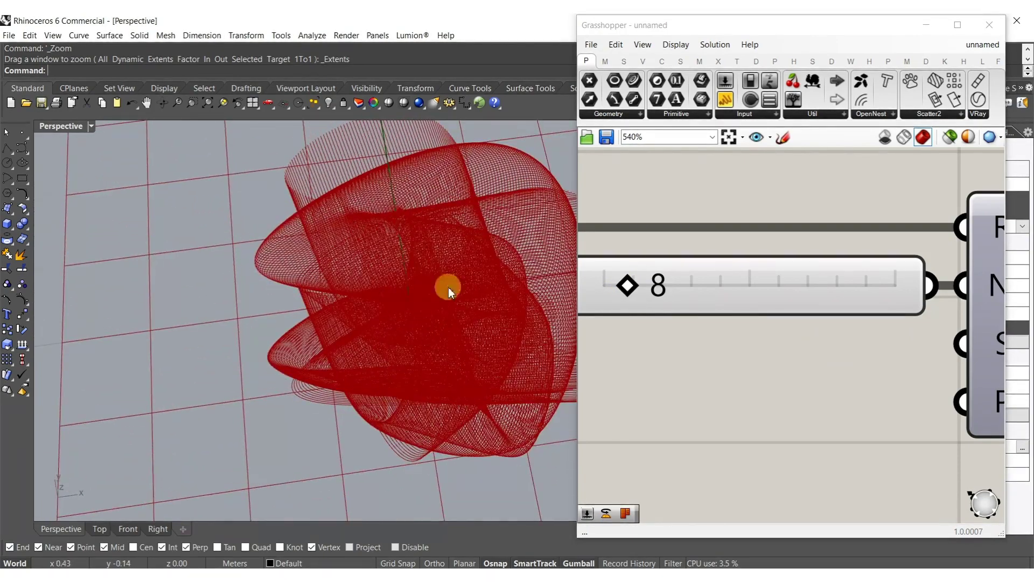
Set the Seed slider of the lower Populate 3D to 3 and orbit around the resulting curves
scroll(714, 373, down, 5)
scroll(686, 401, up, 5)
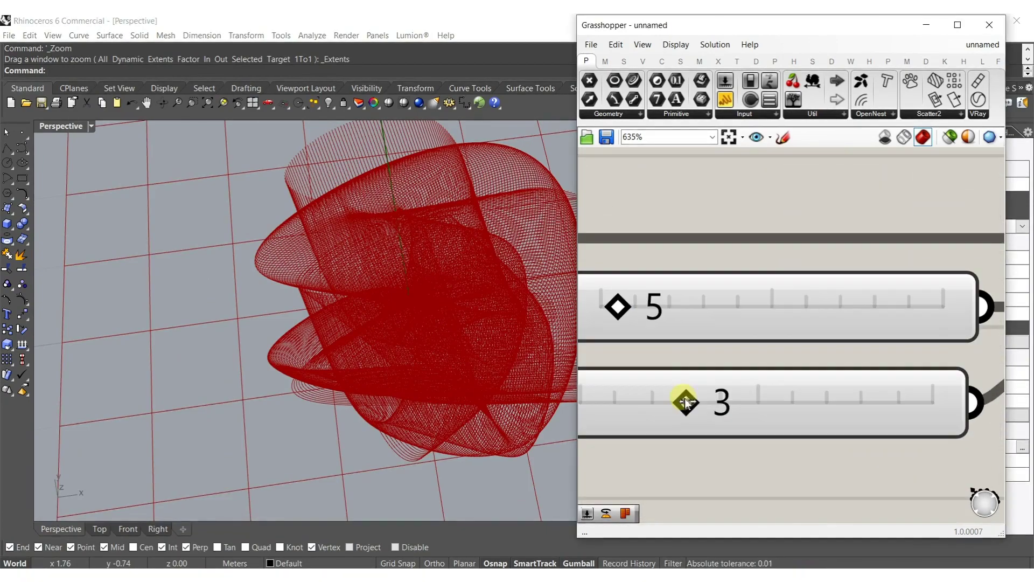
mouse_move(699, 401)
mouse_down()
mouse_move(1023, 385)
mouse_move(565, 392)
mouse_move(792, 401)
mouse_move(824, 388)
mouse_move(762, 396)
mouse_move(994, 404)
mouse_move(700, 402)
mouse_up()
right_drag(358, 418, 323, 321)
Add a Rotate component after Orient and connect Orient's Geometry output to its Geometry input
scroll(770, 360, down, 10)
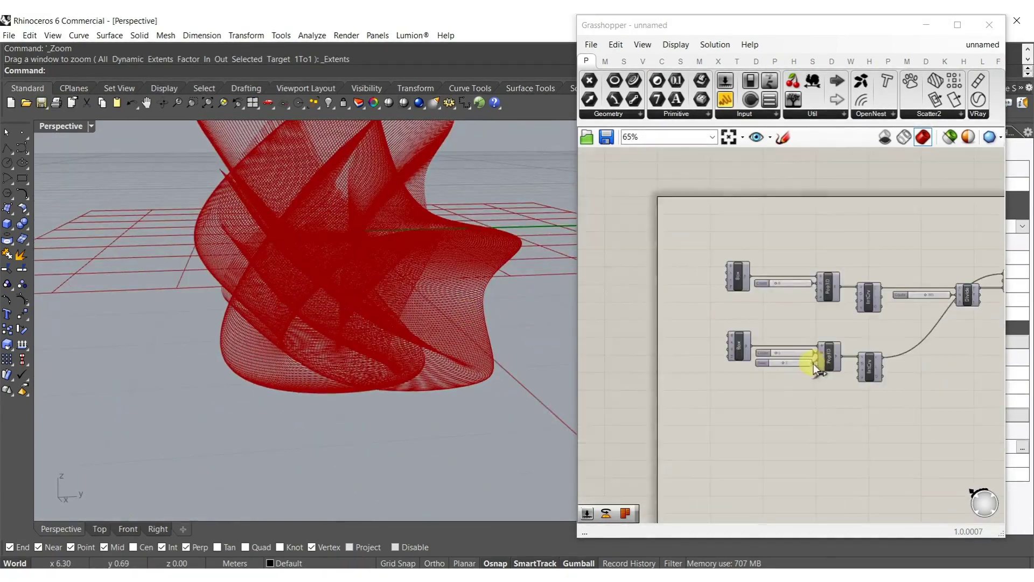
right_drag(843, 348, 779, 372)
scroll(816, 331, up, 6)
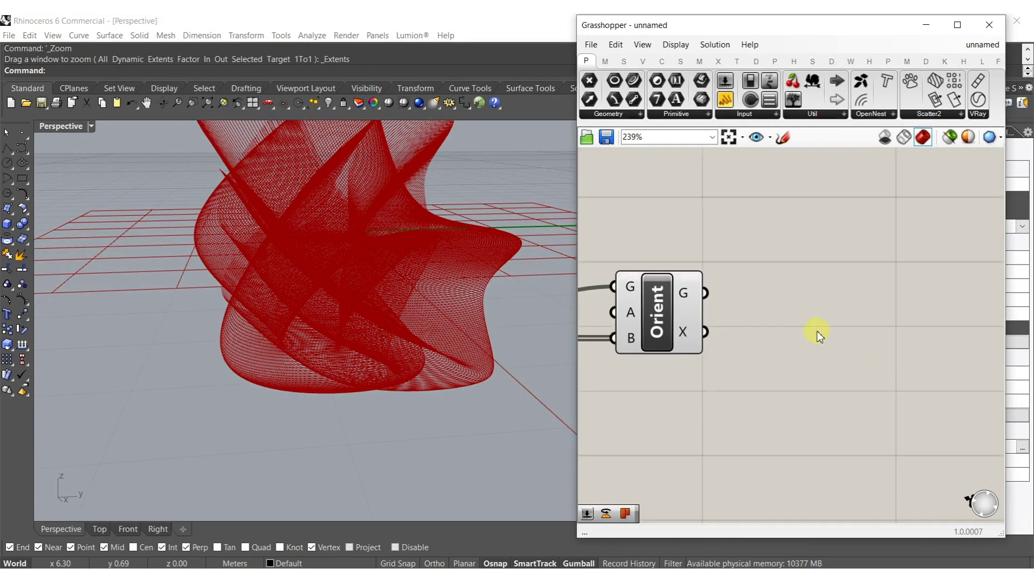
double_click(801, 315)
text(rot)
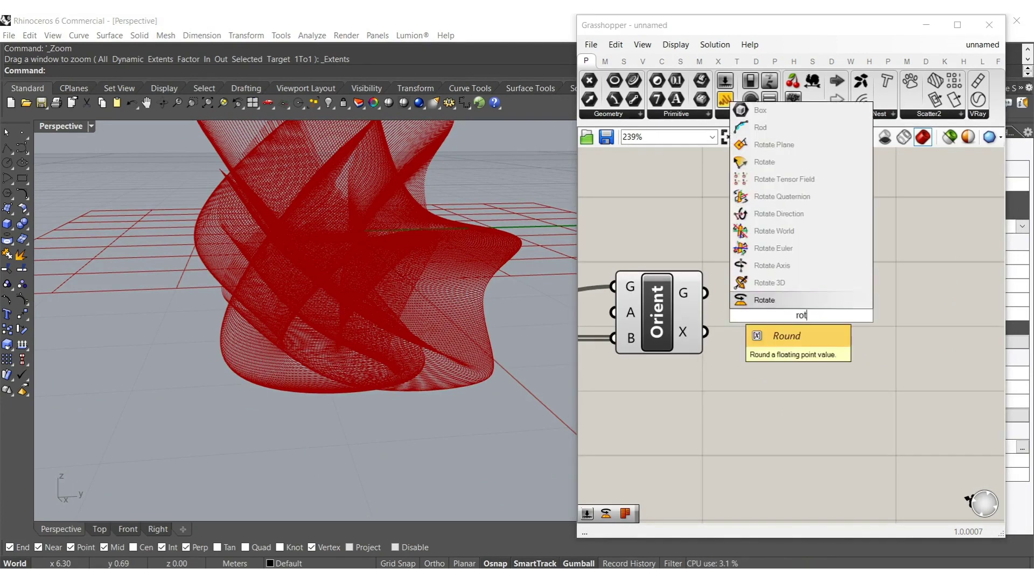
key(Return)
drag(800, 353, 705, 292)
right_drag(933, 310, 839, 291)
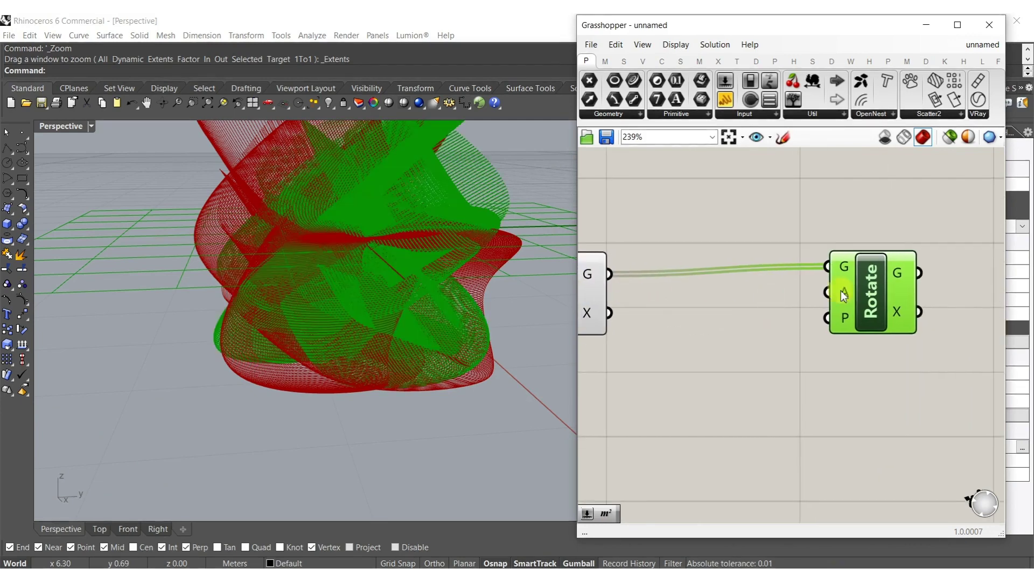
drag(880, 279, 906, 287)
Switch the Rotate component's Angle input to degrees
right_click(871, 306)
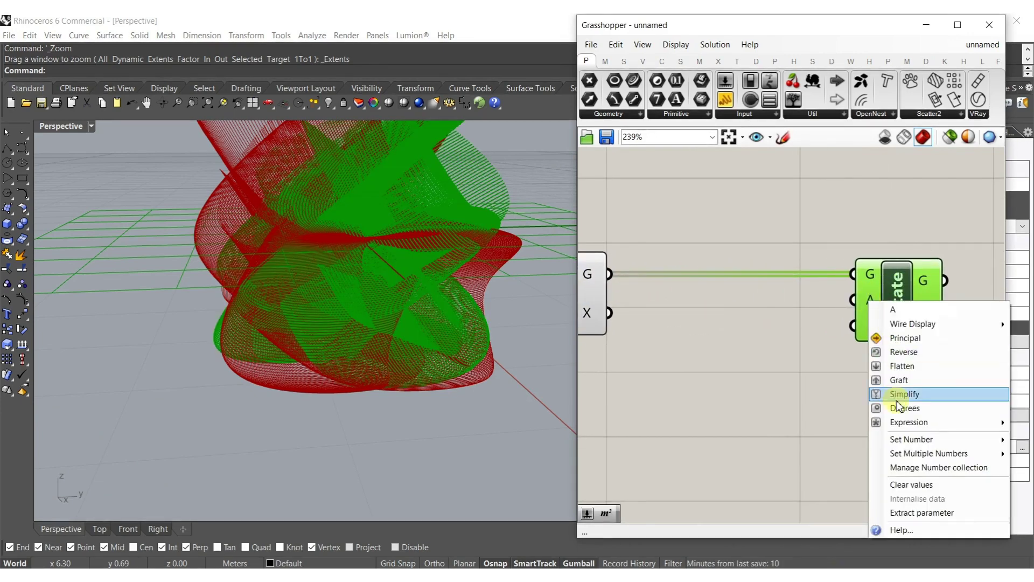
click(894, 399)
click(826, 410)
Add an XZ Plane with the Divide Curve points as Origin and connect it to Rotate's Plane input
right_drag(838, 335, 822, 321)
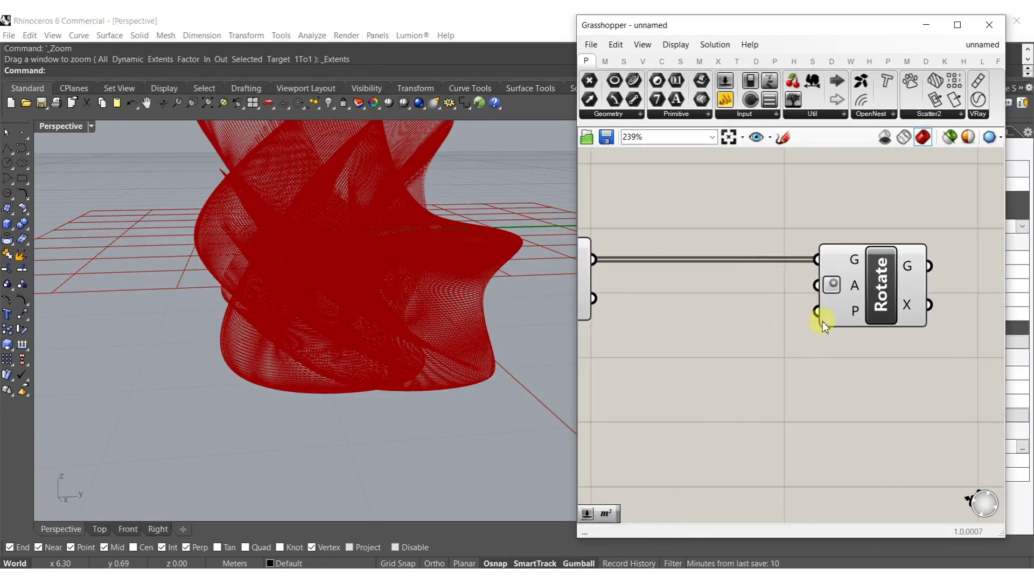
double_click(791, 360)
text(xz)
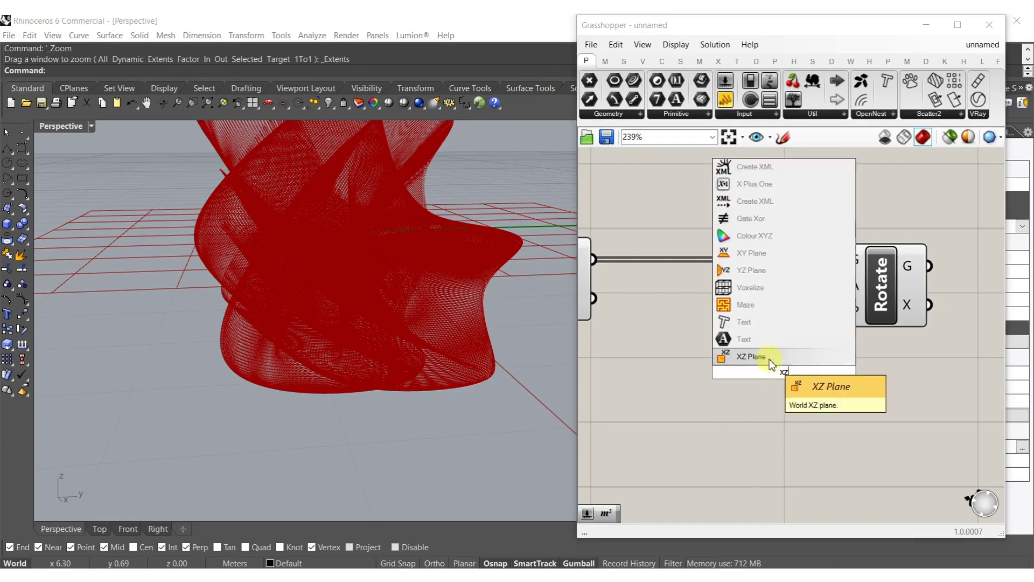
click(772, 362)
drag(827, 371, 856, 308)
scroll(825, 384, down, 5)
mouse_move(825, 379)
mouse_down()
mouse_move(731, 369)
mouse_move(698, 350)
mouse_move(725, 343)
mouse_move(827, 381)
mouse_up()
drag(712, 358, 699, 352)
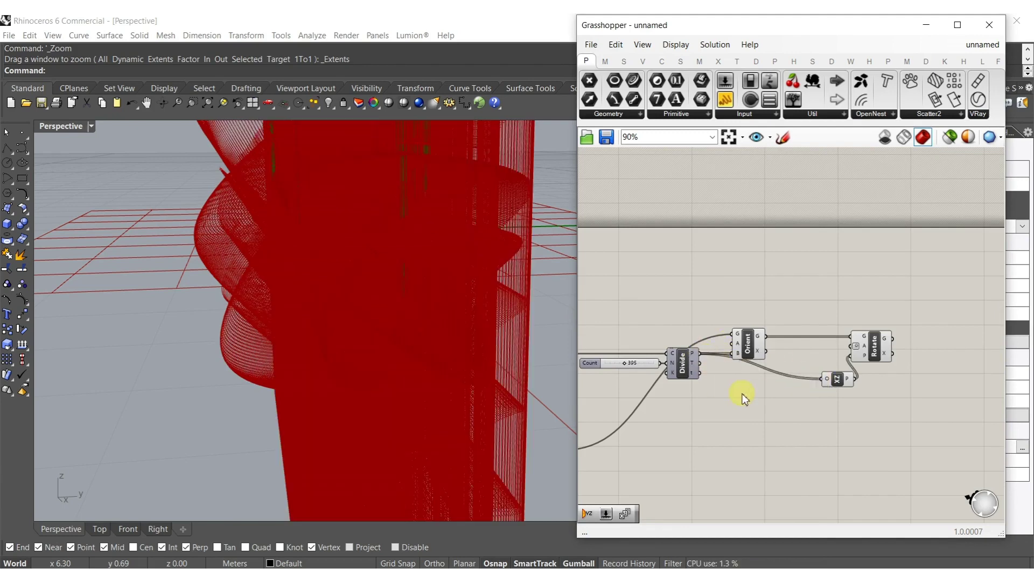
Add a Series component below Orient and feed its Count input from the Divide Curve Count slider
right_drag(780, 399, 740, 405)
double_click(740, 405)
text(ser)
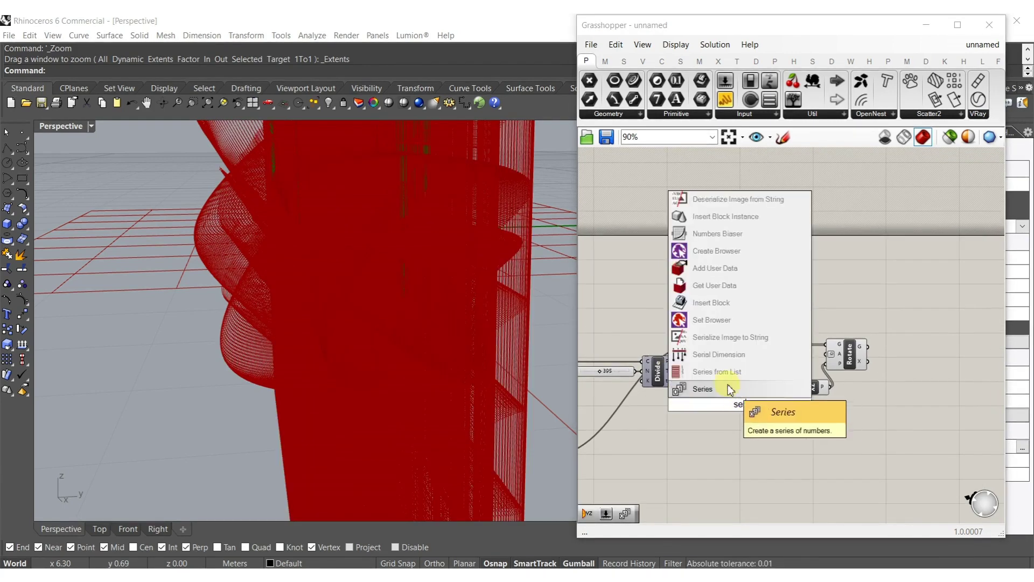
click(729, 389)
drag(741, 394, 722, 397)
double_click(666, 417)
key(Escape)
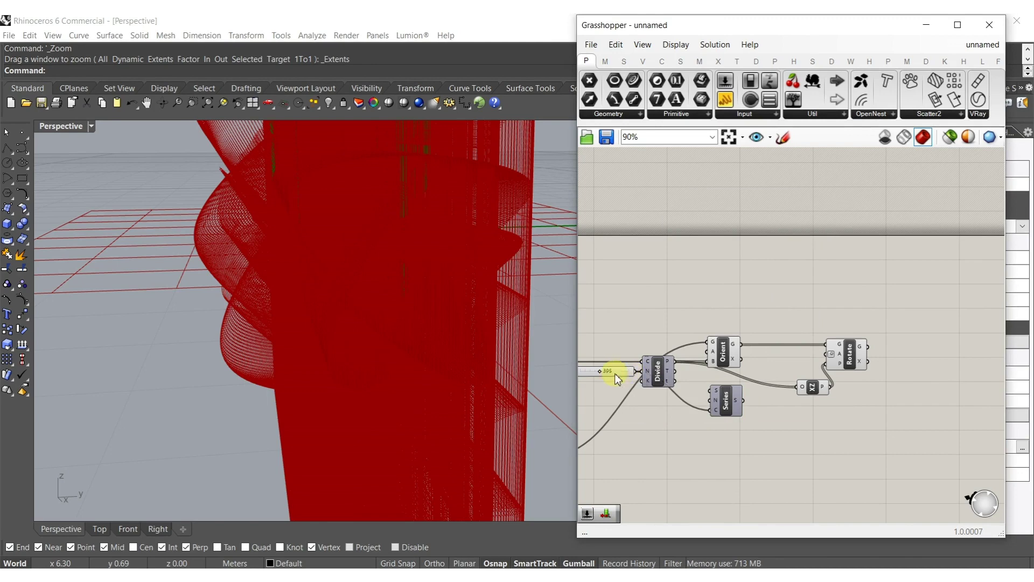
Create a slider with value 2.000 for the Series Step input and connect the Series output to Rotate's Angle input
double_click(650, 423)
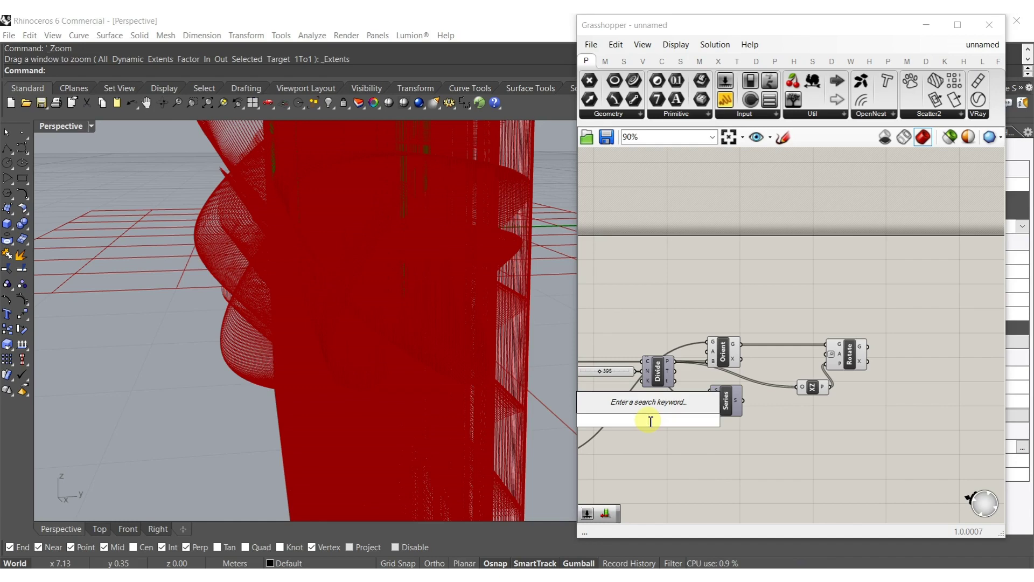
text(2)
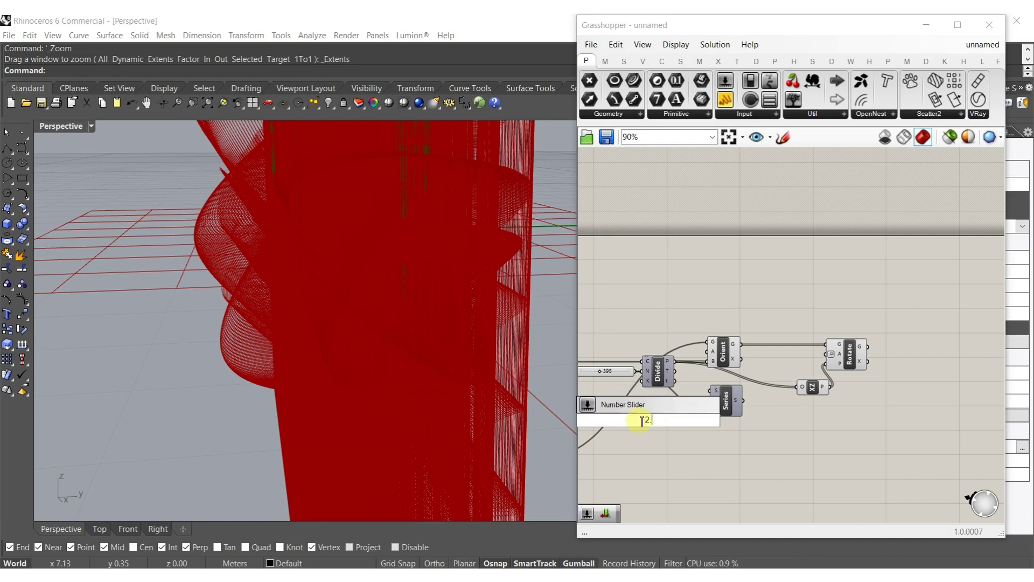
key(Return)
drag(674, 426, 677, 406)
scroll(677, 406, up, 4)
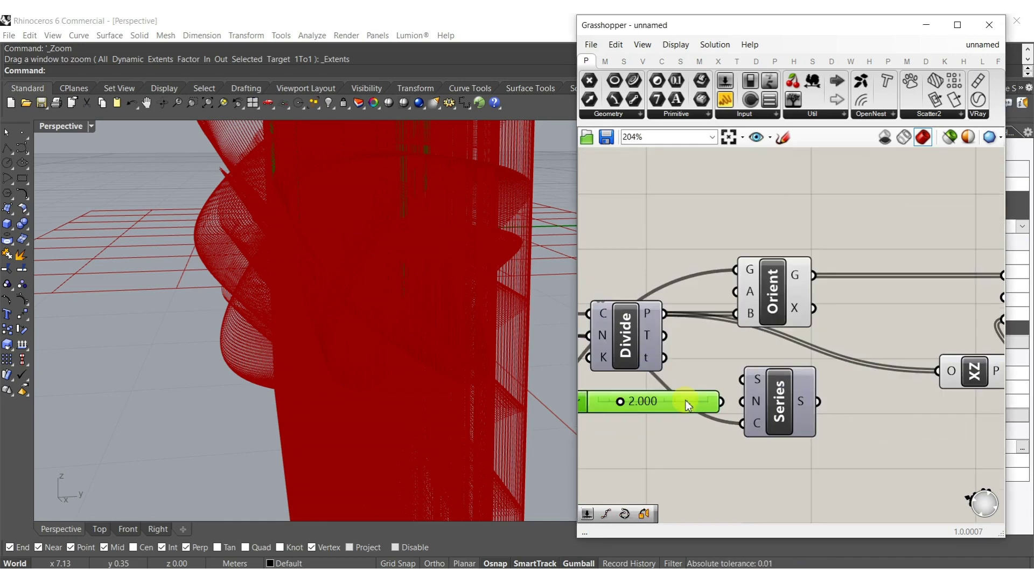
right_drag(823, 395, 711, 411)
drag(705, 417, 891, 314)
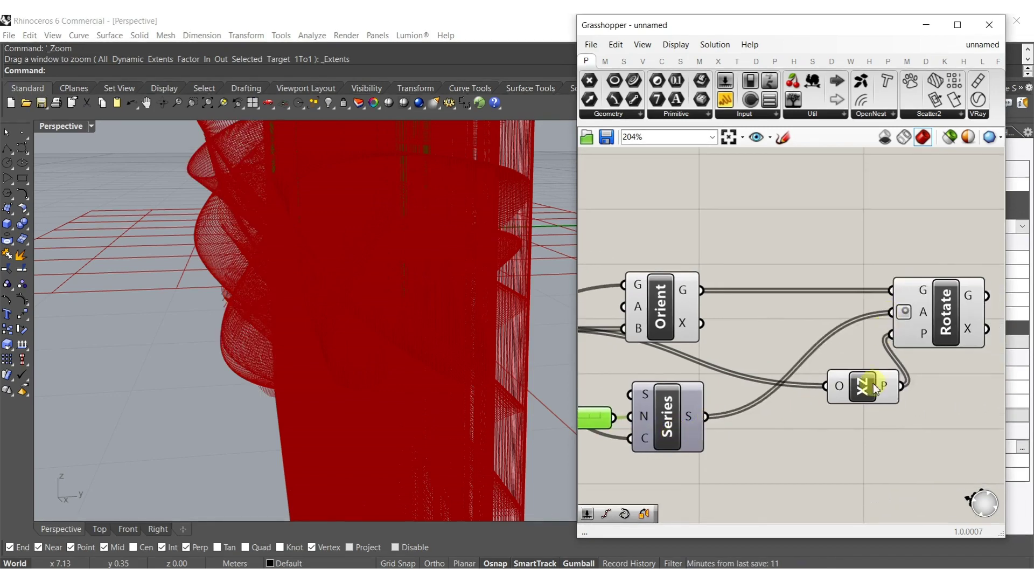
Disable the preview of the components before Rotate and orbit around the rotated curves
scroll(862, 385, down, 5)
drag(859, 447, 631, 224)
middle_click(789, 349)
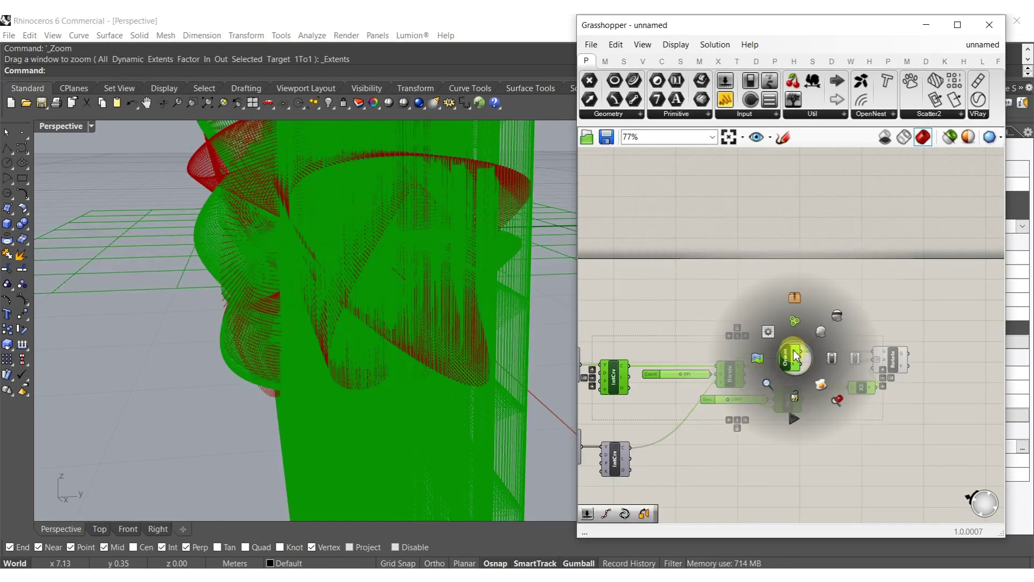
click(836, 313)
click(329, 293)
right_drag(329, 294, 295, 293)
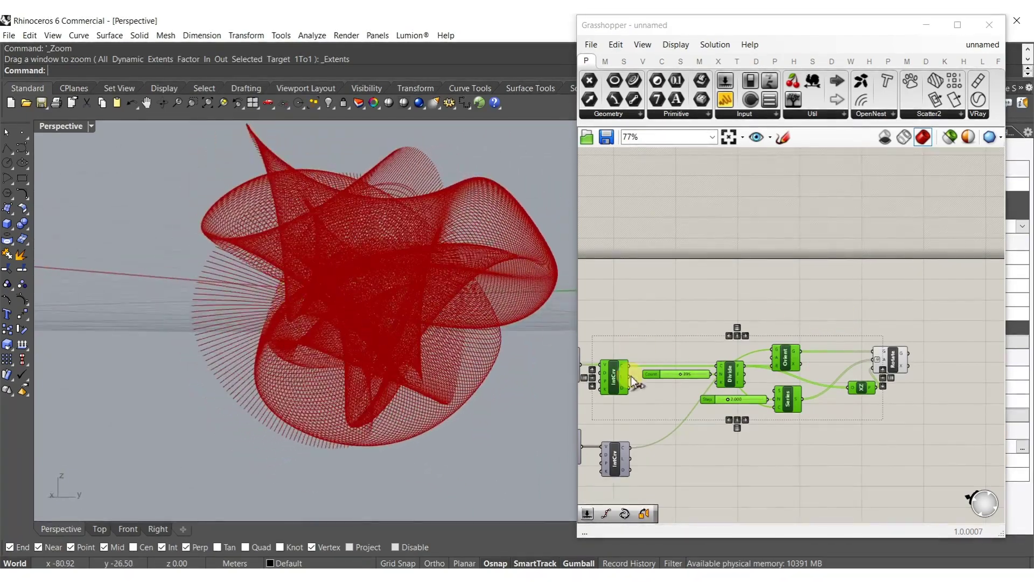
Try different Series Step values, ending at 2.213, while orbiting around the curves
scroll(631, 376, up, 5)
right_drag(806, 398, 576, 374)
scroll(698, 431, up, 3)
drag(689, 433, 837, 431)
right_drag(388, 318, 545, 323)
drag(840, 439, 687, 432)
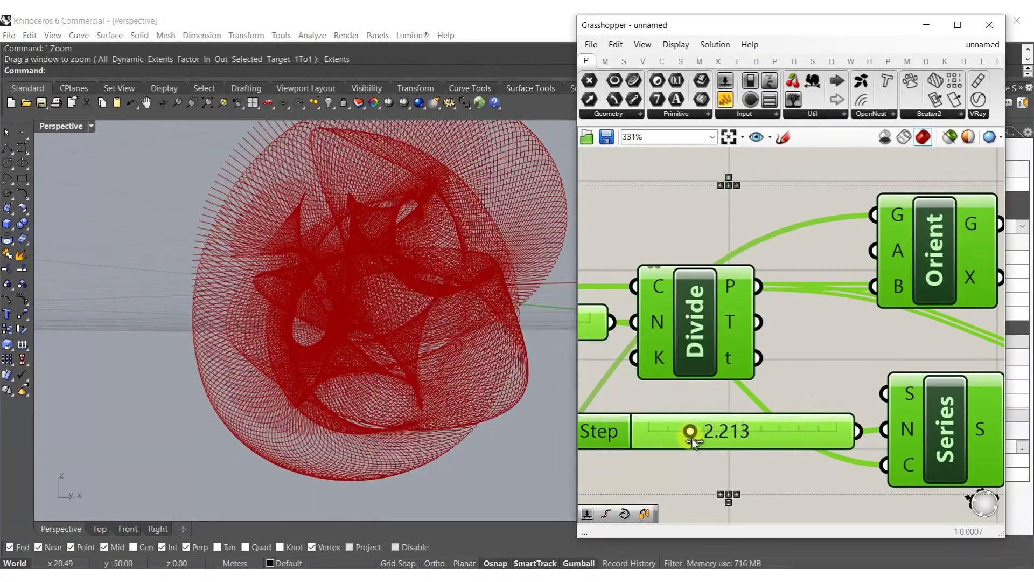
right_drag(347, 281, 452, 306)
Set the Count slider of the lower Populate 3D to 4 and orbit around the resulting form
scroll(817, 350, down, 6)
scroll(706, 392, up, 11)
mouse_move(710, 358)
mouse_down()
mouse_move(838, 360)
mouse_move(690, 364)
mouse_move(712, 367)
mouse_up()
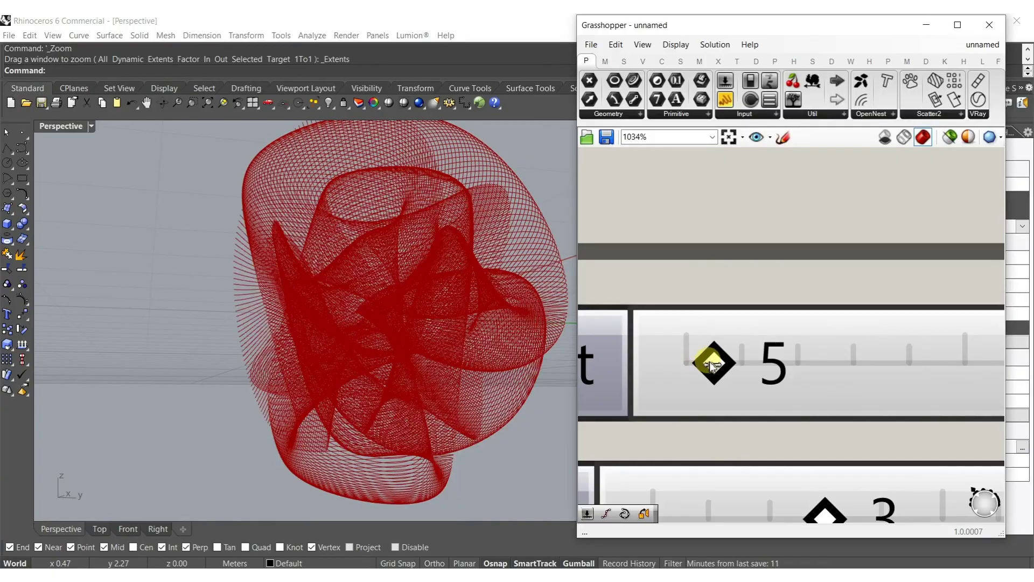
right_drag(362, 306, 561, 334)
drag(714, 371, 708, 369)
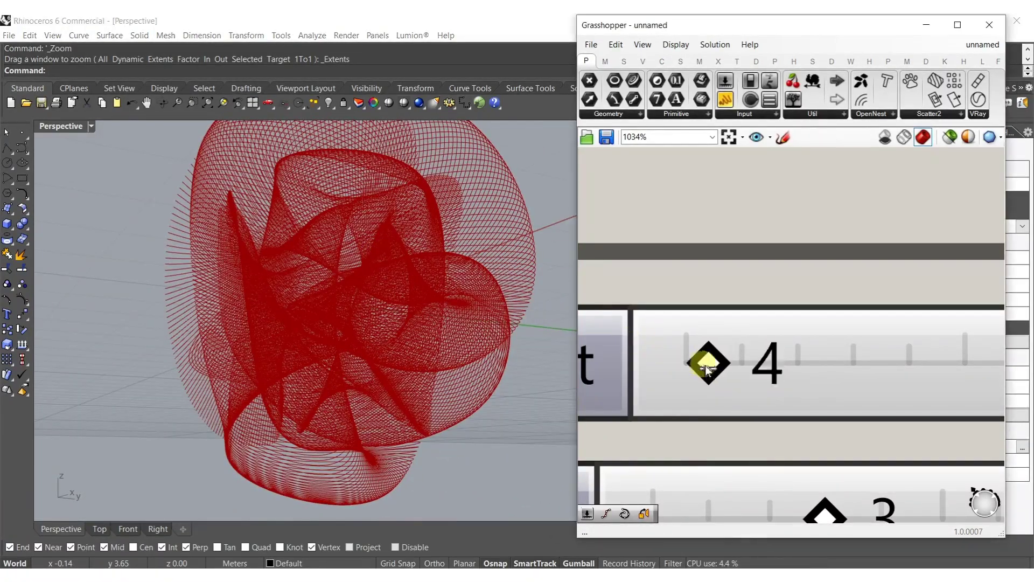
right_drag(304, 295, 489, 291)
click(716, 312)
Set the Series Step slider to about 1.7
scroll(716, 312, down, 8)
scroll(767, 274, up, 5)
scroll(715, 328, up, 6)
drag(708, 286, 673, 281)
scroll(678, 290, down, 10)
click(654, 288)
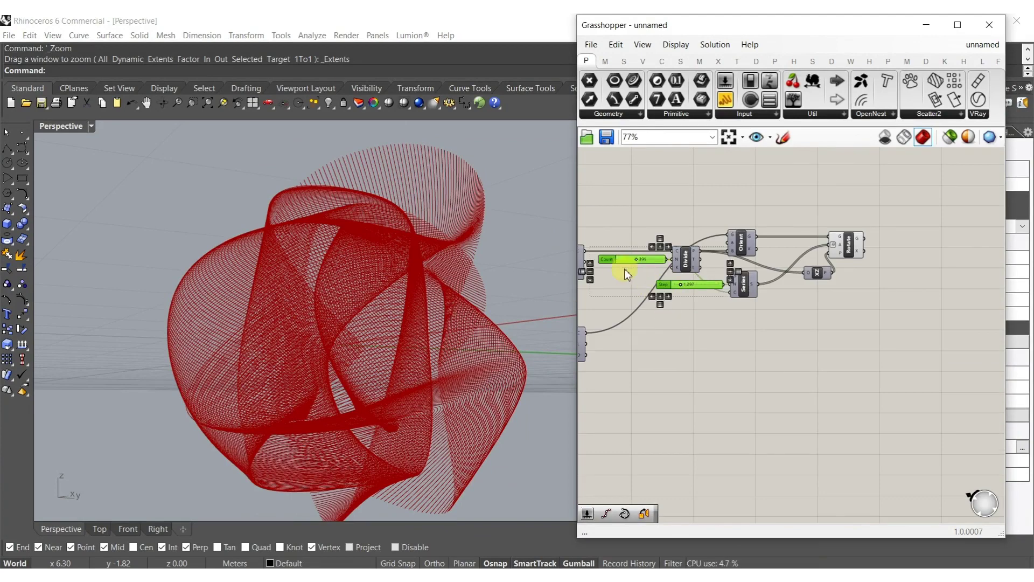
click(864, 269)
Add a Mirror Cut Curve component after Rotate and connect Rotate's Geometry output to its Curve input
right_drag(864, 269, 809, 299)
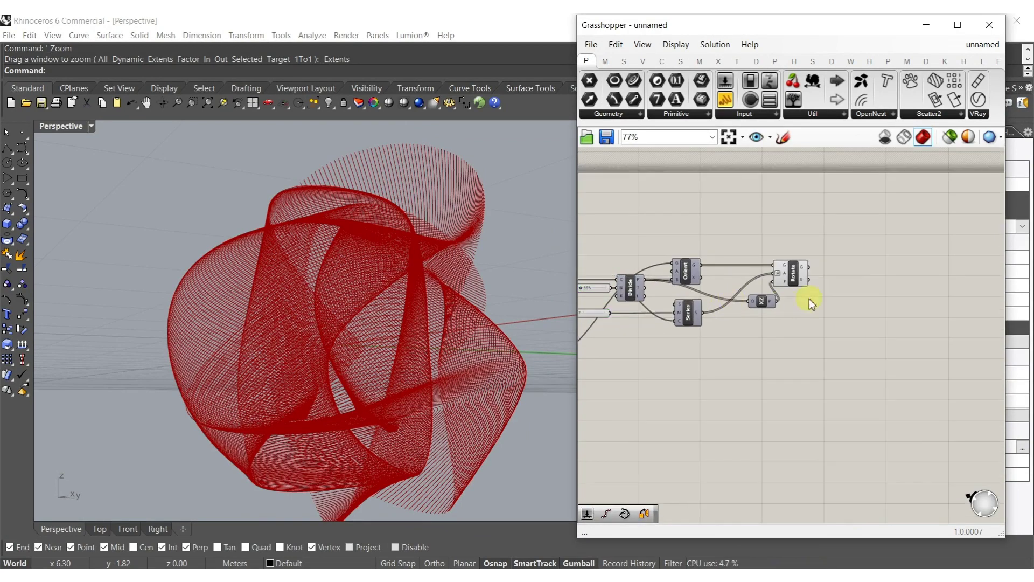
double_click(858, 286)
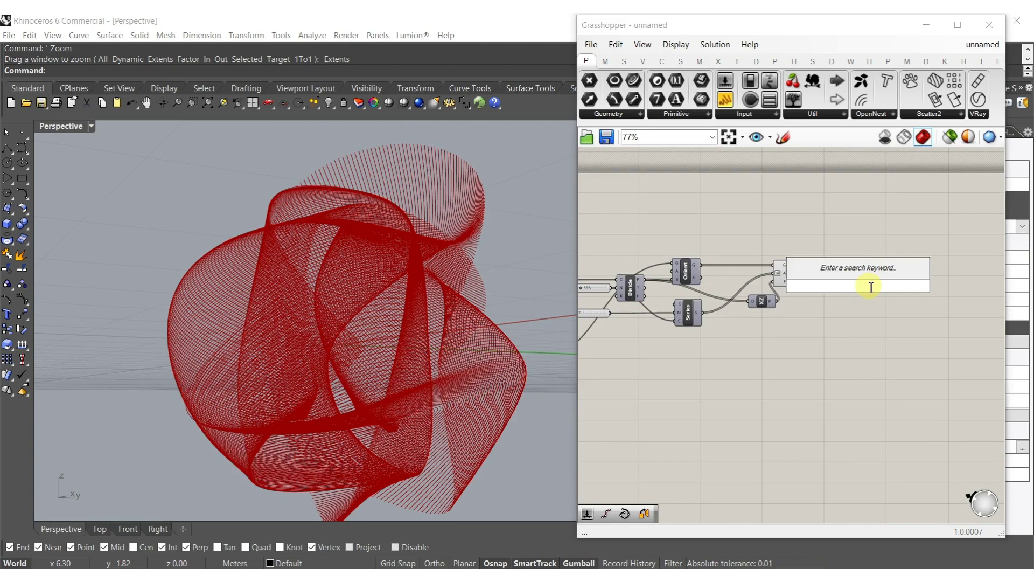
text(mirr)
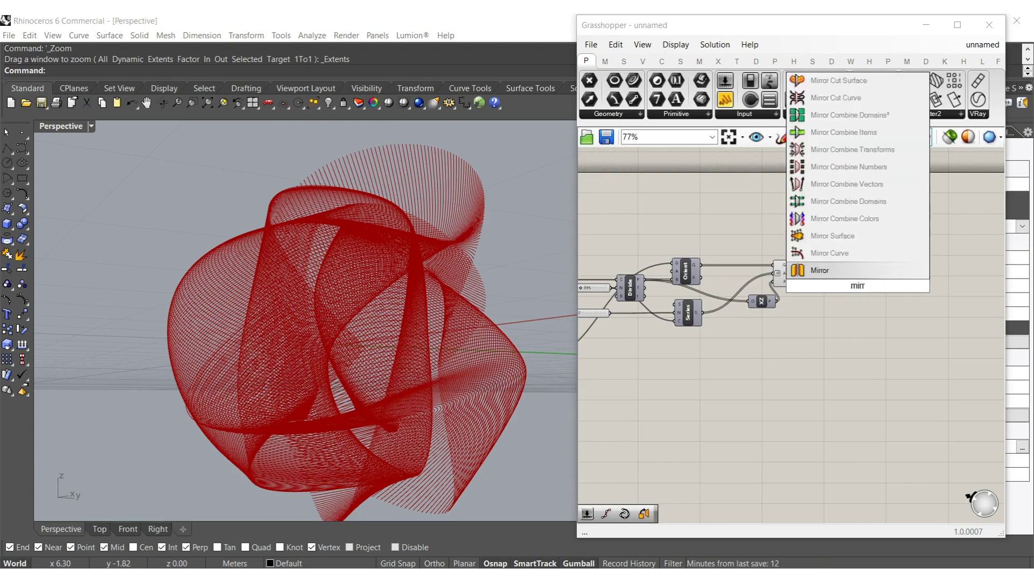
click(851, 103)
drag(843, 253, 808, 269)
drag(873, 279, 904, 295)
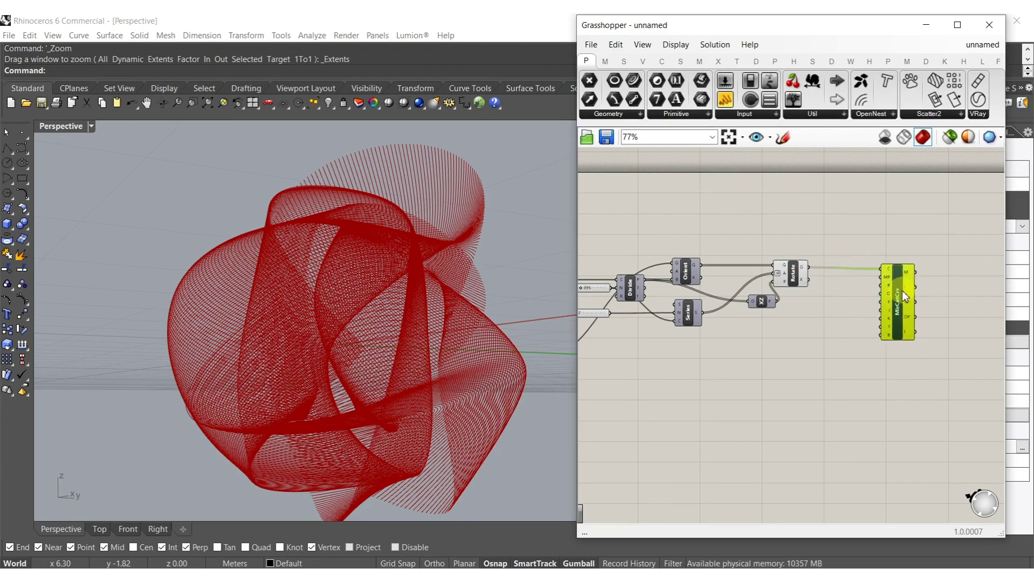
click(838, 306)
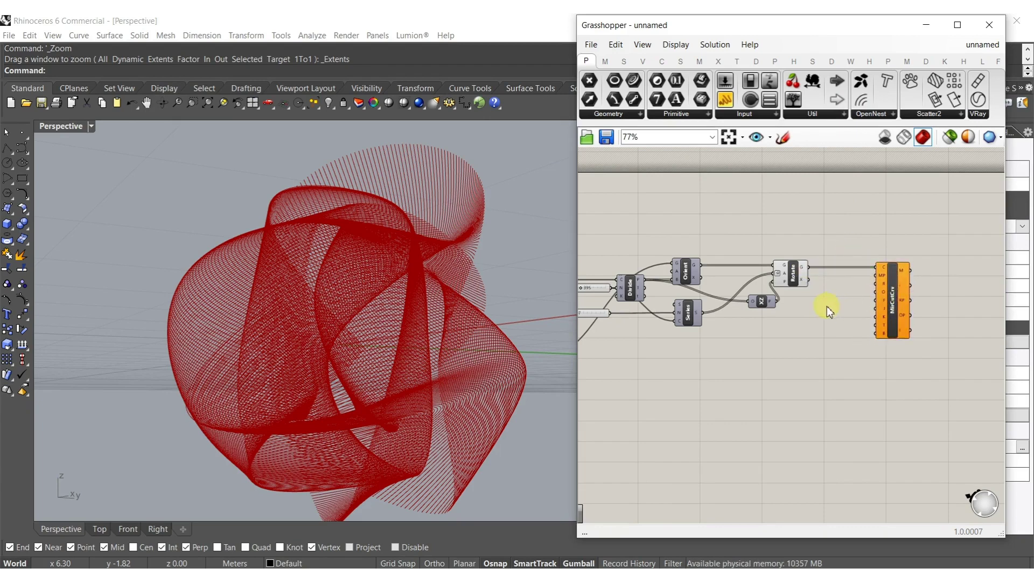
Add a YZ Plane and connect it to the mirror plane input of Mirror Cut Curve
double_click(828, 306)
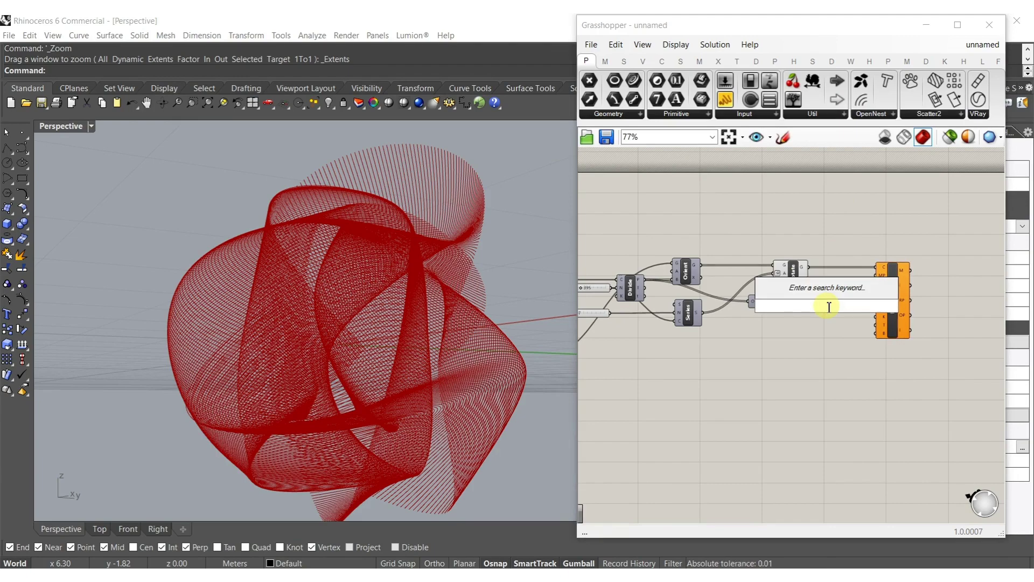
right_drag(388, 232, 376, 274)
right_drag(740, 344, 656, 358)
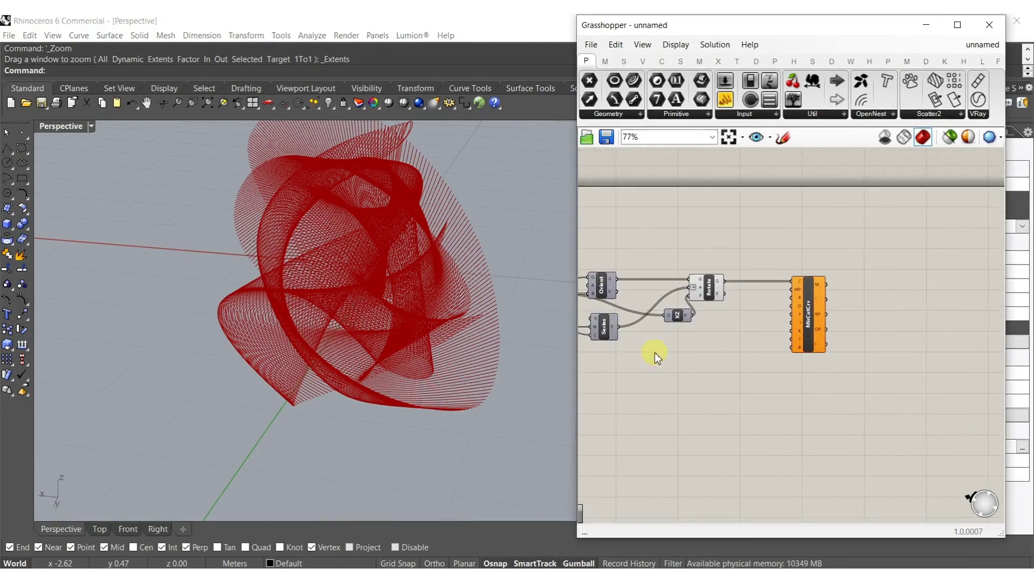
double_click(715, 357)
text(yz)
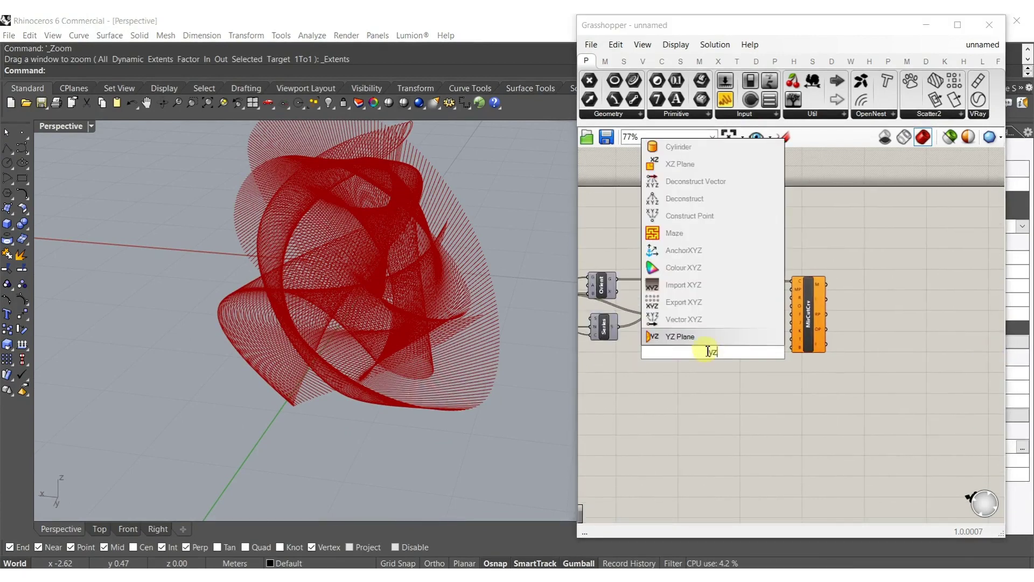
key(Return)
mouse_move(726, 354)
mouse_down()
mouse_move(795, 288)
mouse_move(733, 357)
mouse_up()
right_drag(400, 361, 435, 324)
Disable the preview of the components before Mirror Cut Curve and orbit around the mirrored curves
drag(748, 386, 646, 252)
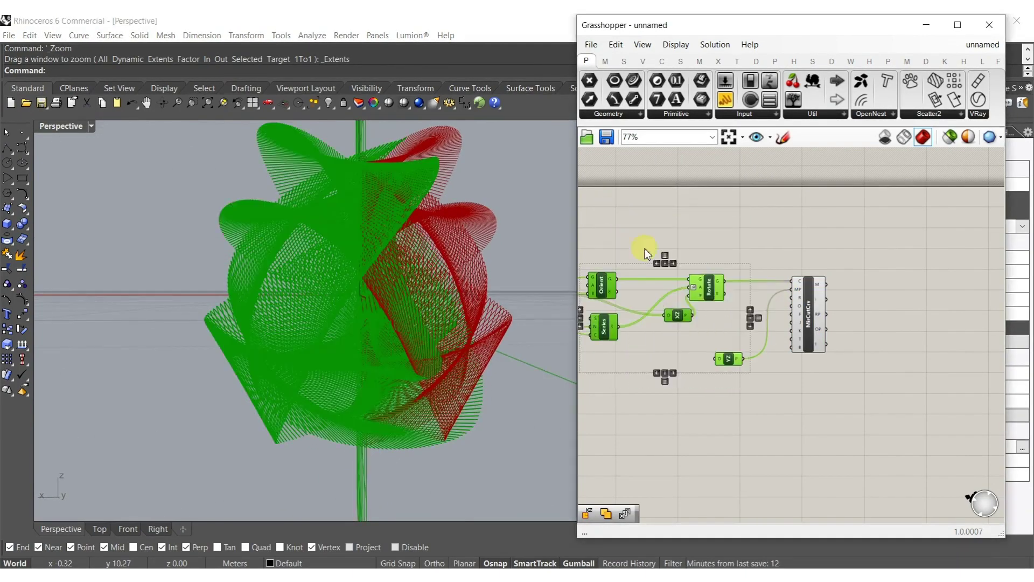
middle_click(711, 291)
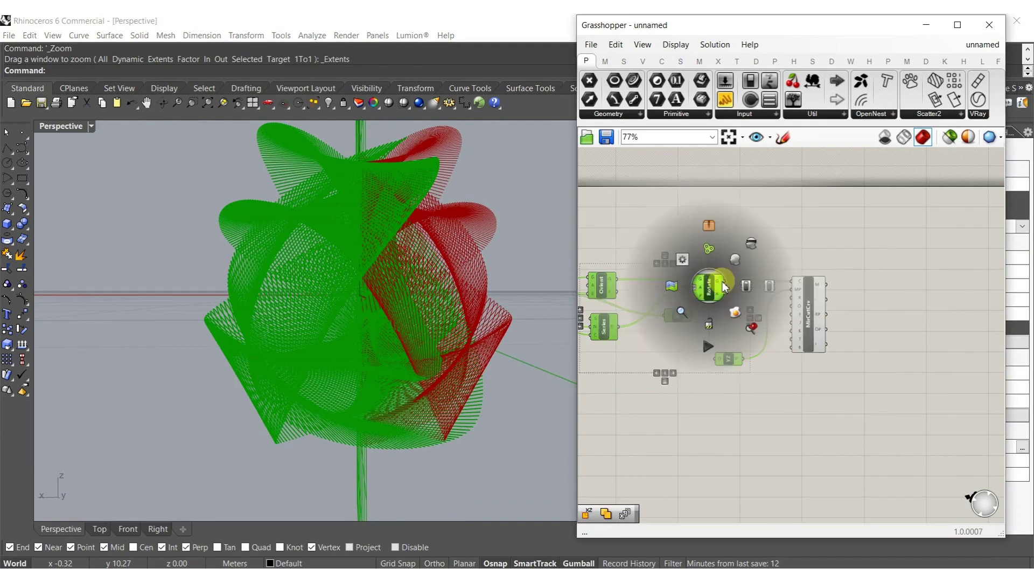
click(751, 245)
right_drag(514, 251, 374, 144)
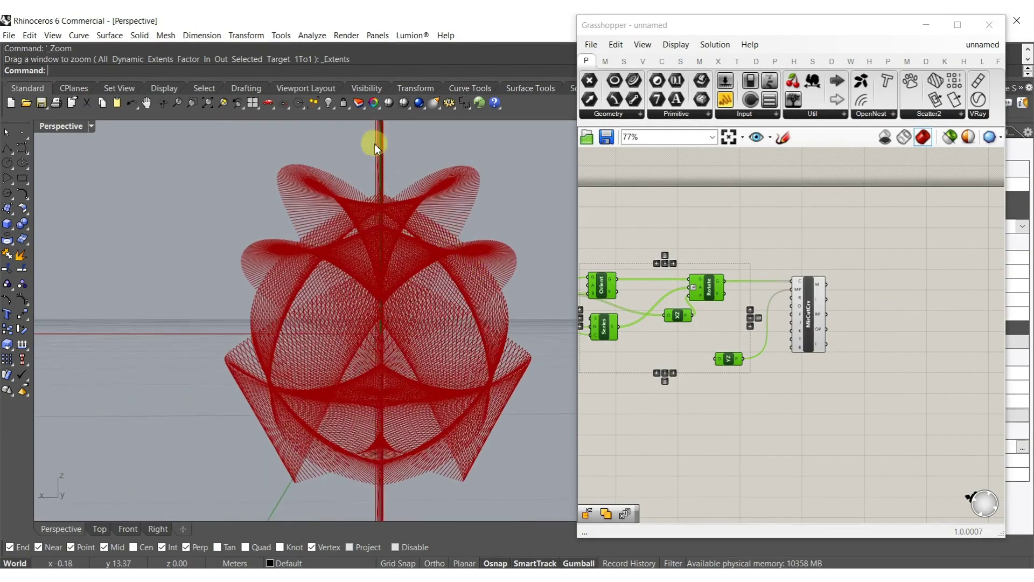
click(728, 391)
right_drag(485, 344, 427, 344)
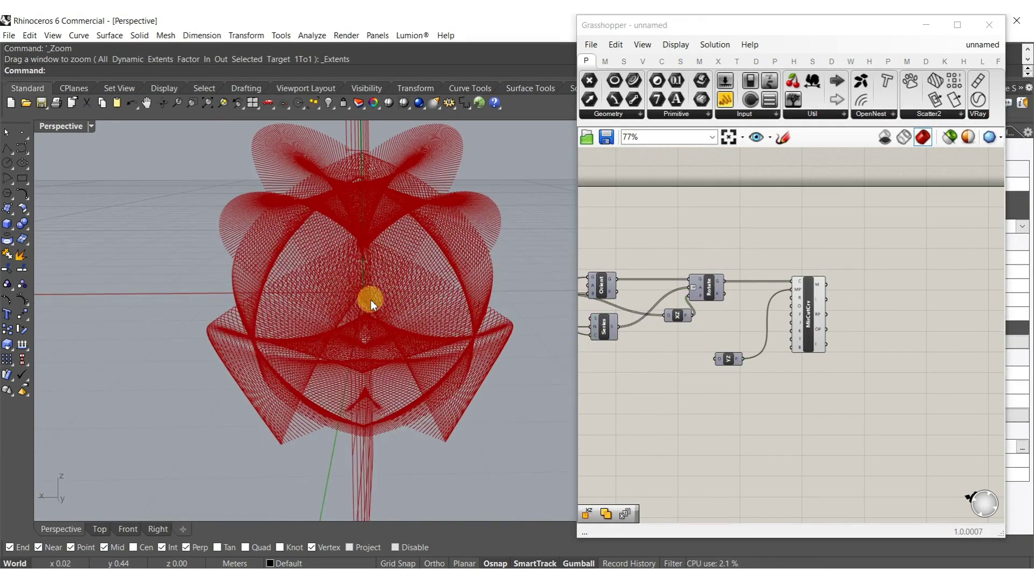
Add a Construct Point component and connect its point output to the origin input of the YZ Plane
double_click(677, 366)
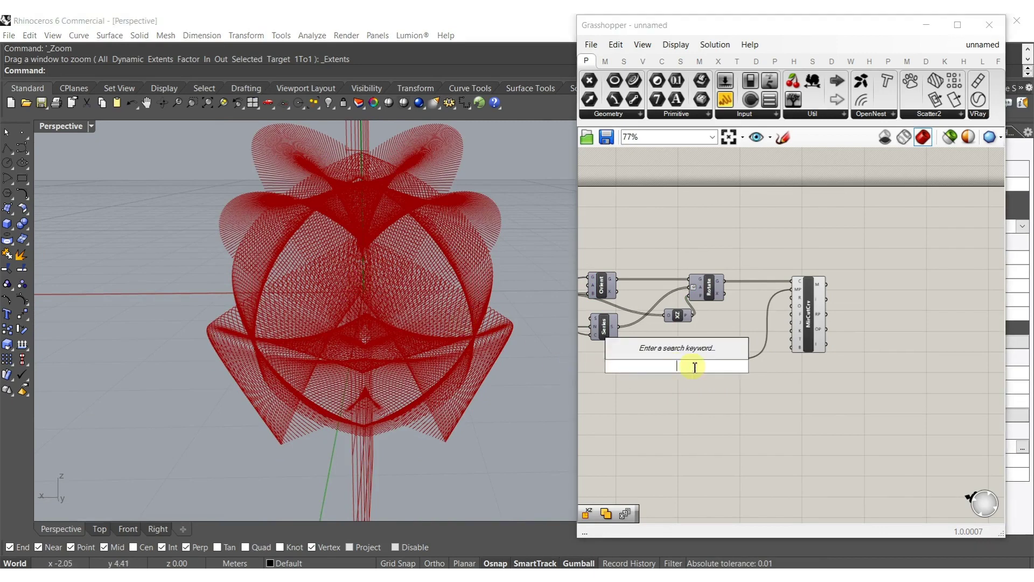
text(xyz)
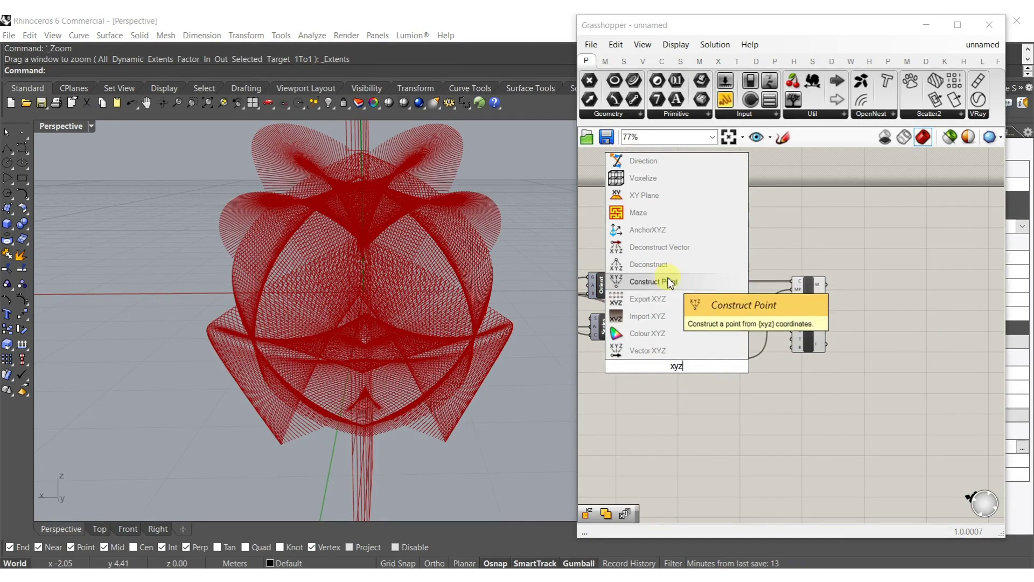
click(673, 281)
scroll(695, 358, up, 4)
drag(735, 352, 686, 361)
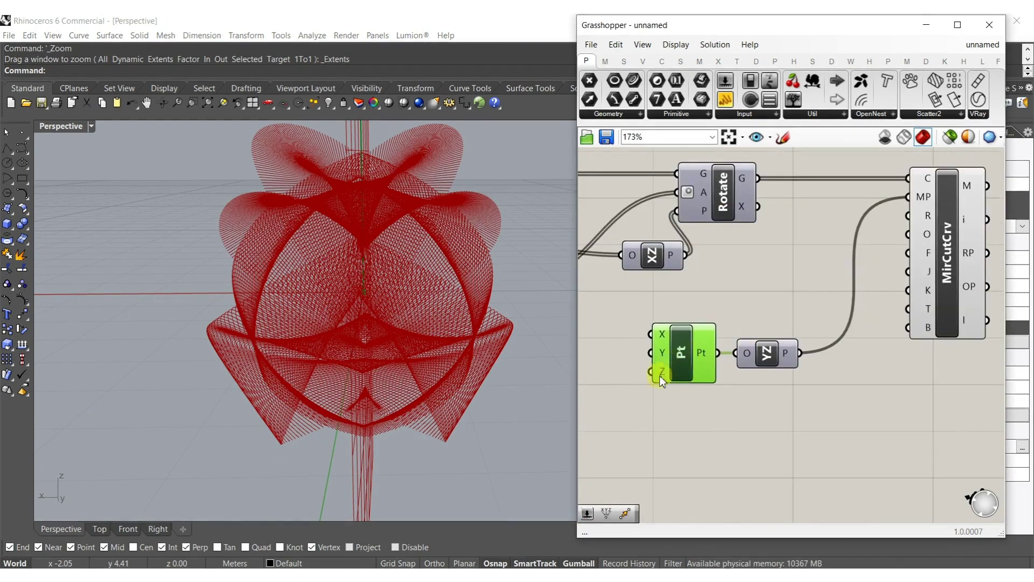
Add a number slider set to 5.000 beside the Construct Point component
right_drag(577, 353, 685, 358)
double_click(668, 354)
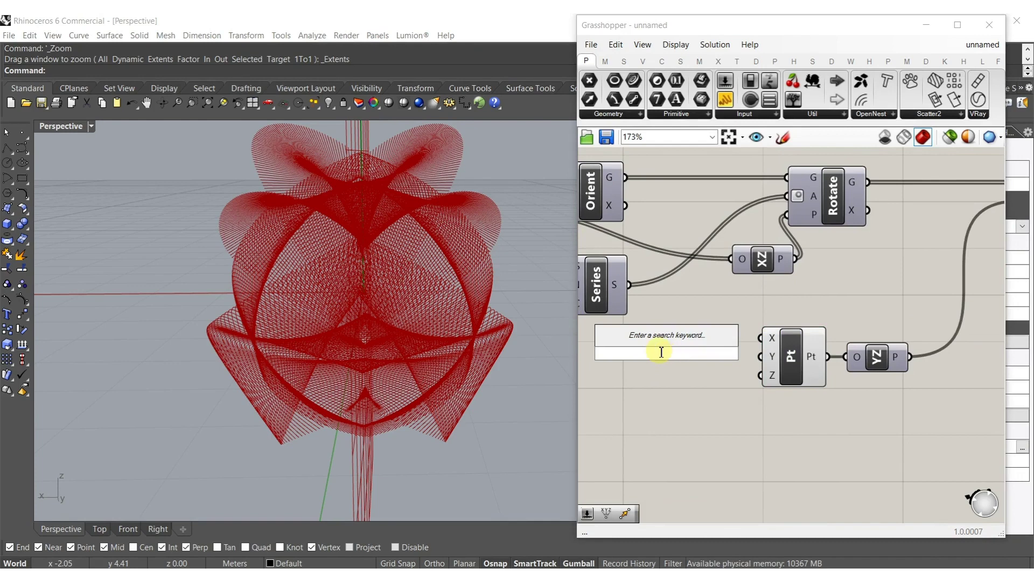
text(1.)
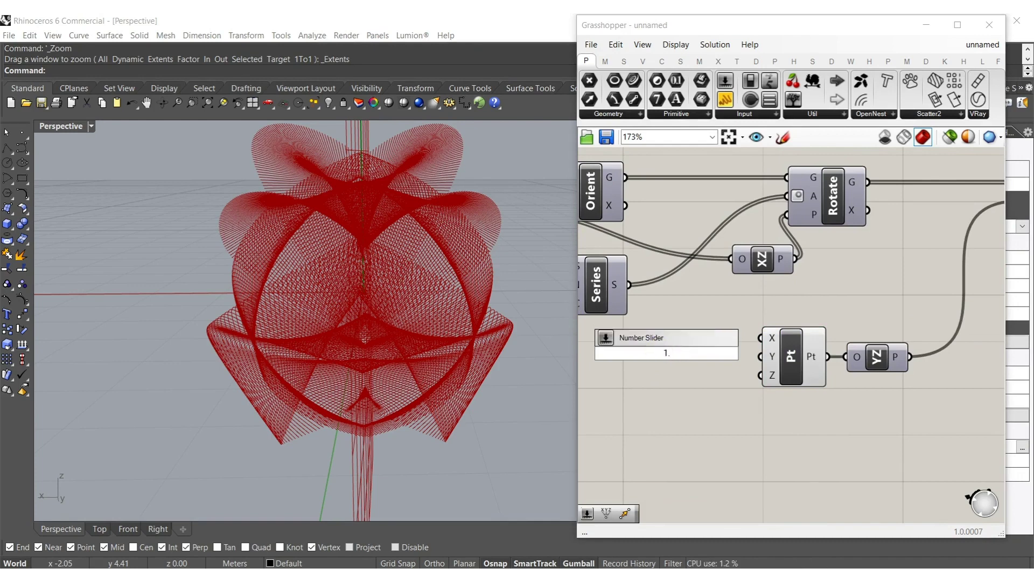
text(5)
key(Return)
Add a Negative component and wire it between the 5.000 slider and the X input of Construct Point
double_click(655, 392)
text(neg)
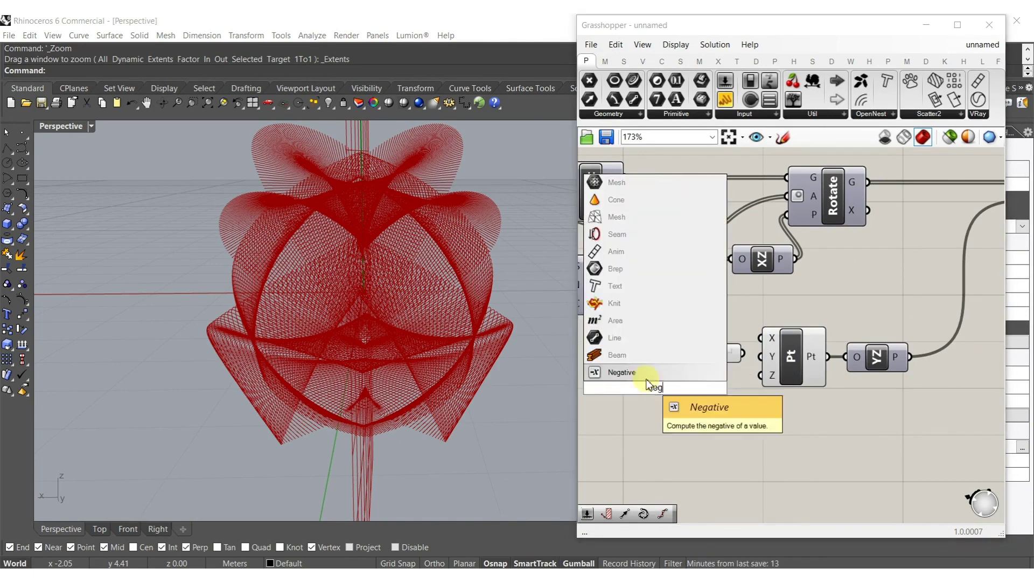
key(Return)
drag(738, 355, 743, 353)
drag(685, 387, 602, 376)
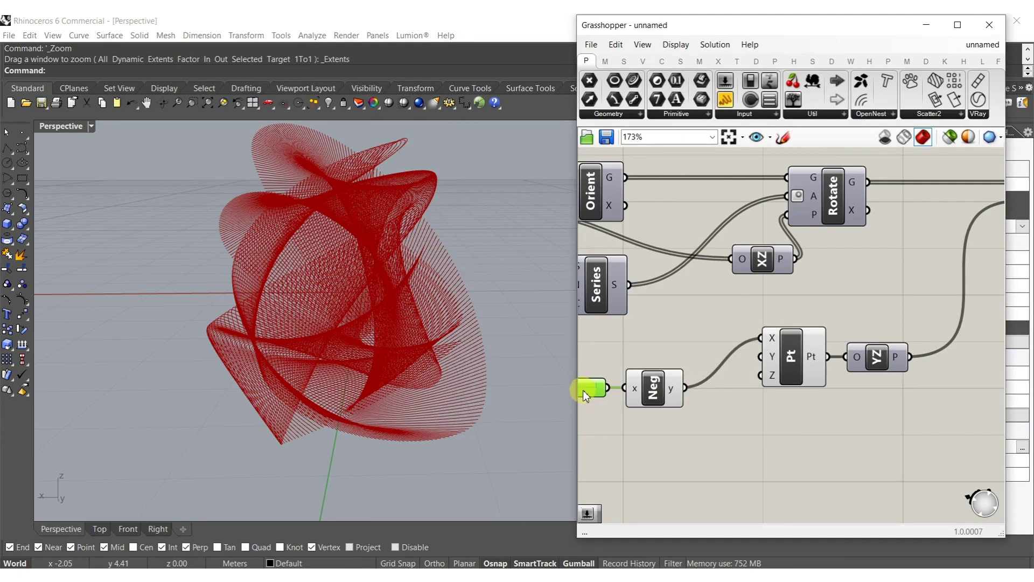
Arrange the slider, Negative, Construct Point and YZ Plane in a row below the Series and XZ Plane components
drag(658, 425, 719, 338)
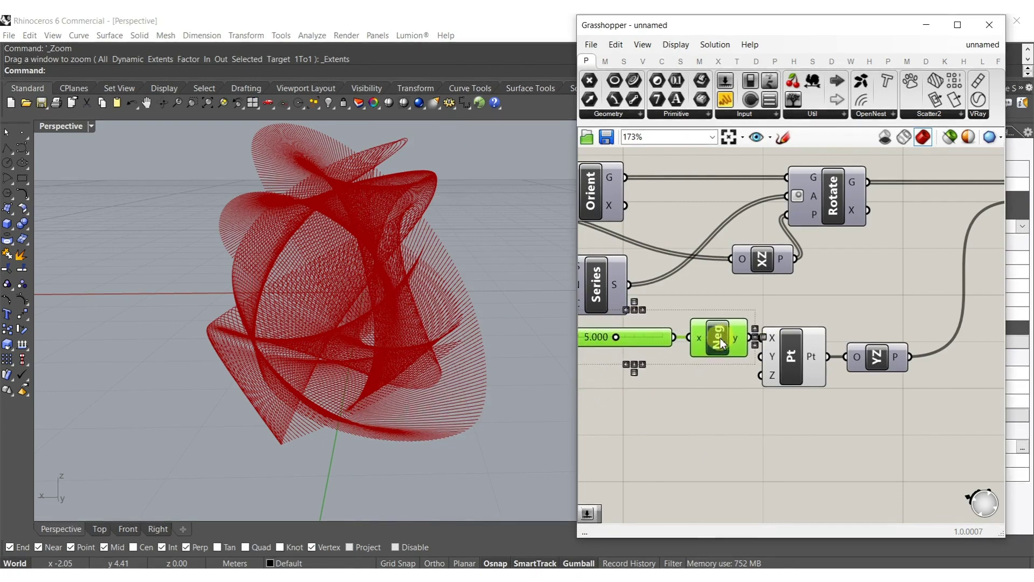
right_drag(613, 381, 592, 371)
shift+drag(840, 407, 736, 324)
drag(797, 344, 857, 341)
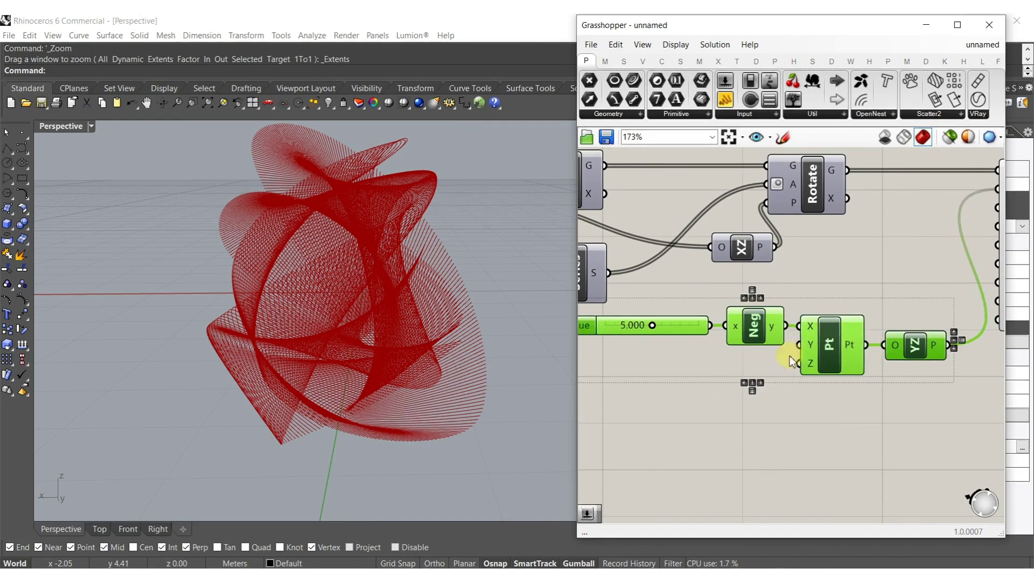
right_drag(758, 334, 832, 333)
drag(833, 334, 822, 331)
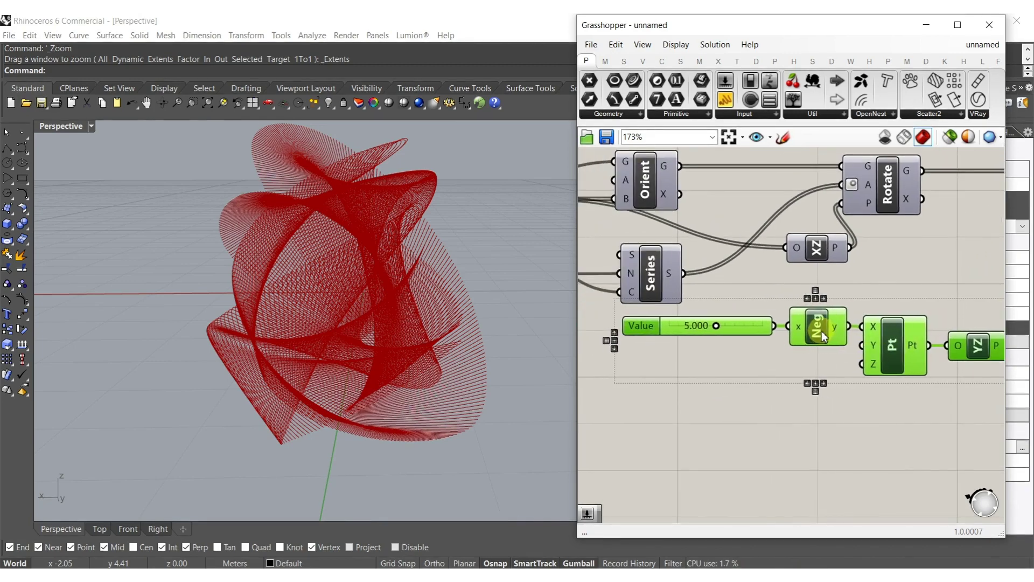
Set the mirror plane offset slider to about 0.705 and inspect the mirrored curves
click(771, 405)
scroll(709, 326, up, 3)
drag(719, 324, 653, 324)
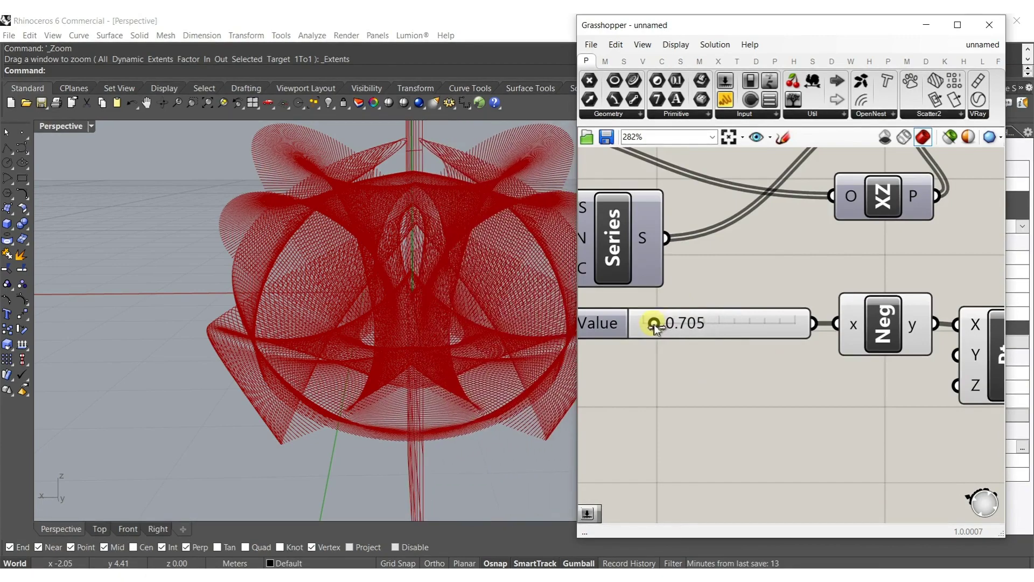
mouse_move(388, 309)
right_down()
mouse_move(363, 301)
mouse_move(357, 268)
mouse_move(378, 297)
mouse_move(457, 337)
mouse_move(538, 342)
mouse_move(386, 330)
mouse_move(398, 323)
right_up()
scroll(395, 291, down, 6)
scroll(457, 336, up, 10)
scroll(694, 305, down, 8)
scroll(787, 317, up, 3)
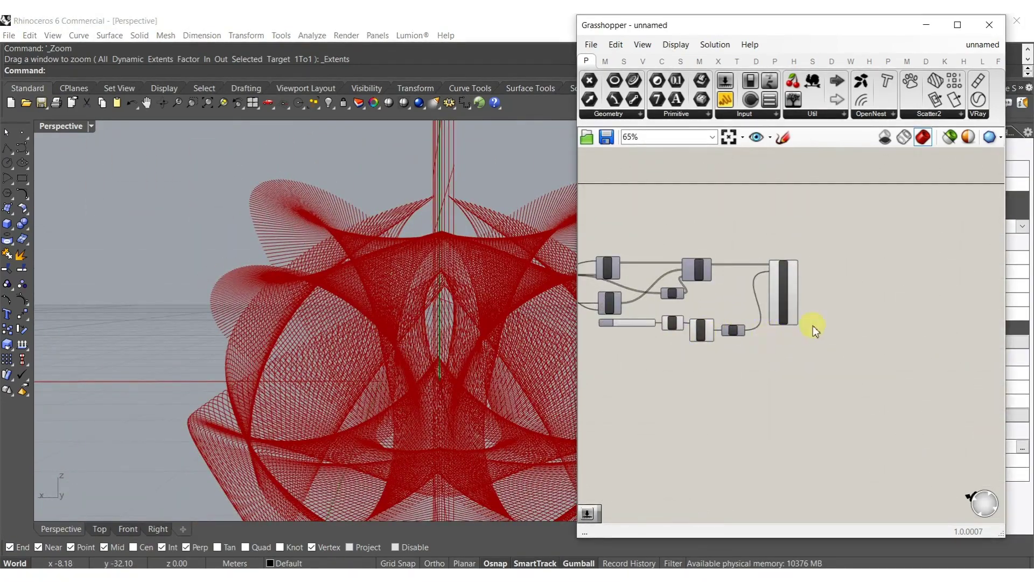
Add a Mesh Pipe component and connect the M output of Mirror Cut Curve to its Curve input
scroll(806, 325, up, 8)
double_click(857, 286)
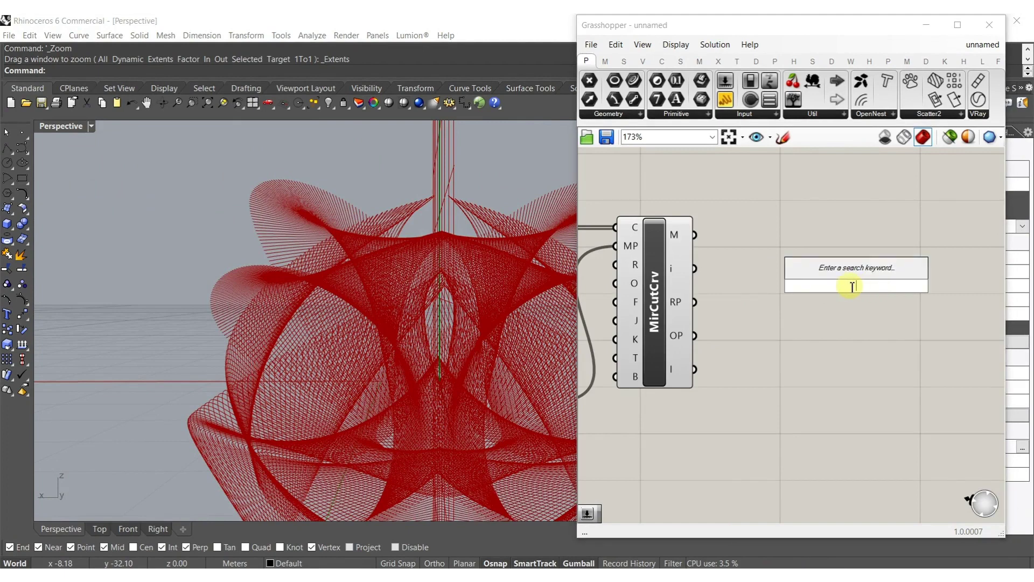
text(pip)
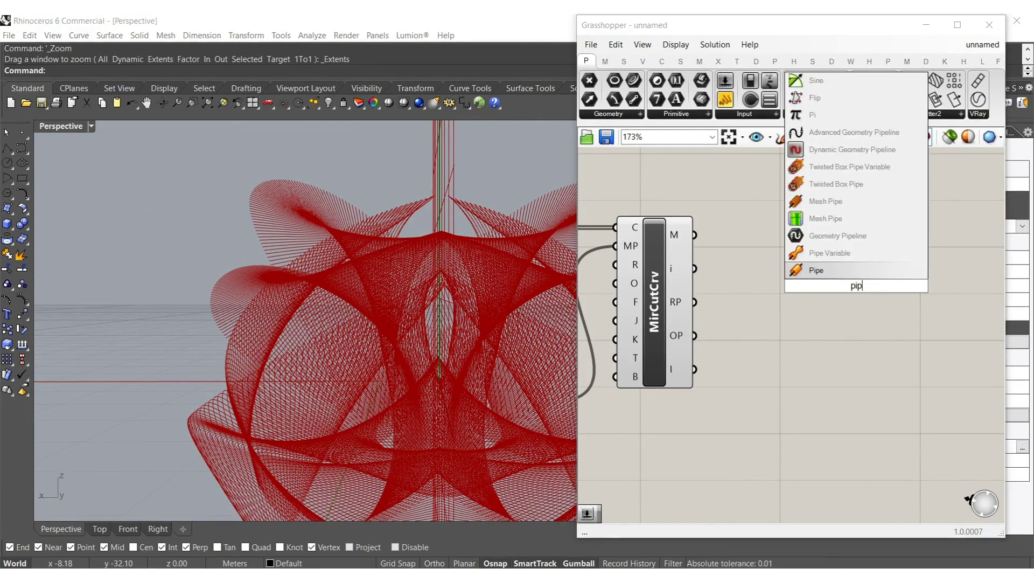
click(816, 202)
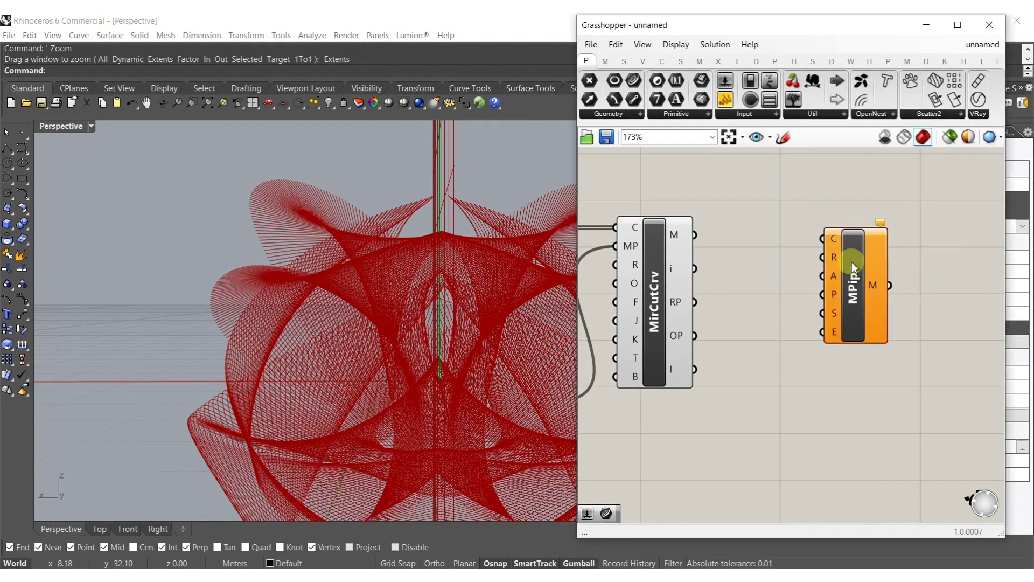
click(864, 273)
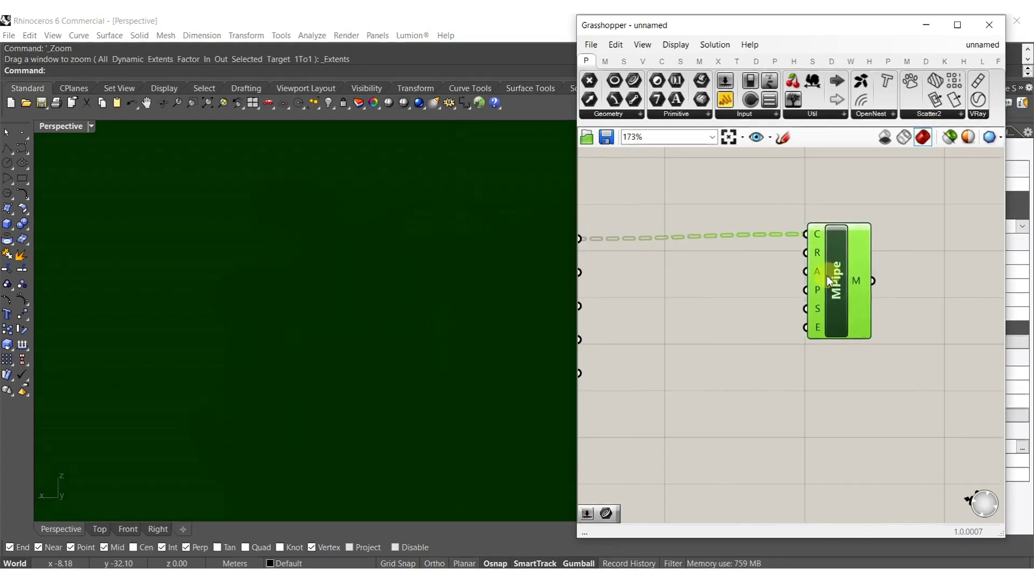
drag(827, 276, 876, 278)
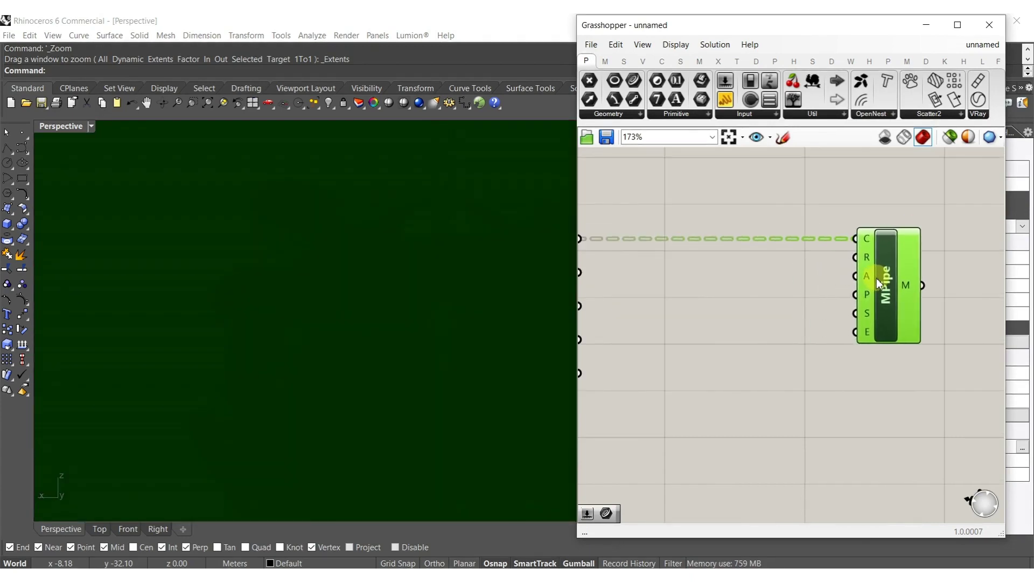
double_click(782, 296)
text(.)
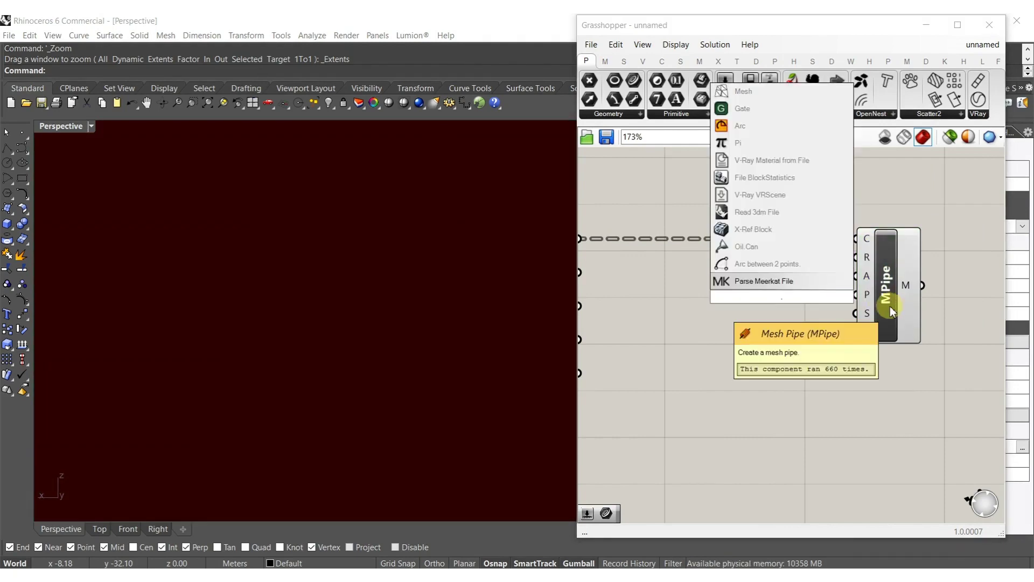
text(000)
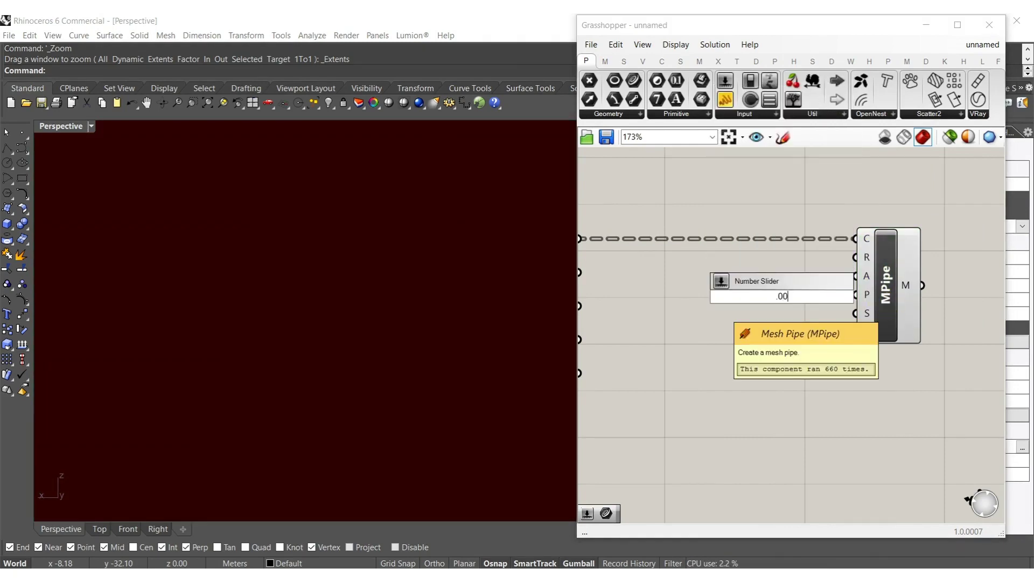
click(891, 311)
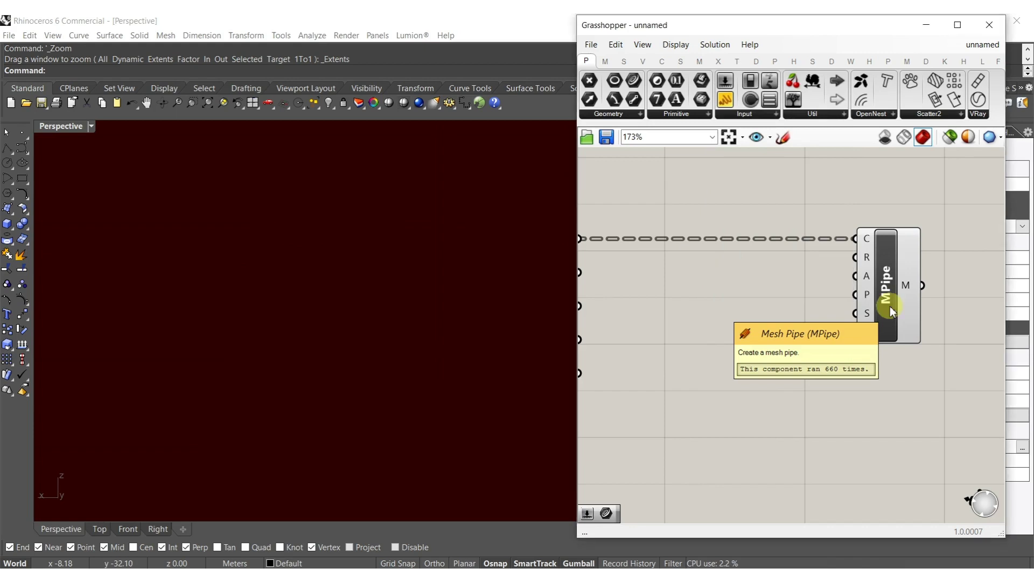
Add a 0.001 number slider for the Radius input of Mesh Pipe
double_click(816, 298)
text(.001)
key(Return)
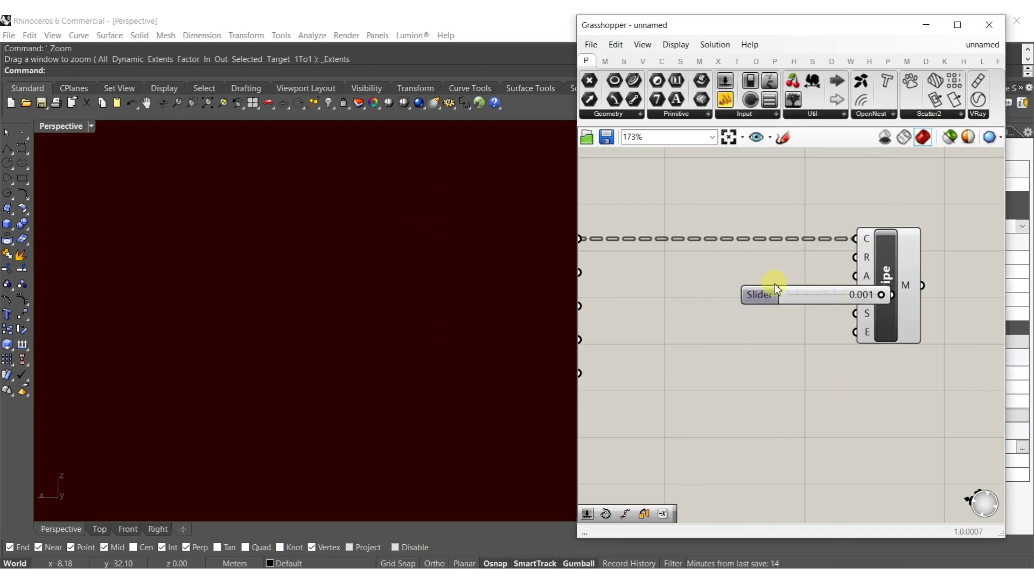
drag(784, 296, 712, 279)
click(784, 343)
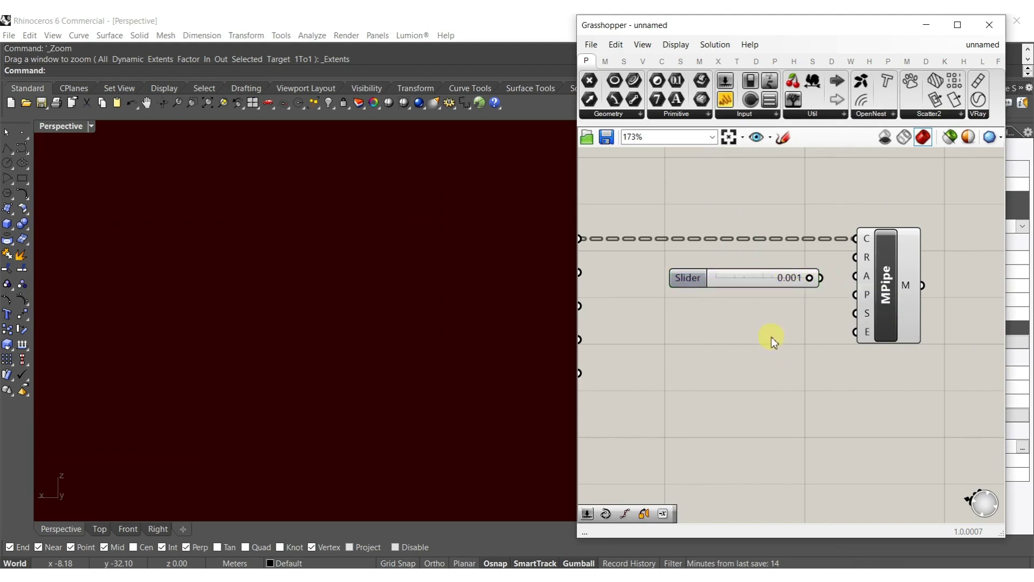
Add a slider set to 6, connect it to Mesh Pipe's Segments input, and line up the Radius and Segments sliders
double_click(773, 339)
text(6)
key(Return)
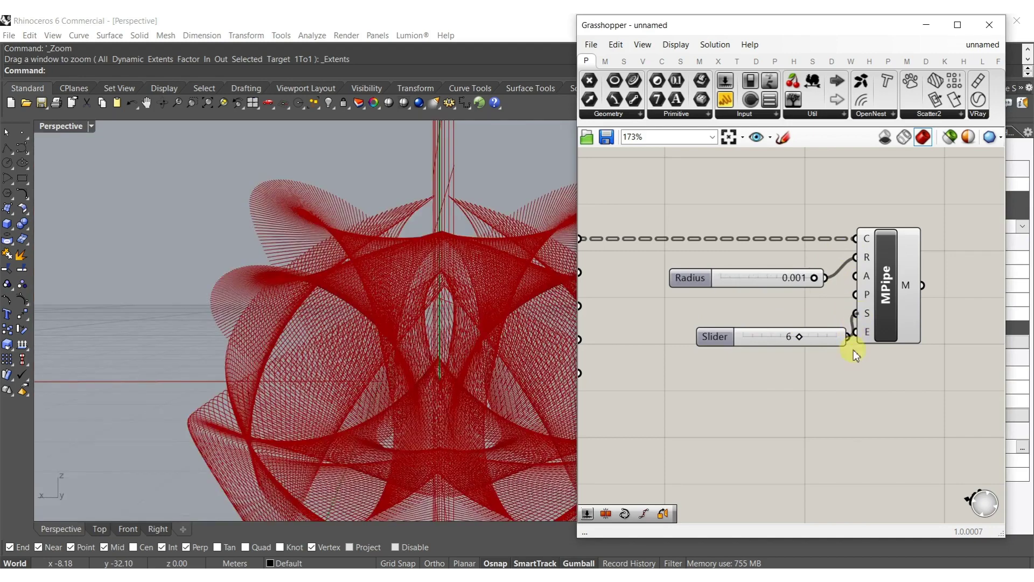
drag(848, 337, 809, 315)
shift+click(691, 272)
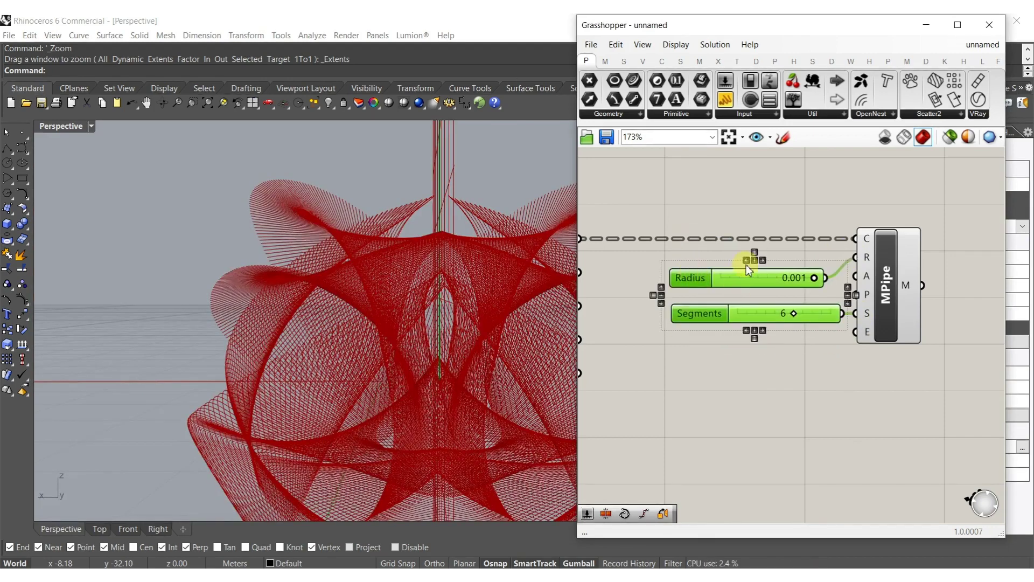
drag(710, 281, 675, 267)
click(674, 285)
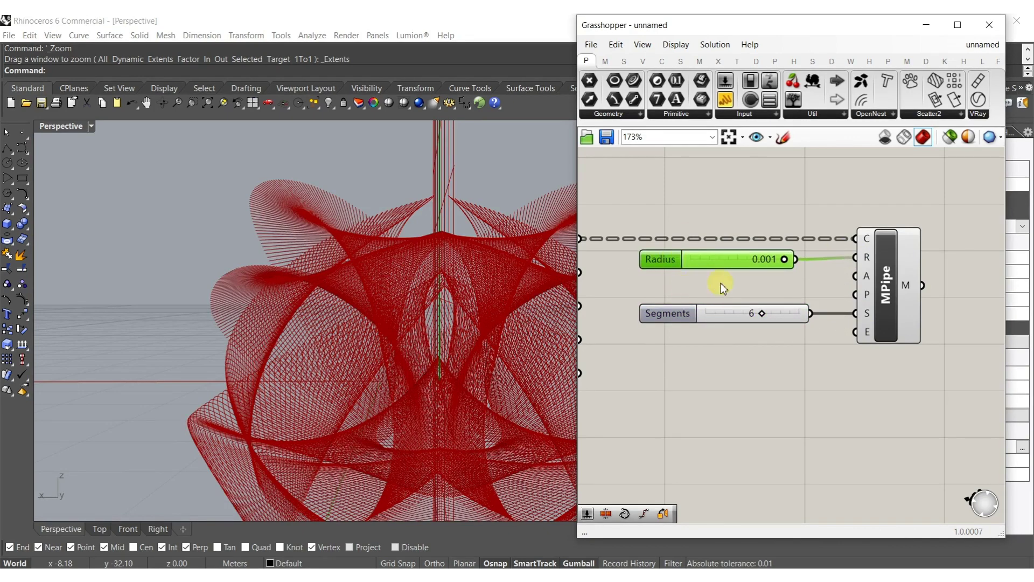
Raise the maximum of the Radius slider's numeric domain
scroll(715, 288, up, 2)
double_click(706, 263)
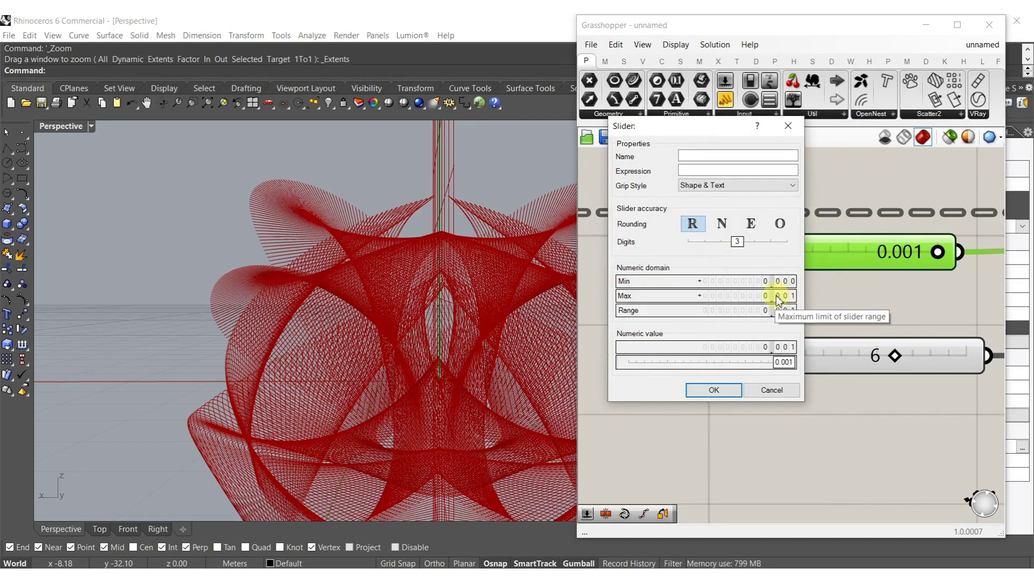
drag(776, 295, 776, 281)
click(715, 390)
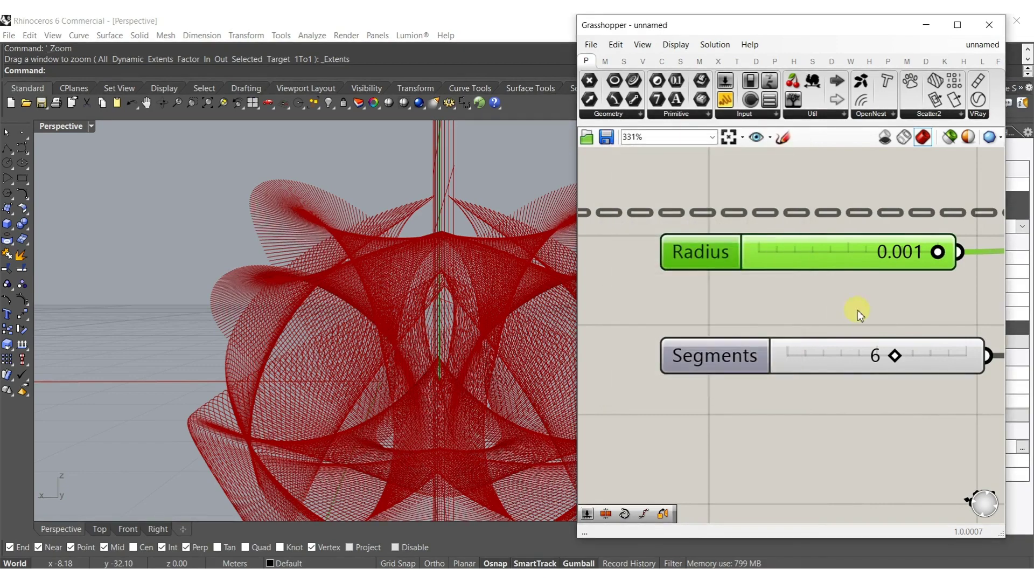
right_drag(921, 286, 838, 289)
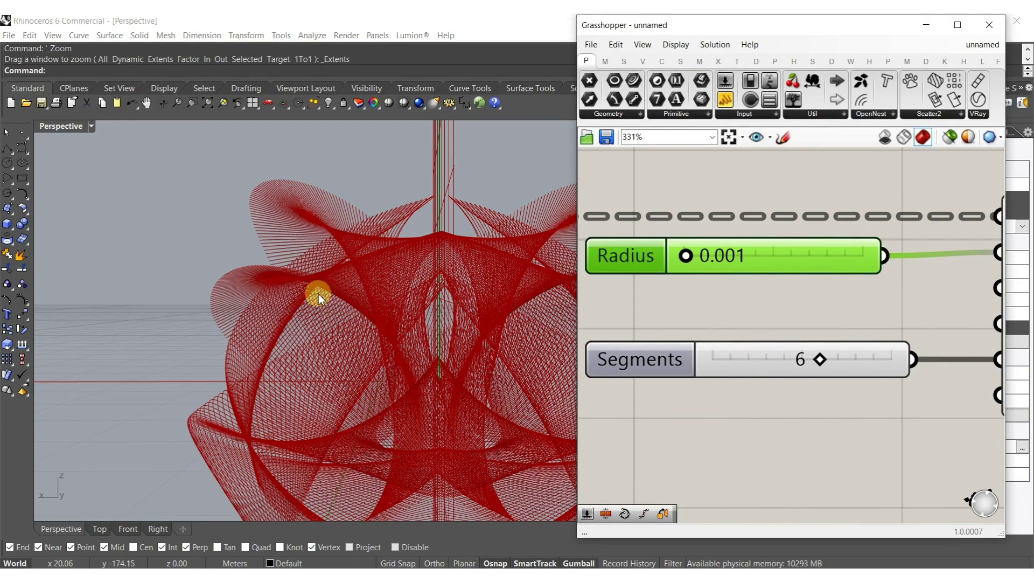
Set the Radius slider to 0.011 and inspect the thickness of the mesh pipes
scroll(319, 293, up, 5)
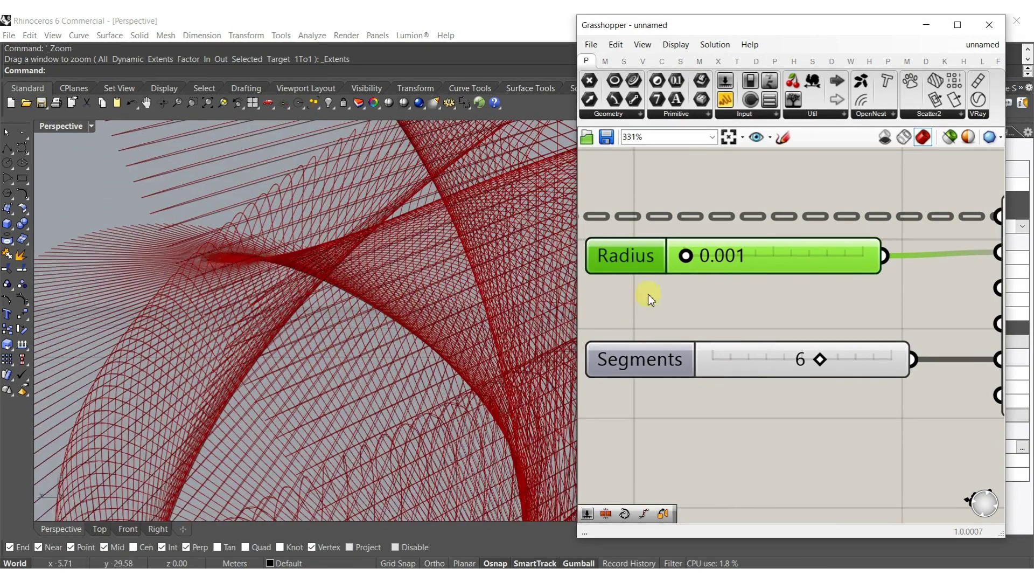
drag(686, 255, 704, 256)
scroll(344, 303, down, 10)
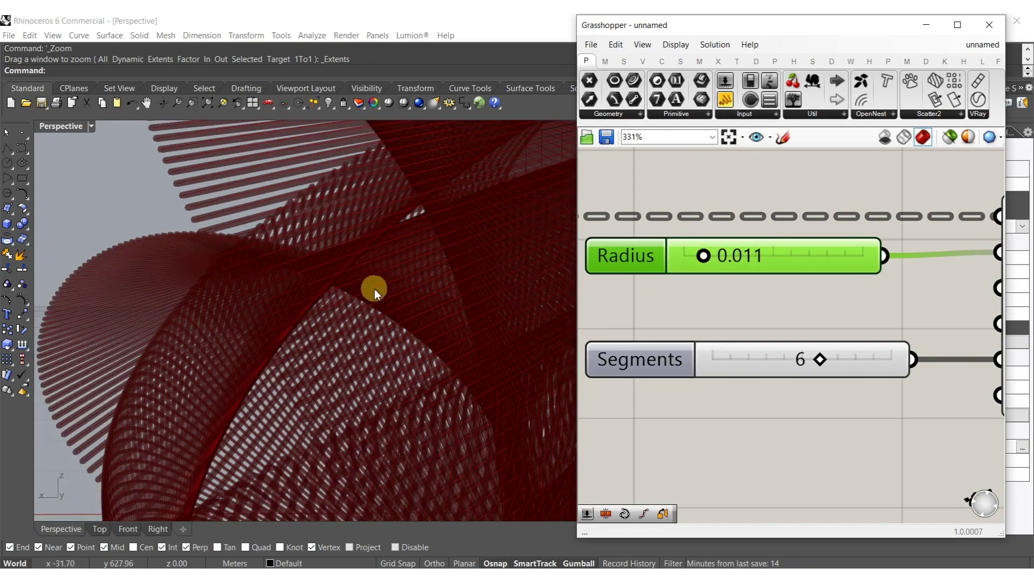
scroll(402, 304, up, 10)
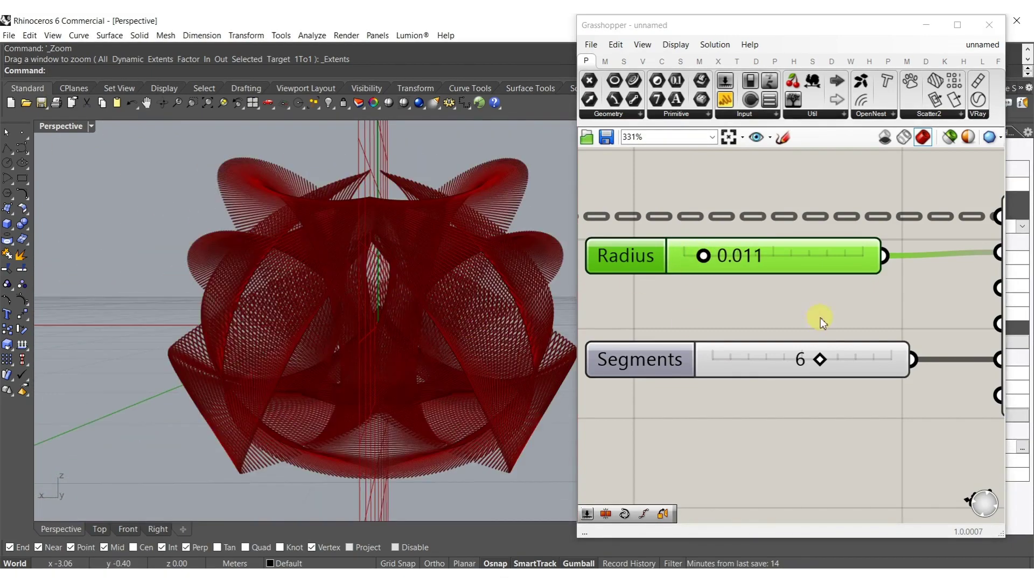
Add a Mesh Join component, connect Mesh Pipe's output to it, and flatten its mesh input
right_drag(820, 312, 736, 304)
scroll(743, 303, down, 4)
double_click(814, 305)
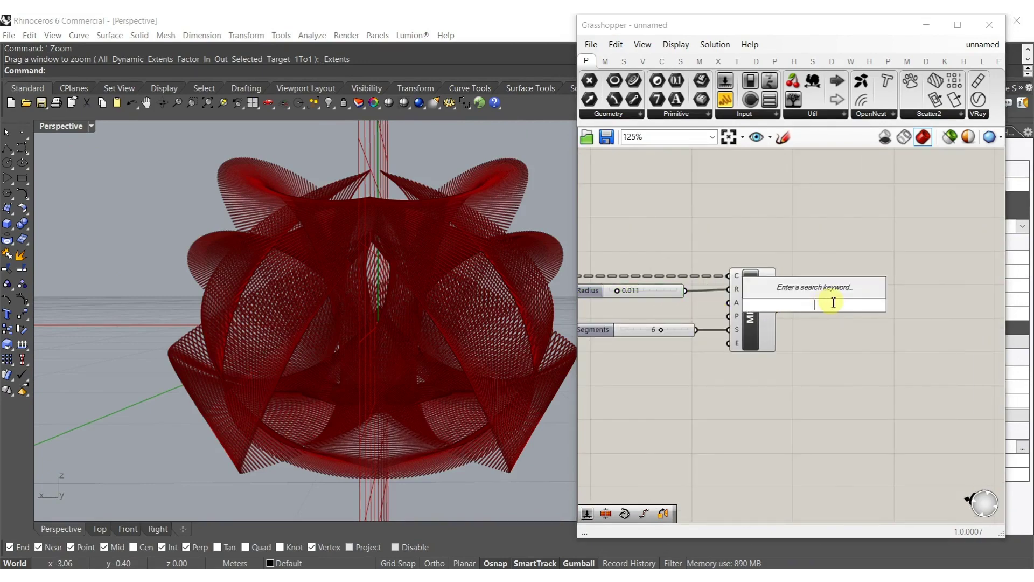
text(join)
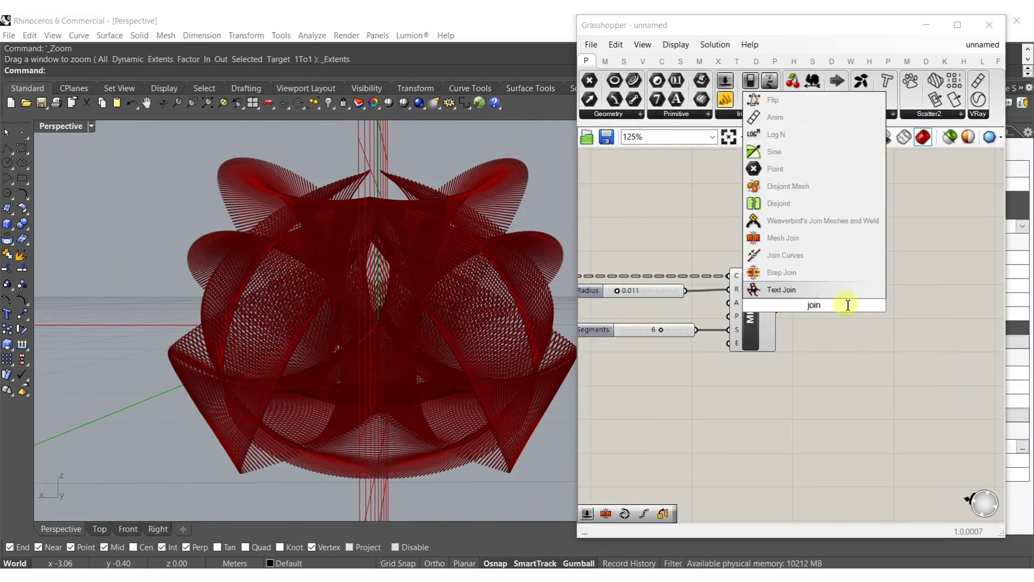
click(809, 242)
scroll(791, 292, up, 3)
drag(782, 317, 758, 335)
right_click(798, 322)
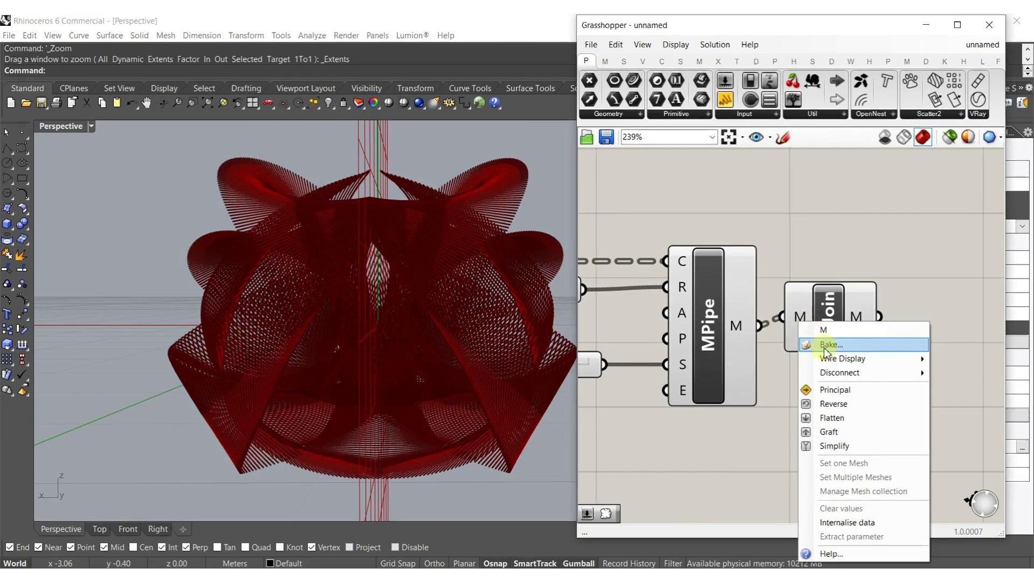
click(841, 418)
click(822, 327)
Disable the preview of the Mesh Pipe component
click(715, 300)
middle_click(716, 300)
click(758, 252)
Bake the joined mesh from the Mesh Join component and inspect it in the Rendered display mode
click(858, 345)
middle_click(858, 345)
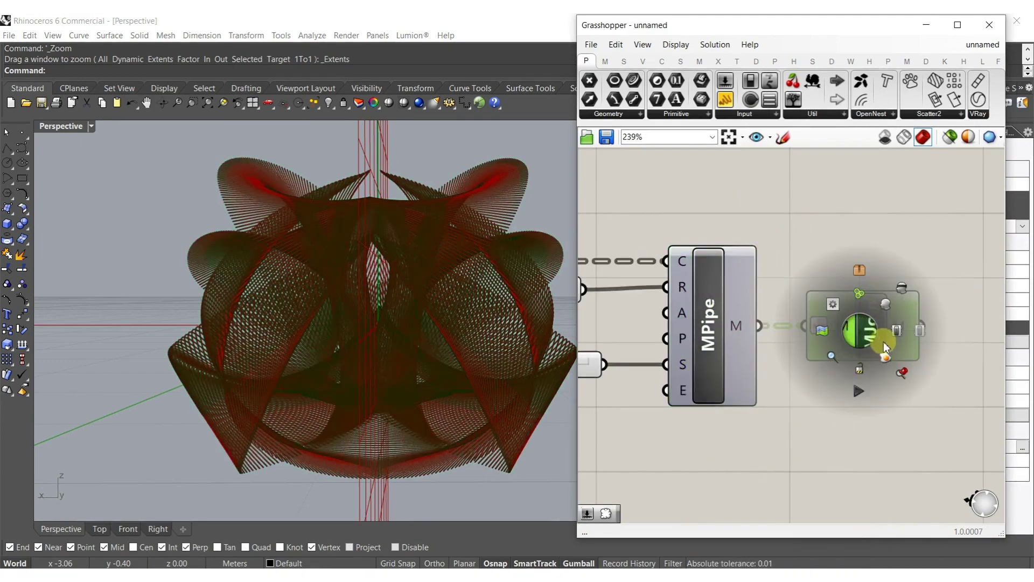
middle_click(87, 222)
click(81, 251)
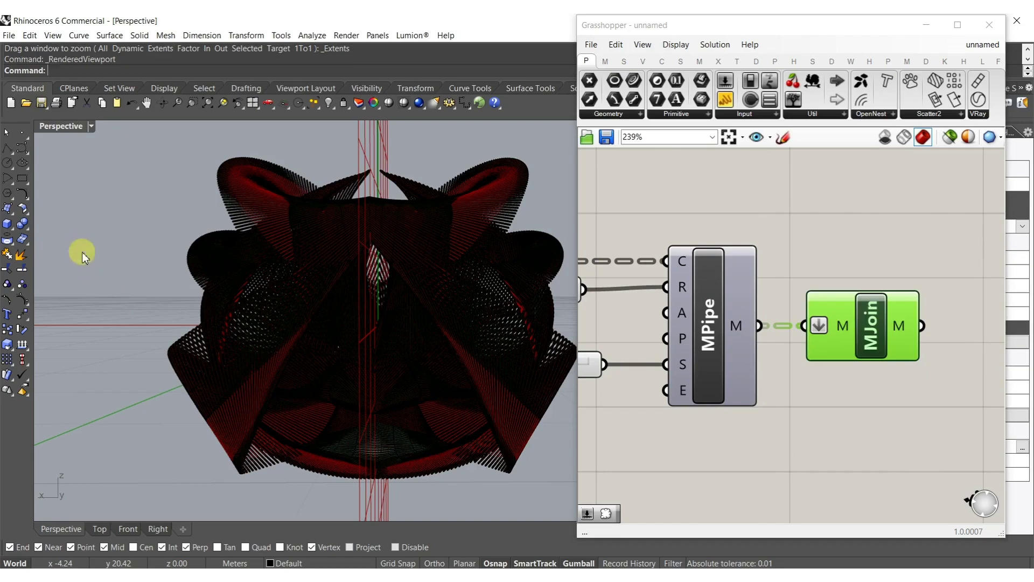
mouse_move(345, 356)
right_down()
mouse_move(365, 300)
mouse_move(549, 306)
mouse_move(316, 347)
mouse_move(415, 345)
mouse_move(351, 376)
mouse_move(417, 349)
mouse_move(413, 322)
mouse_move(395, 334)
mouse_move(393, 397)
mouse_move(386, 350)
mouse_move(398, 394)
mouse_move(504, 409)
mouse_move(302, 416)
mouse_move(402, 420)
mouse_move(419, 408)
mouse_move(365, 418)
mouse_move(375, 397)
mouse_move(282, 454)
mouse_move(423, 323)
mouse_move(438, 339)
mouse_move(394, 369)
right_up()
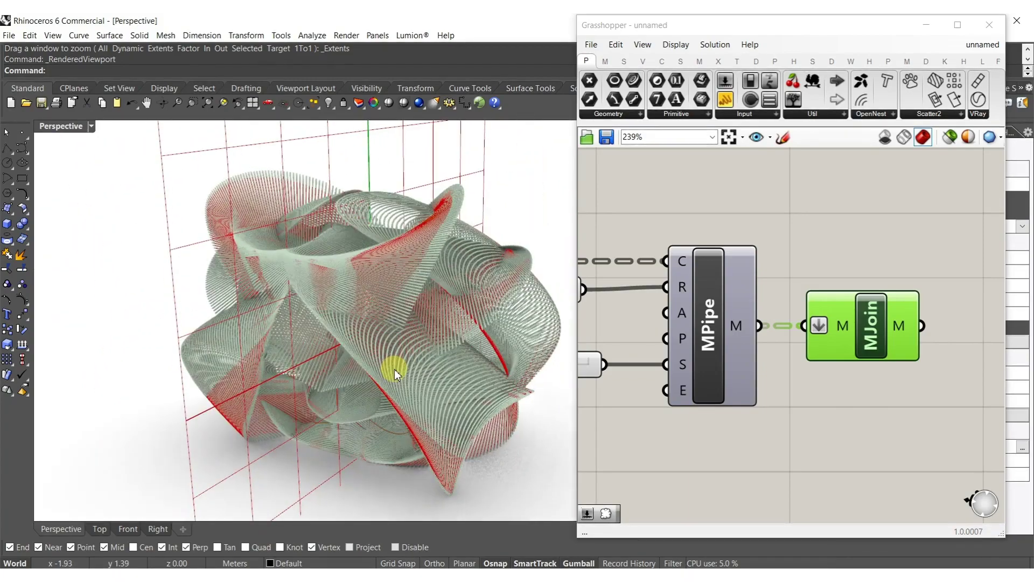
Undo the bake and switch the Perspective viewport back to the Shaded display mode
key(ctrl+z)
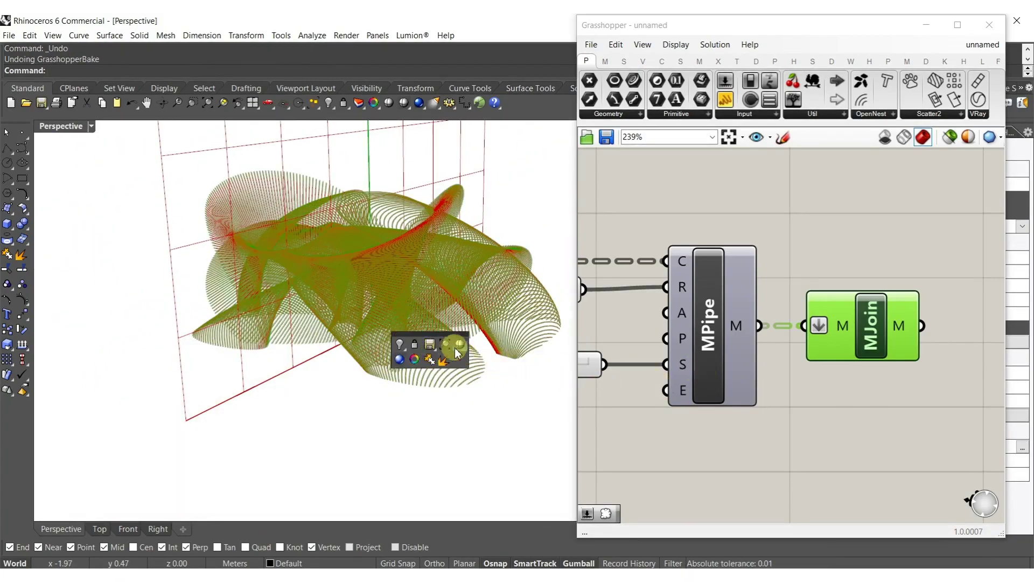
click(458, 346)
Disable the preview of the components upstream of Mesh Pipe so only the pipe mesh displays, and inspect it
mouse_move(458, 346)
right_down()
mouse_move(392, 357)
mouse_move(680, 370)
mouse_move(901, 394)
right_up()
scroll(749, 371, down, 5)
scroll(758, 381, down, 1)
drag(861, 439, 773, 318)
middle_click(846, 377)
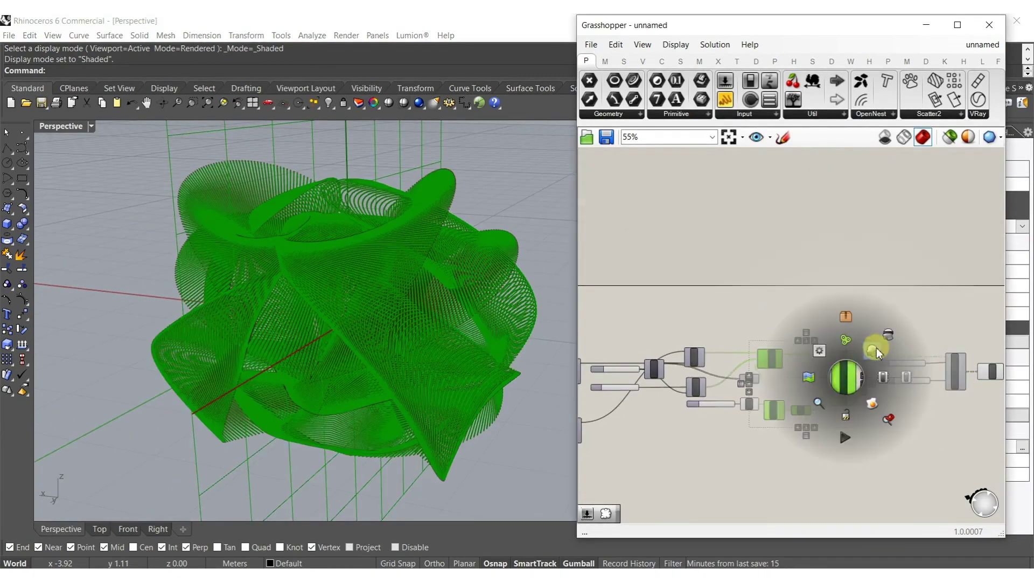
click(877, 348)
click(819, 434)
scroll(815, 386, up, 5)
right_drag(300, 306, 480, 259)
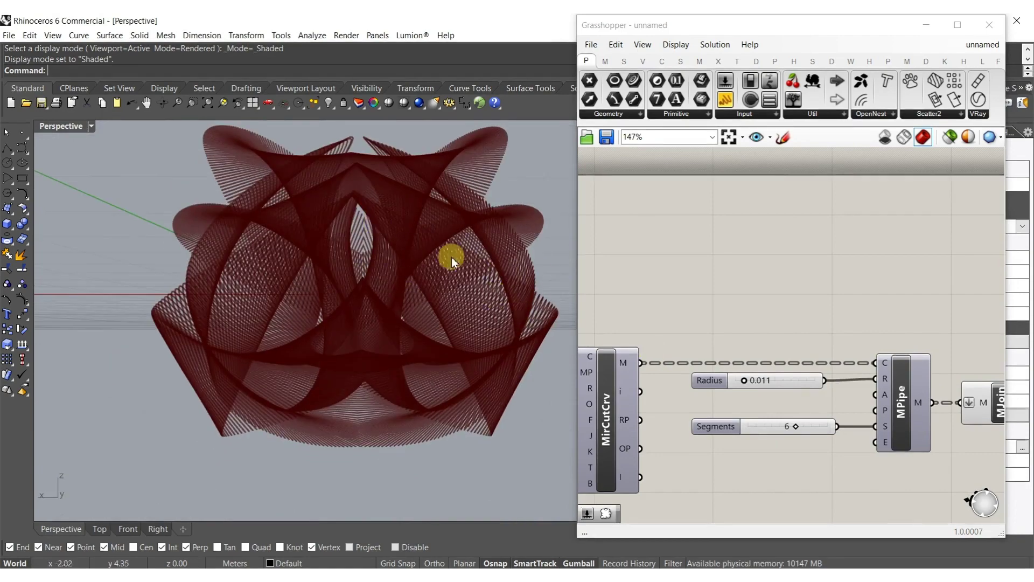
right_drag(293, 256, 322, 286)
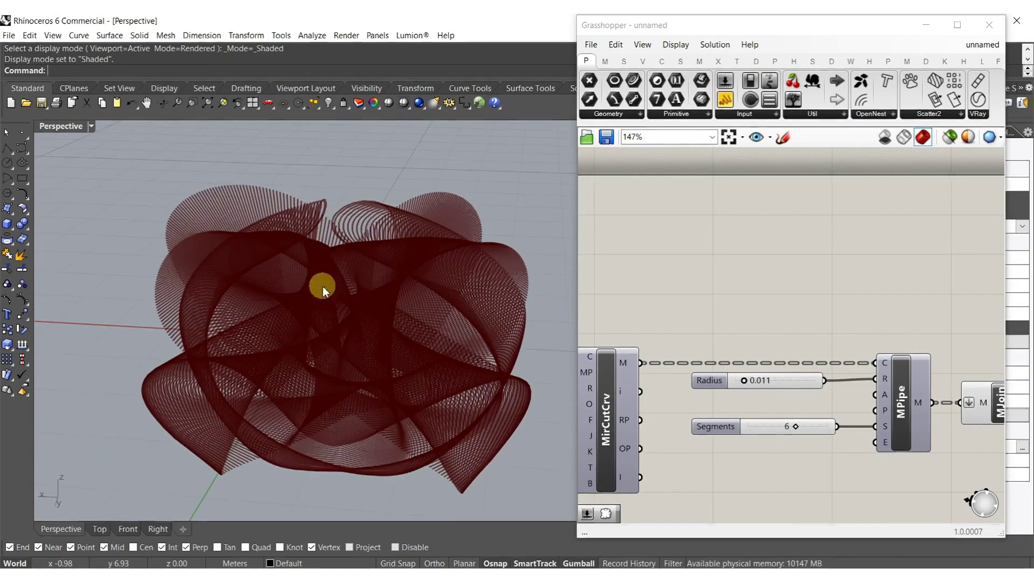
Add a Jitter component and a Range component above the Mesh Pipe's Radius slider
right_drag(764, 312, 702, 327)
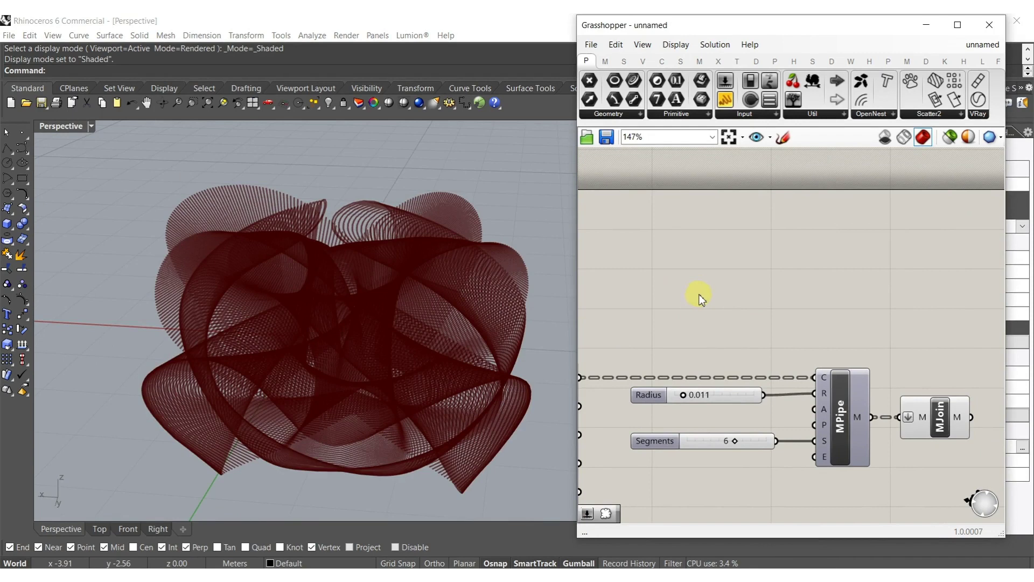
double_click(706, 299)
text(jitter)
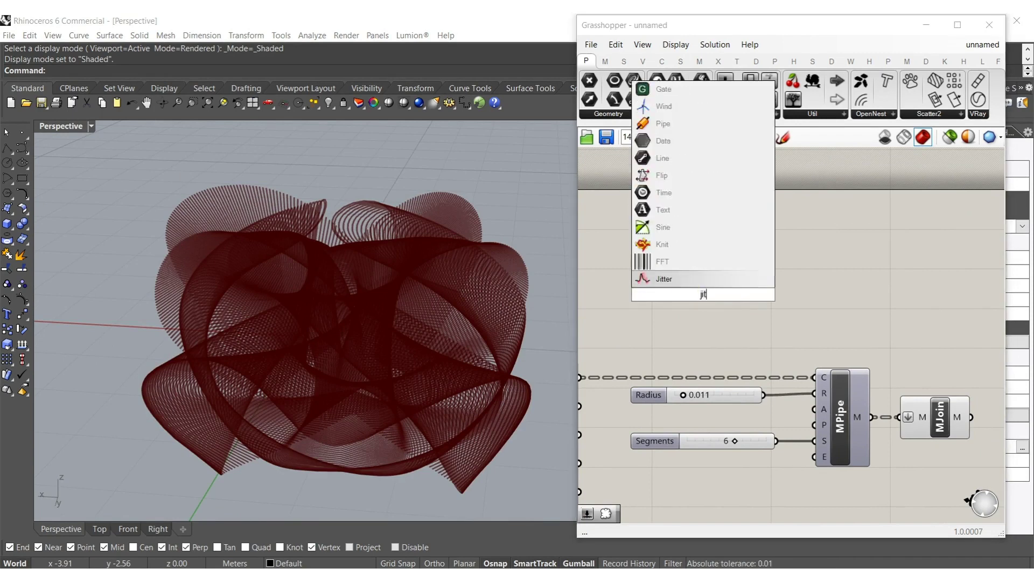
key(Return)
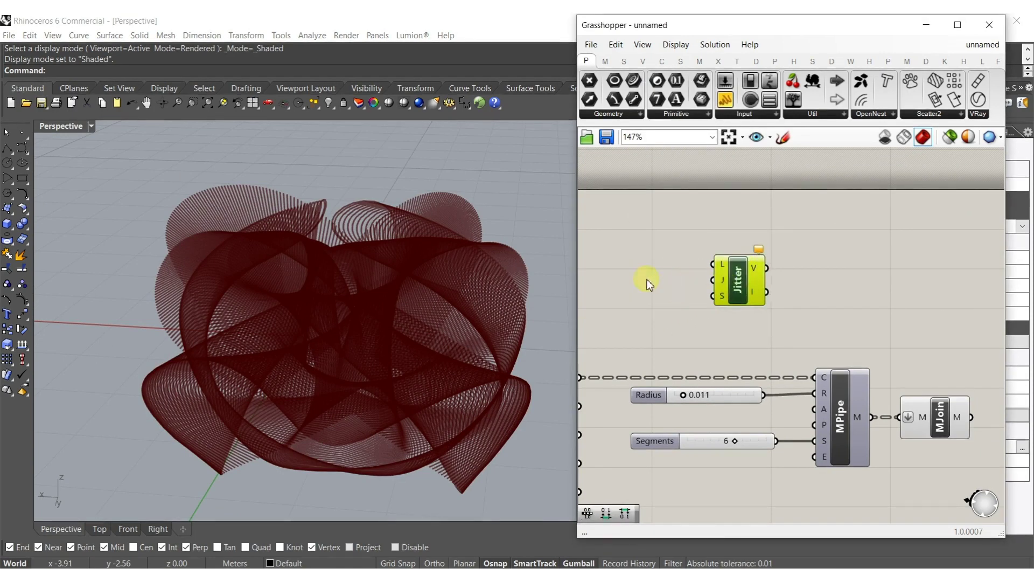
double_click(632, 274)
text(range)
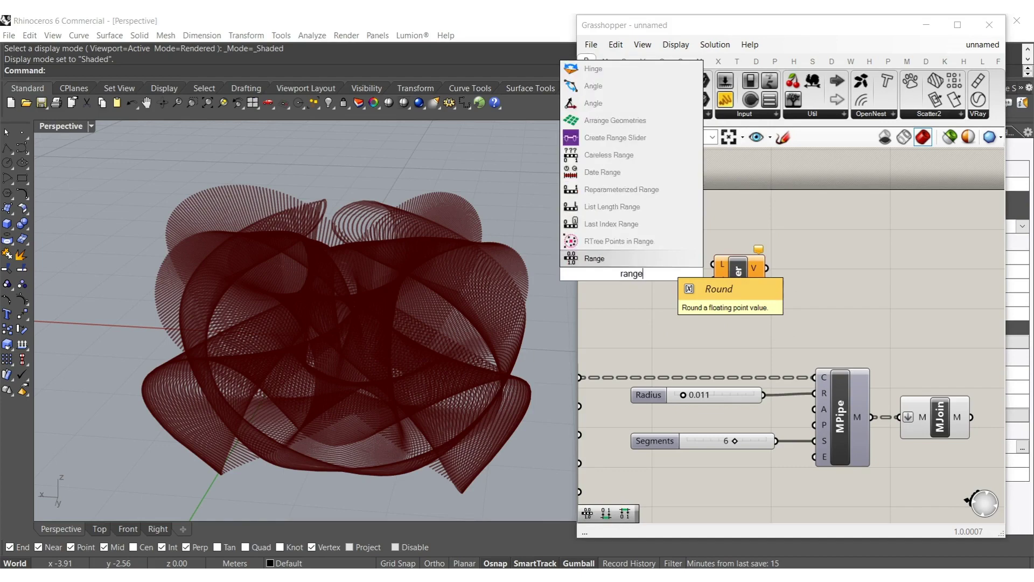
key(Return)
Add a Construct Domain component beside the Range component
double_click(619, 278)
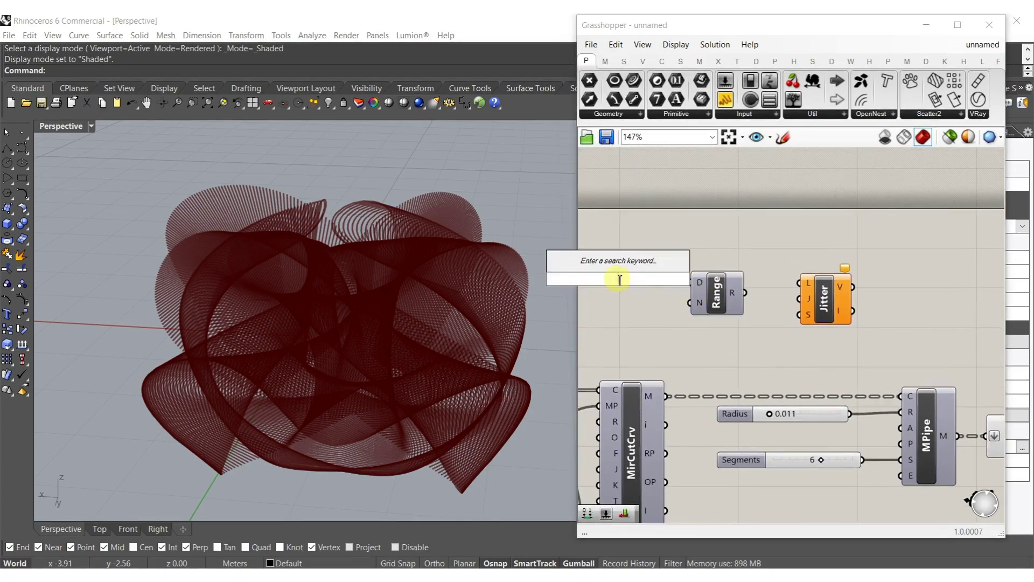
text(c)
key(BackSpace)
text(domain)
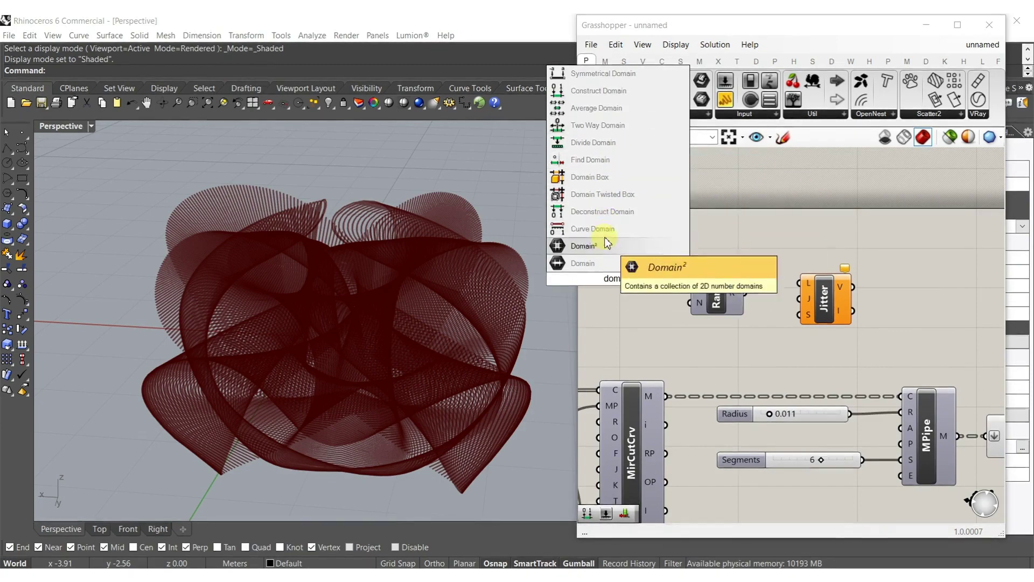
click(606, 97)
right_drag(646, 300, 765, 355)
Duplicate the Radius slider near the Construct Domain component and set the copy to 0.02
click(822, 376)
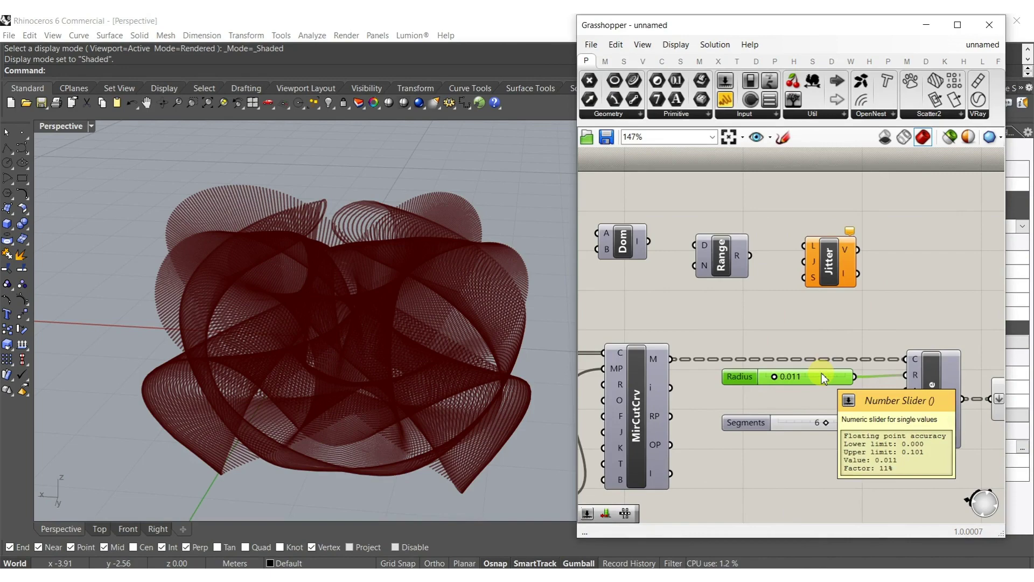
key(ctrl+c)
key(ctrl+v)
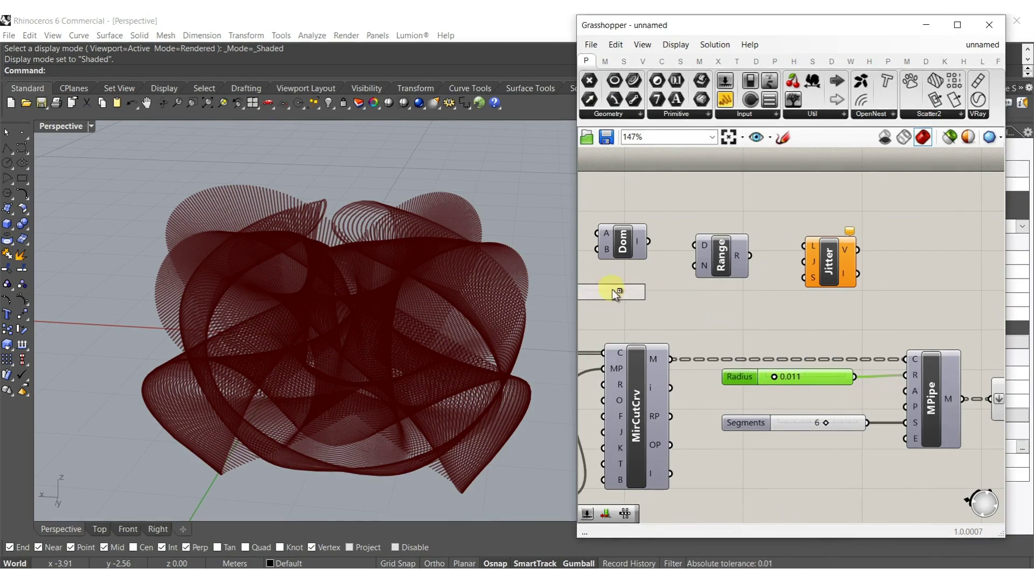
scroll(704, 293, up, 4)
double_click(722, 297)
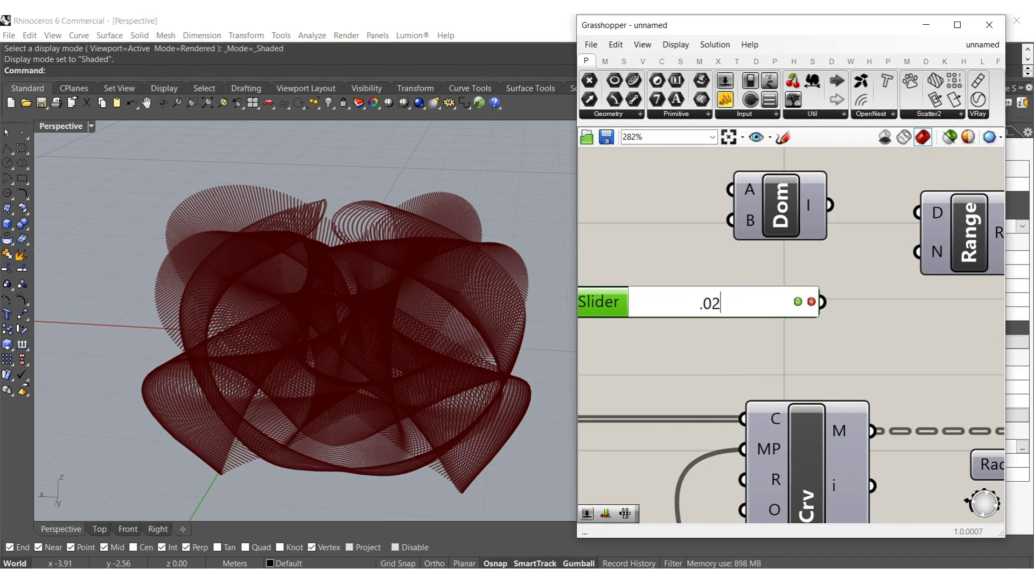
key(Return)
Connect the 0.020 slider to Construct Domain's B input and a duplicate slider set to 0.008 to its A input
drag(735, 223, 643, 223)
right_drag(644, 222, 685, 263)
alt+drag(685, 263, 541, 227)
scroll(654, 231, up, 5)
scroll(725, 289, down, 4)
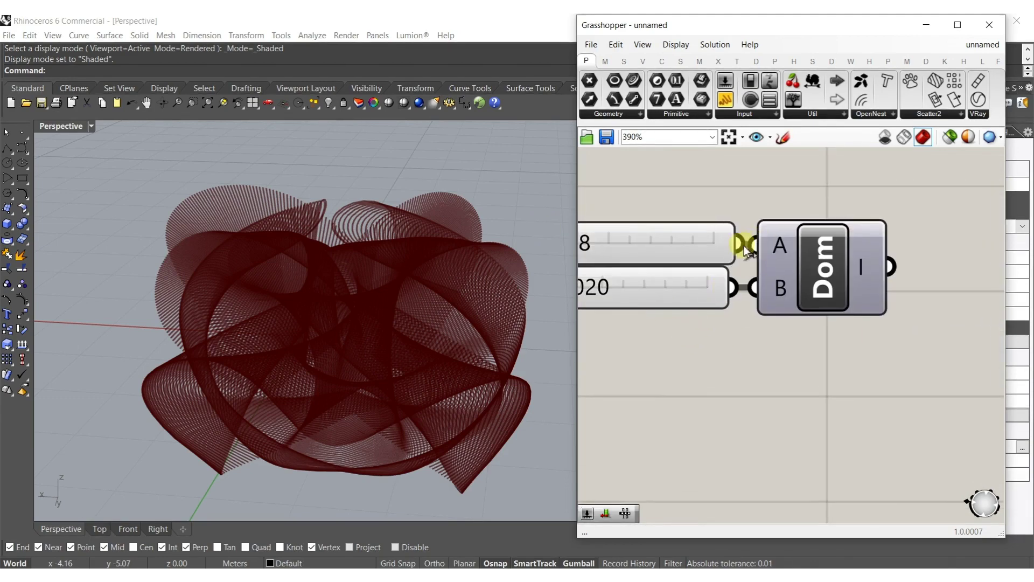
Add a List Length component, feed it the mirrored curves from MirCutCrv, and connect its output to Range's N input
scroll(751, 288, down, 6)
right_drag(868, 397, 803, 387)
scroll(774, 345, up, 5)
scroll(754, 310, down, 4)
right_drag(780, 313, 701, 330)
double_click(690, 329)
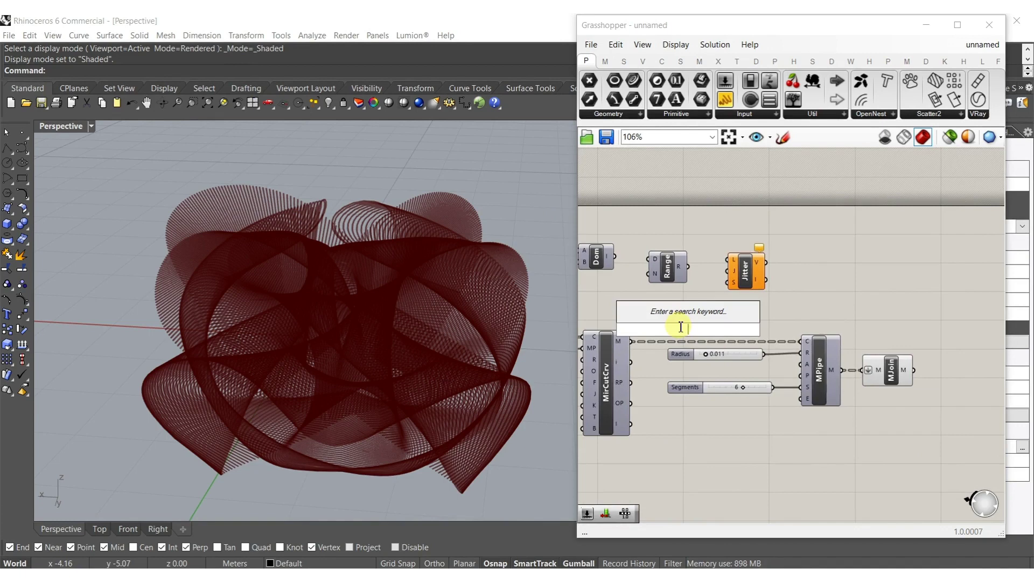
text(length)
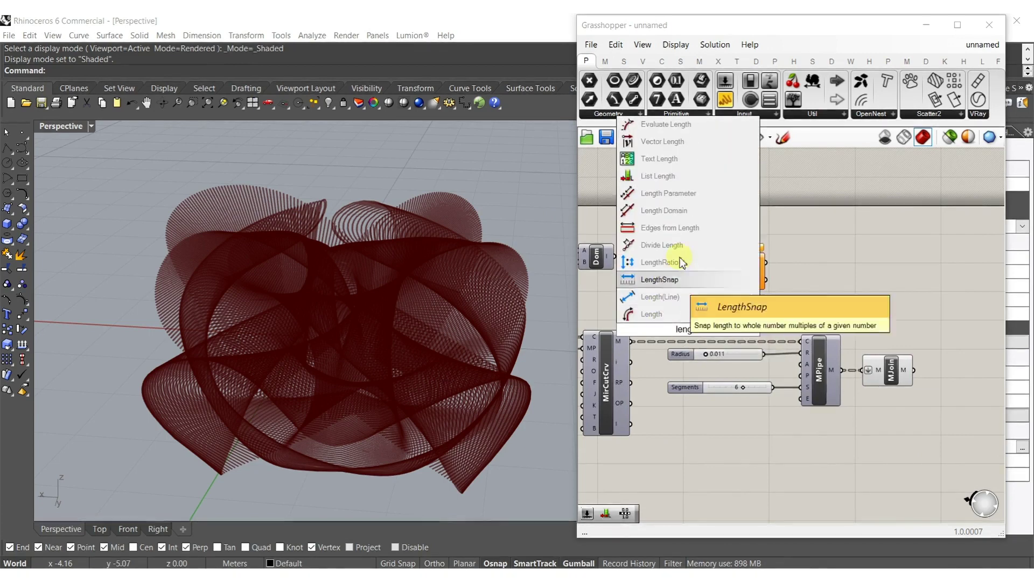
click(654, 176)
drag(684, 327, 679, 319)
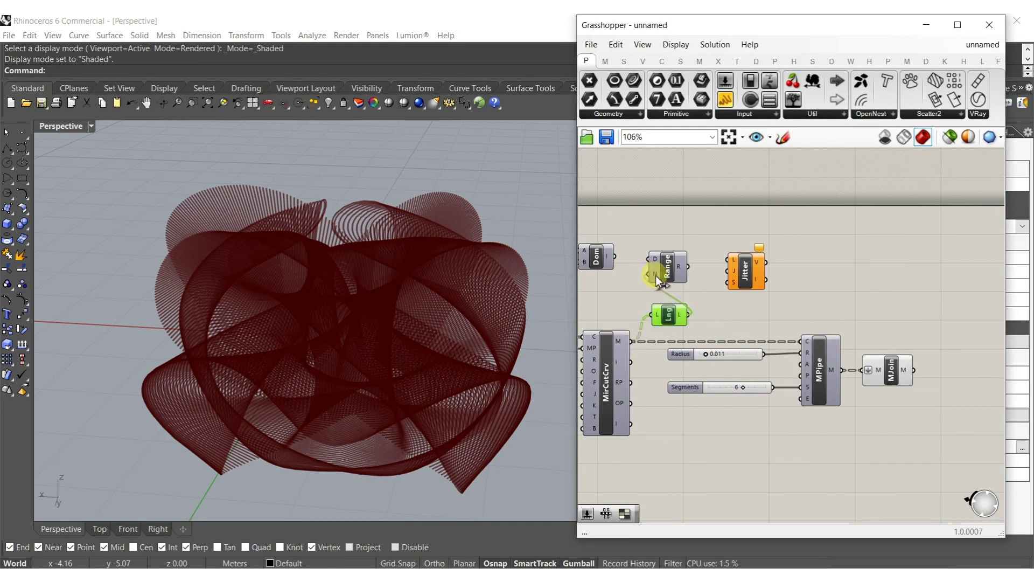
drag(654, 276, 655, 276)
Connect Construct Domain's output to Range's D input and Range's output to Jitter's L input
right_drag(643, 276, 681, 288)
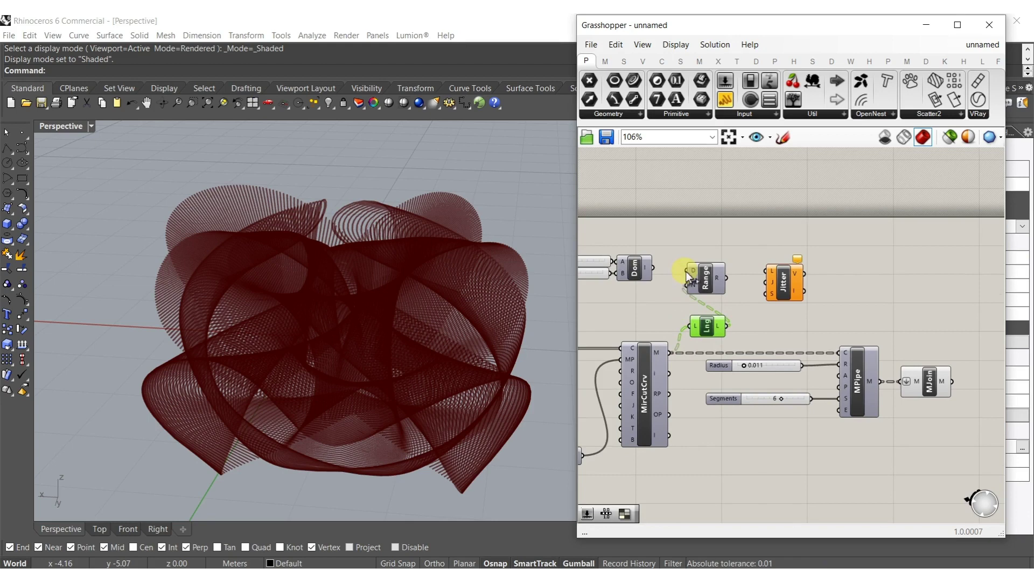
drag(698, 282, 699, 279)
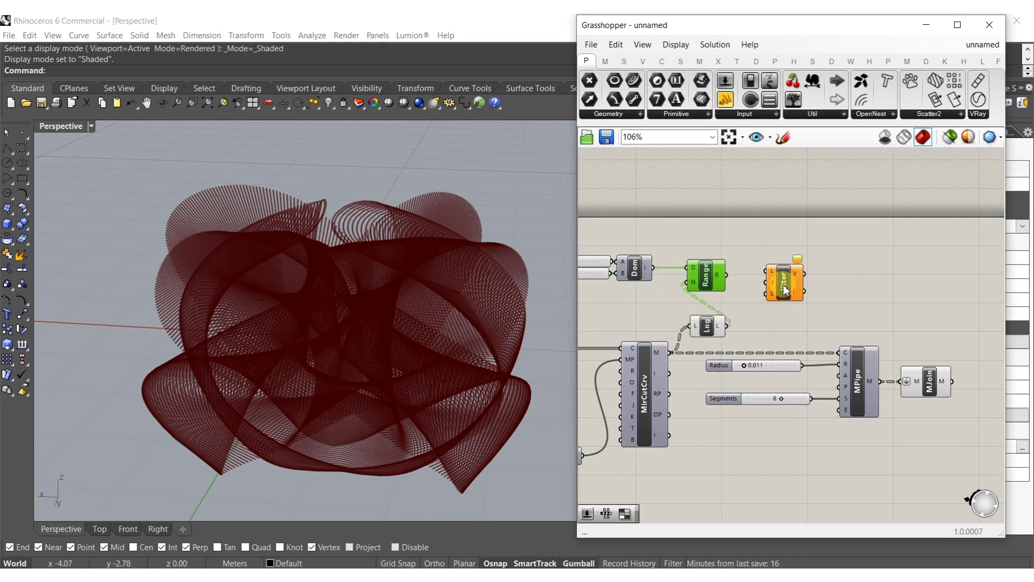
drag(768, 271, 726, 275)
drag(786, 288, 773, 294)
click(752, 297)
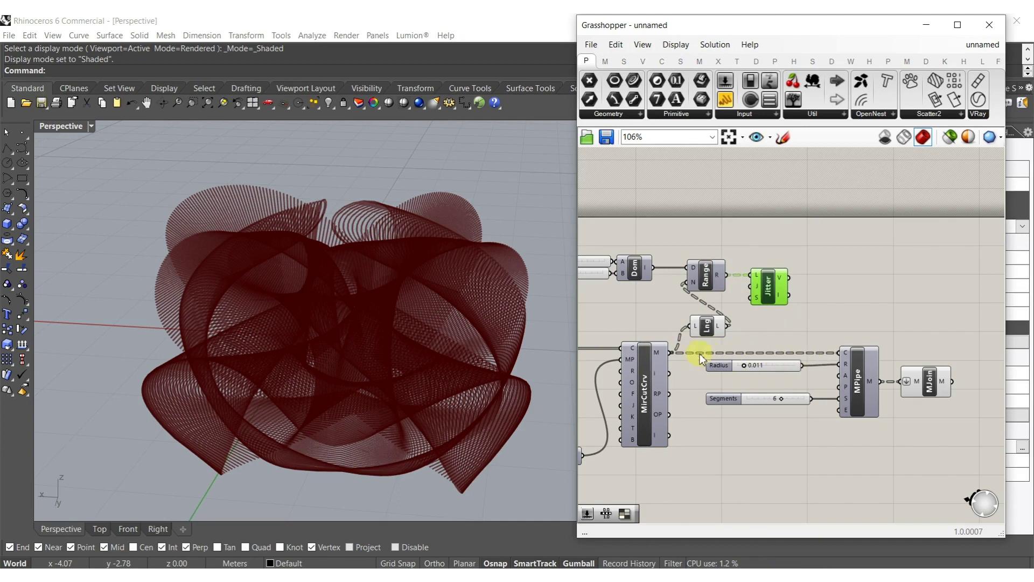
Flatten MirCutCrv's M output and connect Jitter's V output to Mesh Pipe's R input
right_click(661, 351)
click(687, 409)
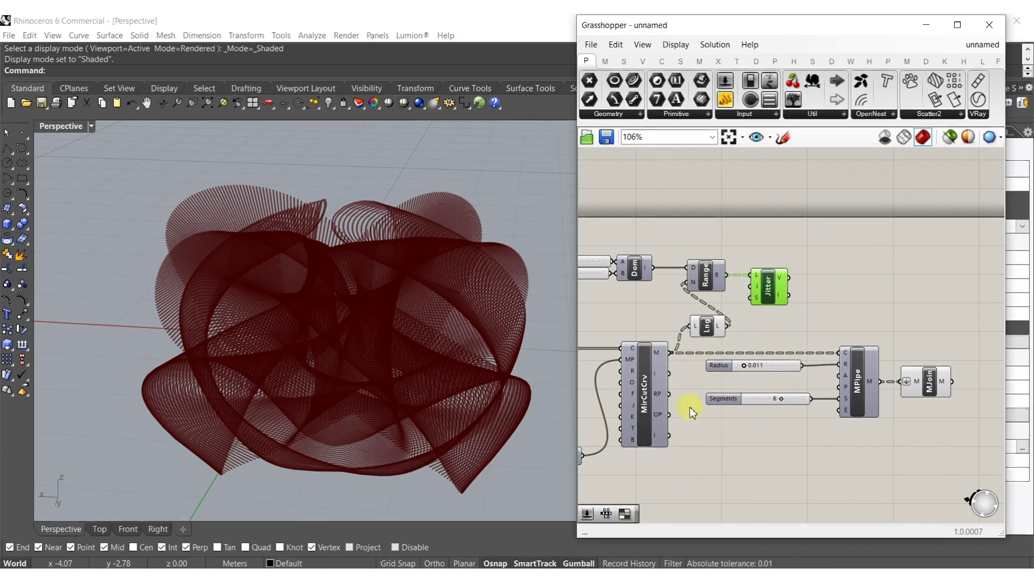
drag(682, 343, 670, 352)
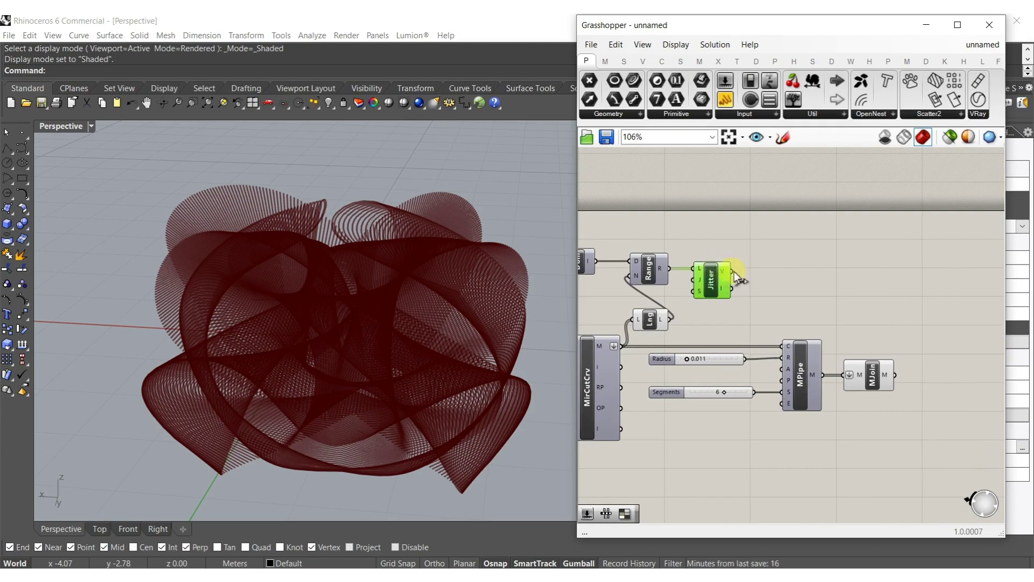
click(344, 299)
text(W)
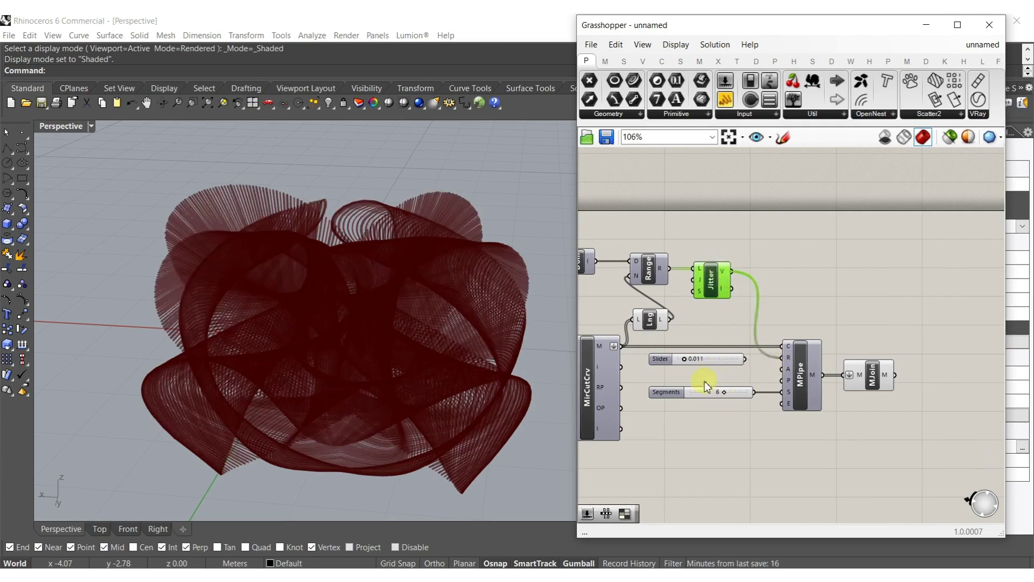
scroll(263, 434, up, 5)
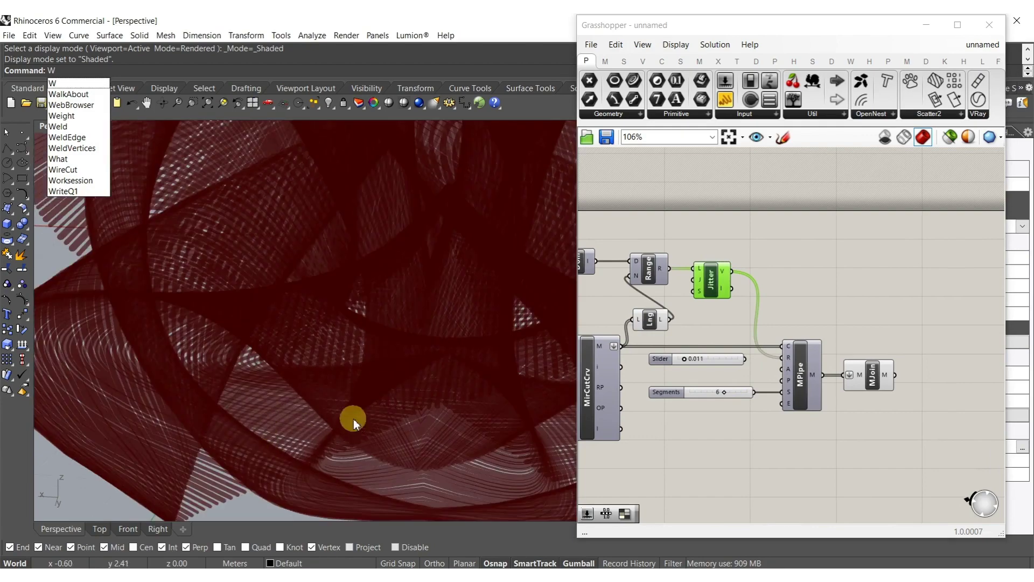
key(Escape)
scroll(353, 418, down, 5)
right_drag(381, 350, 680, 328)
Delete the disconnected 0.011 radius slider and move the List Length component below Construct Domain
click(710, 357)
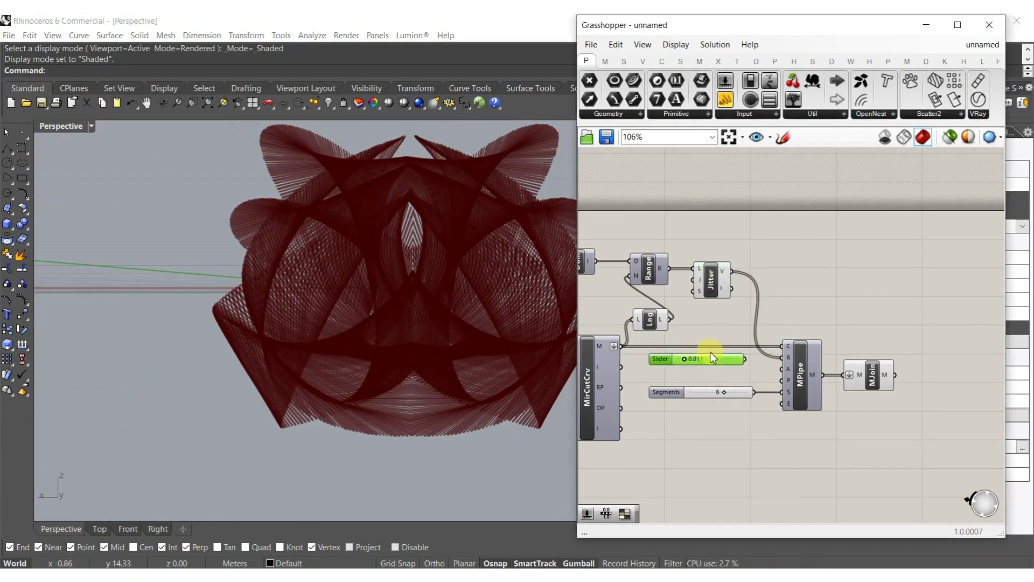
right_drag(702, 356, 767, 372)
drag(765, 360, 688, 331)
right_drag(731, 353, 744, 372)
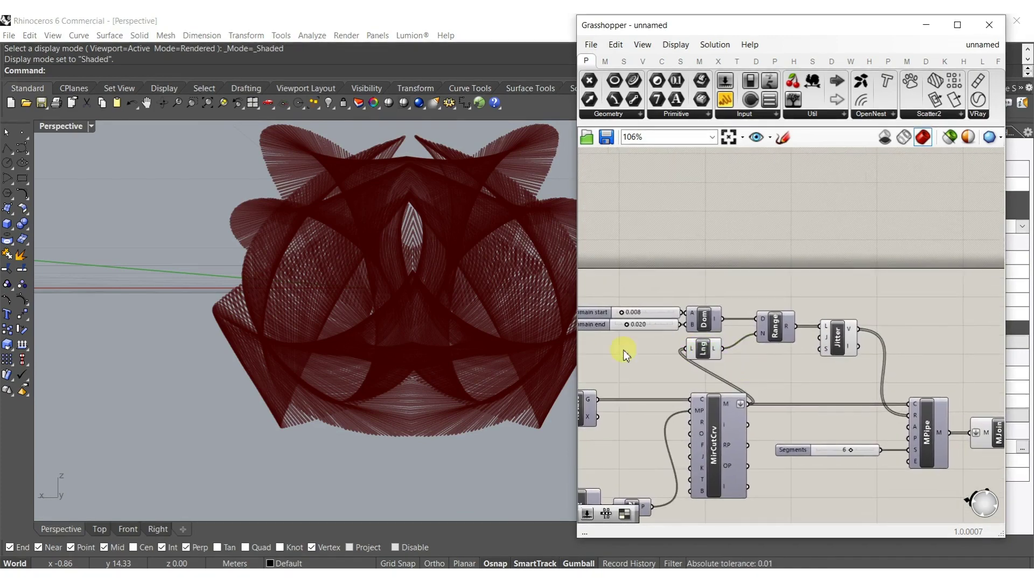
Set the seed slider of the Populate 3D component to 5 and inspect the resulting form
right_drag(371, 377, 391, 384)
right_drag(705, 348, 800, 332)
right_drag(328, 331, 411, 273)
right_drag(738, 350, 839, 310)
right_drag(388, 302, 525, 372)
scroll(713, 410, down, 3)
scroll(840, 411, up, 5)
scroll(691, 365, up, 3)
double_click(658, 332)
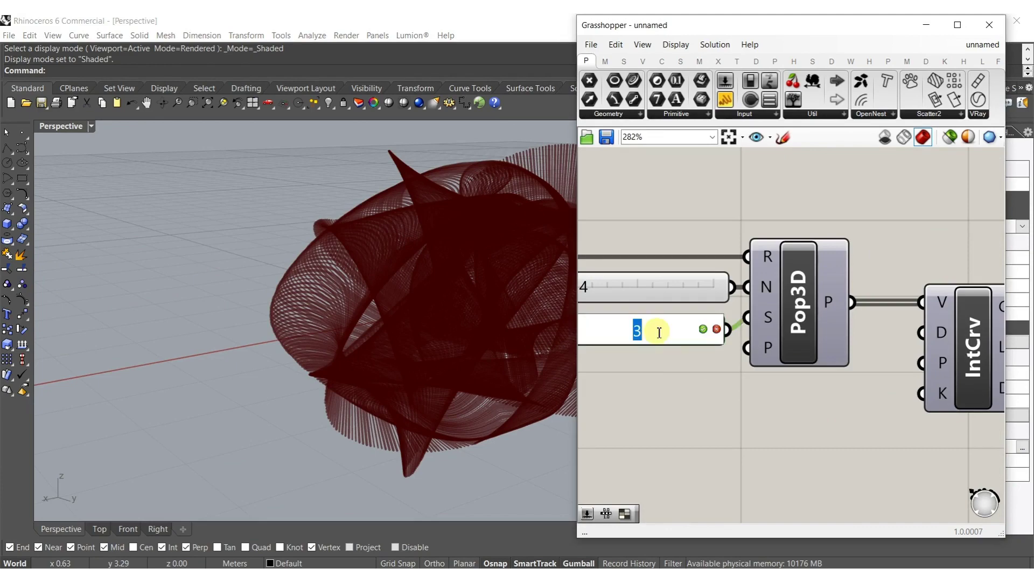
text(5)
key(Return)
right_drag(334, 302, 323, 348)
Set the Populate 3D seed slider to 6 and inspect the resulting form
click(656, 328)
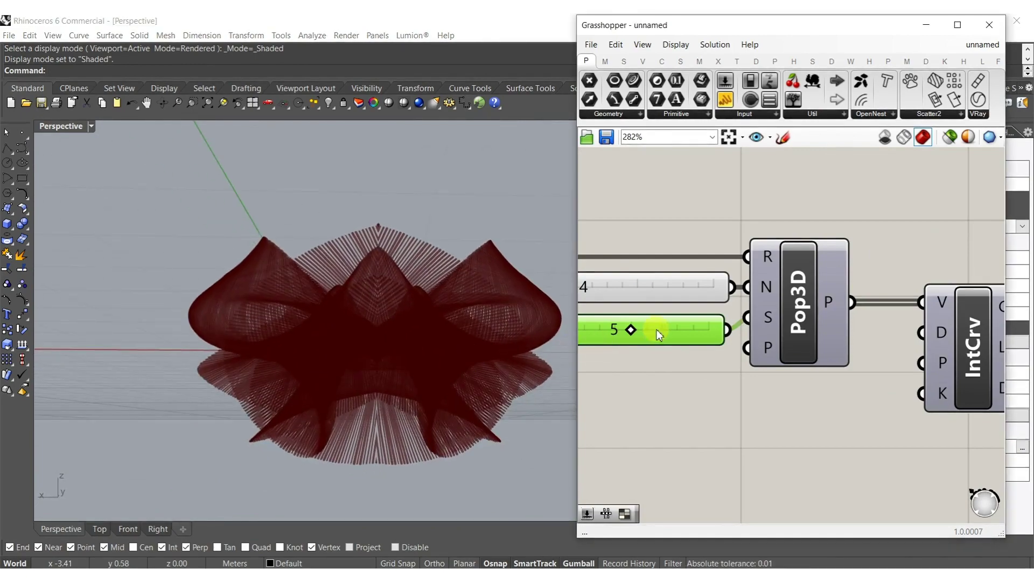
double_click(656, 329)
text(6)
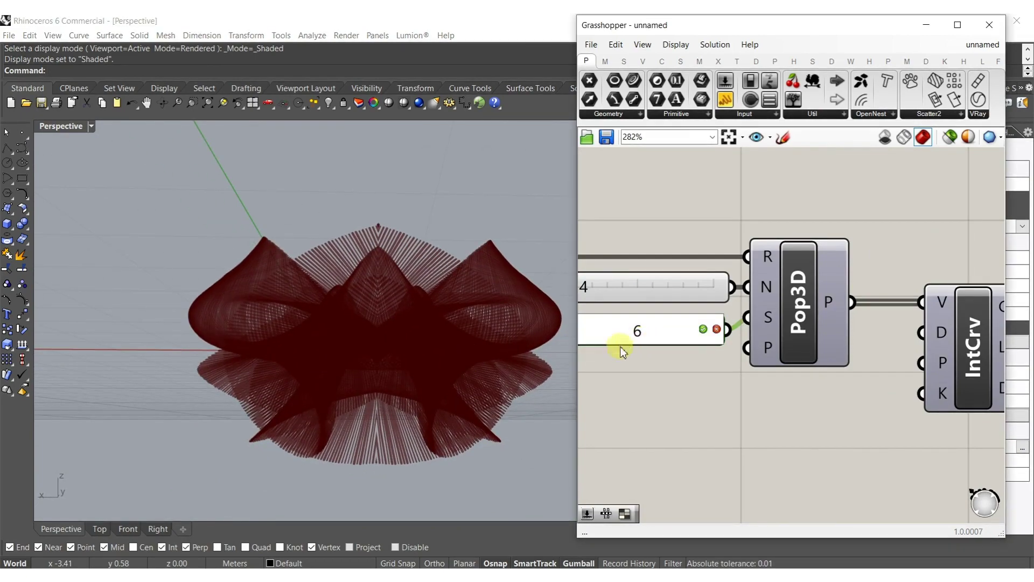
key(Return)
right_drag(570, 347, 469, 384)
Set the Populate 3D seed slider to 8 and inspect the resulting form
click(700, 338)
double_click(700, 338)
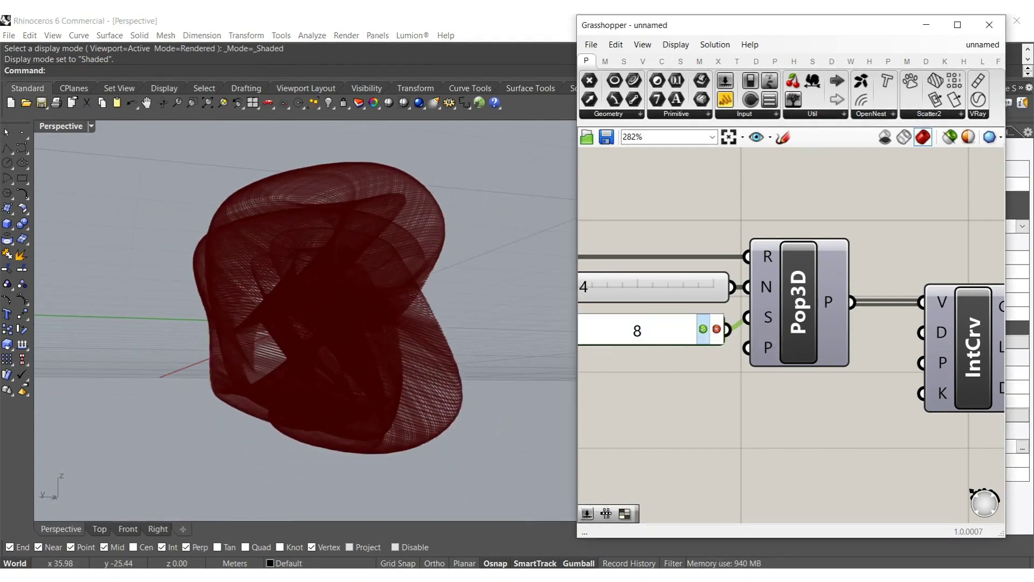
key(Return)
right_drag(376, 314, 448, 399)
Set the Count slider of the Divide Curve component to 500 and inspect the resulting form
scroll(791, 339, down, 3)
click(791, 339)
scroll(826, 275, up, 3)
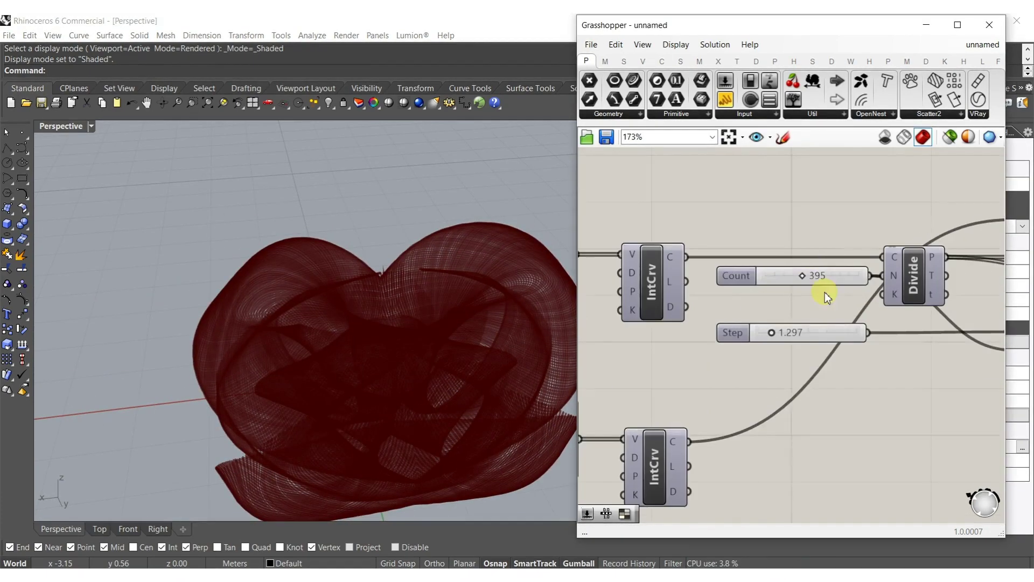
scroll(784, 282, up, 5)
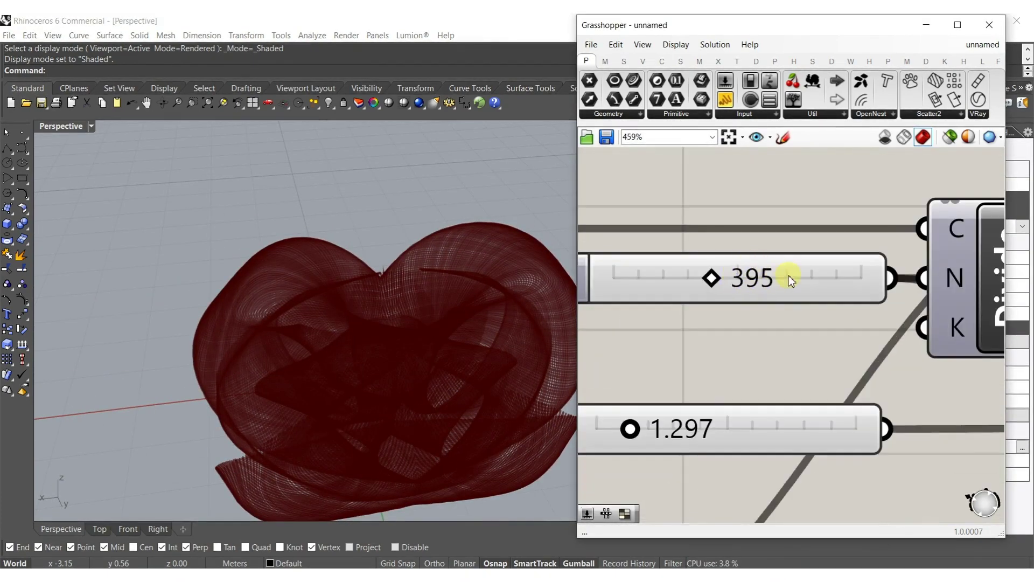
click(788, 276)
text(500)
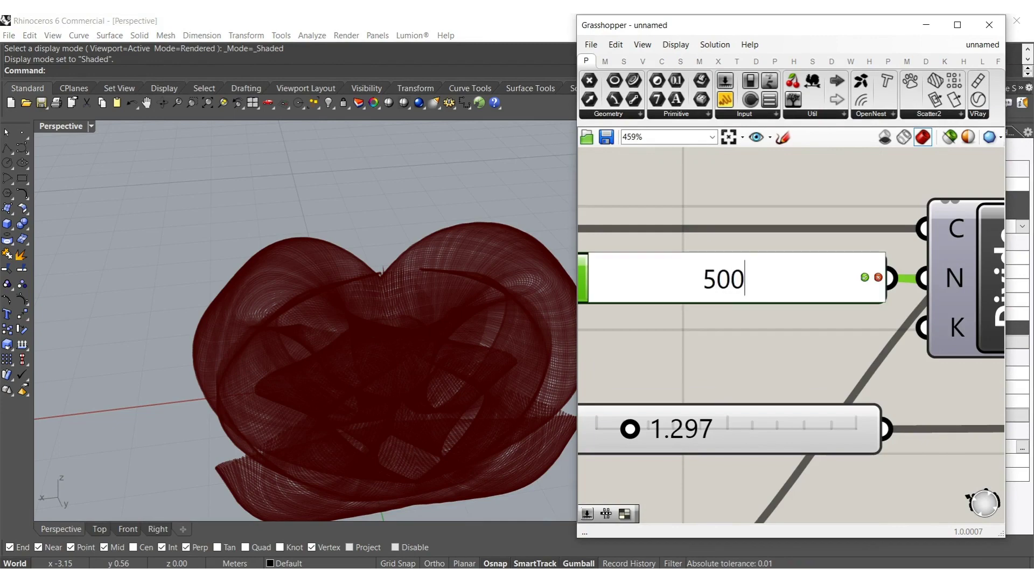
key(Return)
right_drag(463, 370, 397, 291)
Bake the Mesh Join output and display the Perspective viewport in Rendered mode to inspect the mesh
scroll(758, 295, down, 2)
scroll(758, 295, down, 8)
click(866, 346)
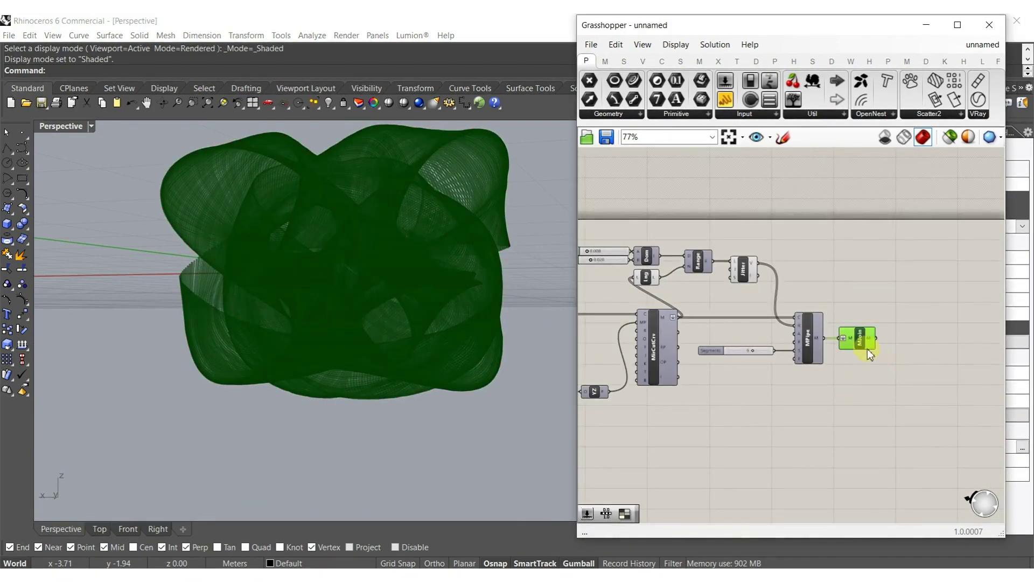
middle_click(867, 351)
middle_click(134, 314)
click(144, 337)
right_drag(144, 339, 347, 345)
scroll(363, 339, up, 5)
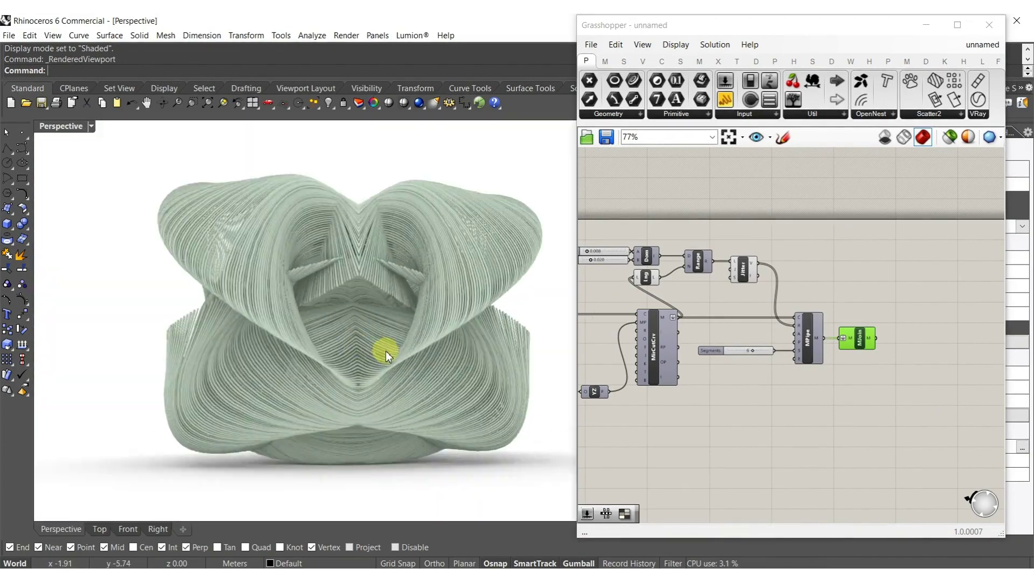
right_drag(316, 363, 366, 367)
Undo the bake and set the end slider of the Construct Domain component to 0.04
key(ctrl+z)
scroll(653, 300, up, 8)
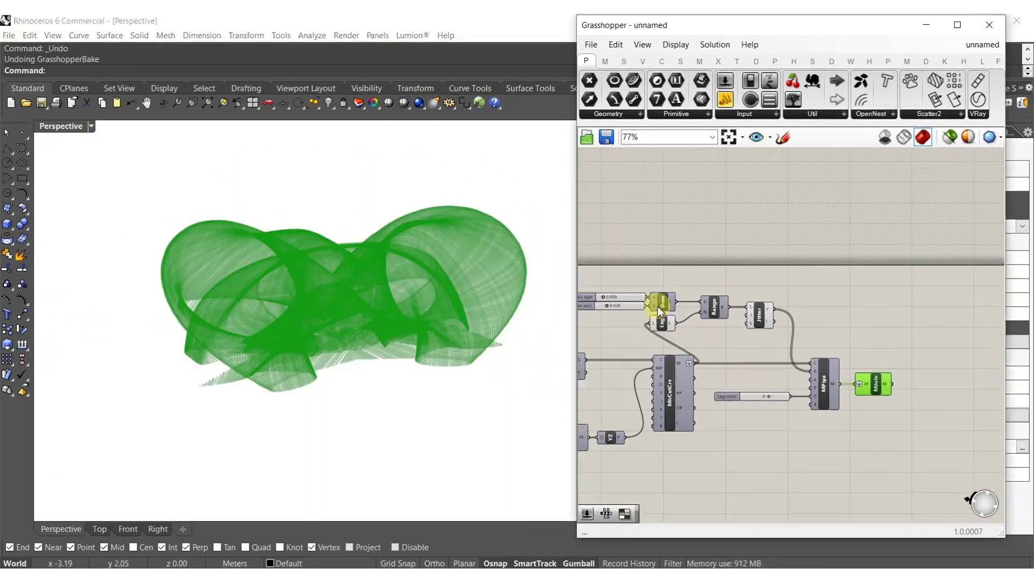
click(764, 304)
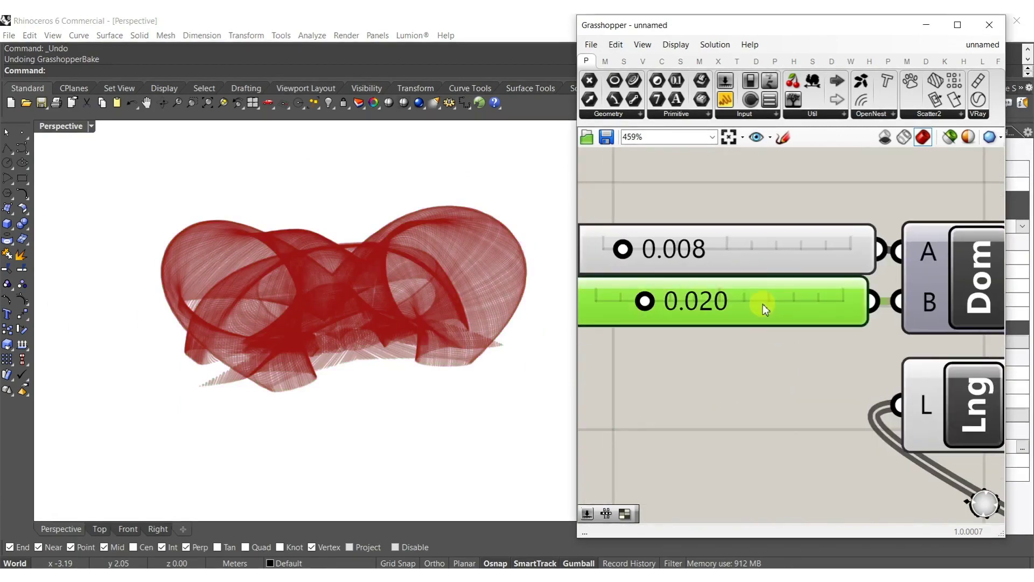
double_click(763, 304)
text(.)
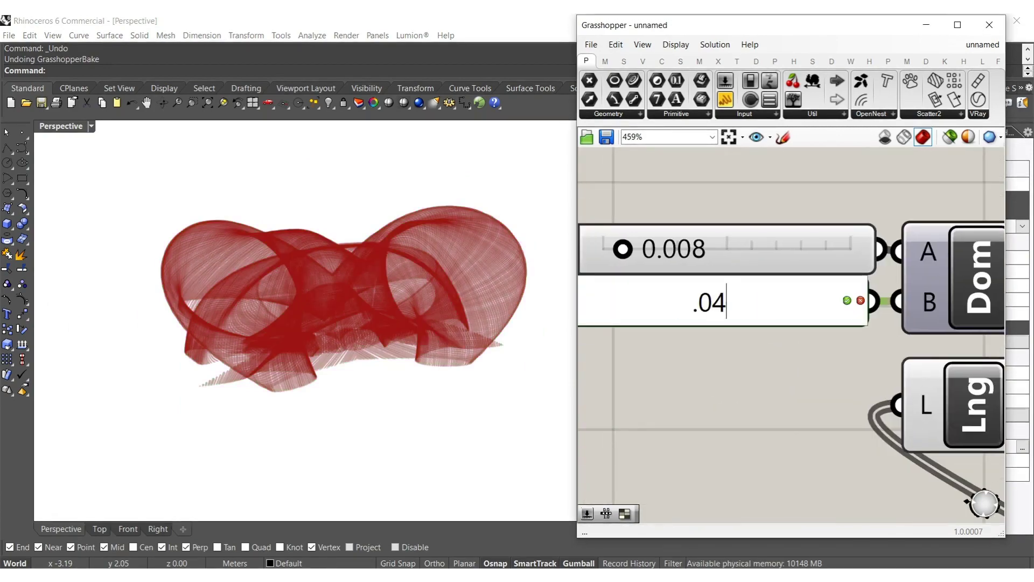
text(04)
key(Return)
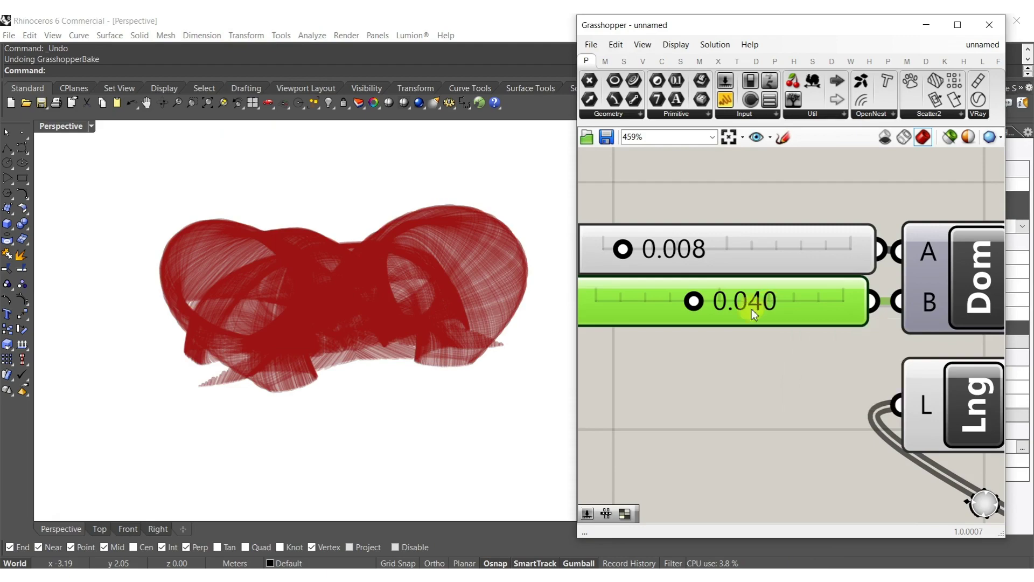
Bake the Mesh Join output with the thicker pipe radii and inspect the rendered mesh
scroll(767, 297, down, 6)
scroll(766, 297, down, 2)
right_drag(838, 346, 681, 370)
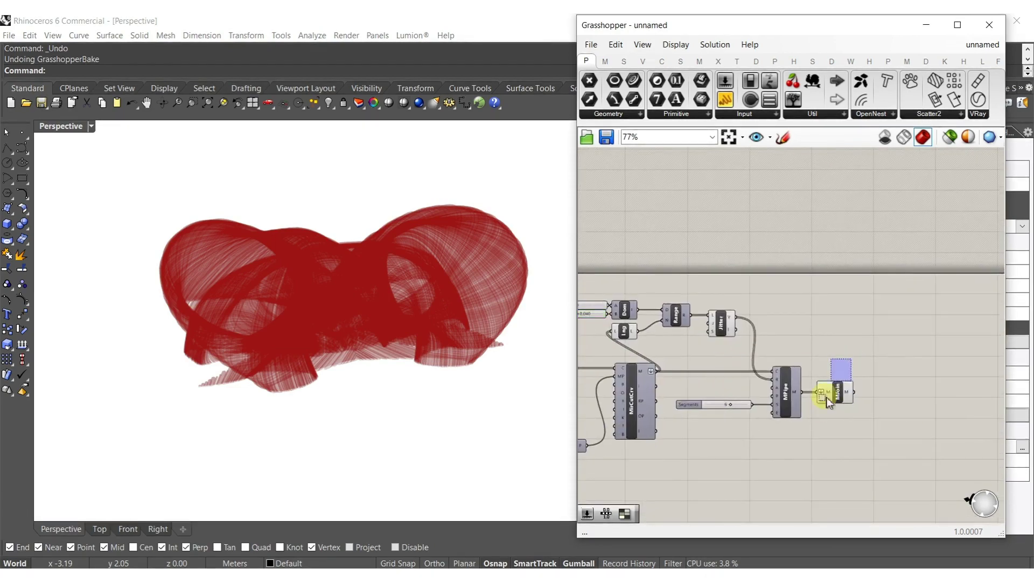
click(834, 393)
middle_click(835, 396)
click(873, 305)
right_drag(508, 369, 358, 369)
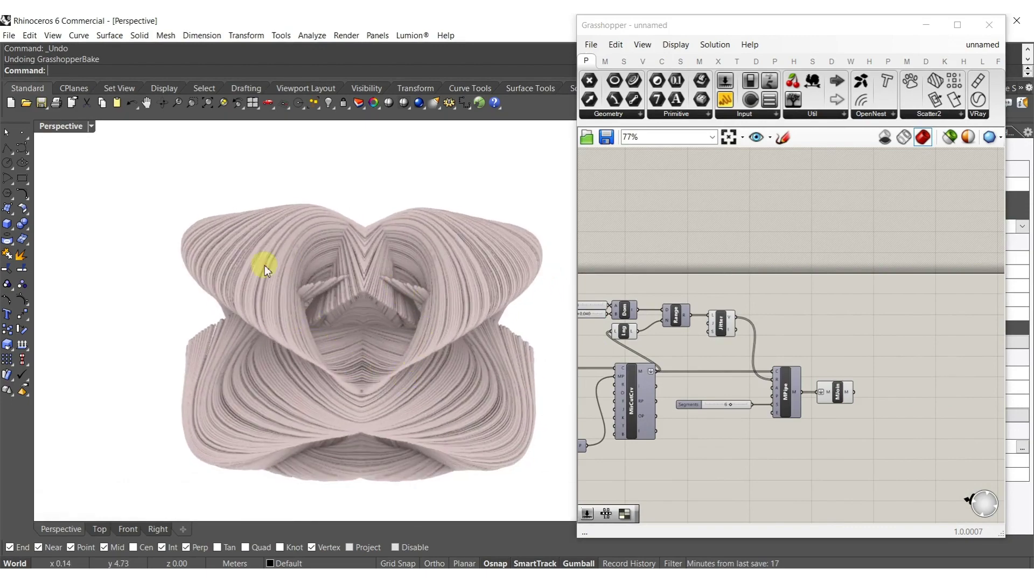
right_drag(389, 363, 518, 388)
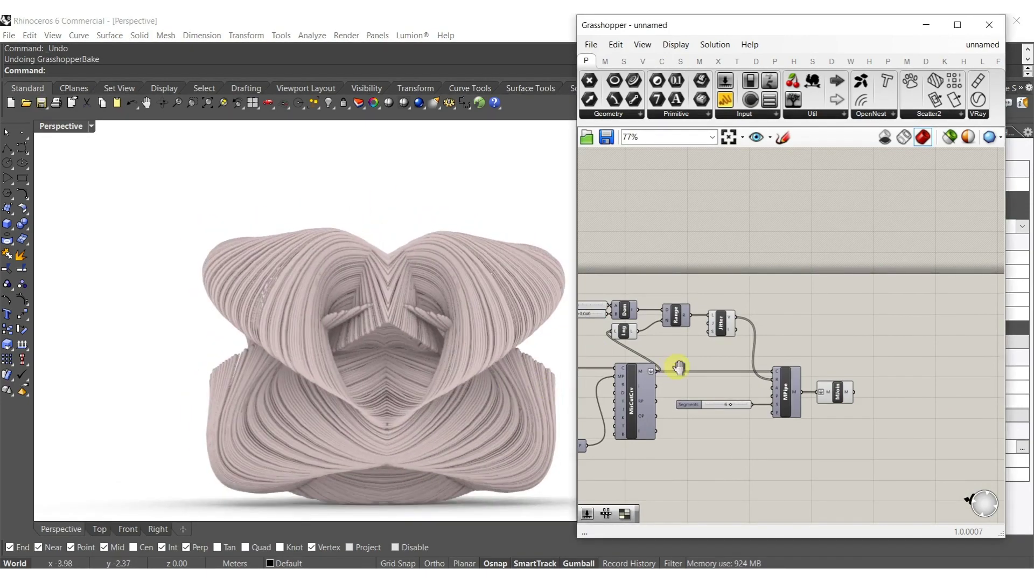
Set the start slider of the Construct Domain component to 0.003 and delete the baked mesh
right_drag(669, 366, 774, 356)
right_drag(655, 372, 792, 346)
scroll(699, 364, down, 5)
scroll(791, 346, up, 6)
scroll(850, 327, up, 7)
double_click(784, 321)
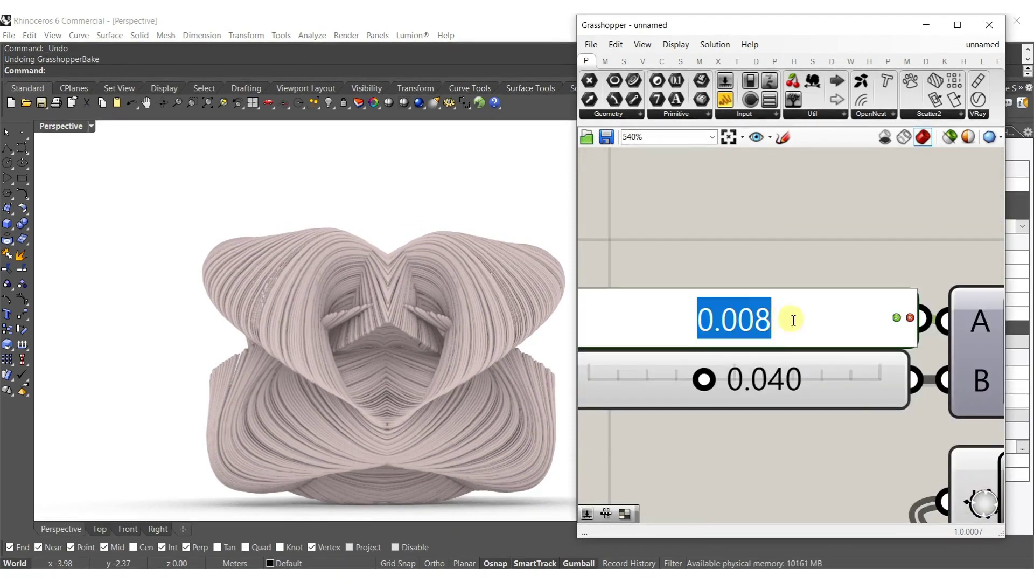
text(.)
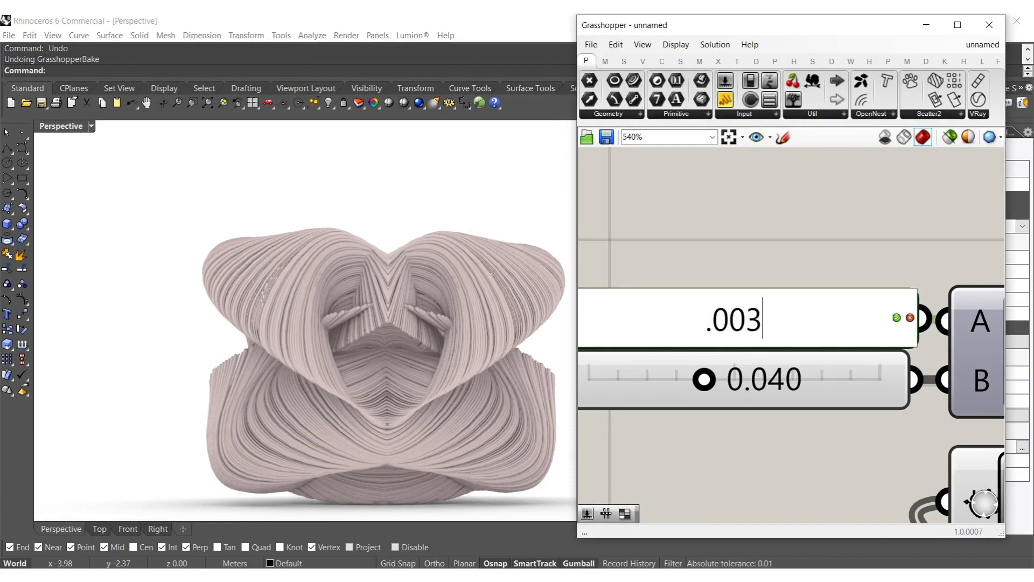
text(003)
key(Return)
click(321, 312)
key(Delete)
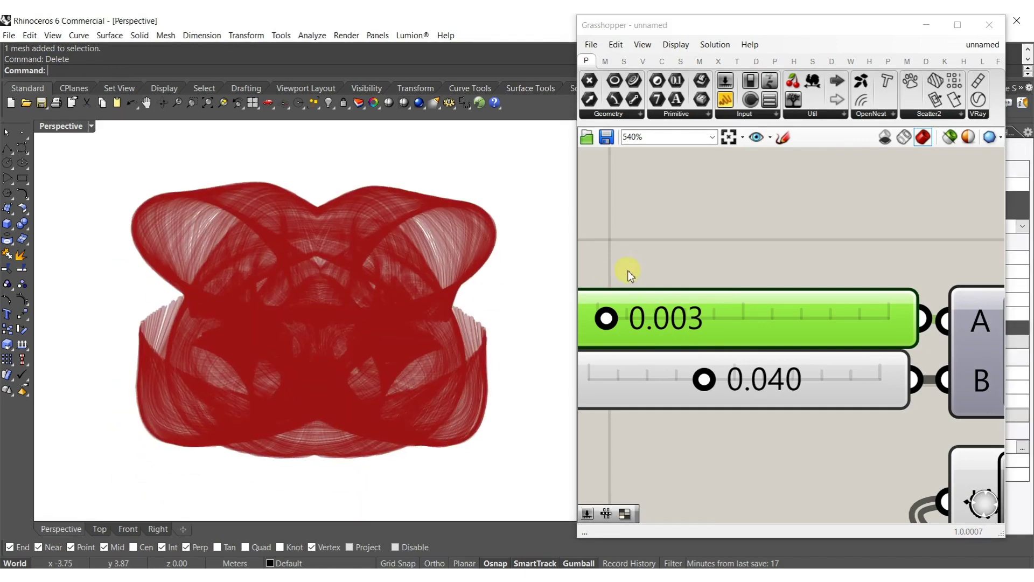
Set the end slider of the Construct Domain component to 0.05
scroll(700, 323, down, 8)
scroll(702, 323, up, 4)
double_click(714, 320)
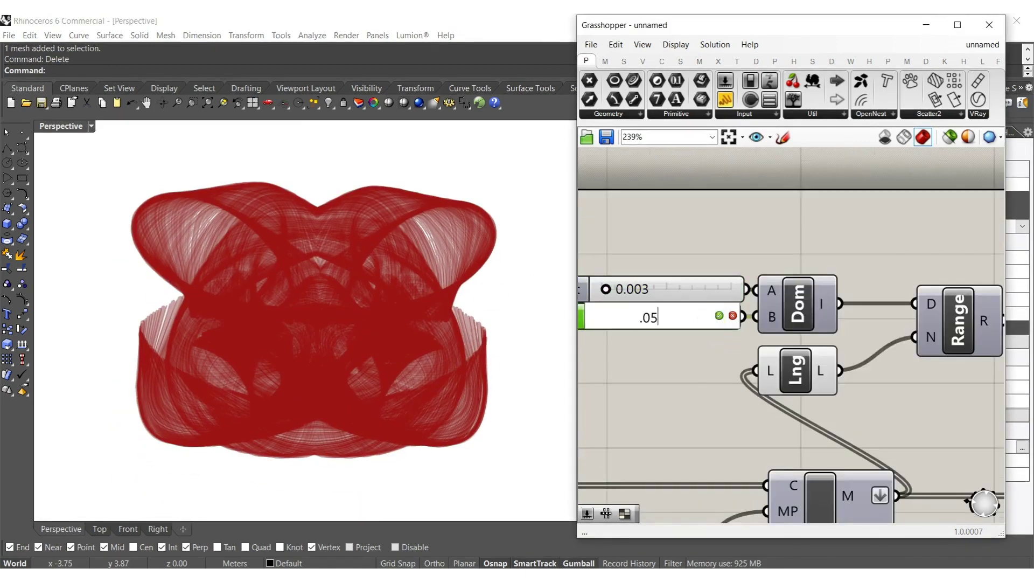
text(.05)
key(Return)
Bake the Mesh Join output with the widened radius range and inspect its pipes up close
scroll(750, 312, down, 5)
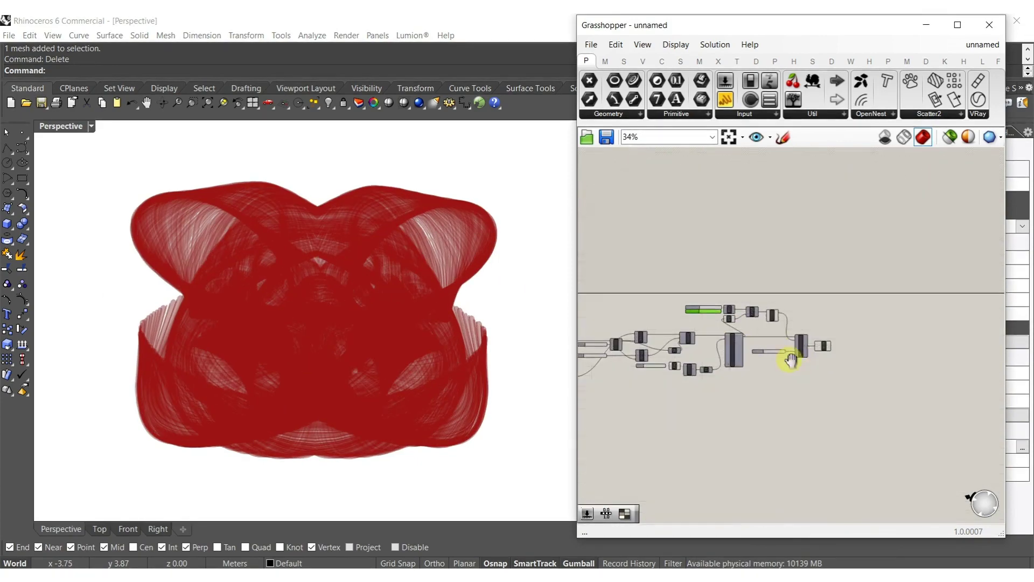
scroll(789, 357, up, 3)
click(797, 343)
middle_click(798, 343)
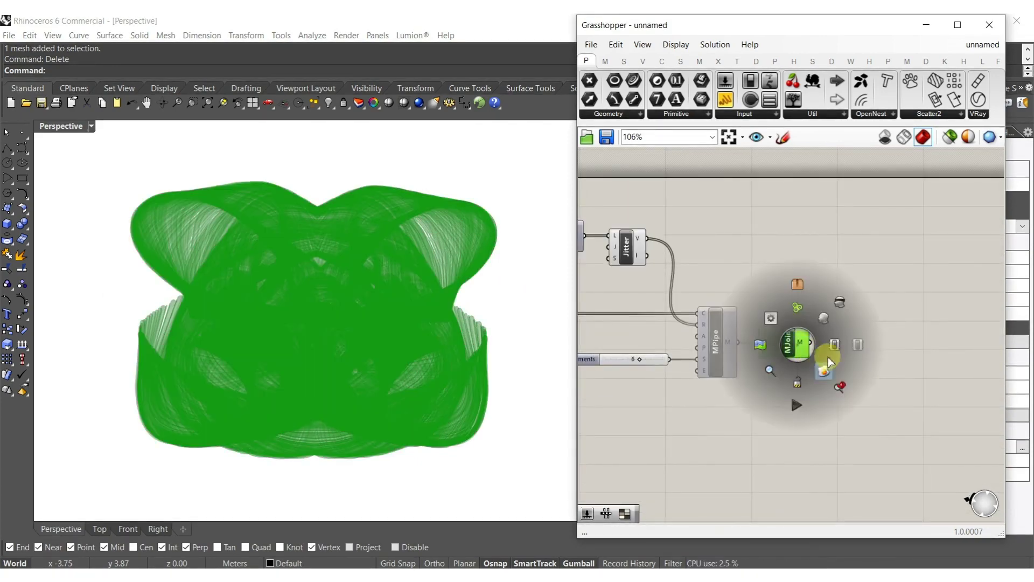
click(827, 358)
scroll(326, 334, up, 5)
shift+right_drag(325, 333, 396, 298)
right_drag(380, 297, 455, 315)
right_drag(401, 281, 417, 320)
Delete the baked mesh of the widened radius range
click(362, 254)
scroll(409, 269, down, 6)
right_drag(409, 269, 519, 331)
key(Delete)
Set the seed slider of the Populate 3D component to 10
right_drag(654, 347, 734, 346)
scroll(618, 388, down, 4)
scroll(711, 362, up, 5)
scroll(682, 317, up, 3)
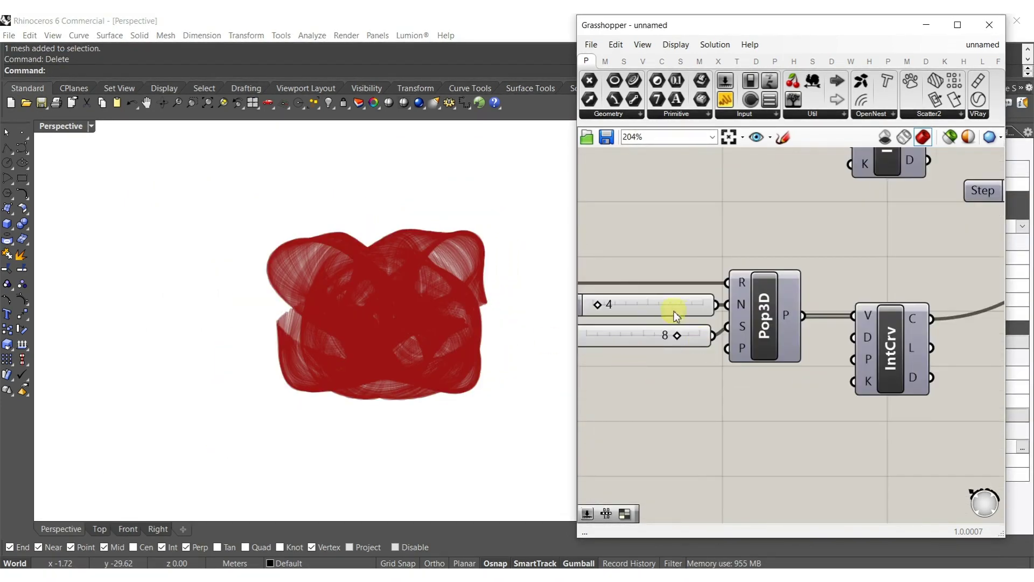
scroll(719, 347, up, 4)
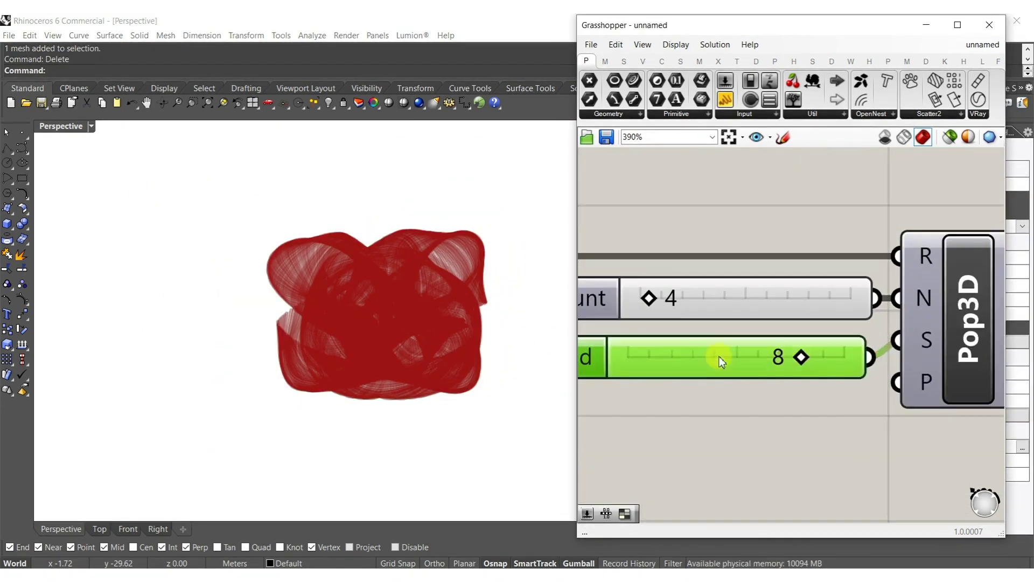
double_click(722, 357)
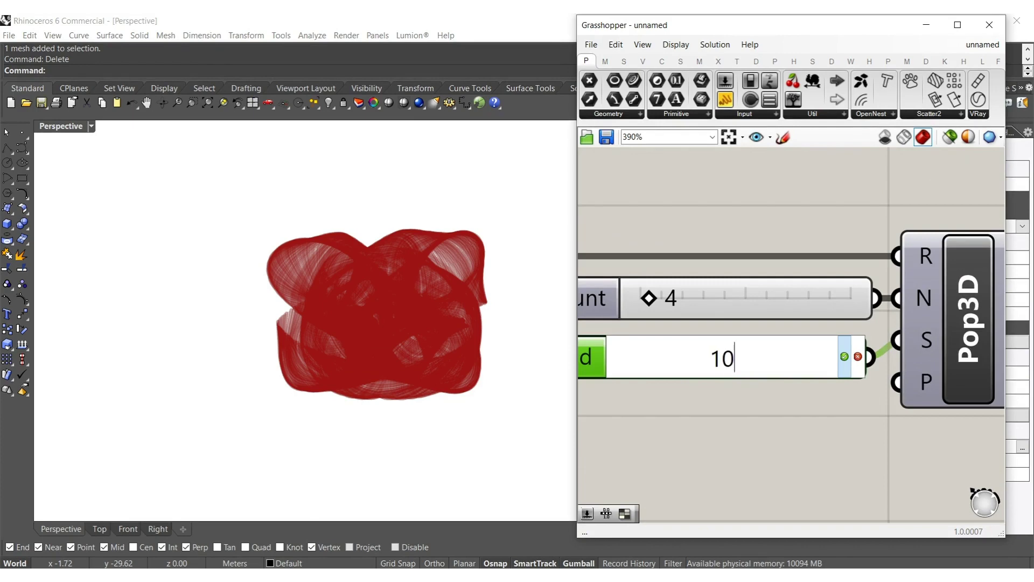
key(Return)
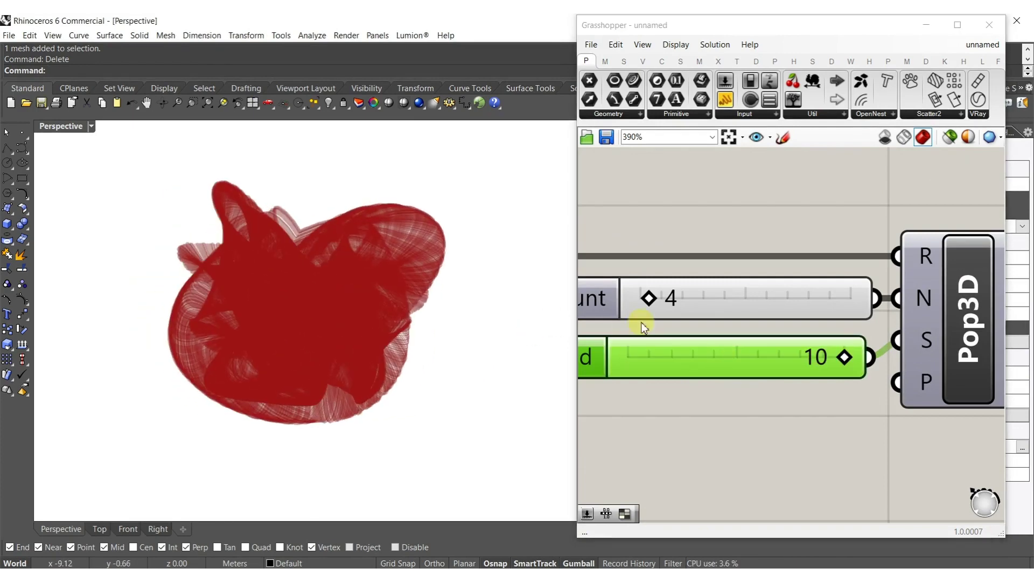
Move the Mesh Join component beside the Populate 3D sliders and bake its mesh
scroll(757, 296, down, 12)
scroll(804, 317, up, 4)
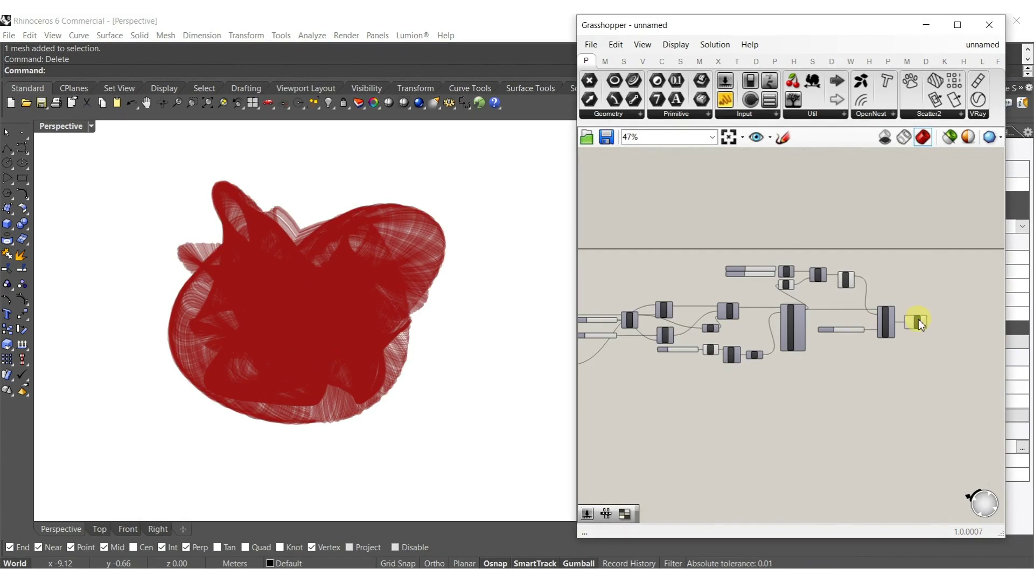
drag(920, 324, 724, 432)
scroll(669, 397, up, 9)
scroll(764, 377, up, 1)
middle_click(752, 377)
click(777, 401)
Inspect the baked mesh of the new seed from several angles and delete it
right_drag(196, 335, 362, 330)
scroll(393, 338, up, 3)
scroll(381, 325, down, 3)
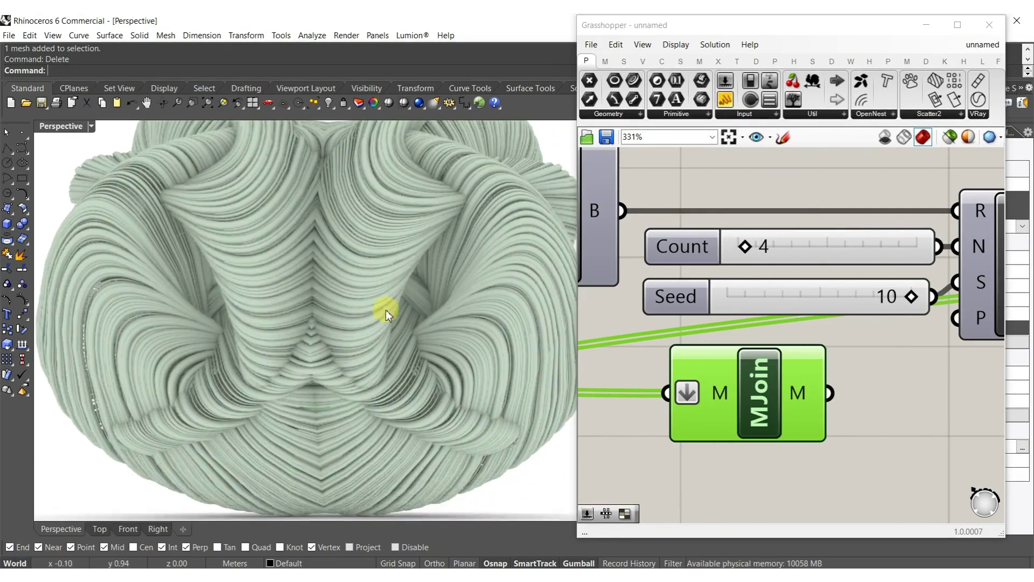
right_drag(360, 283, 392, 344)
click(389, 292)
scroll(382, 296, down, 10)
right_drag(381, 297, 392, 349)
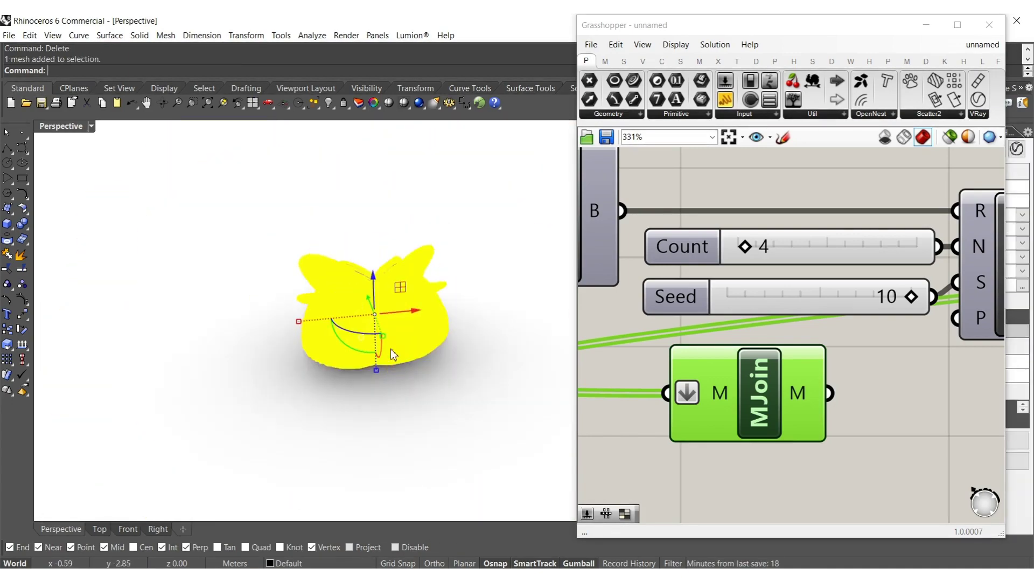
key(Delete)
Add a Random Split component near the Mesh Join component
scroll(750, 380, down, 8)
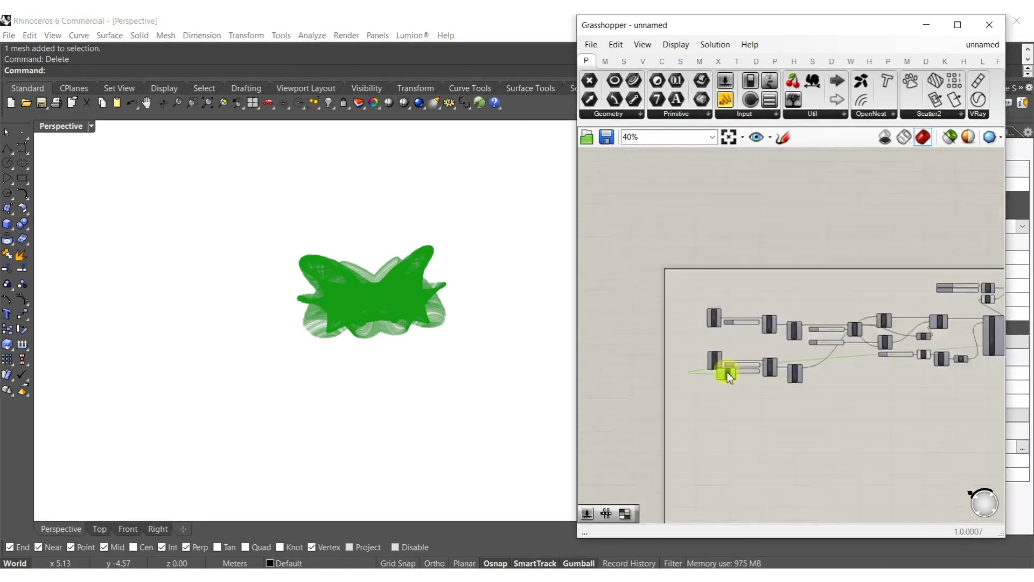
scroll(792, 388, up, 5)
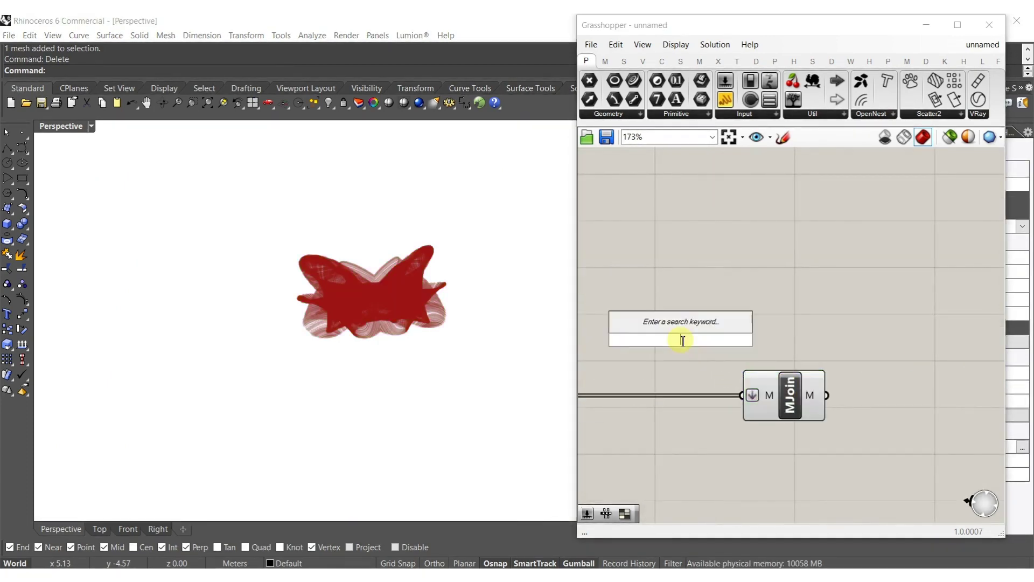
double_click(681, 339)
text(ran)
click(653, 302)
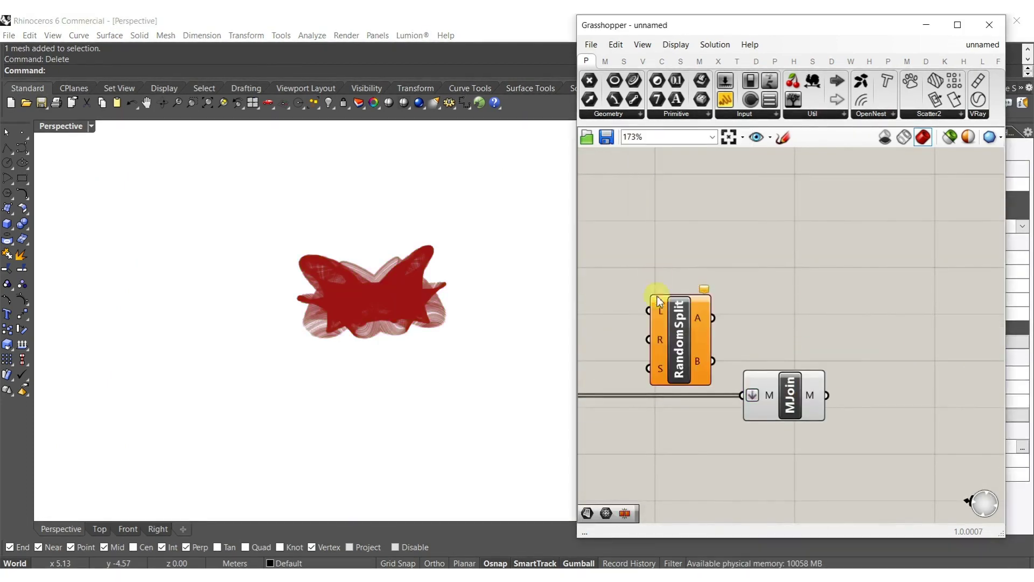
Place Random Split ahead of Mesh Join and connect the MultiPipe meshes to its list input
right_drag(657, 272, 797, 280)
drag(797, 281, 614, 377)
right_drag(740, 360, 669, 353)
drag(762, 291, 689, 379)
right_drag(689, 379, 657, 388)
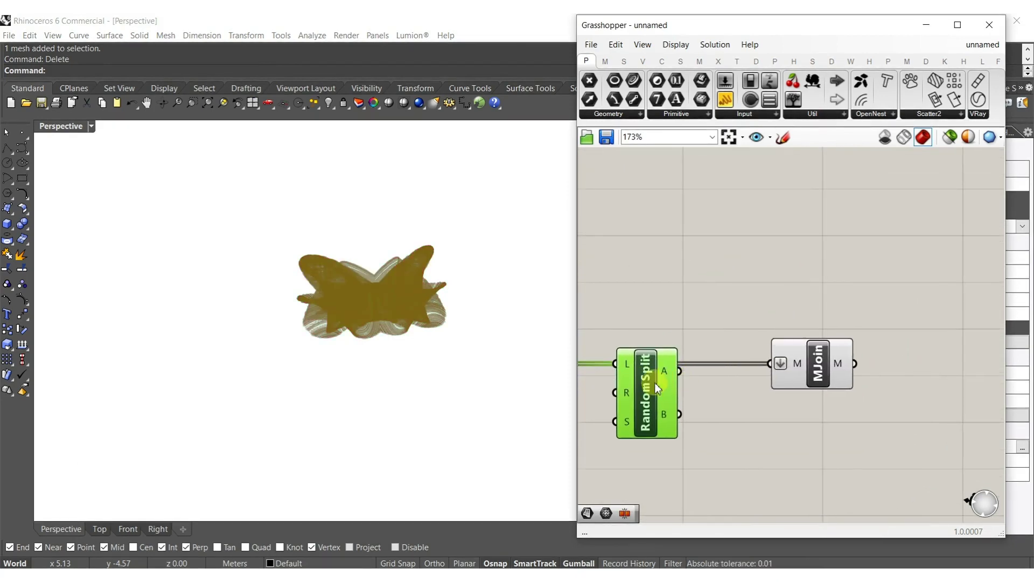
Align Mesh Join with Random Split and connect output A to its mesh input
click(728, 392)
right_drag(781, 373, 707, 375)
drag(742, 367, 726, 371)
drag(633, 375, 606, 373)
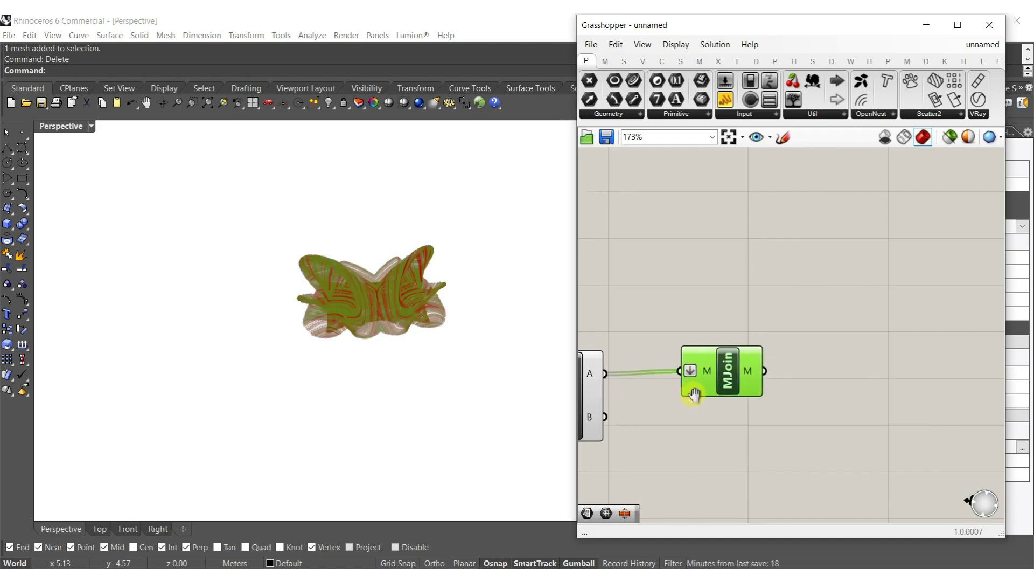
Duplicate the Mesh Join component below the original and connect Random Split output B to the copy
right_drag(724, 396, 747, 370)
drag(746, 370, 741, 418)
drag(695, 408, 629, 391)
Bake the outputs of both Mesh Join components as two separate meshes
right_drag(673, 413, 757, 403)
click(679, 333)
scroll(678, 355, up, 1)
middle_click(677, 353)
click(716, 311)
click(772, 273)
right_drag(846, 301, 676, 299)
drag(729, 250, 625, 415)
scroll(676, 402, up, 1)
middle_click(678, 402)
click(707, 429)
click(812, 334)
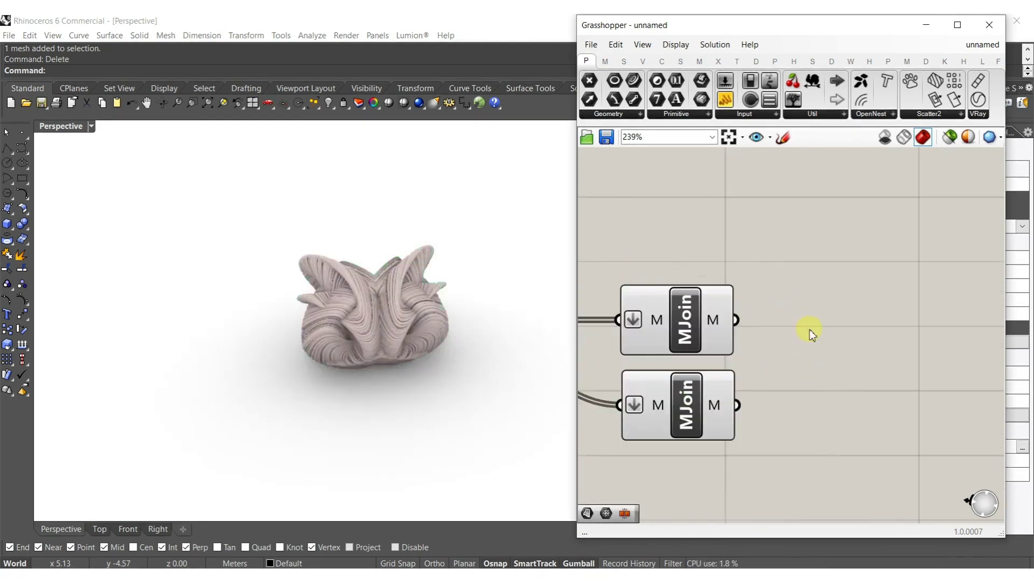
Close the Grasshopper window and bring the two baked meshes into close view in Rhino
click(989, 25)
scroll(383, 369, up, 8)
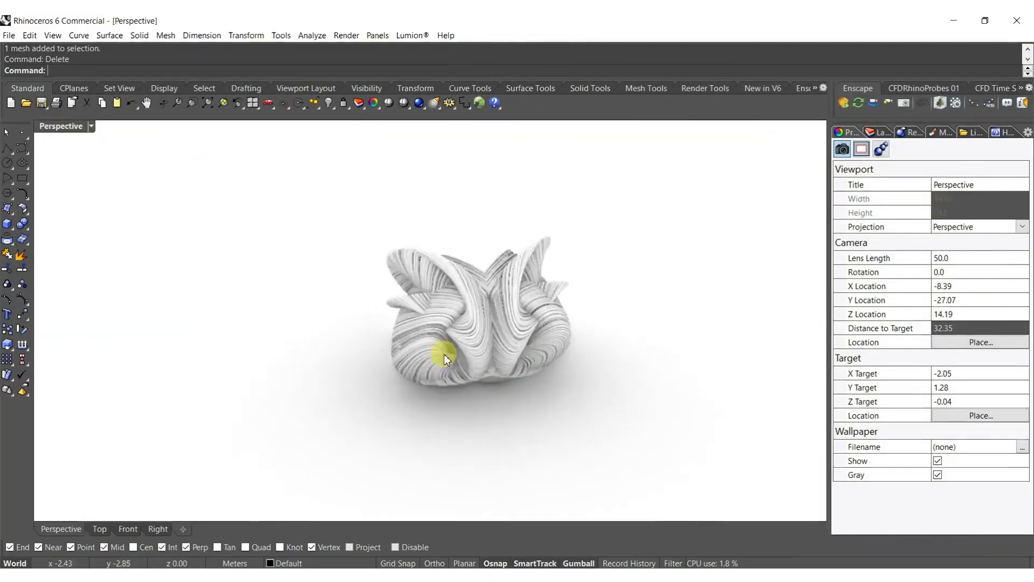
right_drag(477, 367, 441, 377)
Move one of the baked meshes to the STONE WALL layer under WALLS
click(457, 370)
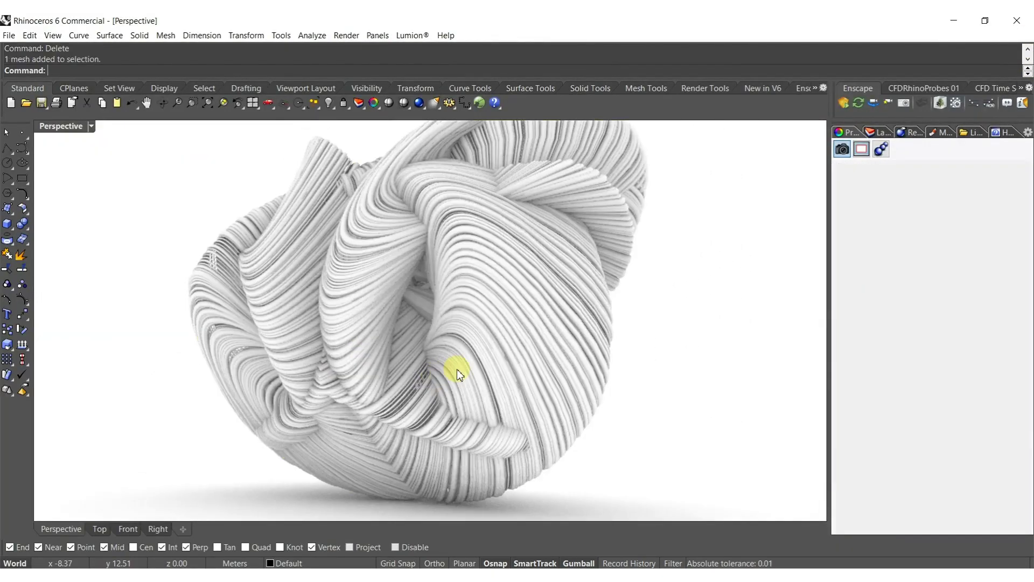
click(879, 132)
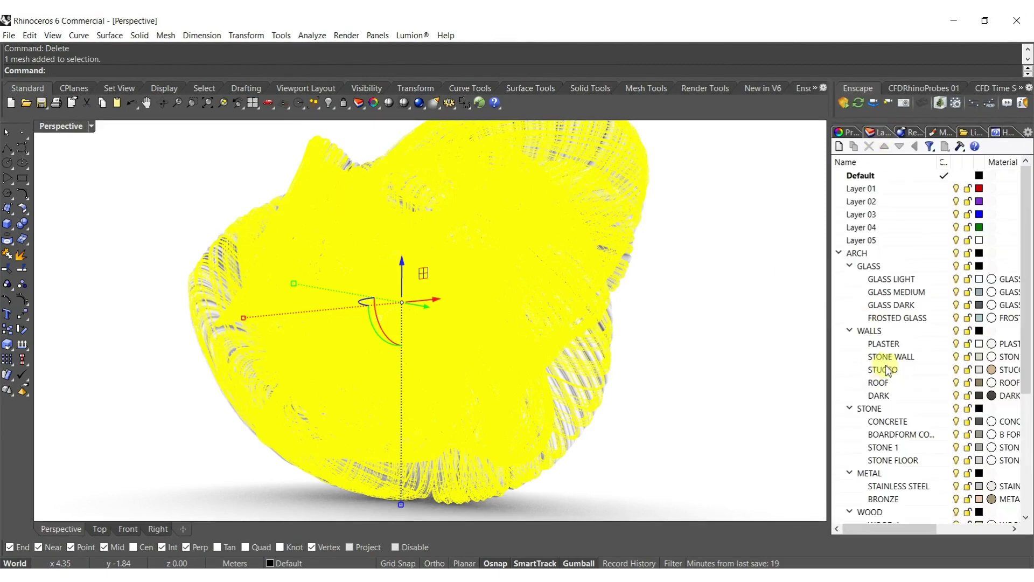
right_click(887, 359)
click(914, 301)
scroll(603, 377, up, 10)
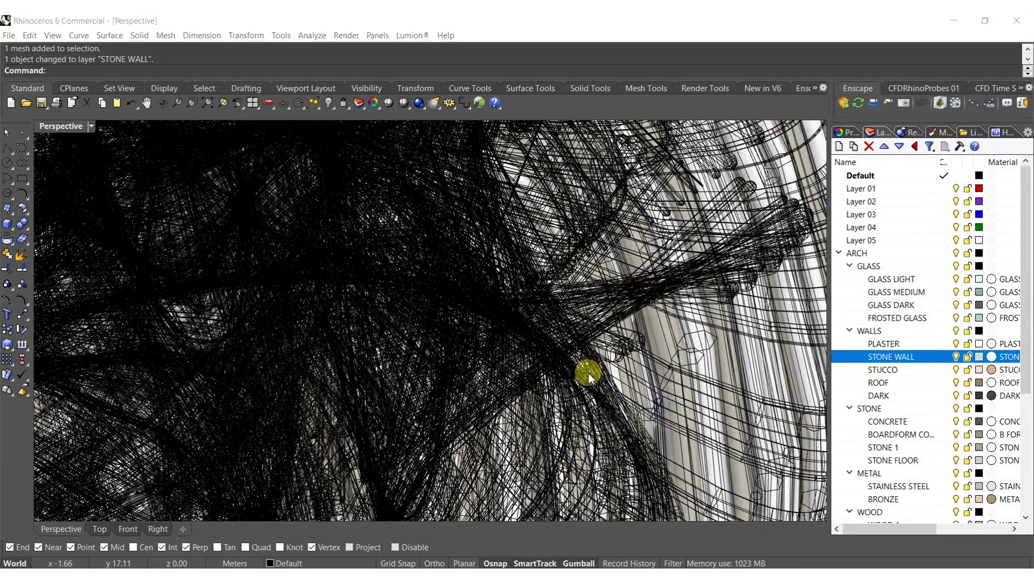
Move the other baked mesh to the DARK layer under WALLS and deselect it
click(588, 375)
click(625, 406)
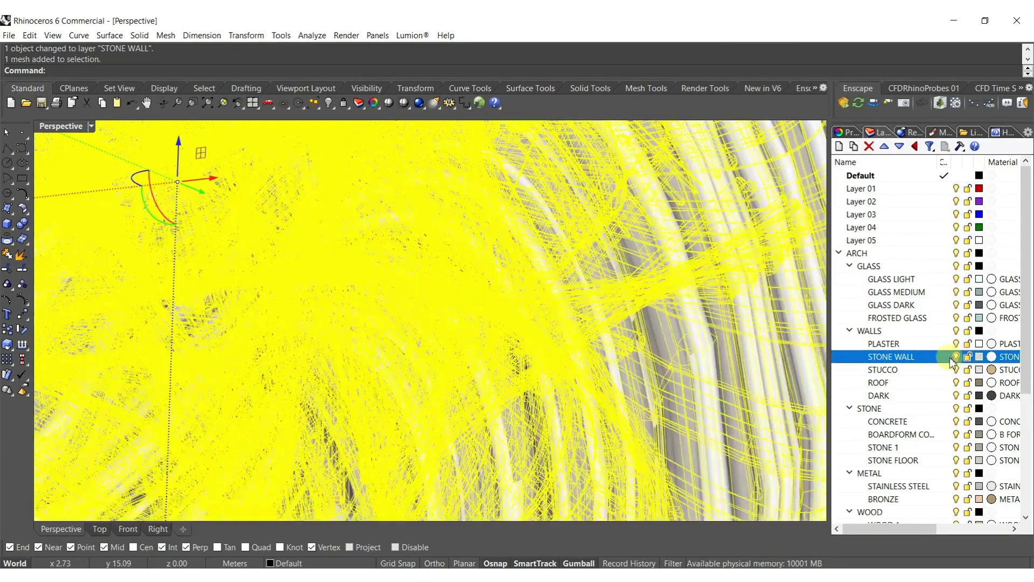
right_click(880, 397)
click(922, 343)
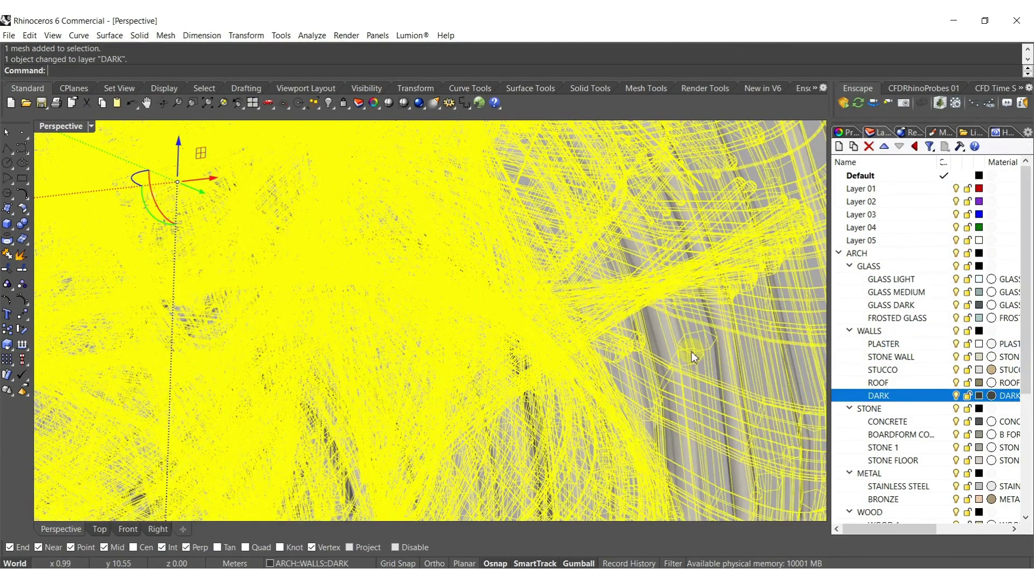
scroll(555, 360, down, 10)
key(Escape)
Create a bounding box around both baked meshes with the BoundingBox command
scroll(560, 362, up, 5)
right_drag(560, 362, 499, 298)
scroll(588, 355, down, 6)
click(312, 447)
middle_click(312, 450)
click(341, 445)
mouse_move(476, 499)
right_down()
mouse_move(340, 415)
mouse_move(435, 368)
right_up()
drag(435, 368, 448, 412)
text(BoundingBox)
key(Return)
Delete the bounding box except for its bottom face and scale that face up into a large ground surface
right_drag(449, 412, 483, 341)
click(412, 402)
key(Delete)
click(430, 427)
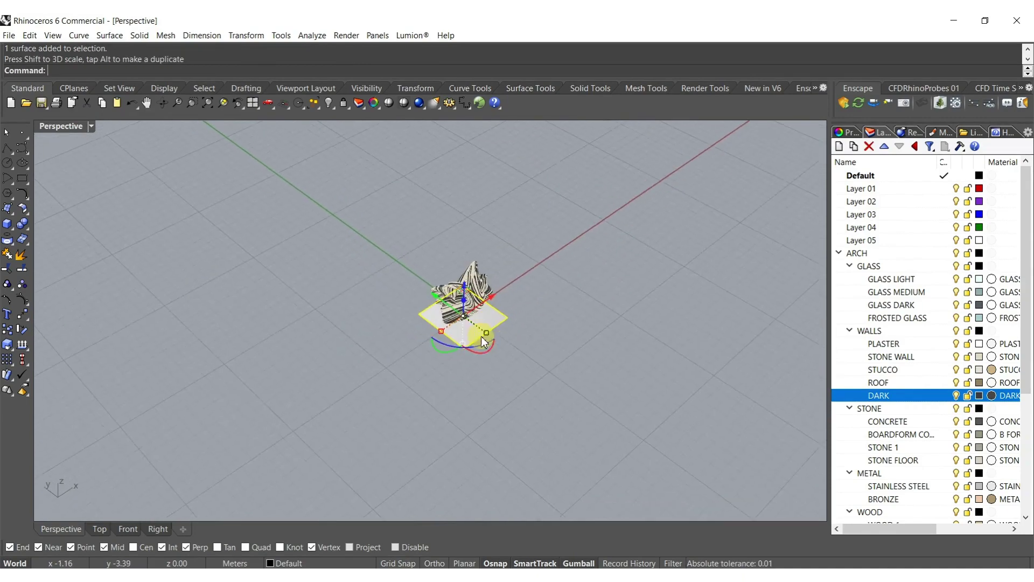
drag(485, 333, 550, 480)
Rebuild the ground surface with a point count of 125 by 125 and degree 3 in both directions
right_drag(302, 296, 370, 323)
text(Rebuild)
key(Return)
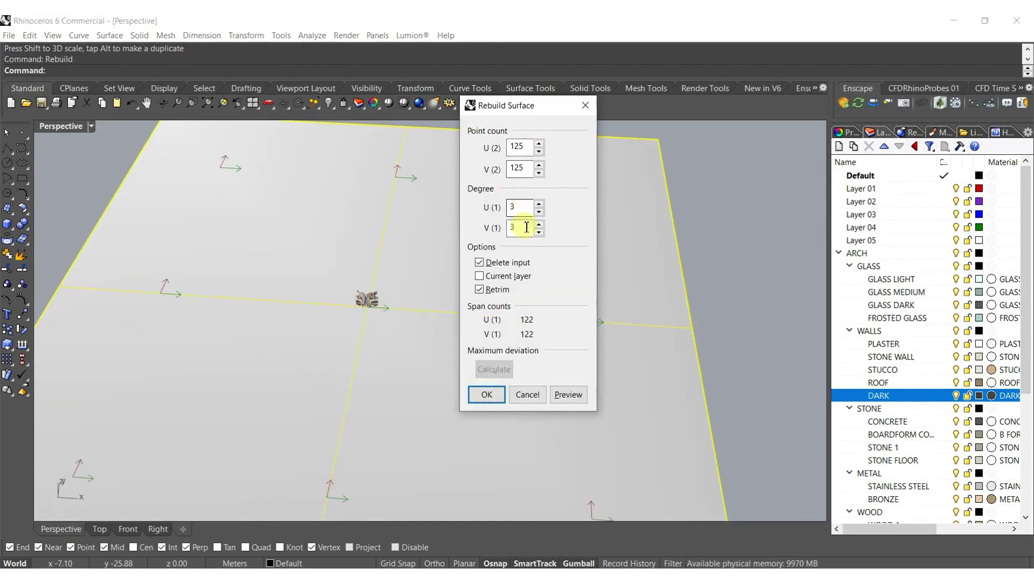
right_click(266, 364)
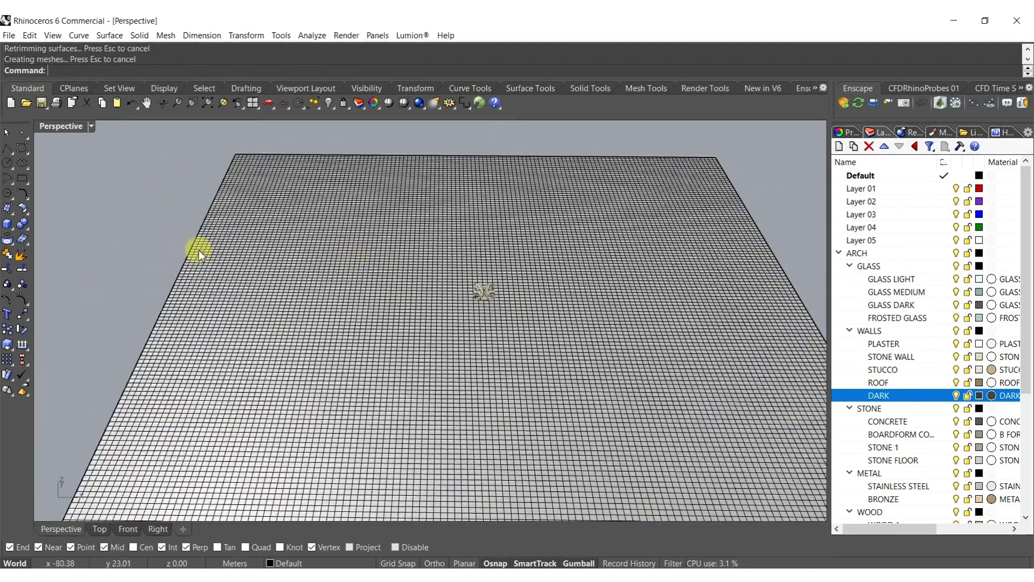
Lock the two pipe meshes and turn off the Vertex object snap
drag(139, 233, 544, 363)
right_drag(544, 362, 462, 345)
key(ctrl+l)
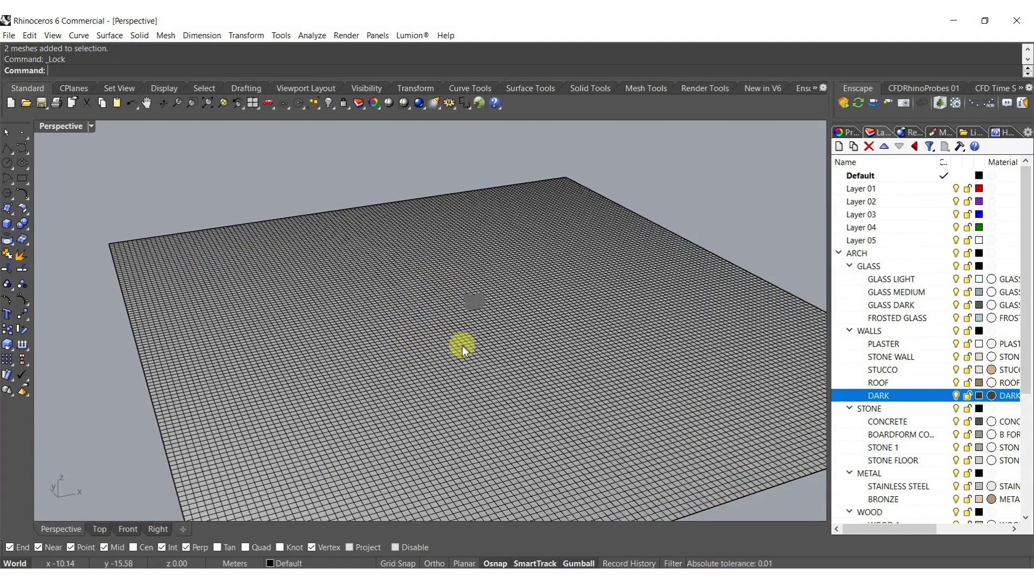
click(327, 547)
right_drag(445, 358, 462, 392)
click(421, 390)
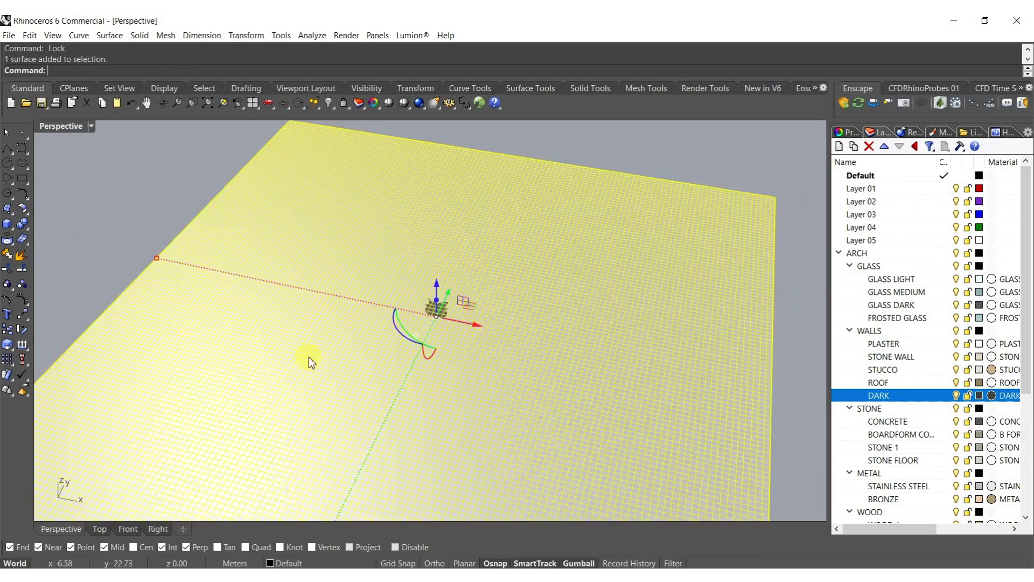
click(26, 289)
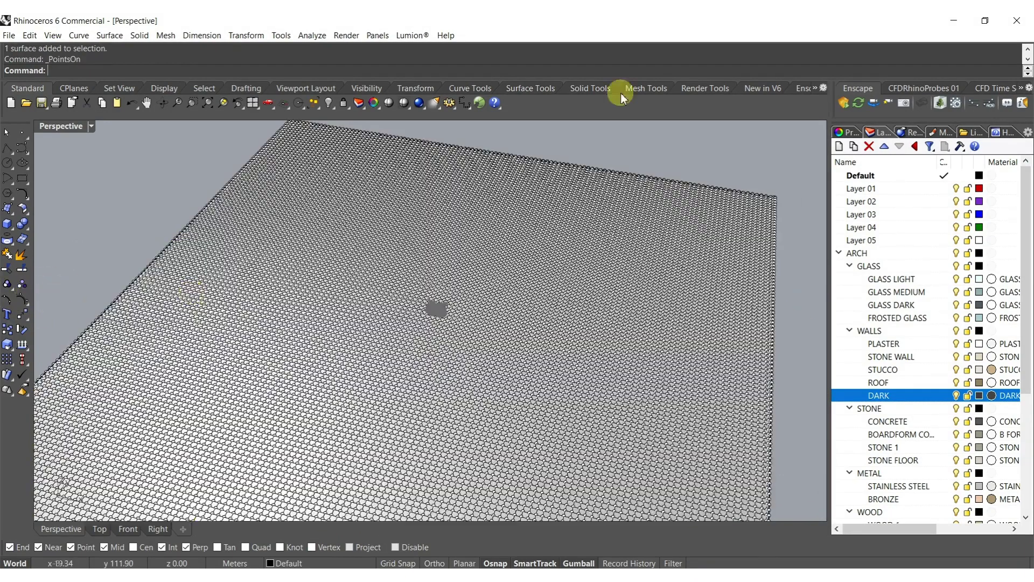
click(204, 89)
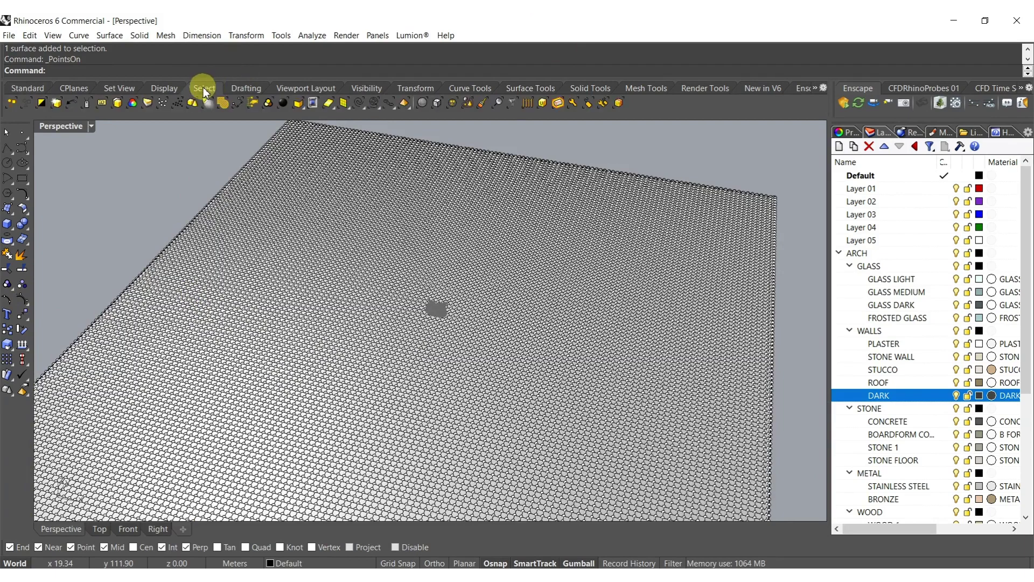
click(483, 103)
drag(450, 357, 350, 307)
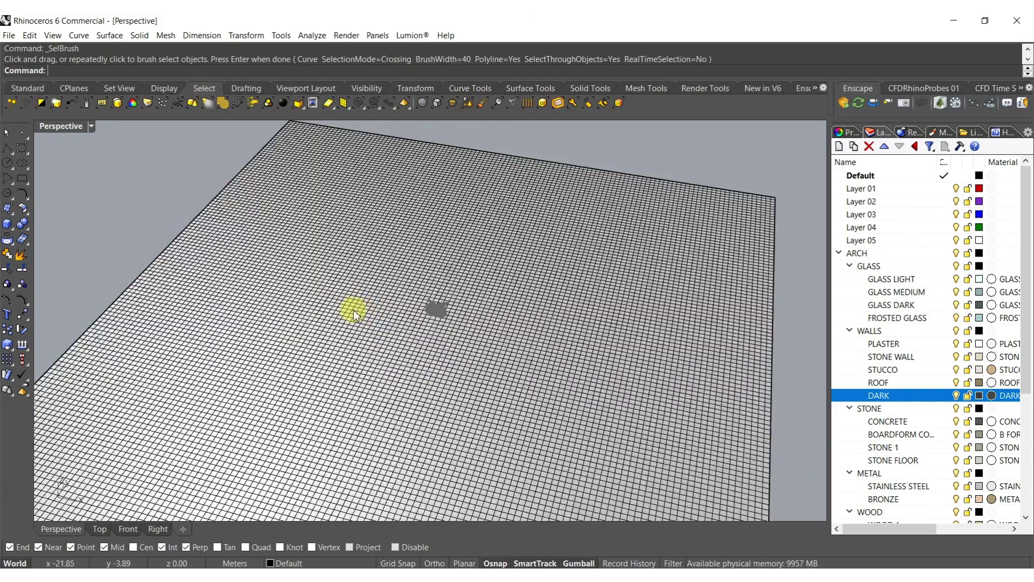
Copy the flat ground surface to the clipboard and turn on its control points
key(Return)
key(ctrl+c)
right_drag(361, 305, 426, 259)
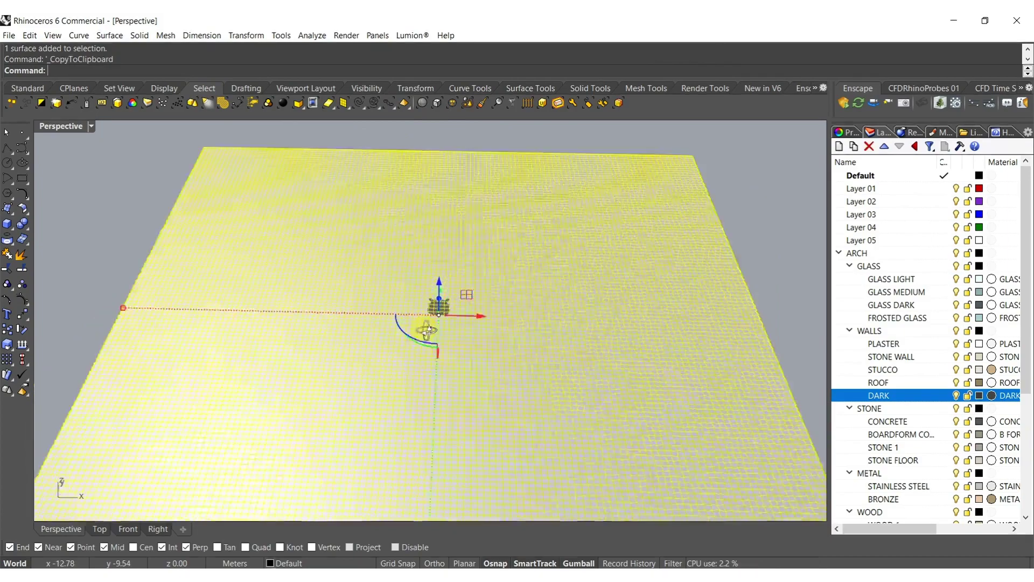
key(Escape)
click(448, 210)
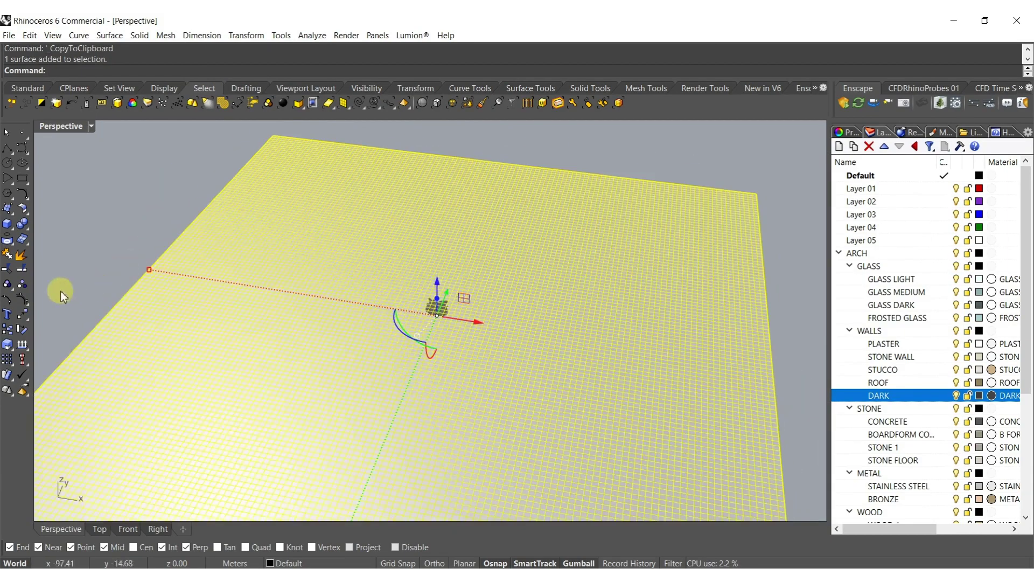
key(F10)
Brush-select a winding S-shaped band of ground control points that passes around the locked meshes
click(488, 106)
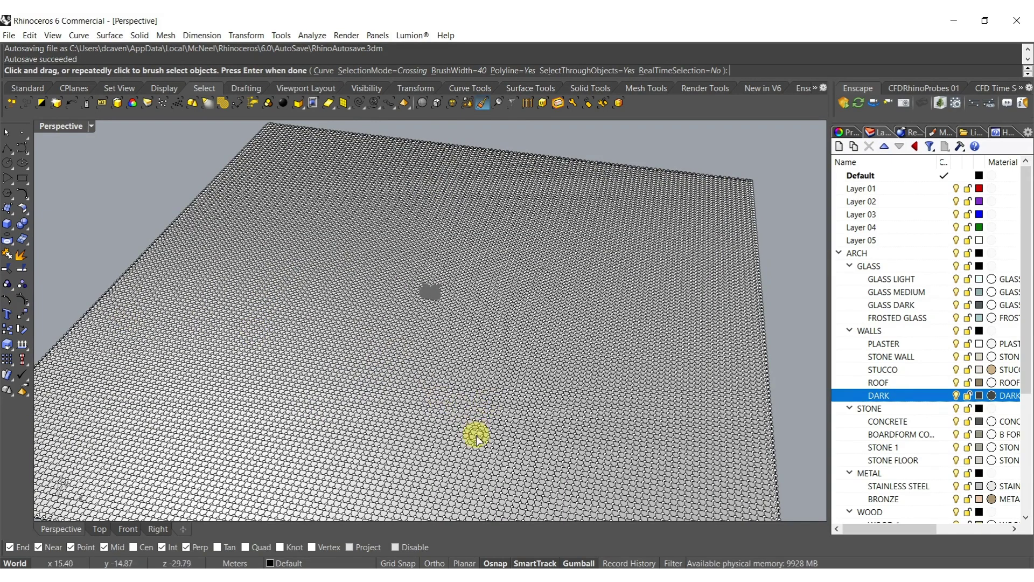
drag(477, 438, 474, 341)
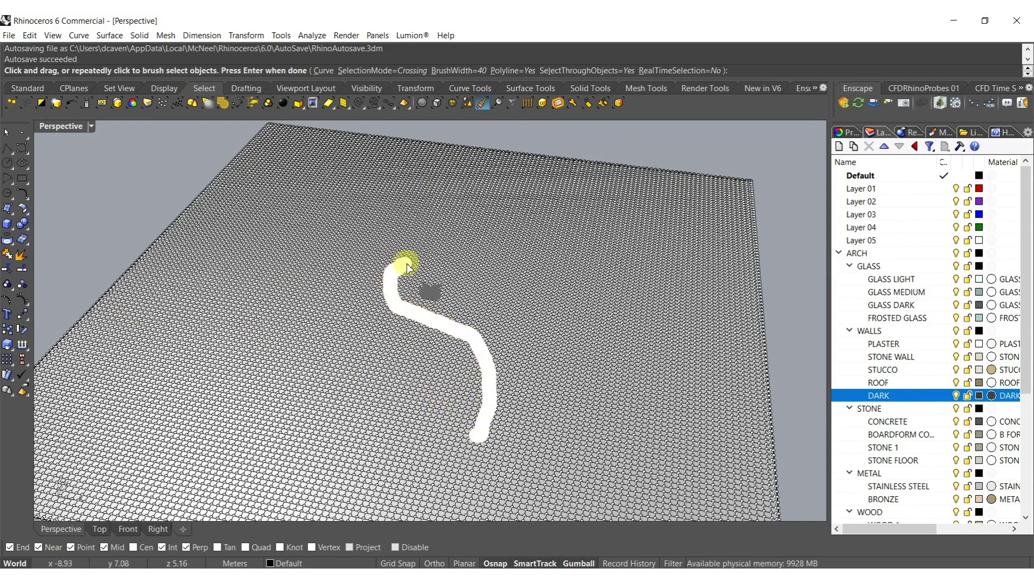
drag(390, 190, 563, 189)
key(Return)
Add a second curving band of control points to the selection, running from the near side of the ground past the meshes, with brush width 27
key(Return)
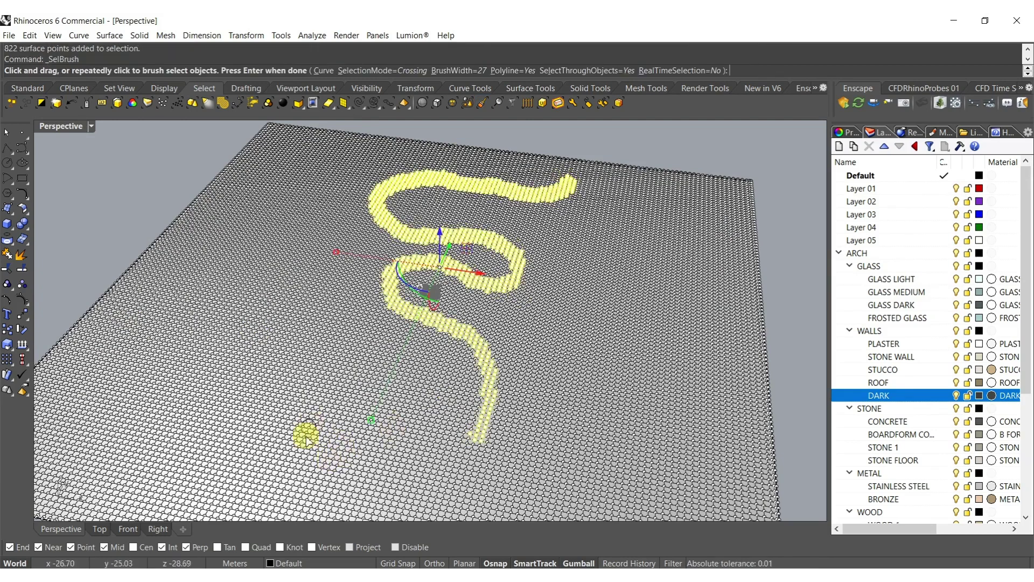
drag(293, 426, 350, 346)
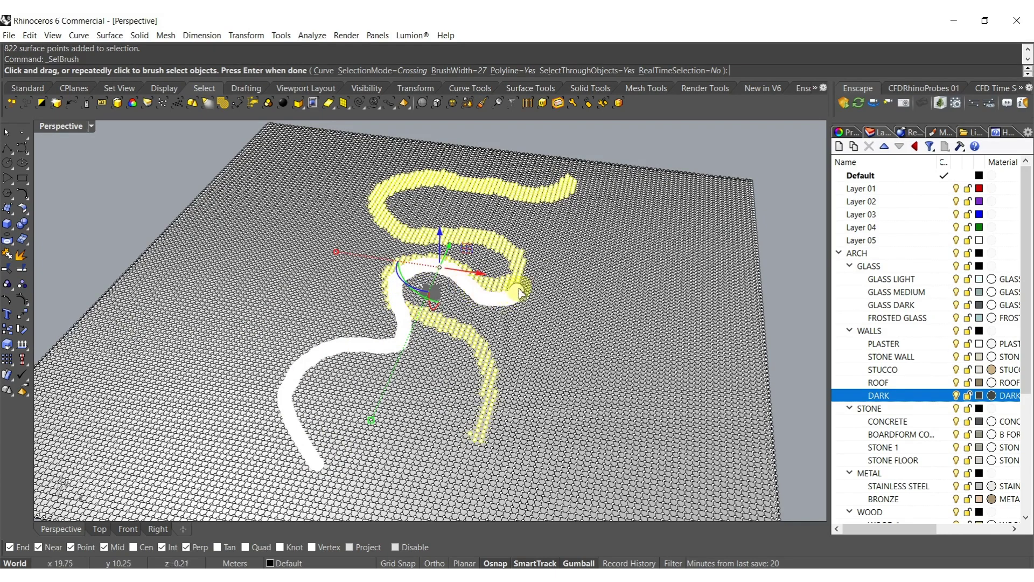
drag(382, 226, 376, 199)
key(Return)
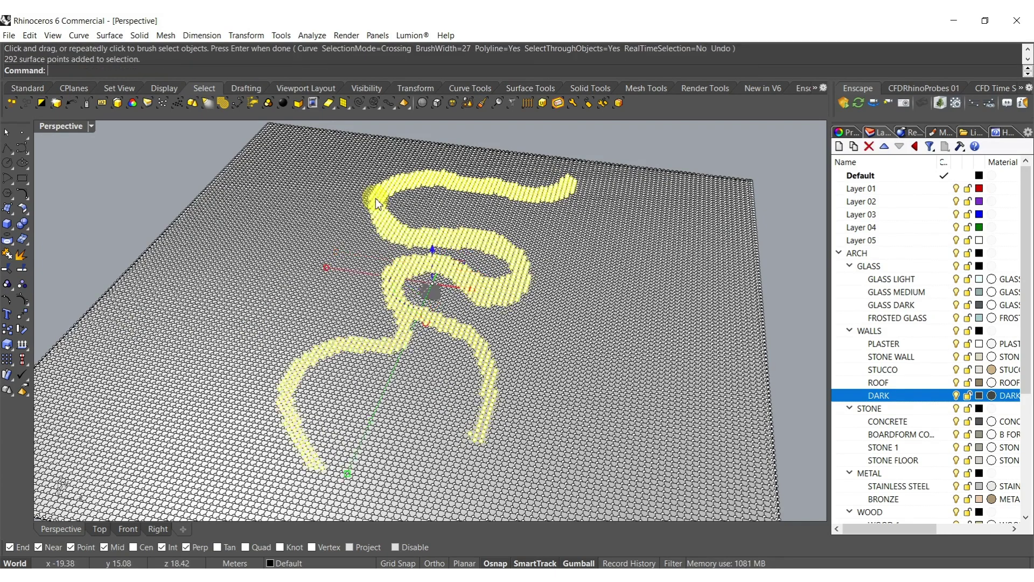
Brush-select additional control points along the near side of the locked meshes to widen and join the bands
scroll(399, 301, up, 6)
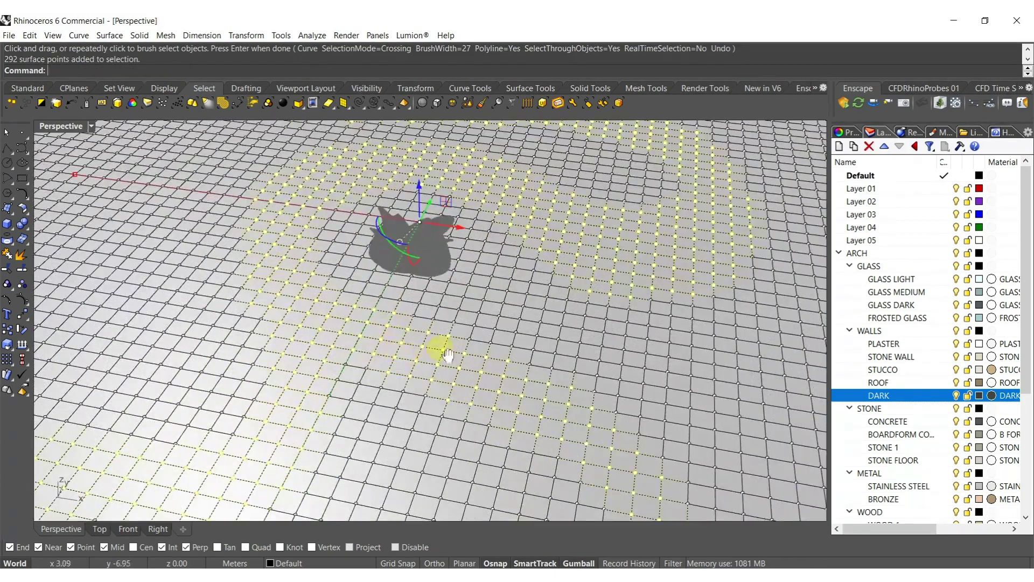
shift+right_drag(448, 354, 377, 362)
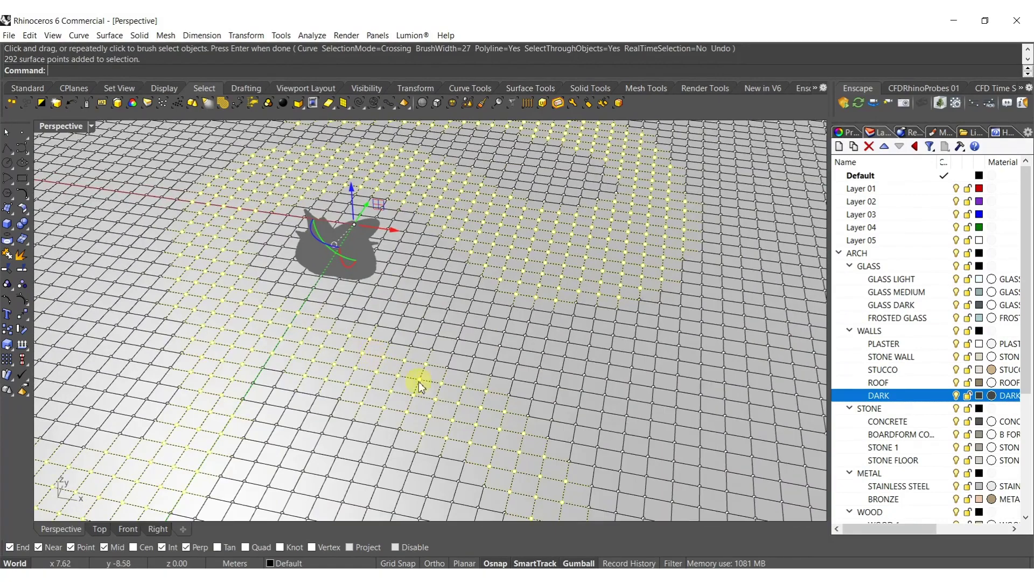
key(Return)
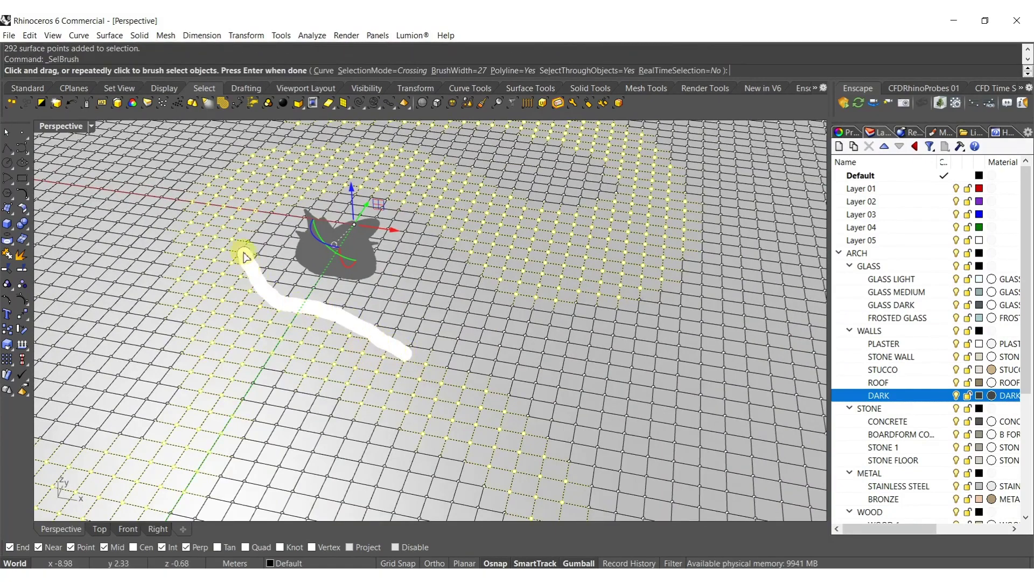
drag(245, 260, 232, 234)
shift+right_drag(366, 334, 405, 355)
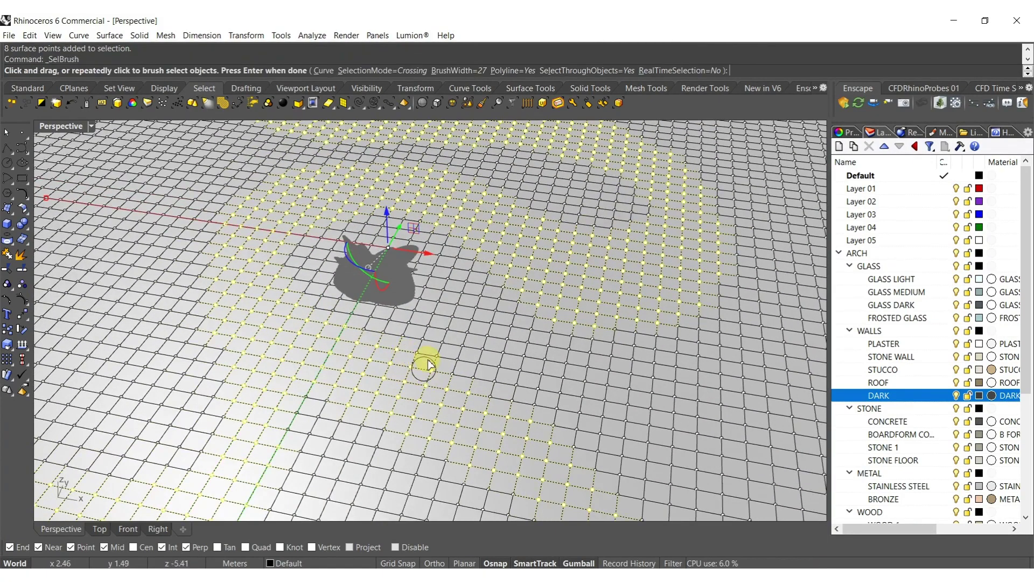
mouse_move(451, 431)
mouse_down()
mouse_move(358, 391)
mouse_move(270, 463)
mouse_up()
drag(218, 496, 305, 431)
shift+right_drag(305, 432, 399, 430)
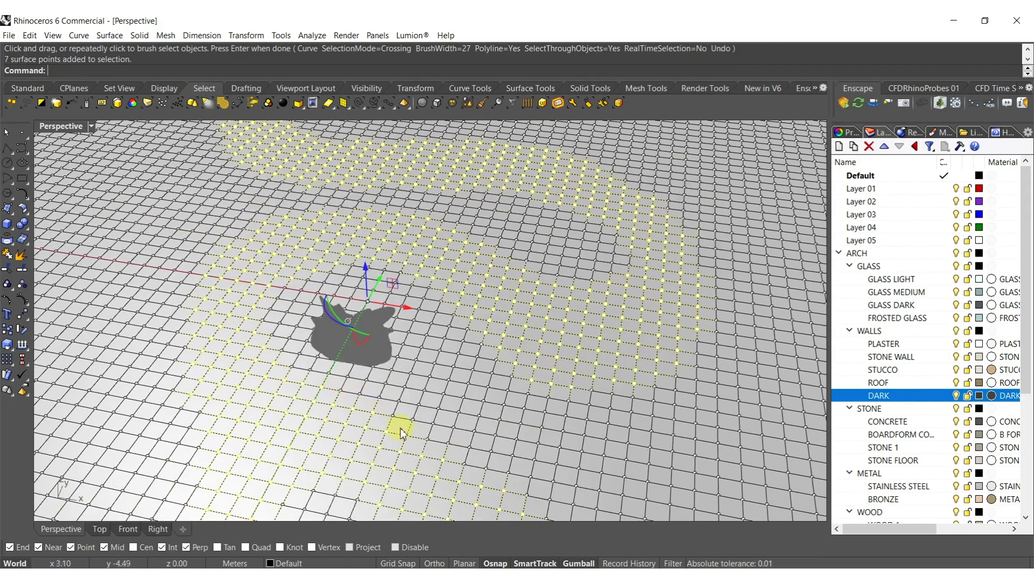
mouse_move(433, 481)
mouse_down()
mouse_move(381, 411)
mouse_move(329, 416)
mouse_up()
key(Return)
Move the selected control points vertically downward to carve a winding channel into the ground surface, and deselect them
mouse_move(344, 425)
right_down()
mouse_move(438, 477)
mouse_move(393, 365)
mouse_move(399, 388)
mouse_move(444, 335)
right_up()
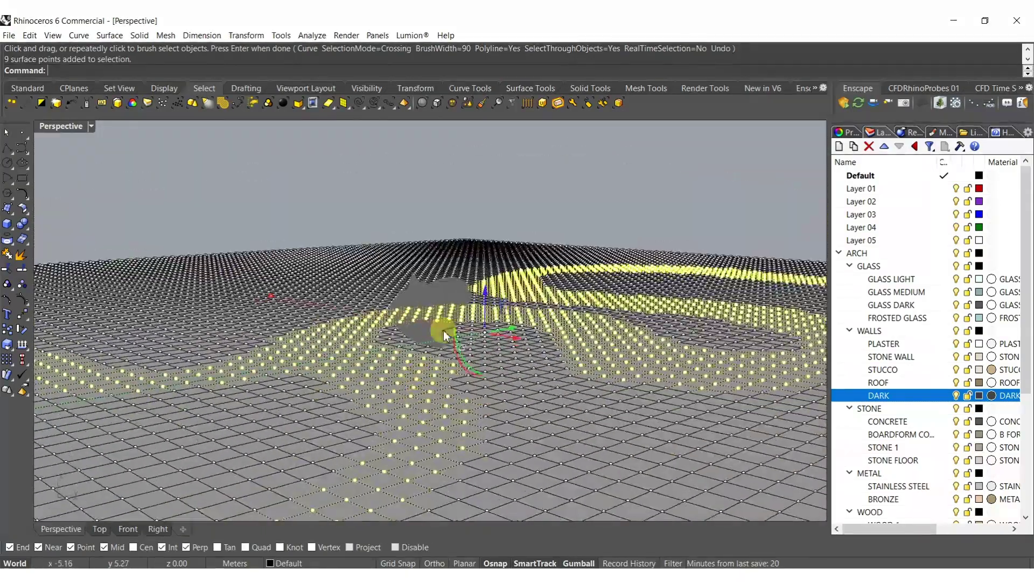
drag(486, 298, 485, 335)
key(Escape)
right_drag(485, 335, 434, 358)
Copy the carved ground surface to the clipboard and clear the selection
click(434, 358)
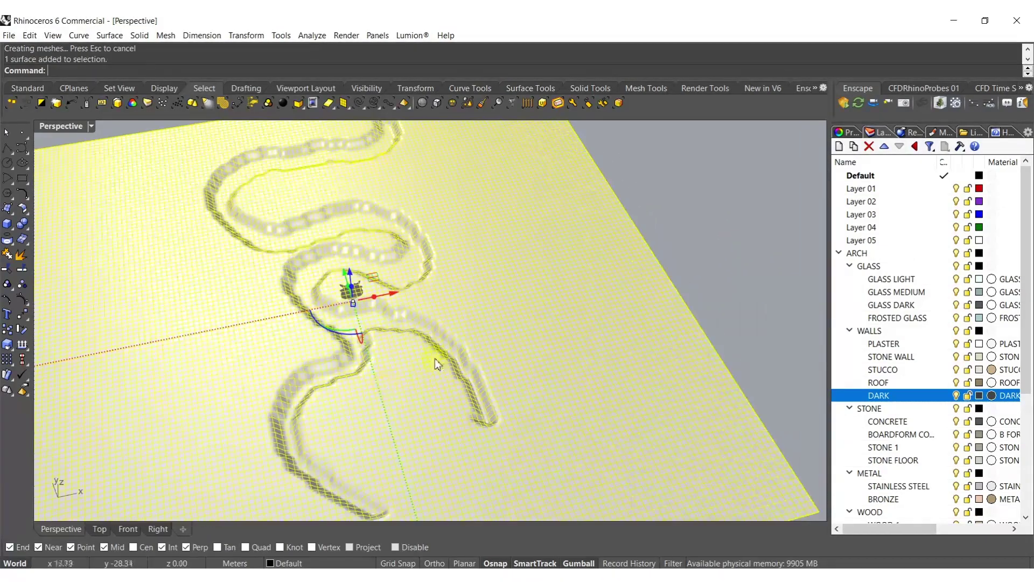
key(ctrl+c)
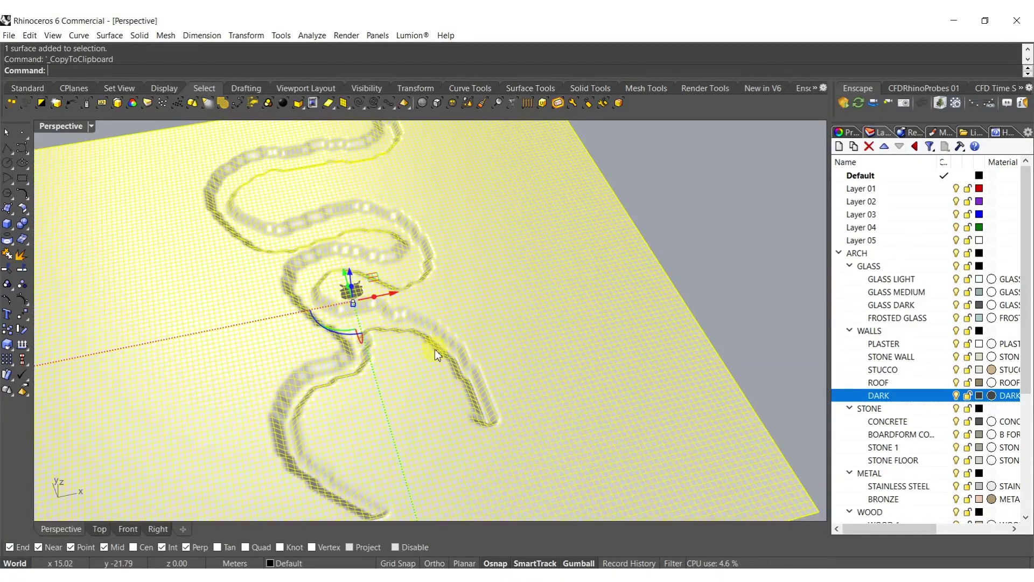
right_drag(418, 340, 455, 369)
key(Escape)
Turn on the carved surface's control points and brush-select thin curving paths around and away from the locked meshes with brush width 12
click(486, 373)
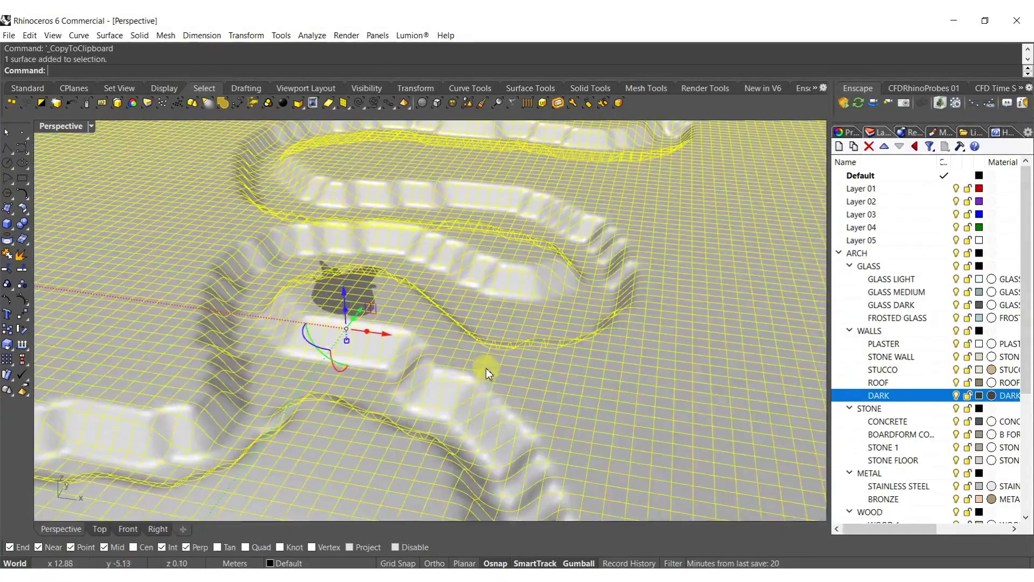
click(22, 302)
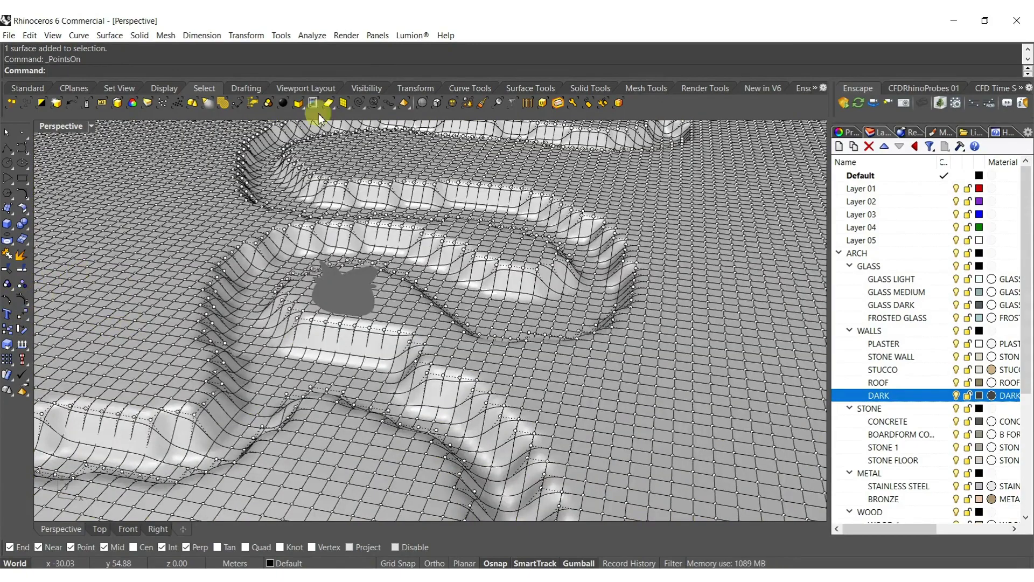
click(490, 104)
mouse_move(425, 258)
right_down()
mouse_move(428, 272)
mouse_move(478, 300)
mouse_move(436, 308)
right_up()
drag(438, 309, 440, 360)
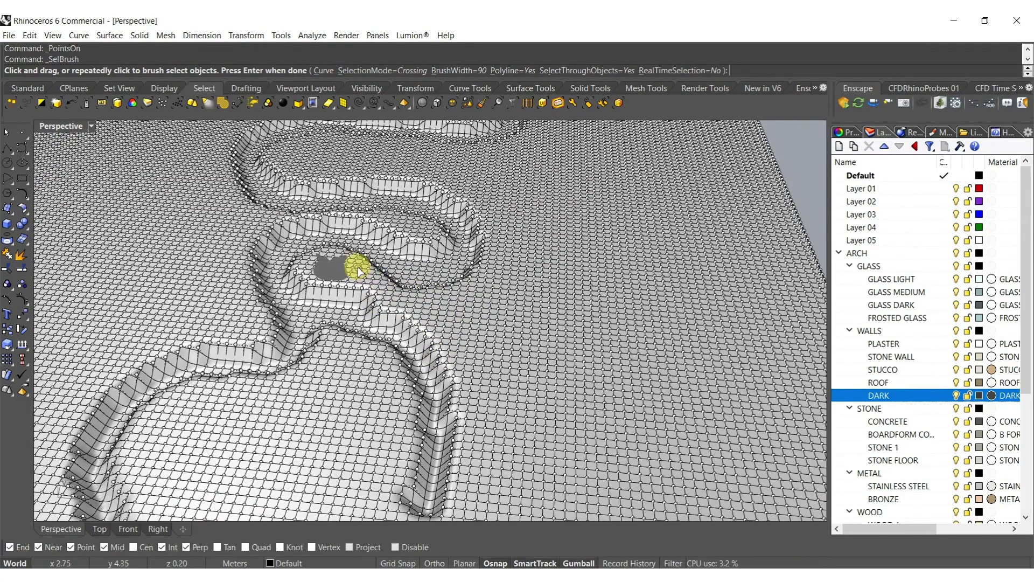
drag(468, 365, 526, 458)
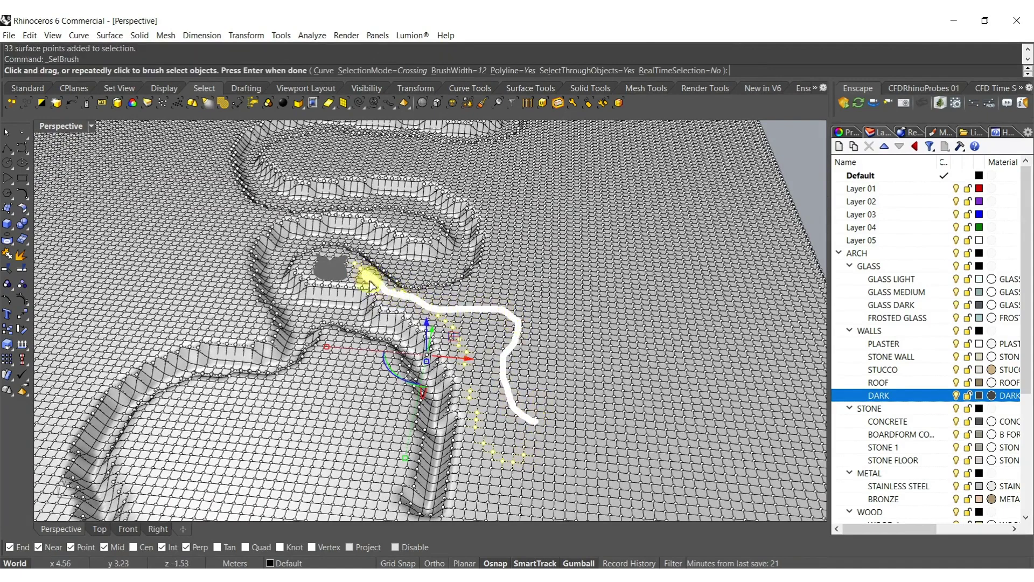
drag(505, 438, 511, 431)
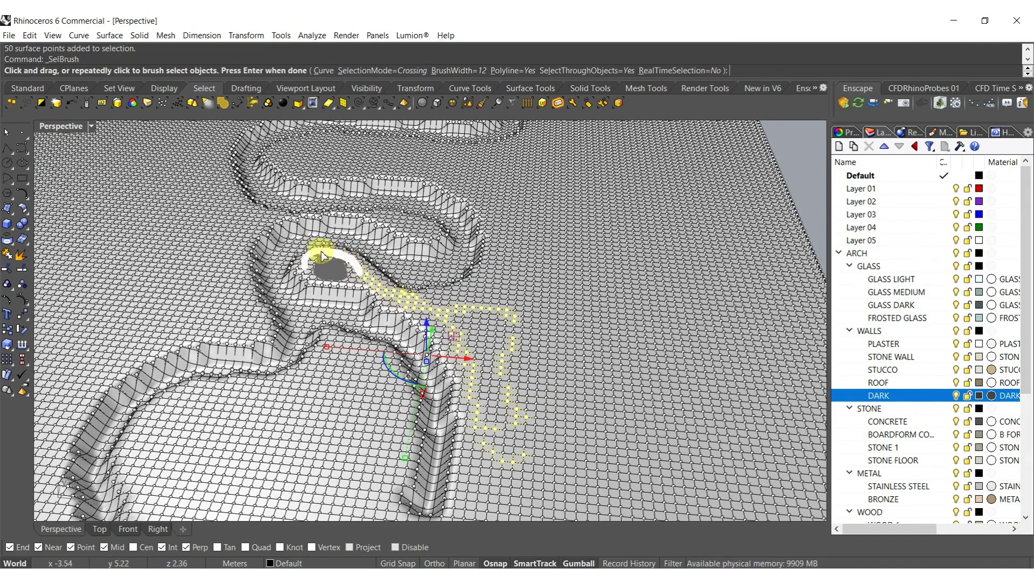
drag(310, 273, 311, 275)
key(Return)
Add wide branching bands of control points on the flat ground beyond the channel's outer bends, with brush width 39
right_drag(278, 272, 265, 342)
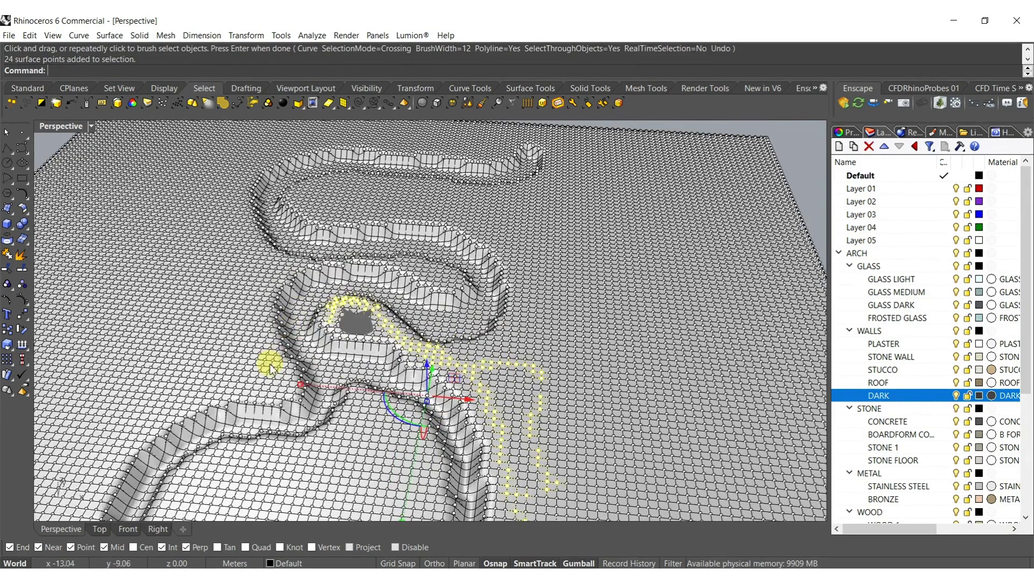
key(Return)
drag(142, 418, 241, 388)
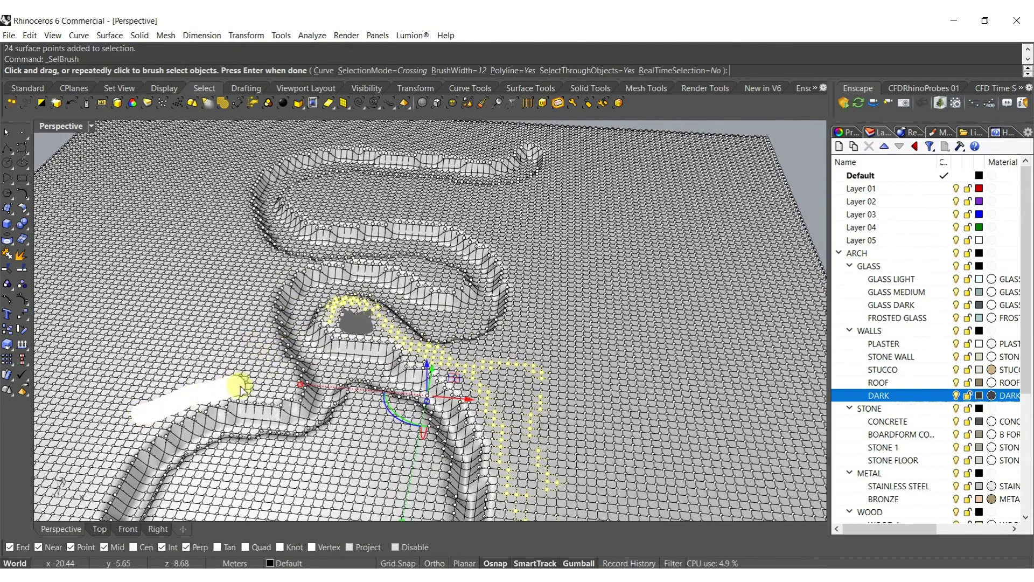
drag(241, 345, 260, 268)
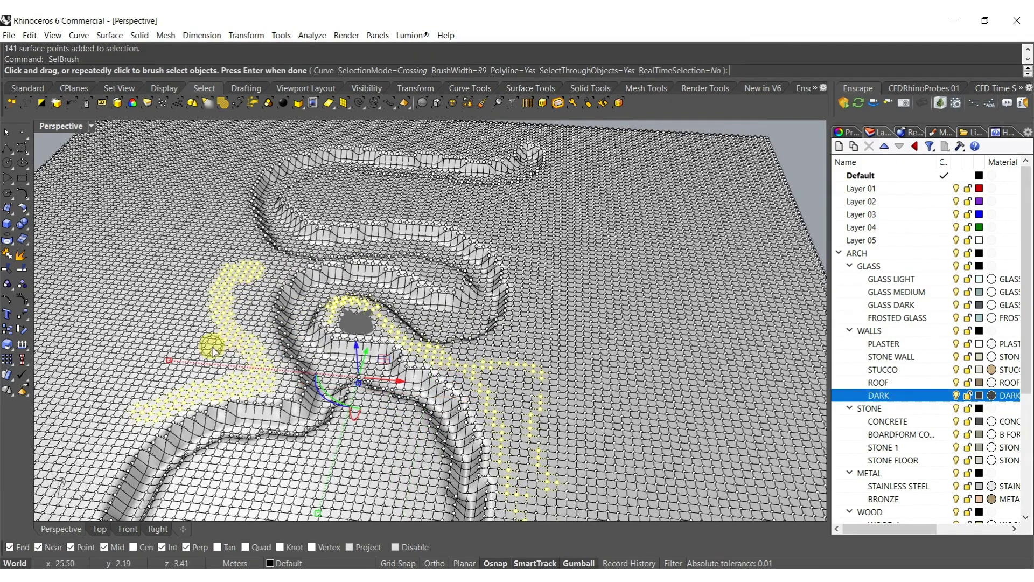
mouse_move(209, 356)
mouse_down()
mouse_move(138, 233)
mouse_move(226, 161)
mouse_up()
key(Return)
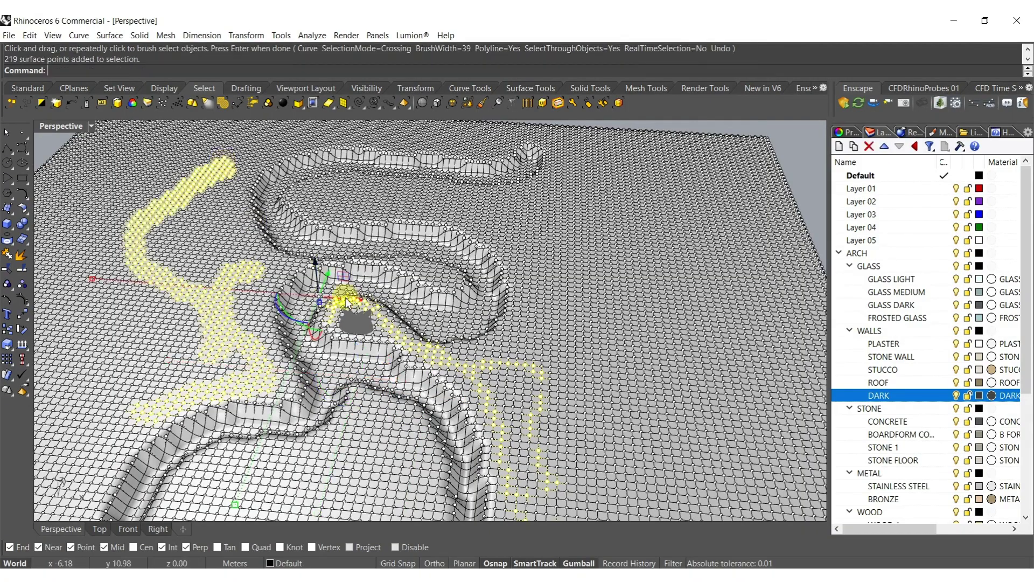
Add bands of control points along the outer bends east of the channel, using brush widths 39 and 25
key(Return)
drag(395, 333, 424, 355)
key(Return)
right_drag(405, 376, 457, 373)
key(Return)
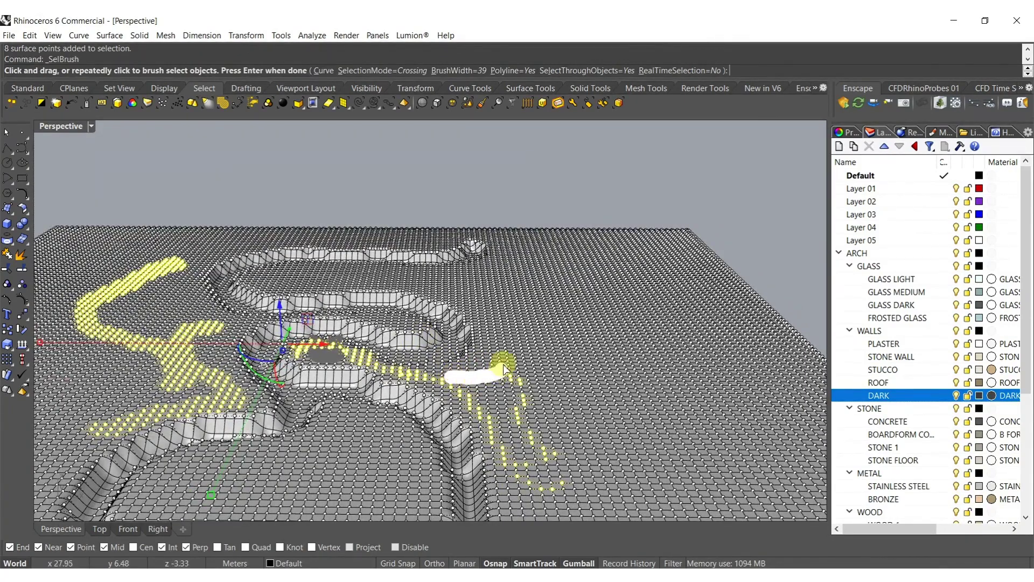
drag(387, 277, 386, 276)
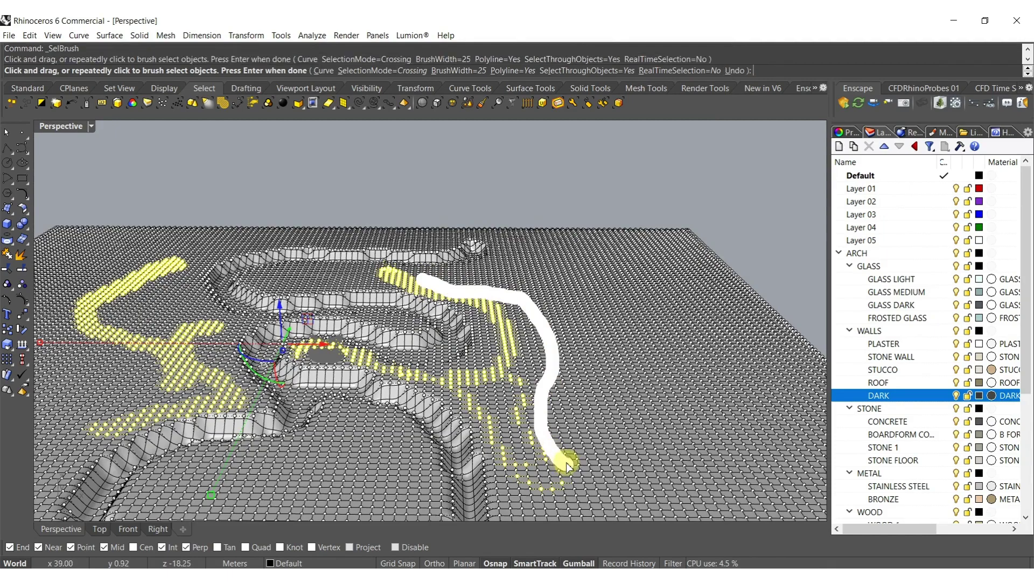
drag(568, 466, 566, 464)
Brush-select two thin curving branches of control points between the western band and the channel, with brush width 25
mouse_move(566, 465)
right_down()
mouse_move(280, 298)
mouse_move(286, 288)
right_up()
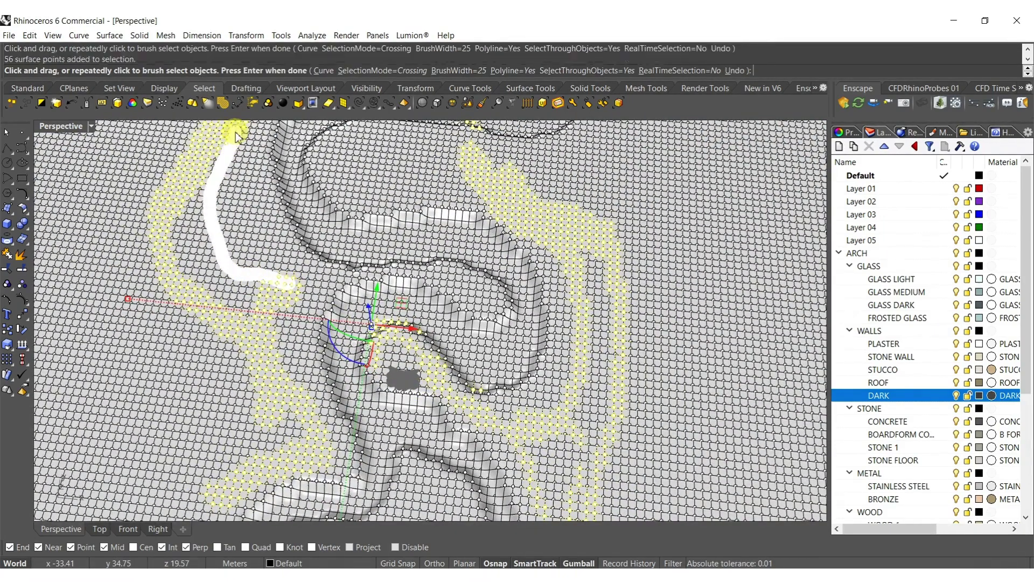
drag(235, 136, 237, 137)
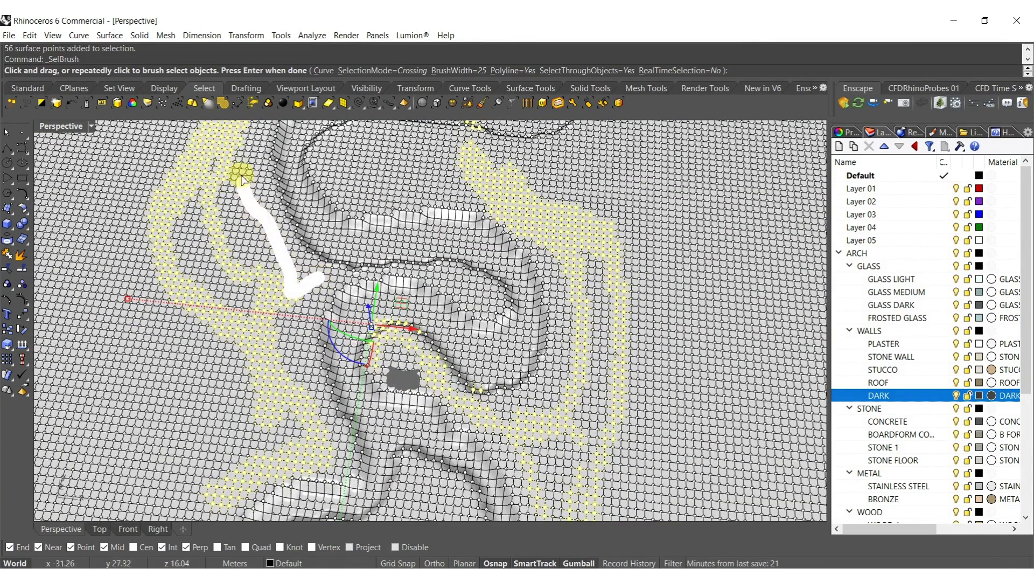
drag(229, 135, 230, 136)
right_click(265, 196)
Add the flat control-point areas enclosed by the channel's two inner bends to the selection
right_click(439, 281)
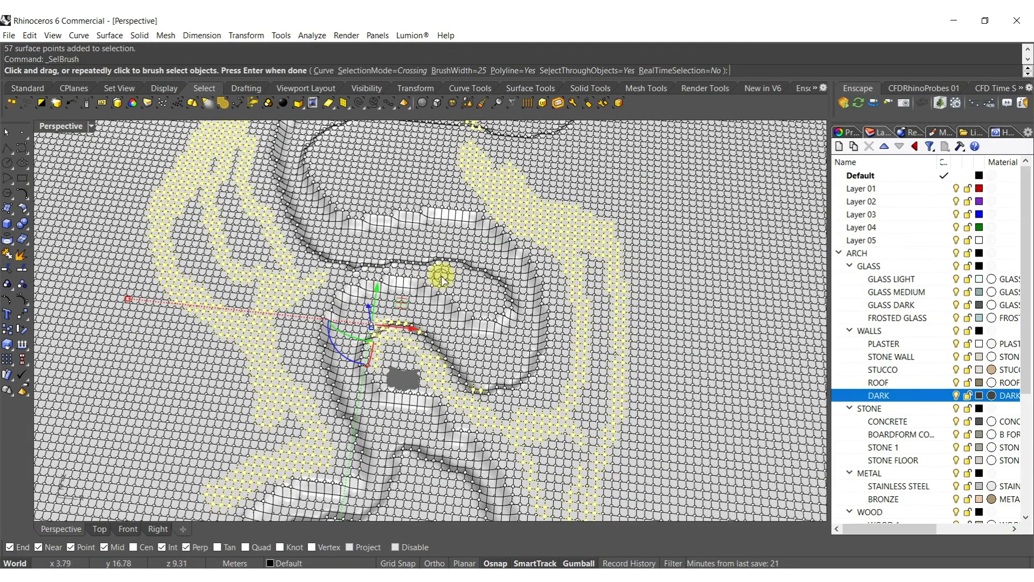
drag(453, 277, 451, 277)
right_drag(451, 277, 438, 231)
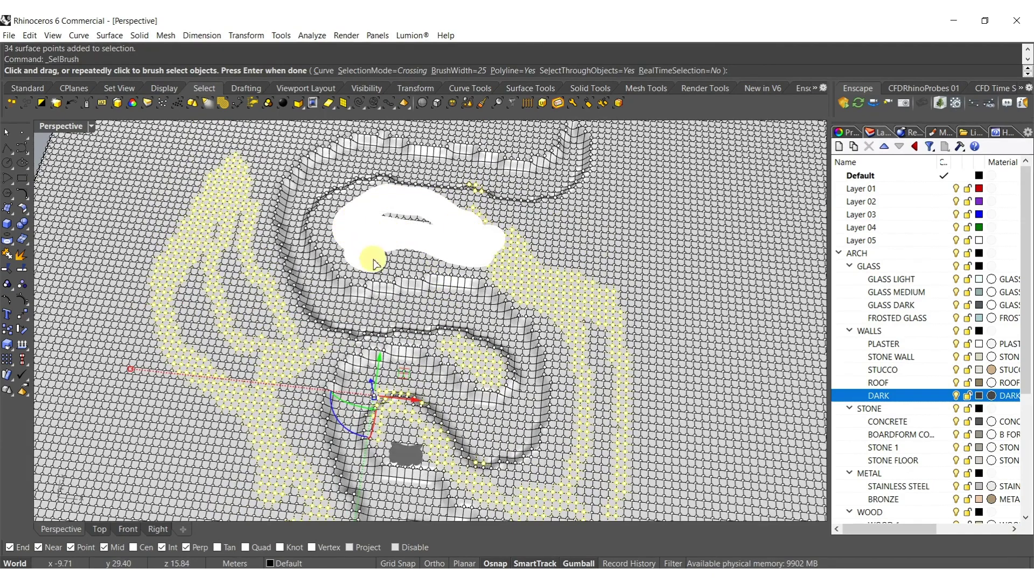
drag(412, 265, 414, 264)
right_click(413, 264)
Switch to wireframe display and remove the four stray control points on the upper channel's edge from the selection
scroll(414, 267, up, 8)
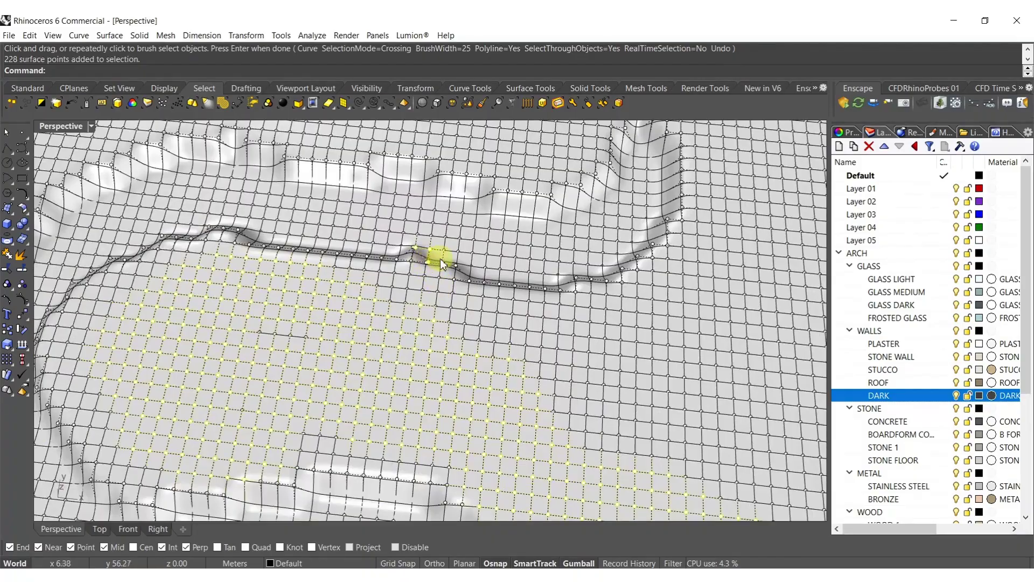
click(443, 268)
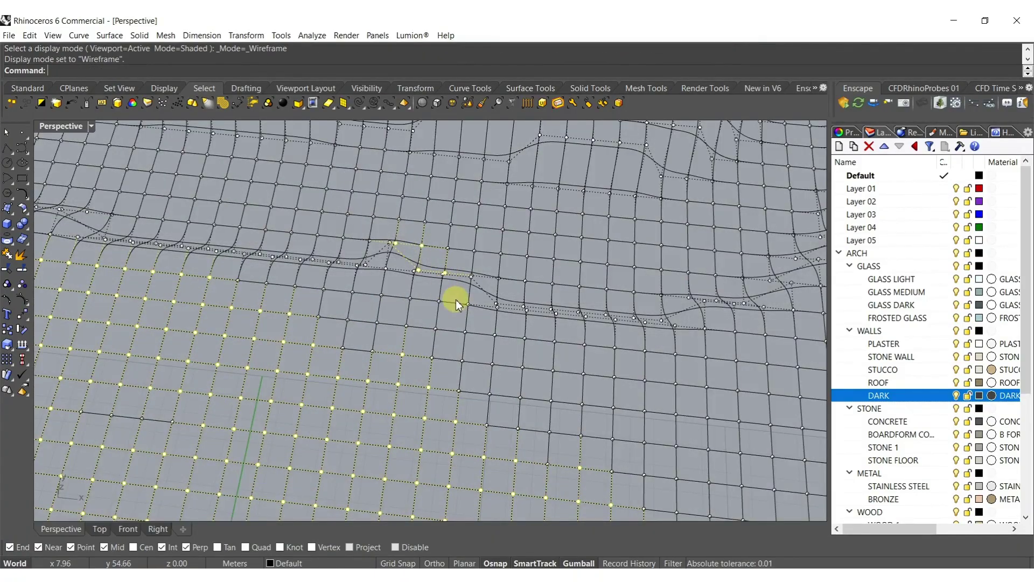
ctrl+drag(456, 297, 362, 223)
scroll(442, 238, down, 10)
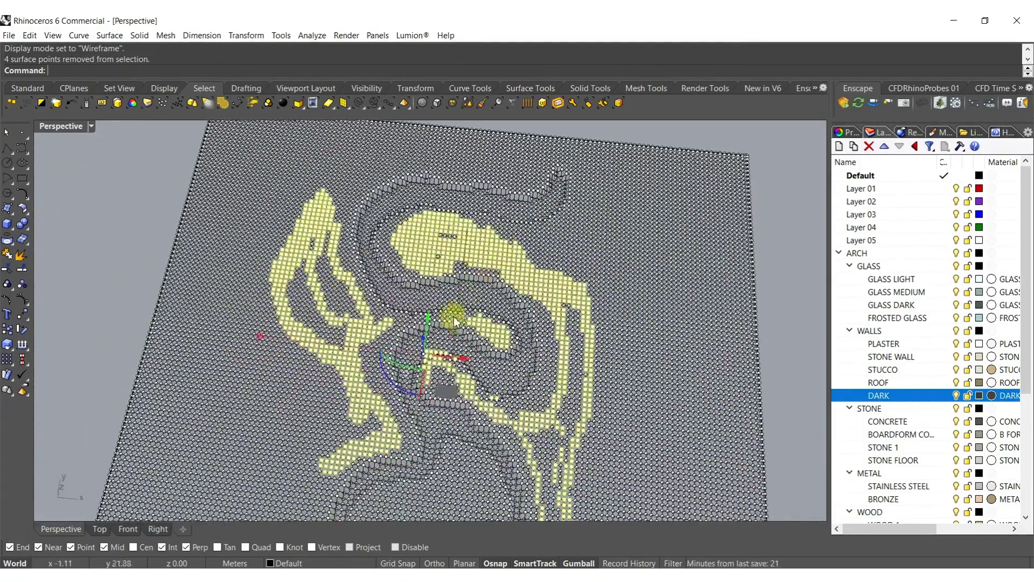
Return to shaded display and brush-select bands of points on the ground inside the lower channel arch, with brush widths 53 and 13
right_drag(454, 318, 414, 407)
middle_click(414, 408)
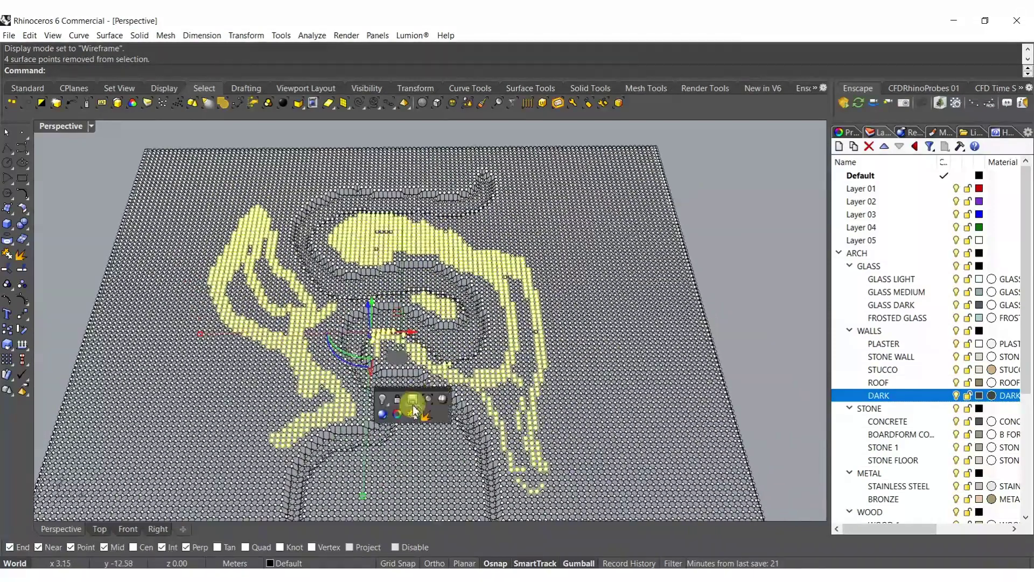
click(443, 399)
click(482, 102)
scroll(414, 366, up, 5)
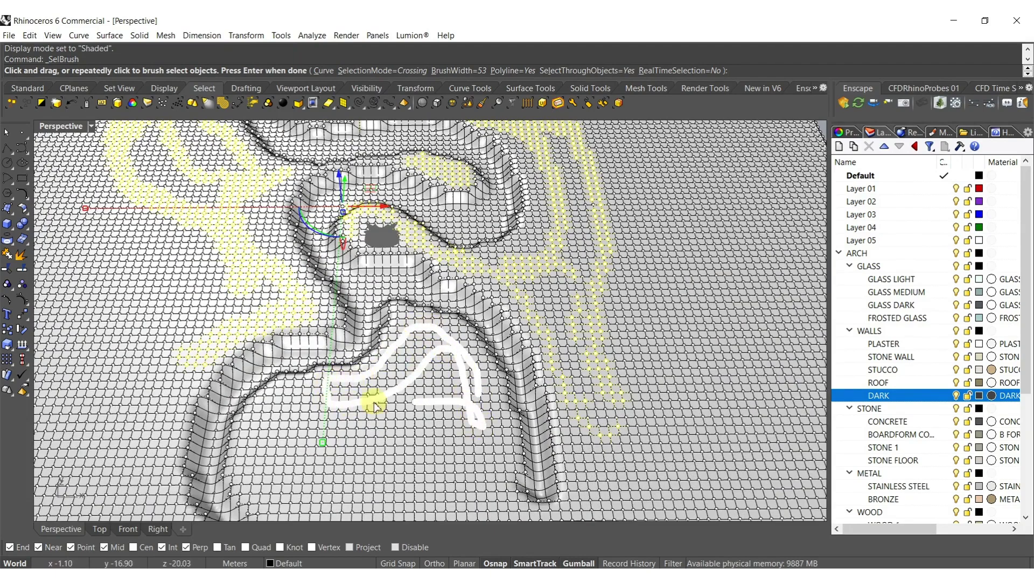
key(Return)
scroll(228, 415, up, 10)
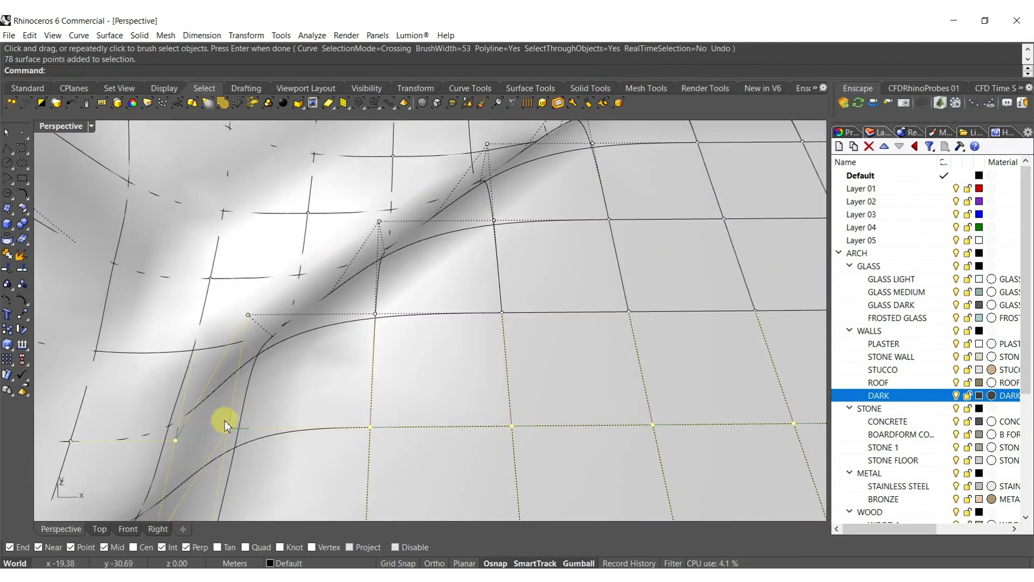
scroll(392, 376, down, 10)
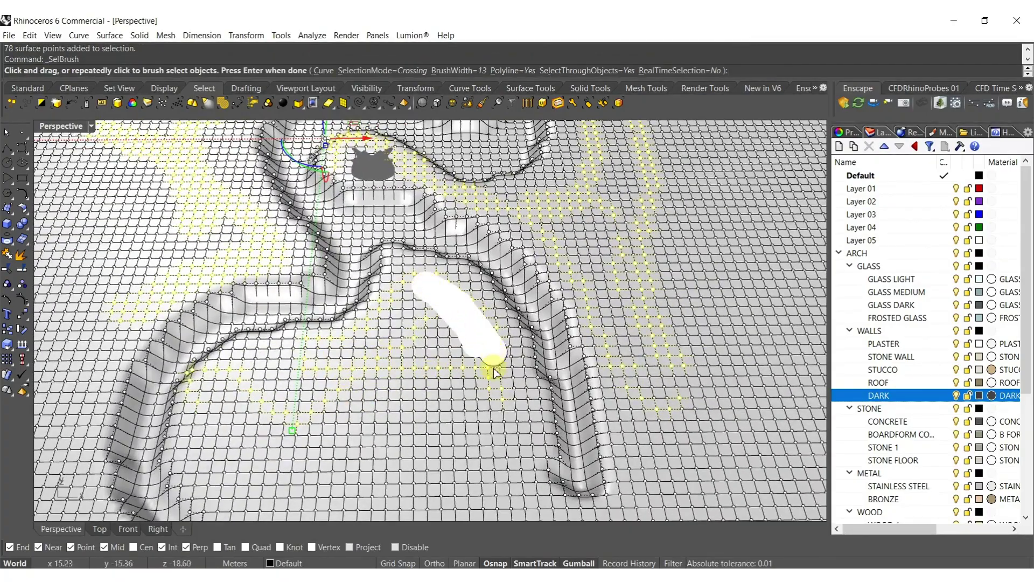
key(Return)
Move the selected control points vertically upward to form hills around the channel, and clear the selection
scroll(450, 376, down, 3)
right_drag(450, 376, 379, 323)
right_drag(438, 251, 459, 299)
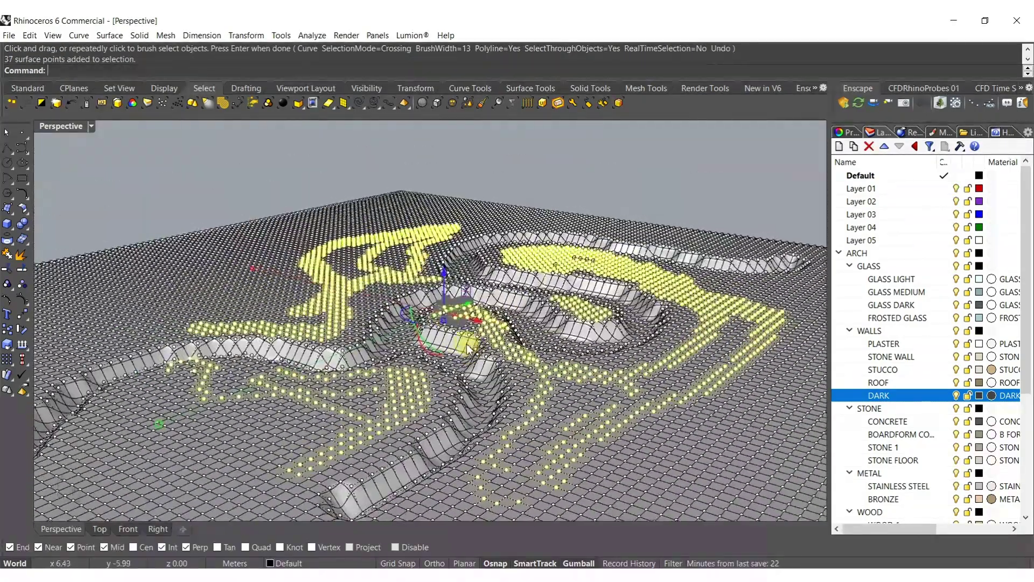
scroll(458, 317, up, 4)
drag(460, 329, 459, 308)
right_drag(526, 342, 411, 362)
key(Escape)
Paste the copied carved surface and assign it to the GRASS layer
right_drag(346, 363, 460, 354)
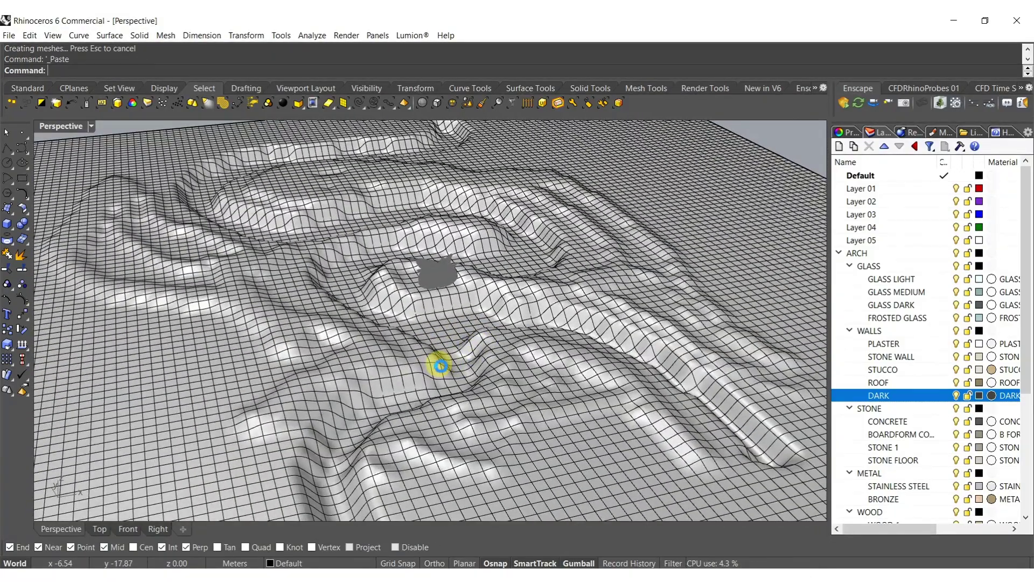
click(340, 334)
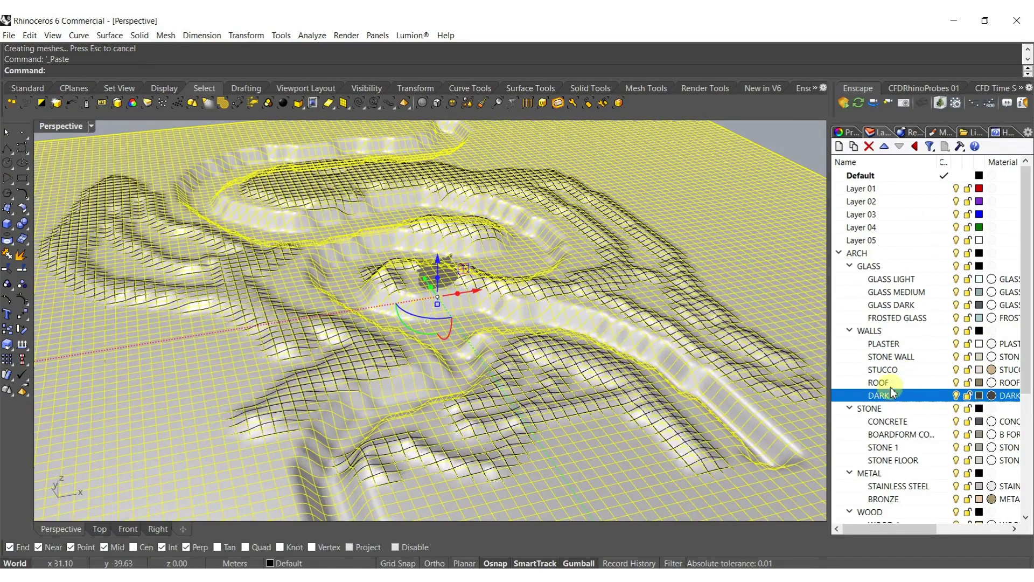
scroll(920, 504, down, 5)
right_click(869, 434)
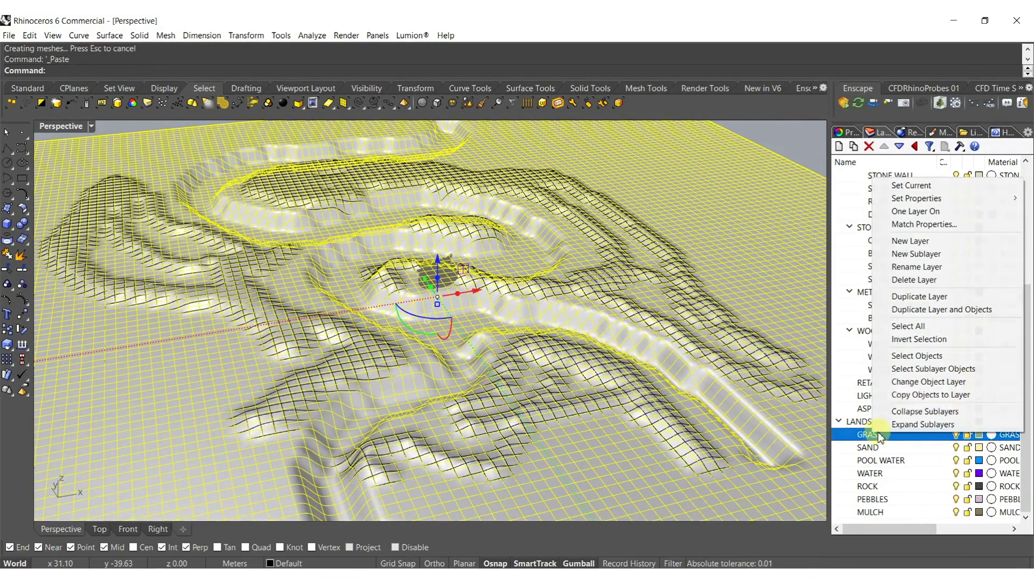
click(914, 381)
Select the surface with the raised hills and assign it to the SAND layer
right_drag(517, 388, 451, 411)
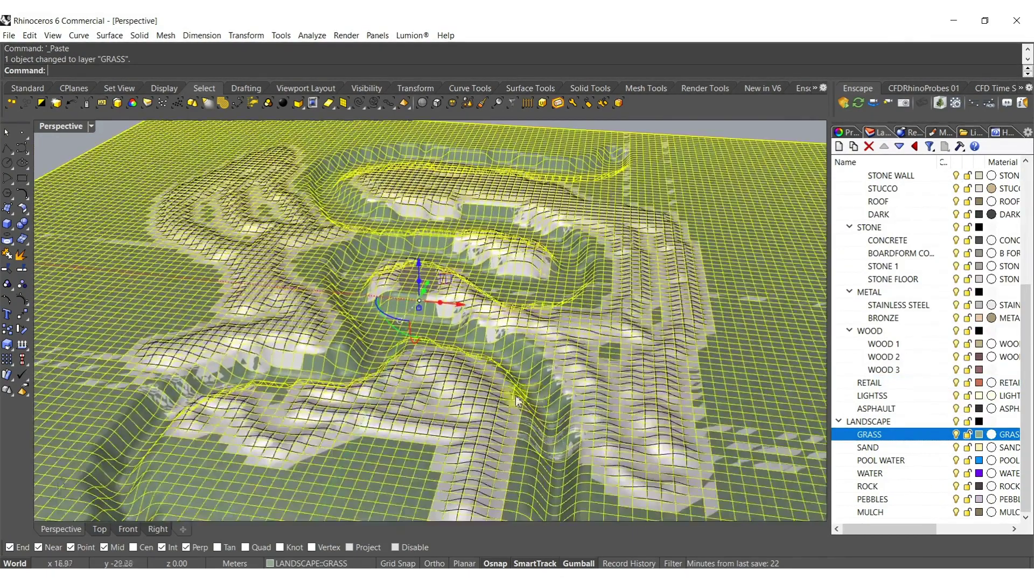
click(451, 412)
click(472, 445)
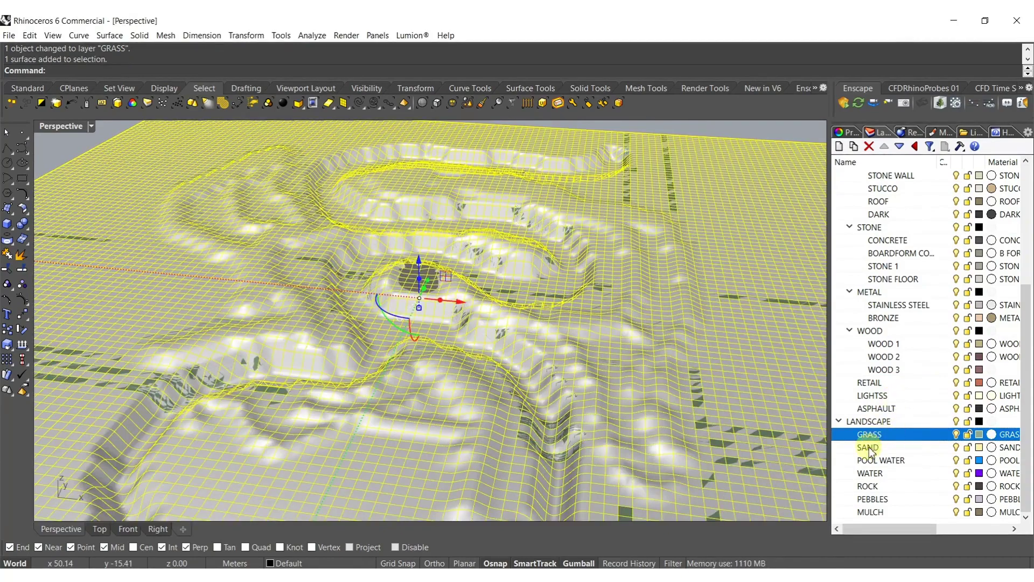
right_click(869, 448)
click(913, 395)
Select both ground surfaces, apply Smooth to them, and clear the selection
right_drag(638, 393, 387, 430)
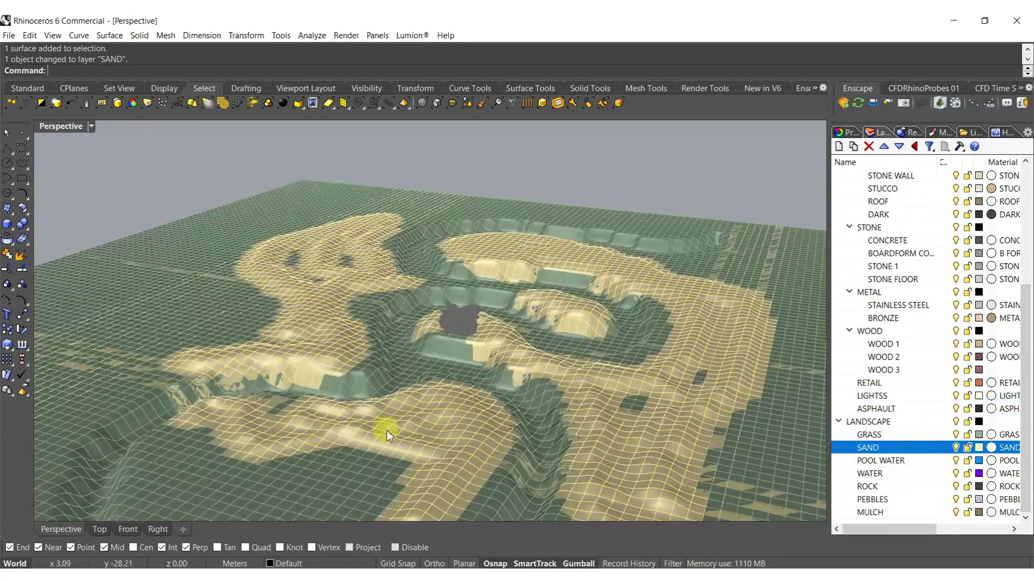
click(386, 429)
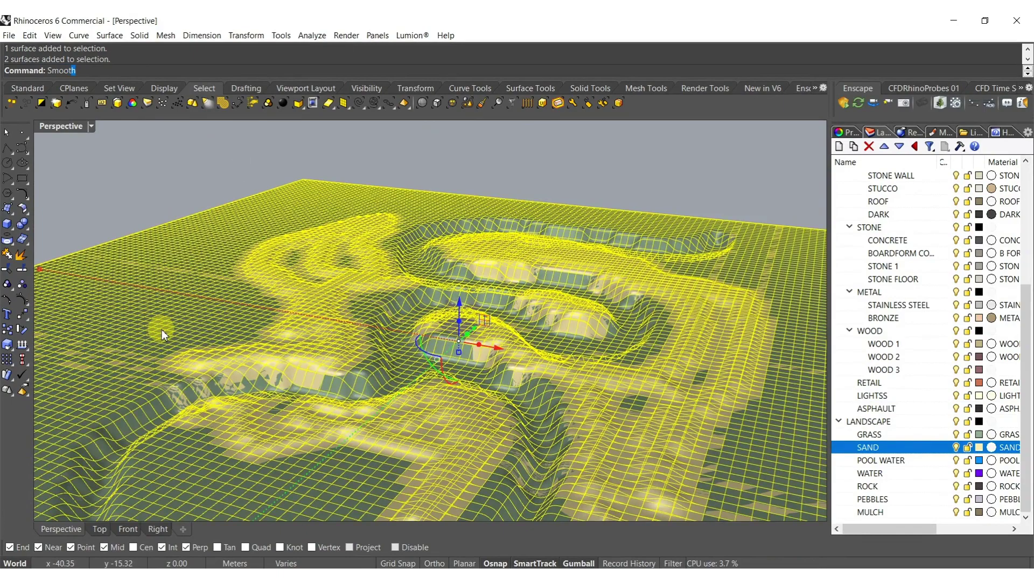
key(Return)
key(Return)
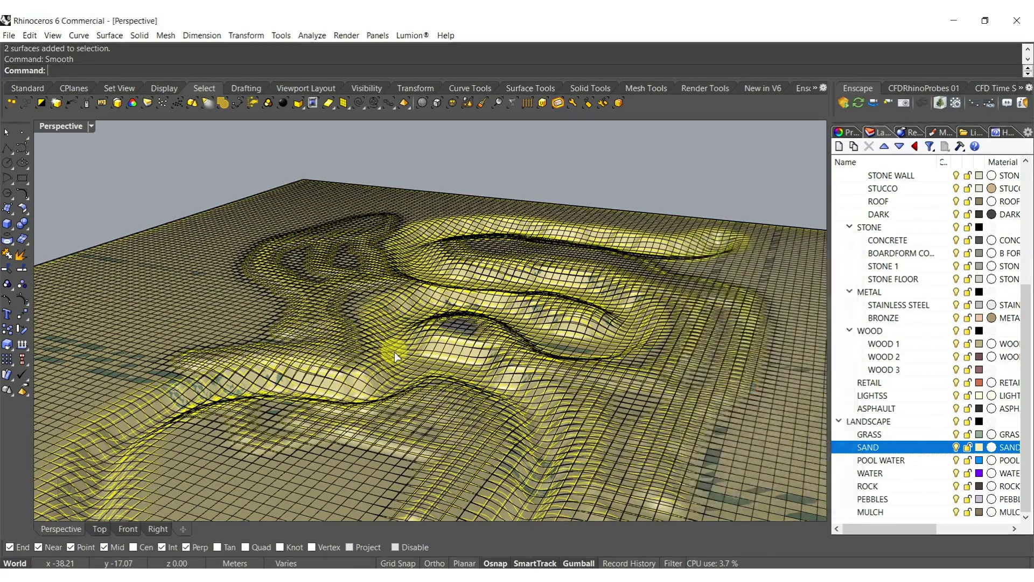
scroll(394, 356, down, 5)
scroll(439, 337, up, 8)
scroll(416, 348, down, 3)
right_drag(413, 342, 431, 381)
key(Escape)
Select the grass surface alone and scale it vertically so its patches emerge through the sand, and deselect it
scroll(418, 410, up, 7)
click(415, 421)
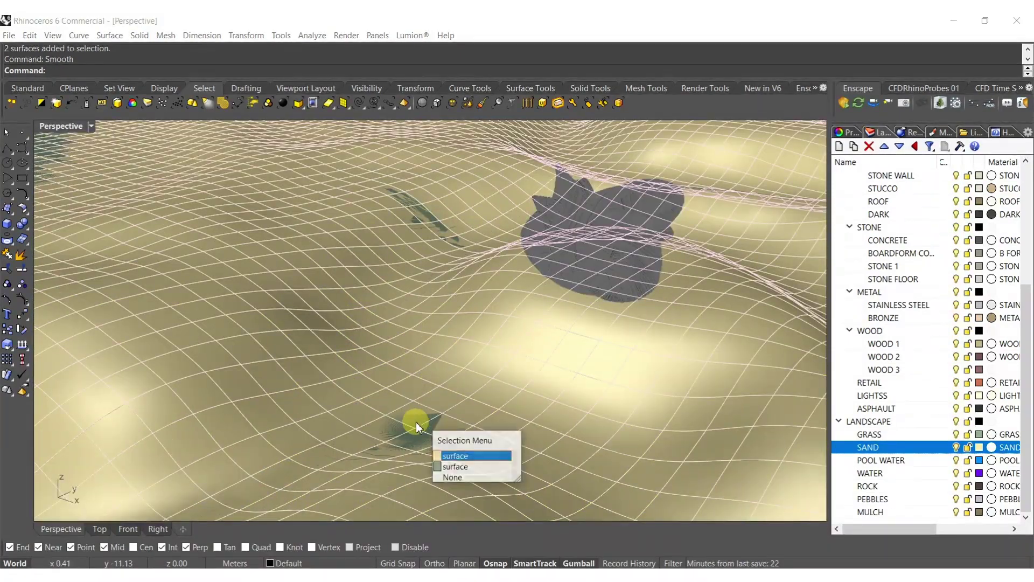
click(449, 466)
right_drag(450, 465, 550, 414)
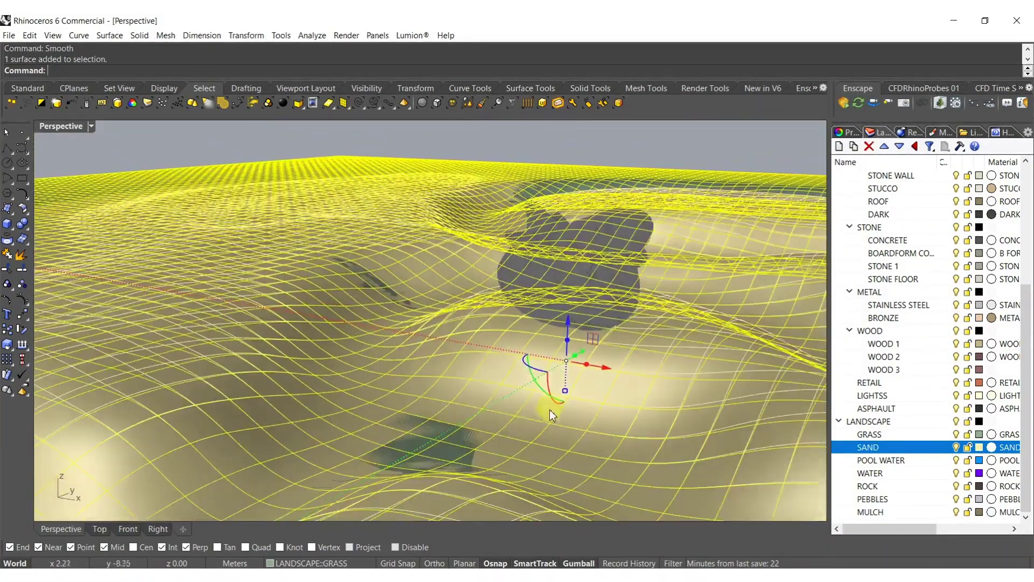
scroll(564, 392, up, 4)
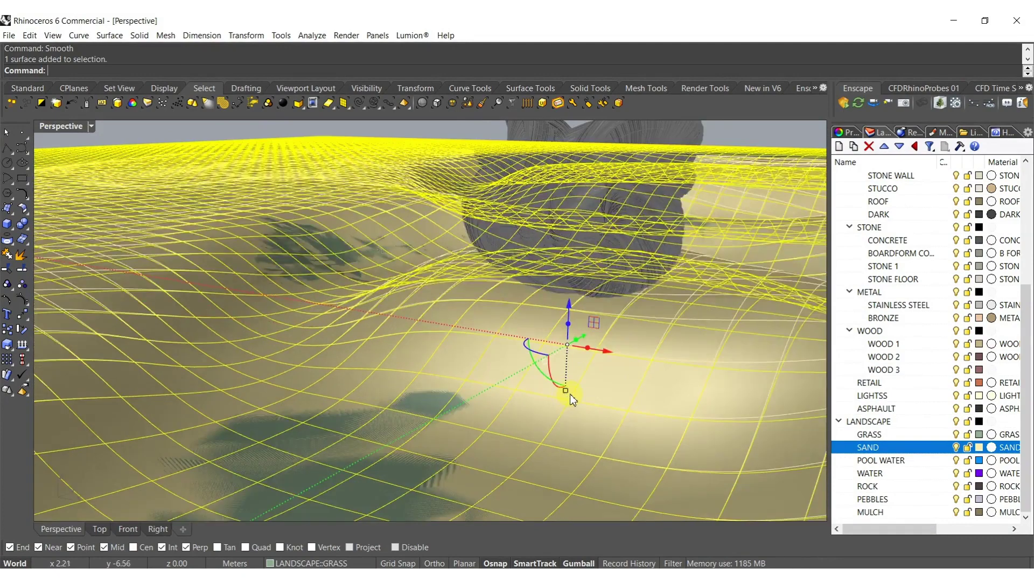
drag(567, 390, 567, 395)
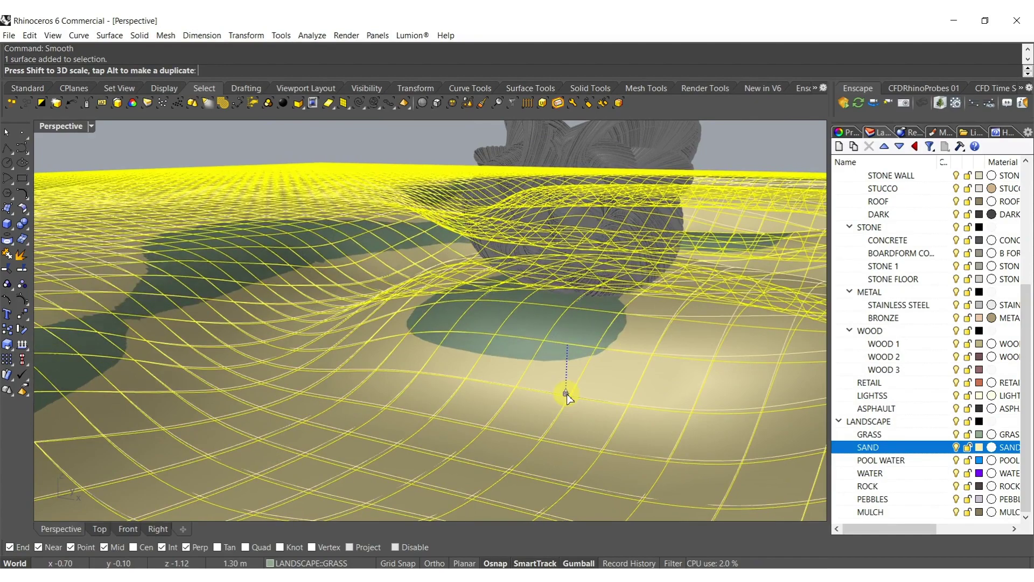
right_drag(535, 320, 372, 372)
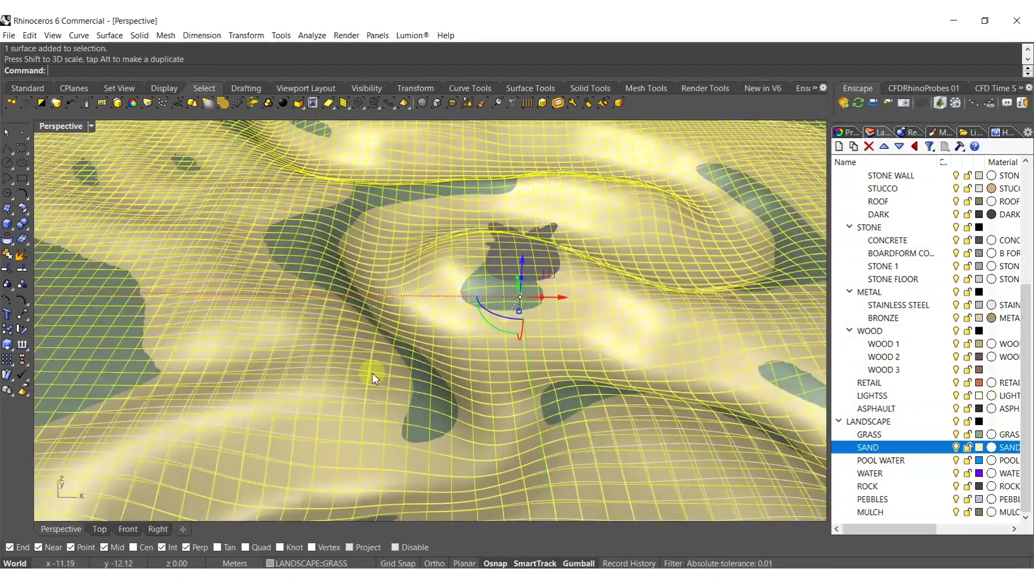
right_drag(520, 328, 554, 438)
key(Escape)
scroll(492, 431, up, 3)
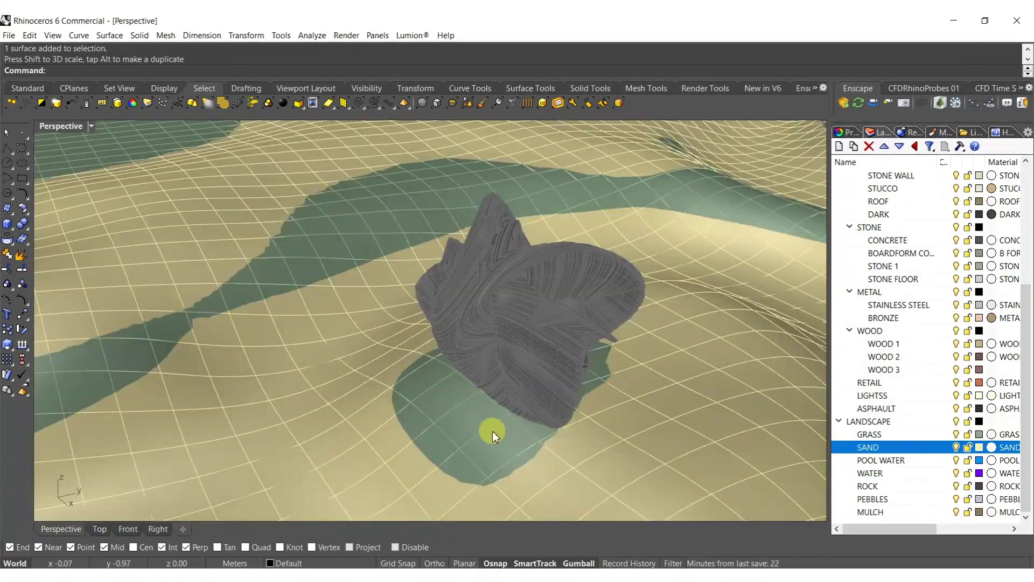
Select both ground surfaces, move them into place beneath the mirrored pipe form, and deselect them
click(492, 431)
click(459, 432)
drag(659, 406, 619, 418)
mouse_move(511, 431)
right_down()
mouse_move(586, 400)
mouse_move(636, 350)
mouse_move(546, 401)
mouse_move(573, 368)
right_up()
drag(571, 380, 550, 335)
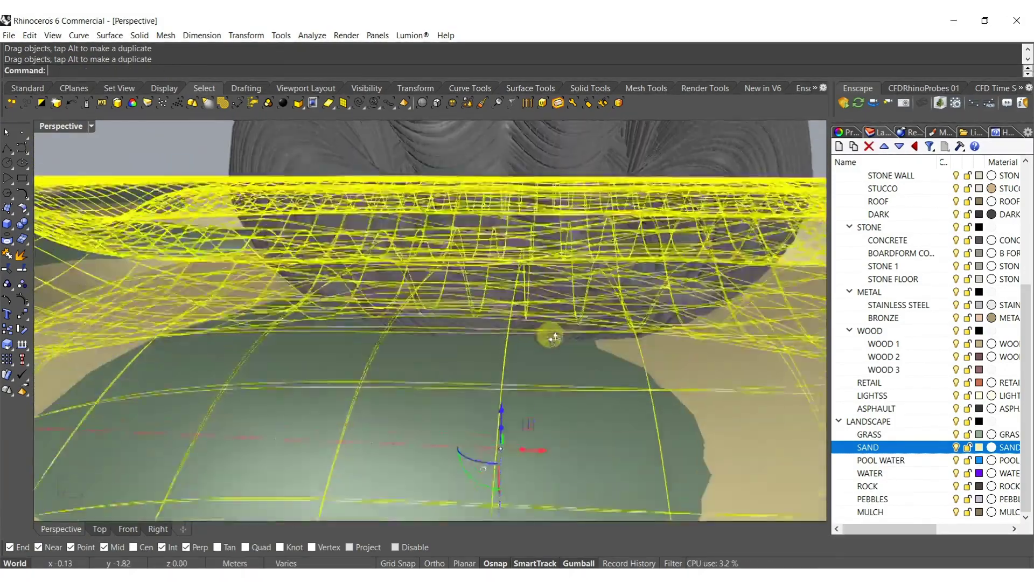
key(Escape)
Create a flat rectangular plane between two opposite corners of the ground surface
scroll(531, 342, down, 5)
right_drag(559, 348, 421, 319)
scroll(441, 334, down, 5)
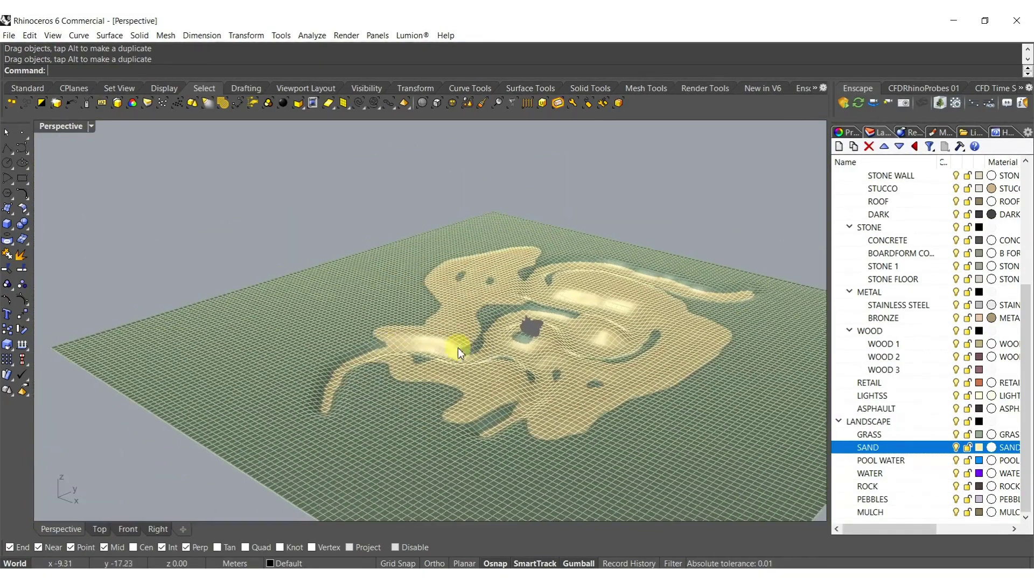
click(8, 209)
click(112, 211)
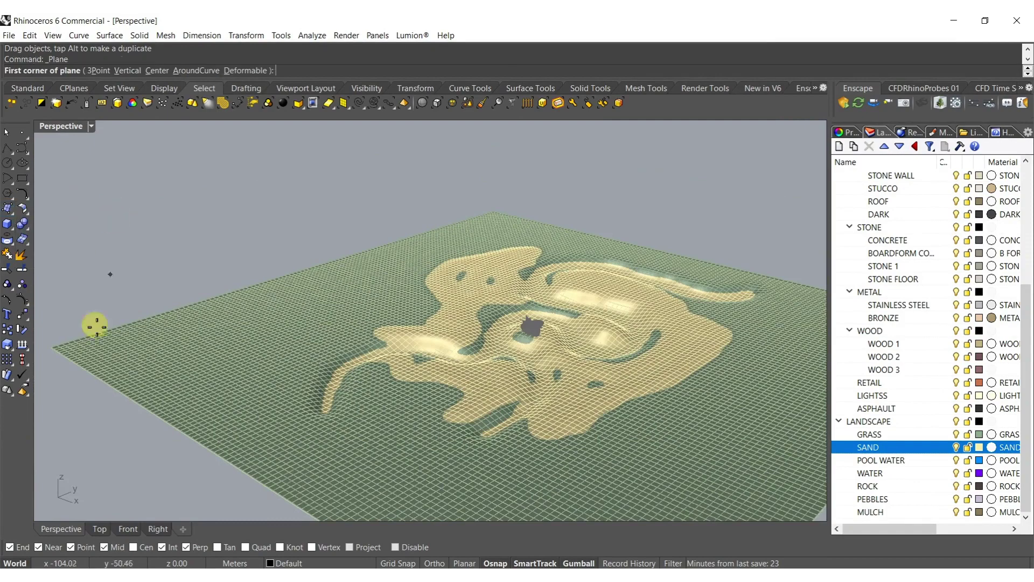
click(54, 347)
scroll(151, 350, down, 5)
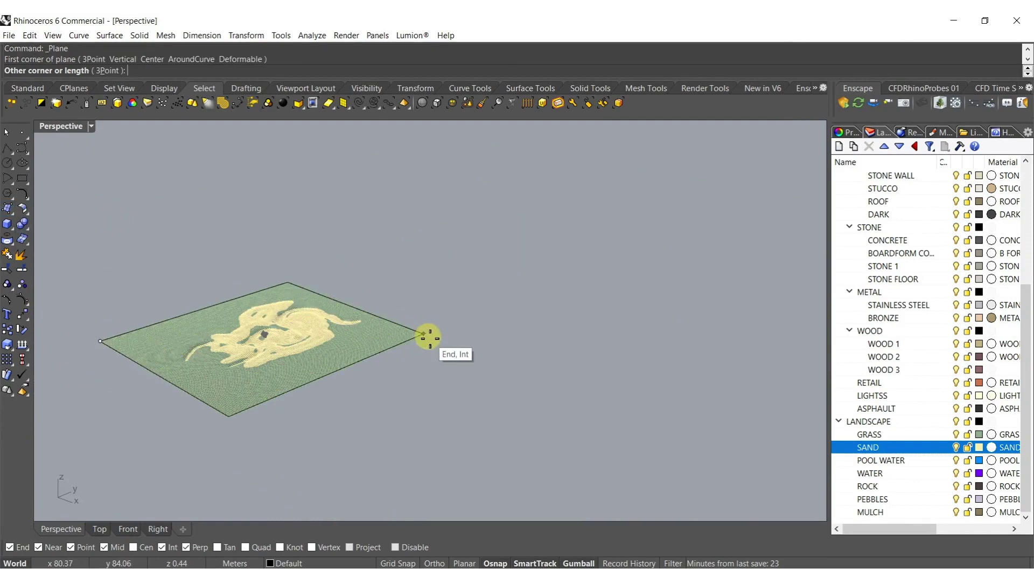
click(428, 337)
Select the new plane and move it slightly downward within the terrain channels
scroll(230, 348, up, 5)
click(237, 373)
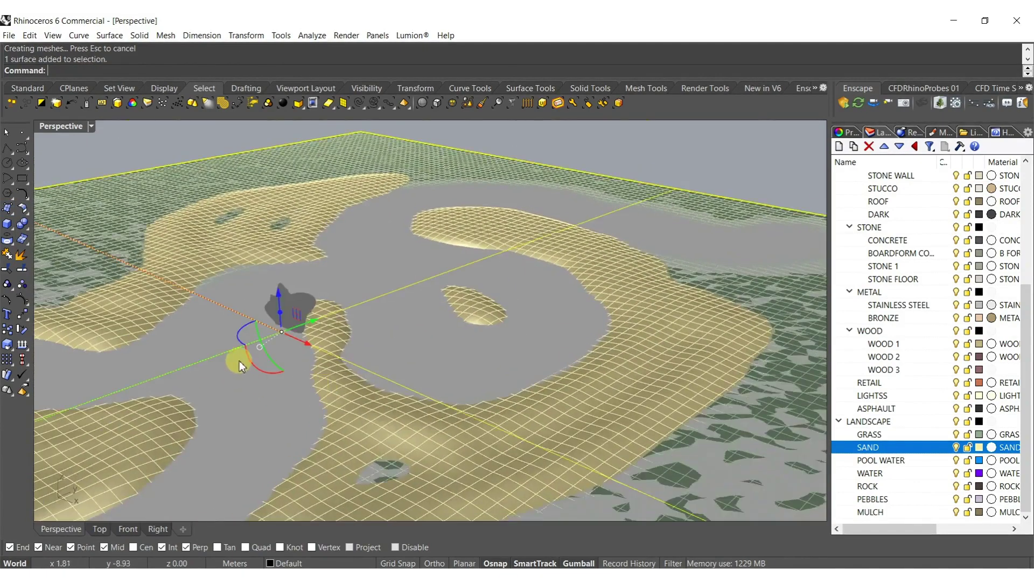
scroll(300, 340, up, 5)
drag(300, 339, 304, 378)
right_drag(498, 336, 490, 395)
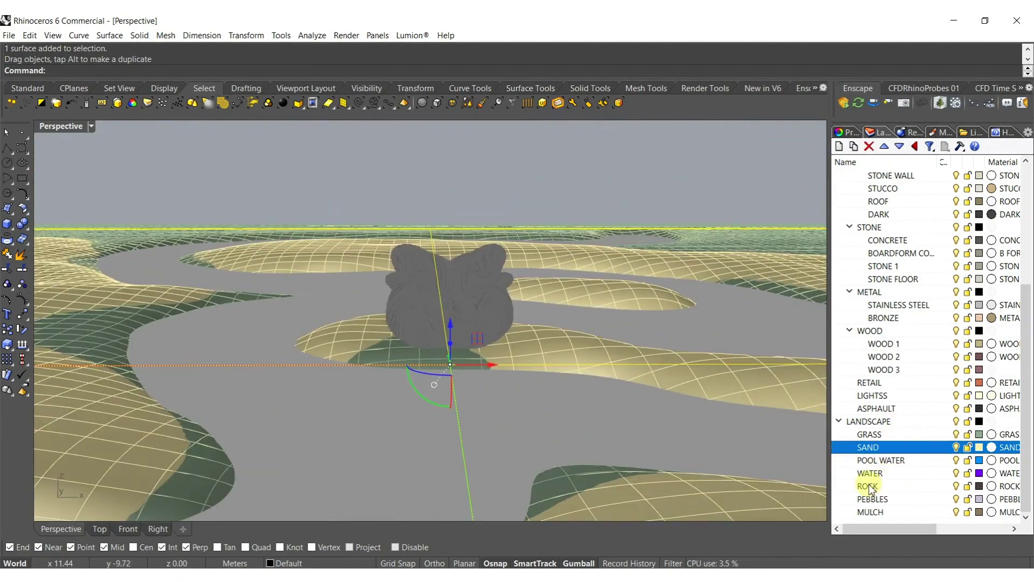
Assign the selected plane to the WATER layer
right_click(872, 477)
click(910, 431)
right_drag(778, 422, 622, 430)
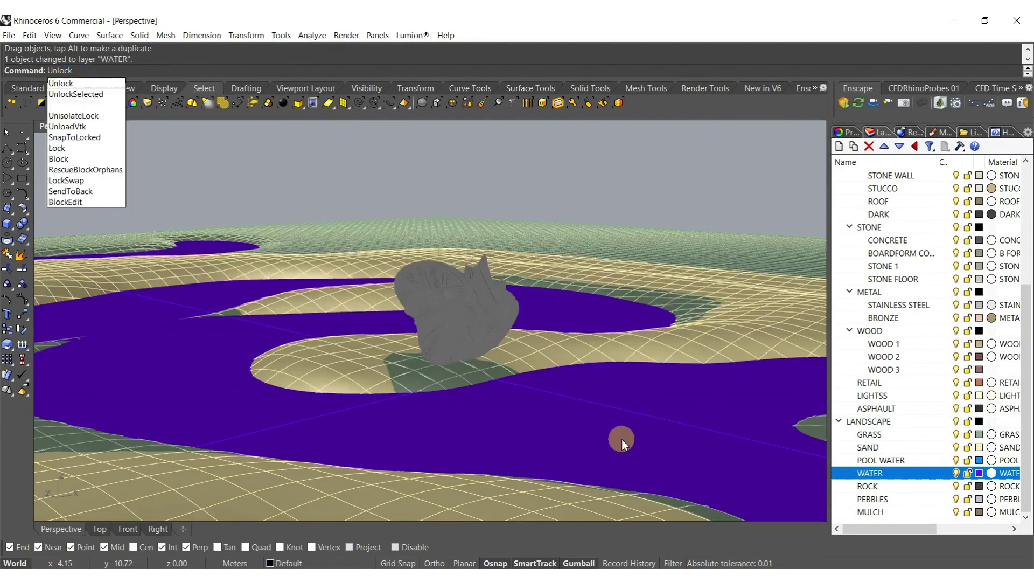
Unlock all locked objects so the mirrored pipe form's striped meshes can be selected again
text(Unlock)
key(Return)
scroll(581, 443, up, 5)
mouse_move(442, 380)
right_down()
mouse_move(474, 438)
mouse_move(517, 453)
right_up()
click(896, 579)
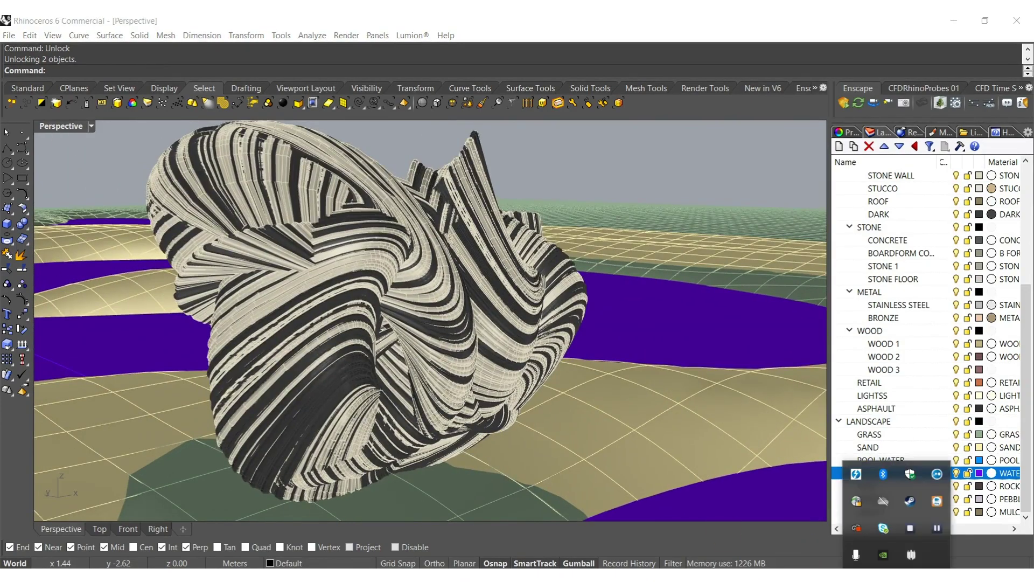
click(910, 530)
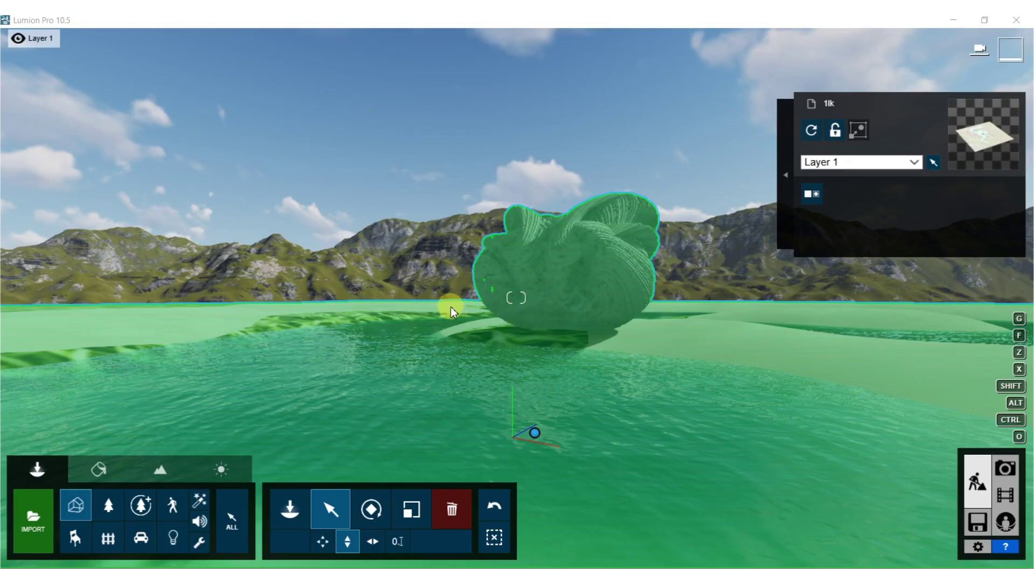
Switch to Lumion and assign the Wild Grass 01 3D grass material to the imported model's GRASS surface
right_drag(451, 306, 516, 297)
key(w)
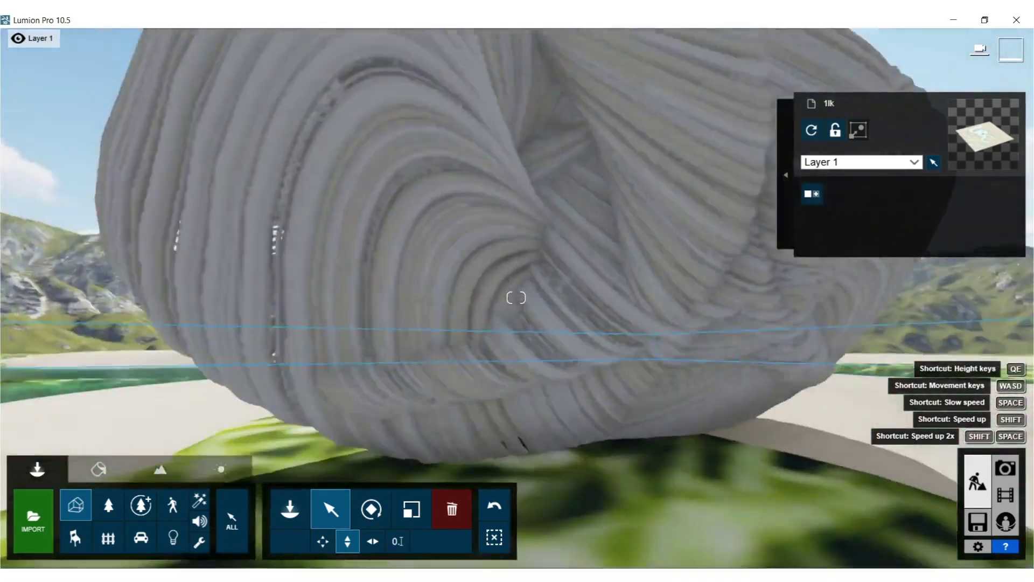
key(s)
mouse_move(516, 297)
right_down()
mouse_move(324, 439)
mouse_move(104, 468)
right_up()
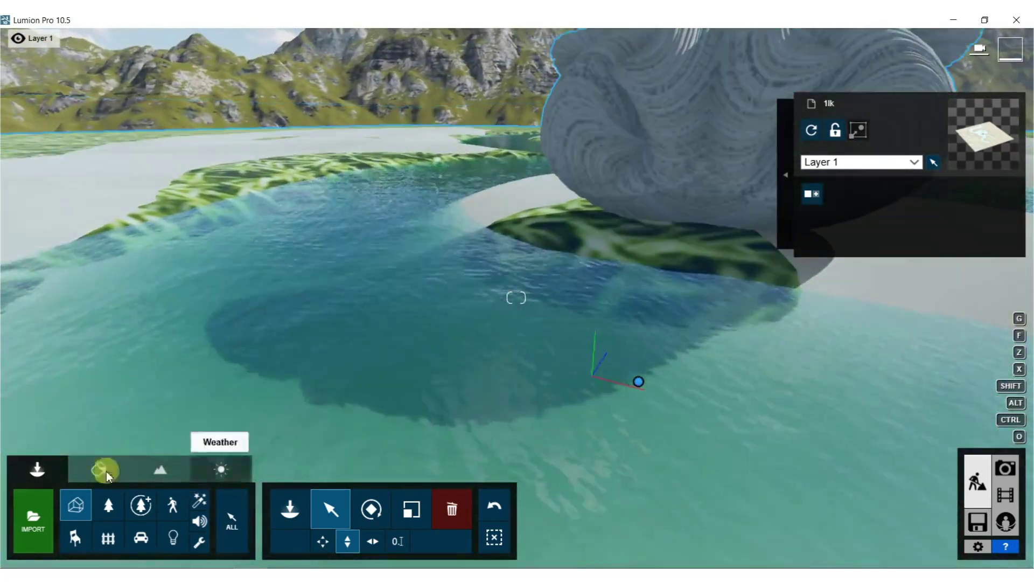
click(126, 470)
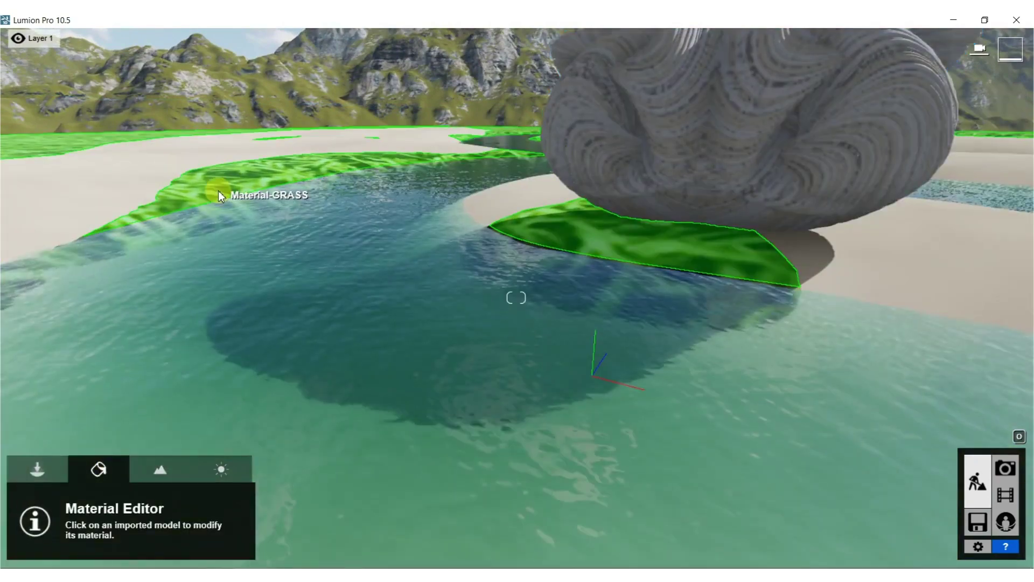
click(269, 205)
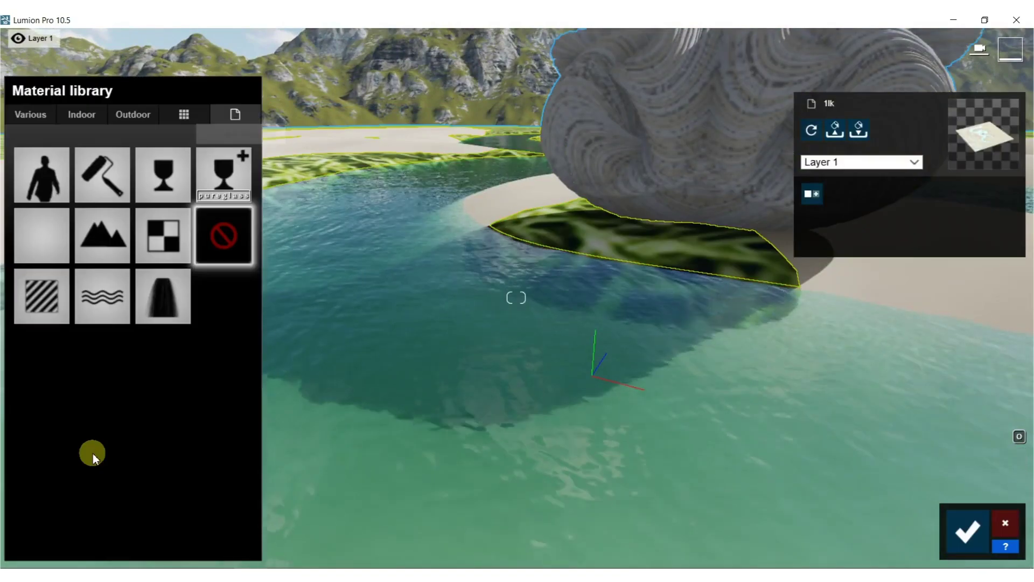
click(35, 117)
click(84, 156)
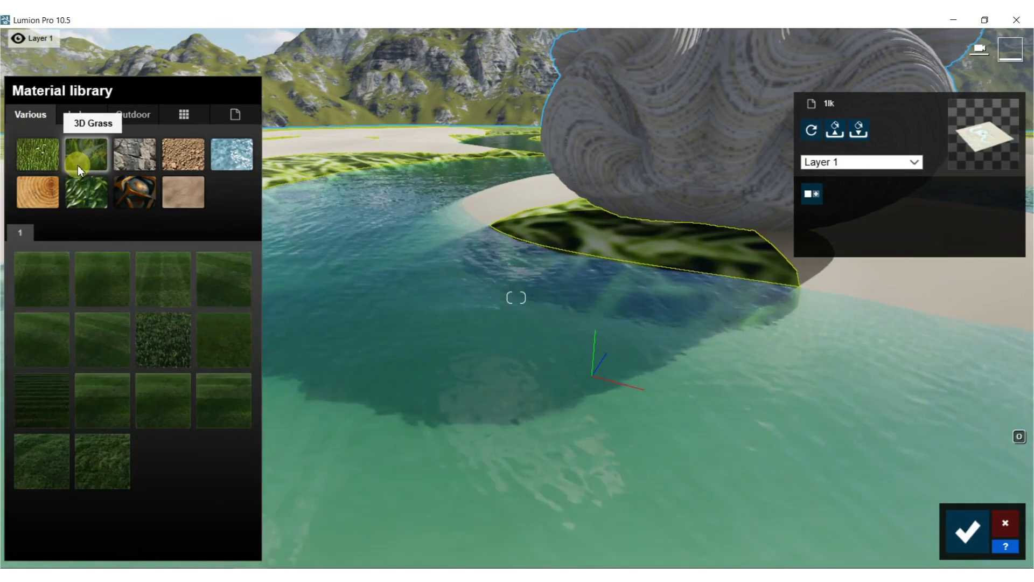
click(47, 464)
right_drag(665, 273, 667, 278)
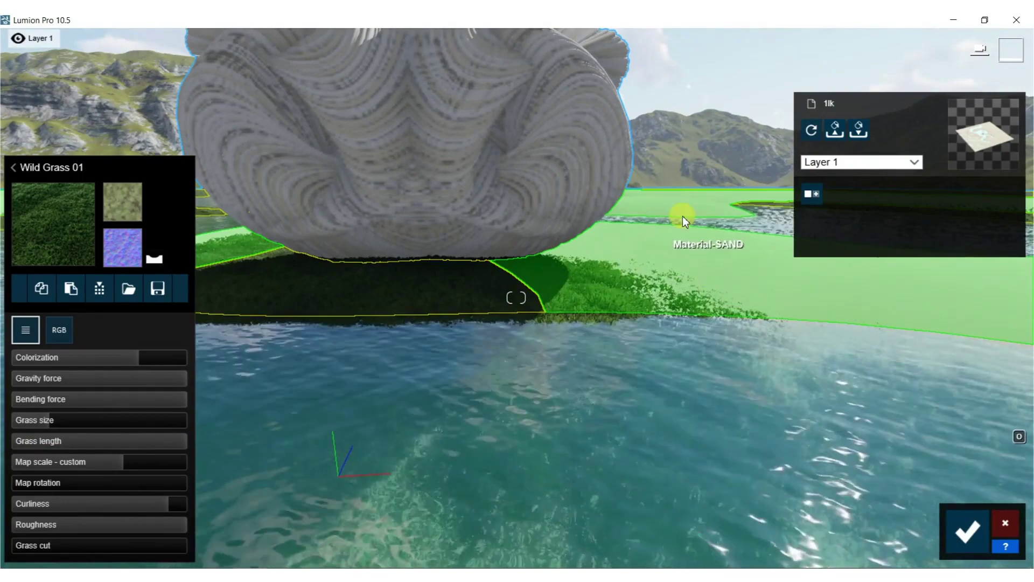
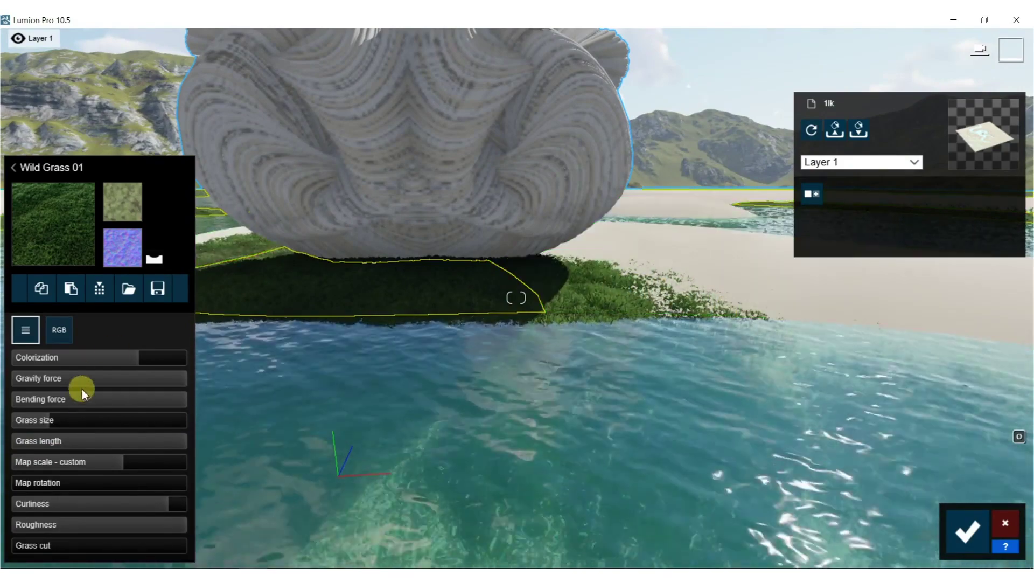
Lower the wild grass's curliness to its minimum and reduce its gravity force and bending force to about half
mouse_move(52, 419)
mouse_down()
mouse_move(74, 420)
mouse_move(51, 424)
mouse_move(64, 415)
mouse_up()
drag(138, 510, 16, 503)
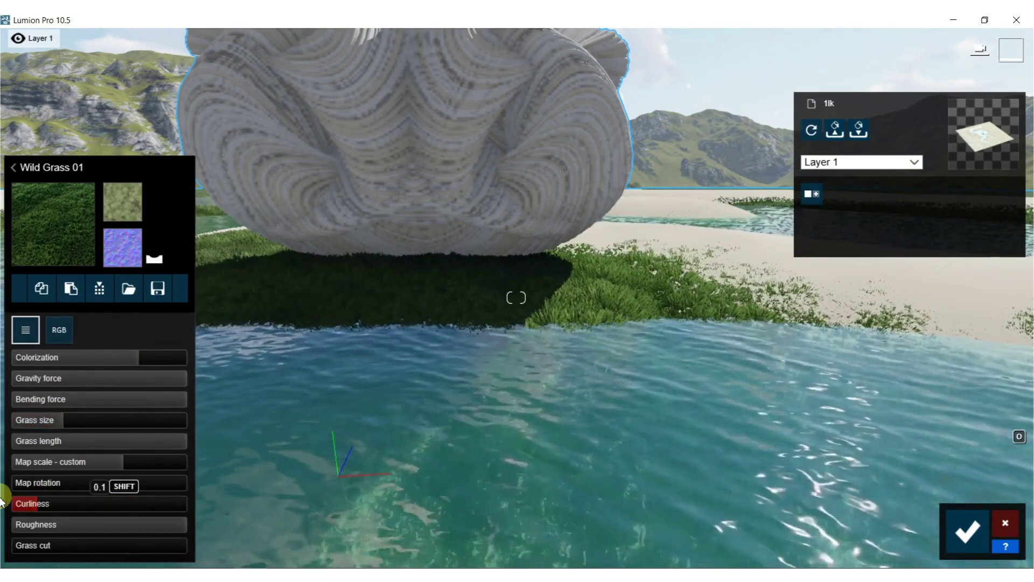
drag(163, 382, 83, 383)
drag(135, 405, 106, 400)
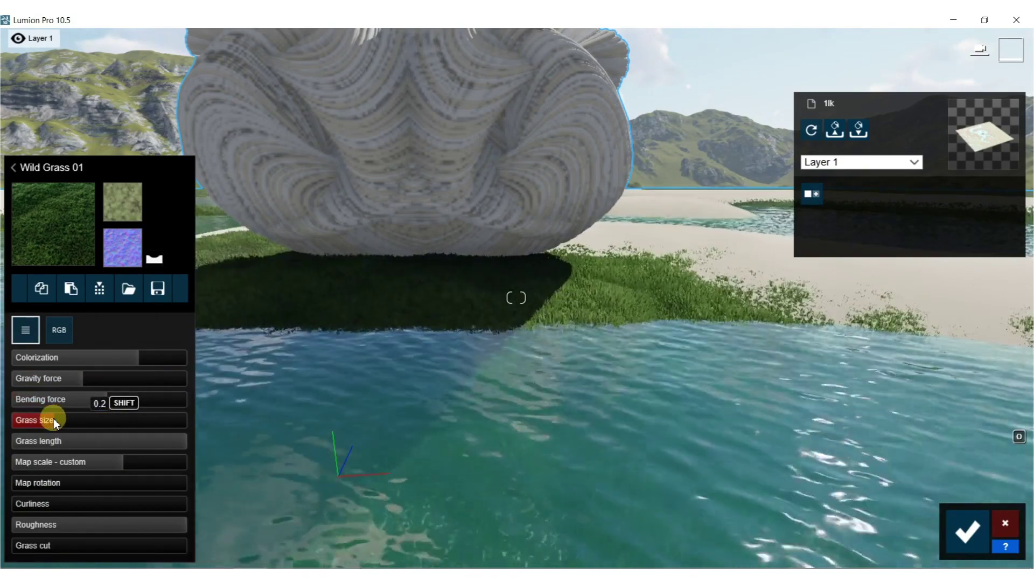
Set the wild grass size to about 0.2, length and custom map scale to maximum, and lower its roughness
mouse_move(56, 418)
mouse_down()
mouse_move(26, 418)
mouse_move(42, 419)
mouse_up()
drag(44, 439, 243, 444)
drag(108, 462, 48, 487)
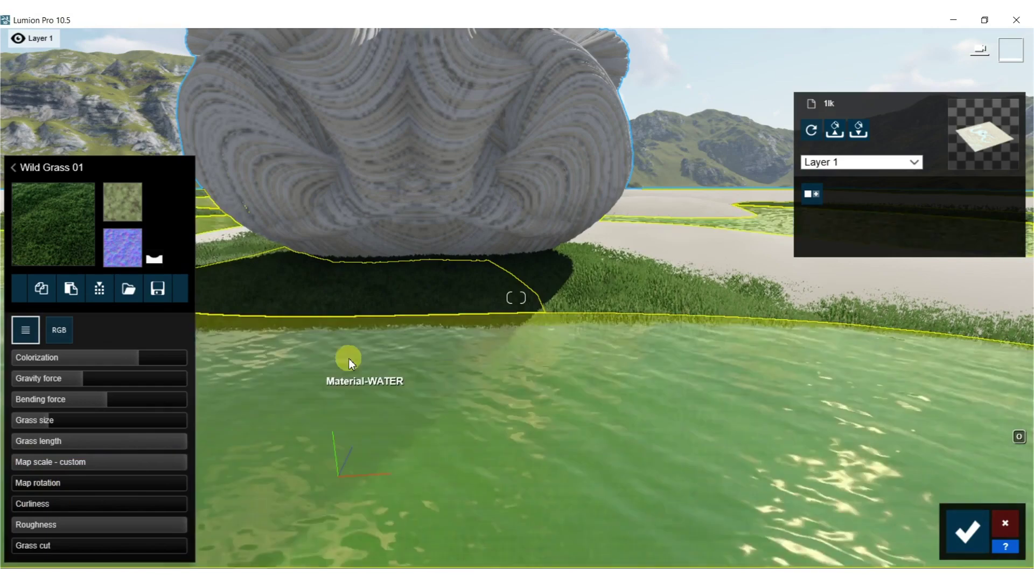
click(179, 523)
drag(179, 522, 125, 521)
Edit the WATER surface's material, raising foam to maximum and slightly lowering the wave height
click(376, 369)
mouse_move(376, 368)
right_down()
mouse_move(290, 371)
mouse_move(315, 372)
mouse_move(371, 300)
right_up()
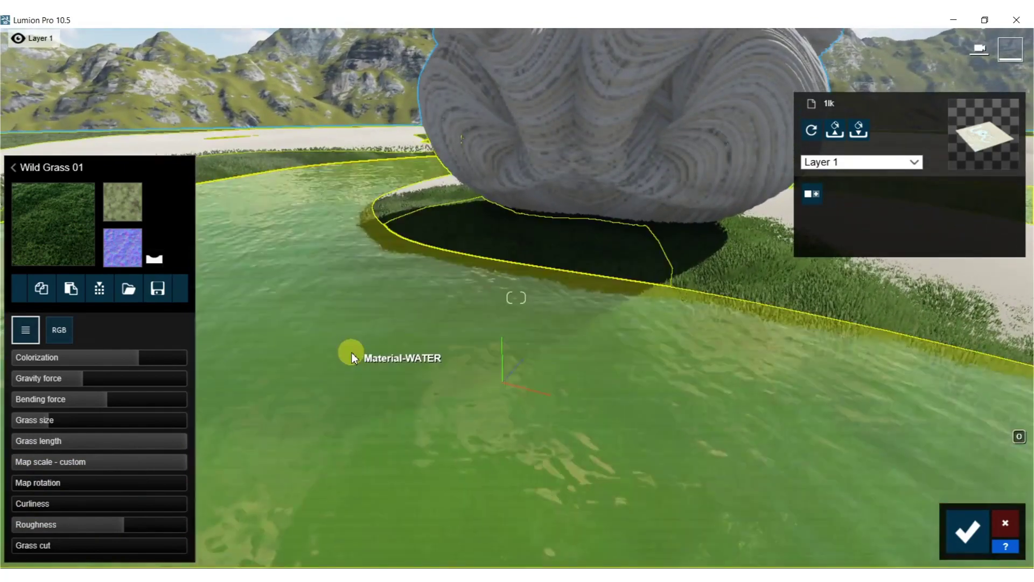
click(351, 352)
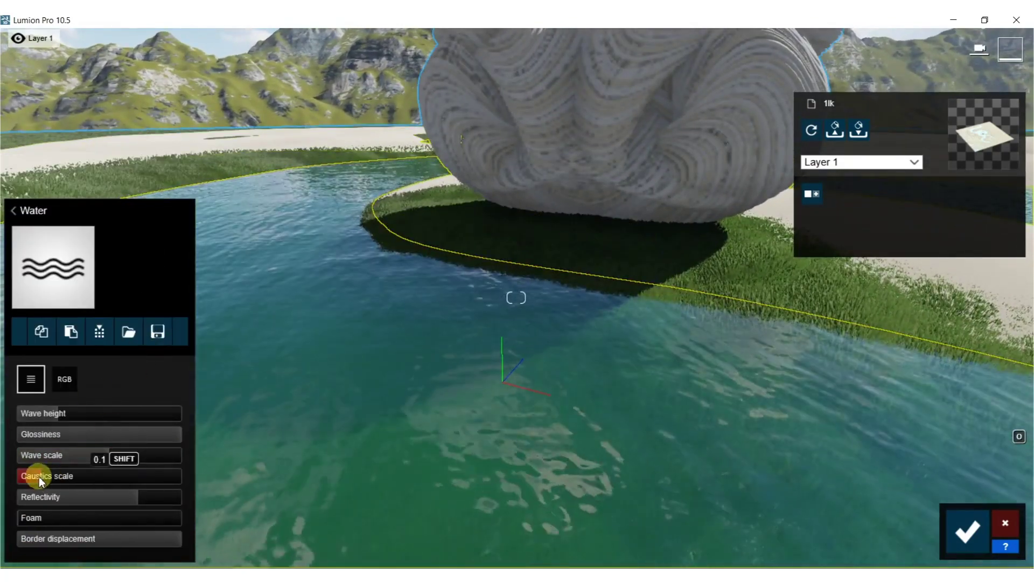
drag(28, 521, 225, 507)
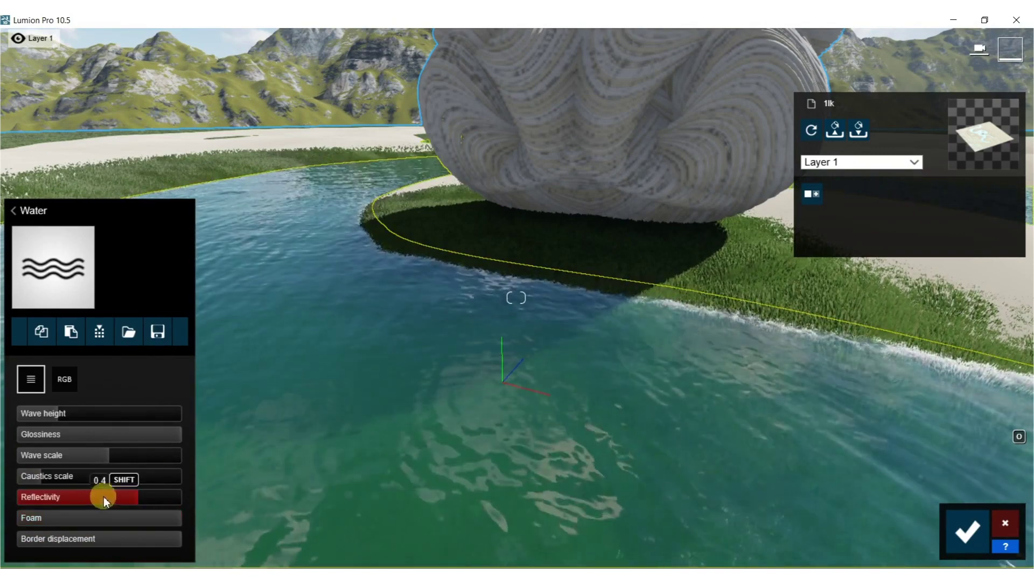
drag(98, 452, 73, 451)
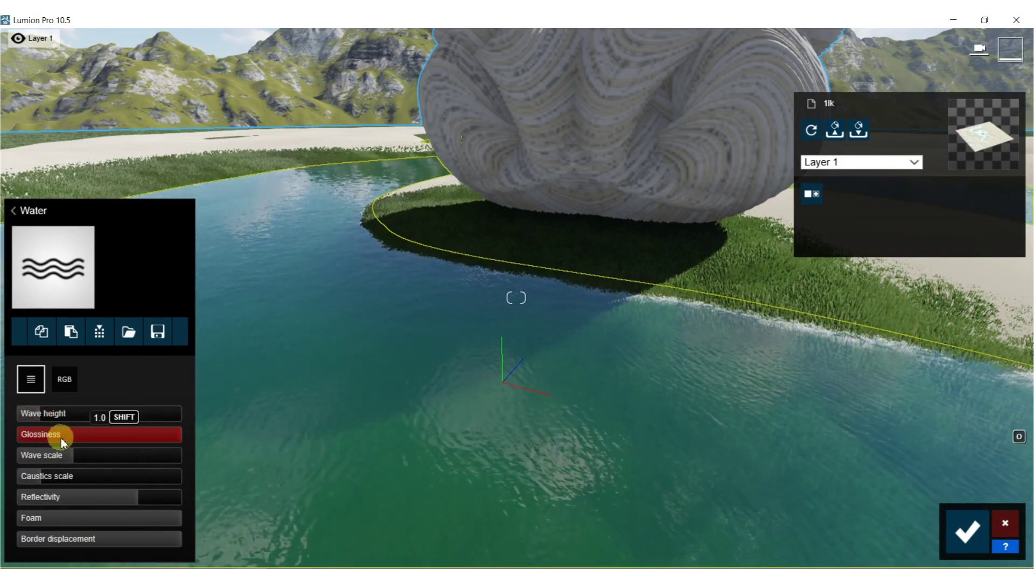
drag(71, 455, 111, 455)
Select the SAND surface's material and give it a beige displacement ground material from the various-materials library
right_drag(444, 344, 706, 287)
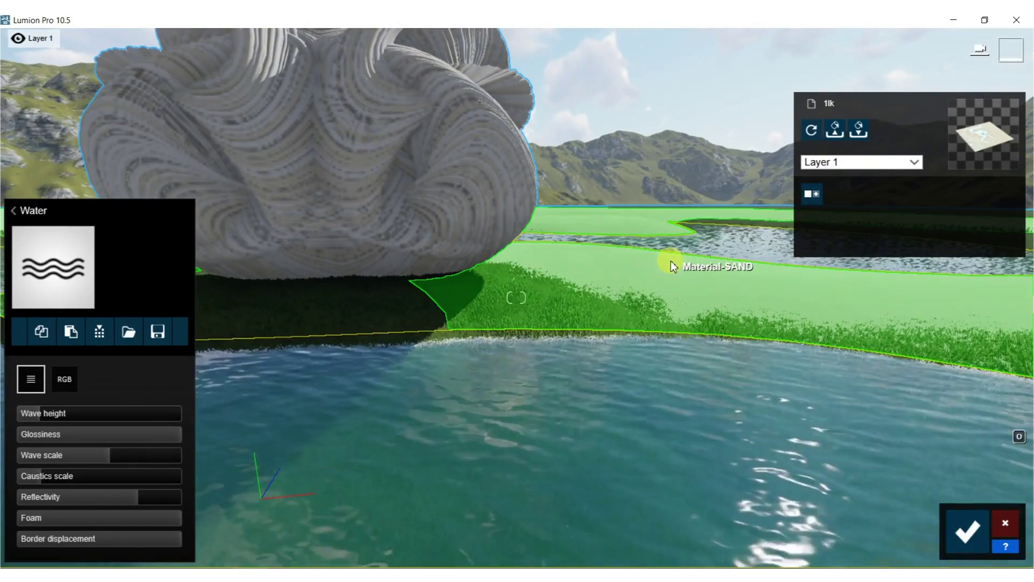
click(670, 261)
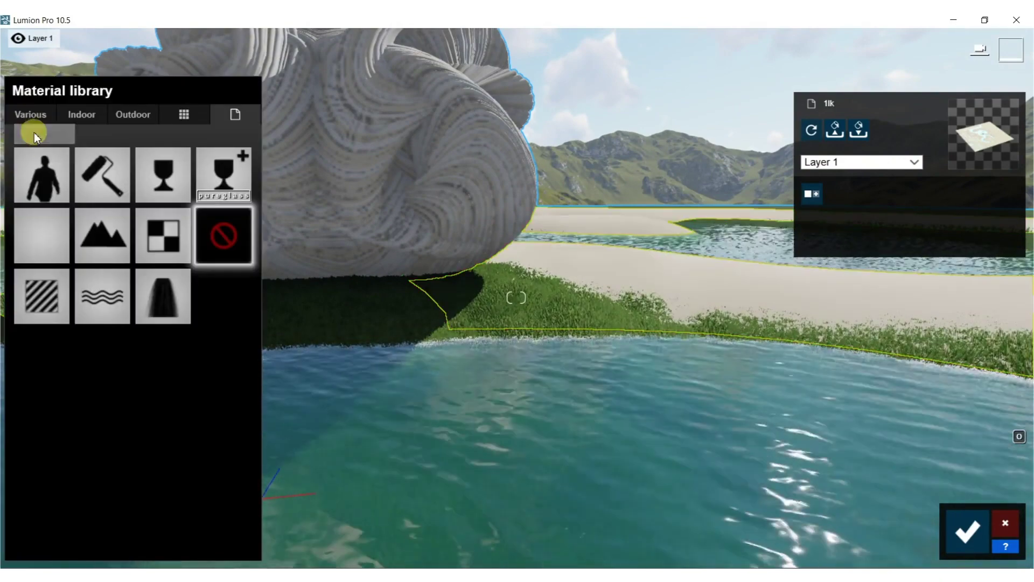
click(32, 114)
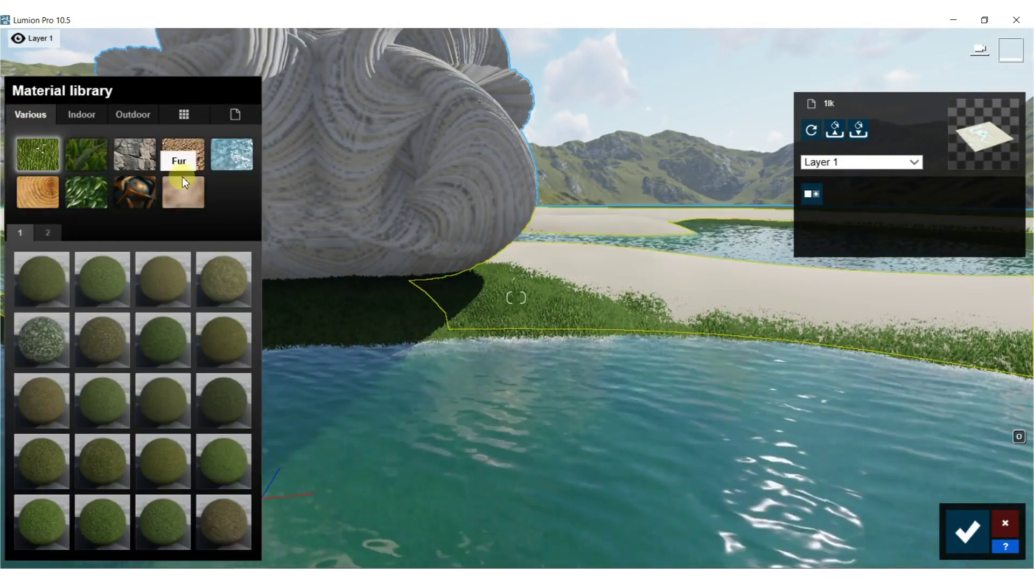
click(182, 153)
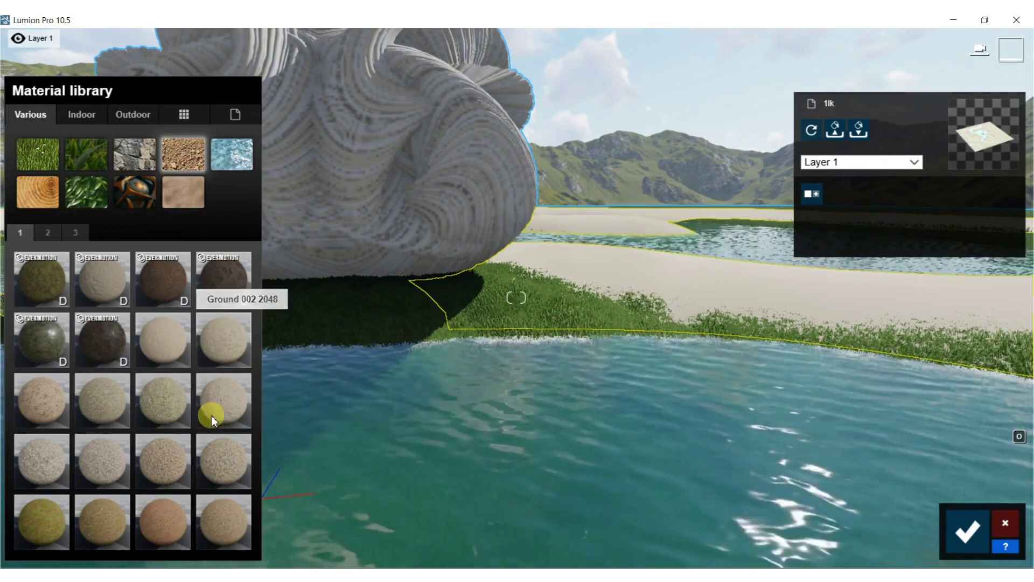
click(95, 273)
click(315, 292)
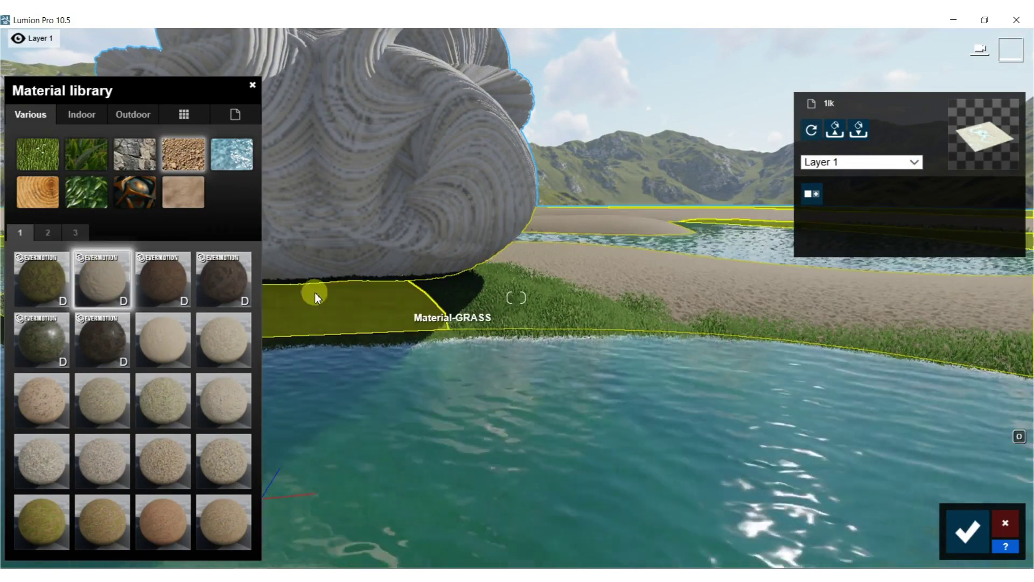
Compare other sandy ground materials on the SAND surface and apply Ground 046 2048
click(45, 233)
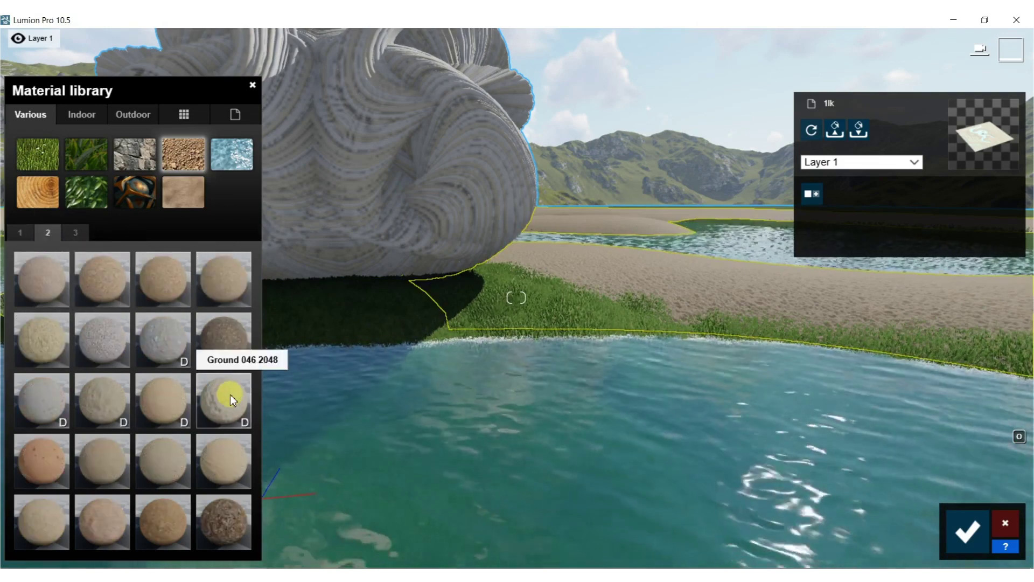
click(107, 399)
right_drag(629, 384, 190, 419)
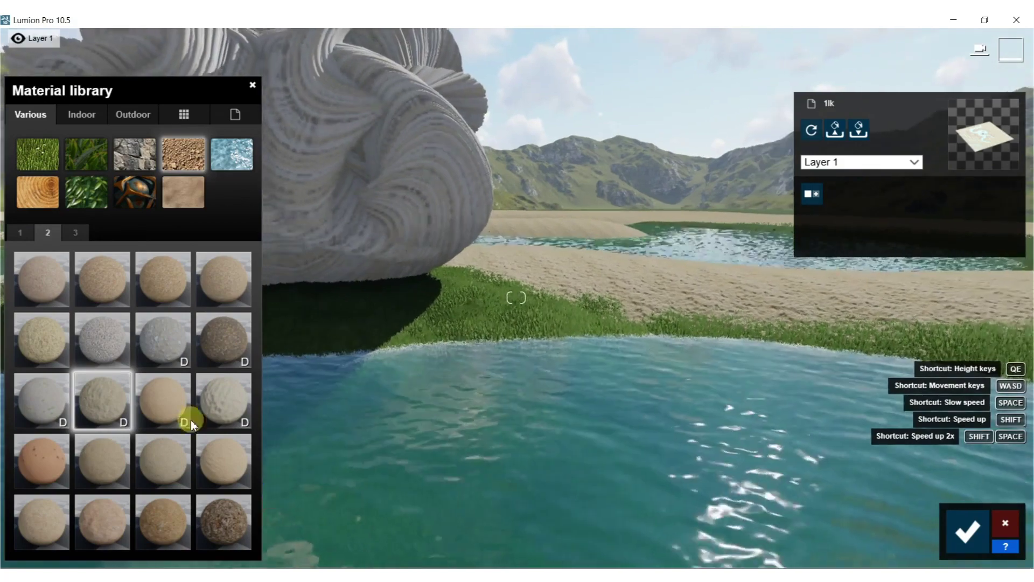
click(226, 395)
right_drag(515, 356, 505, 316)
key(w)
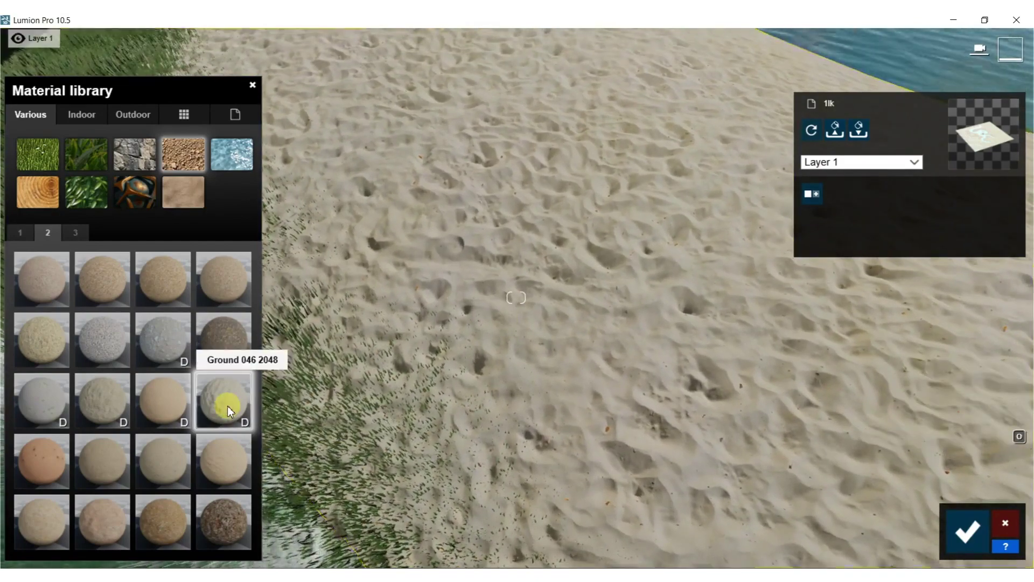
Assign Ground 046 2048 to the sand surface, increase its map scale and colorization, and slightly lower its displacement
click(227, 406)
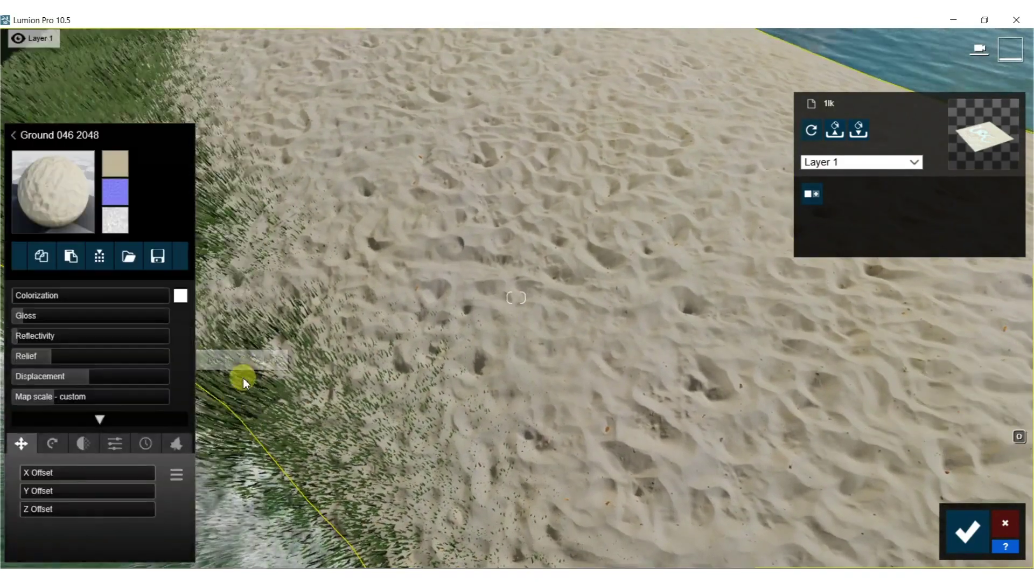
drag(53, 400, 71, 397)
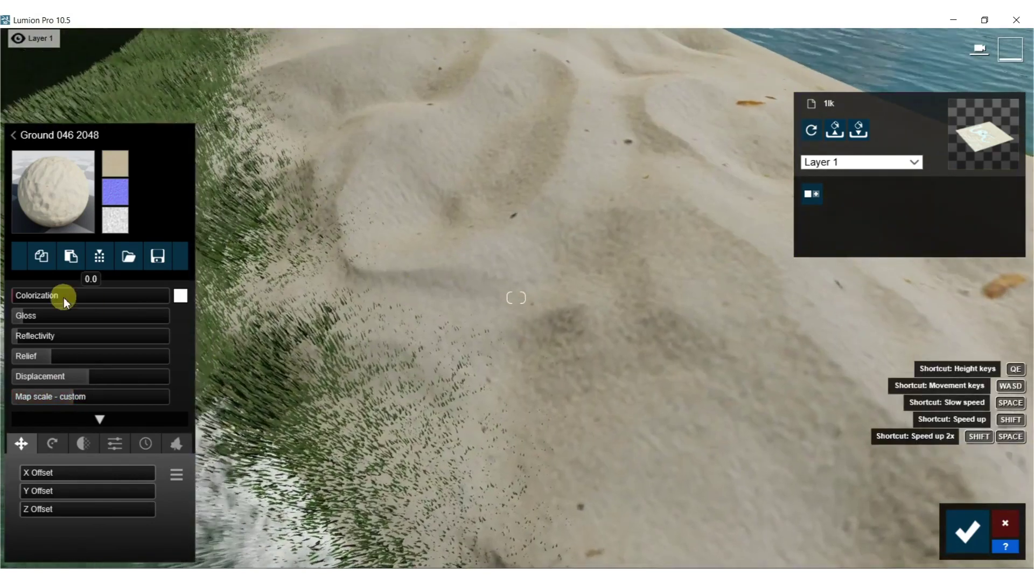
drag(63, 297, 146, 296)
mouse_move(76, 375)
mouse_down()
mouse_move(150, 375)
mouse_move(76, 376)
mouse_up()
Raise the relief and gloss of the sand's Ground 046 2048 material and slightly increase its map scale
right_drag(398, 342, 406, 319)
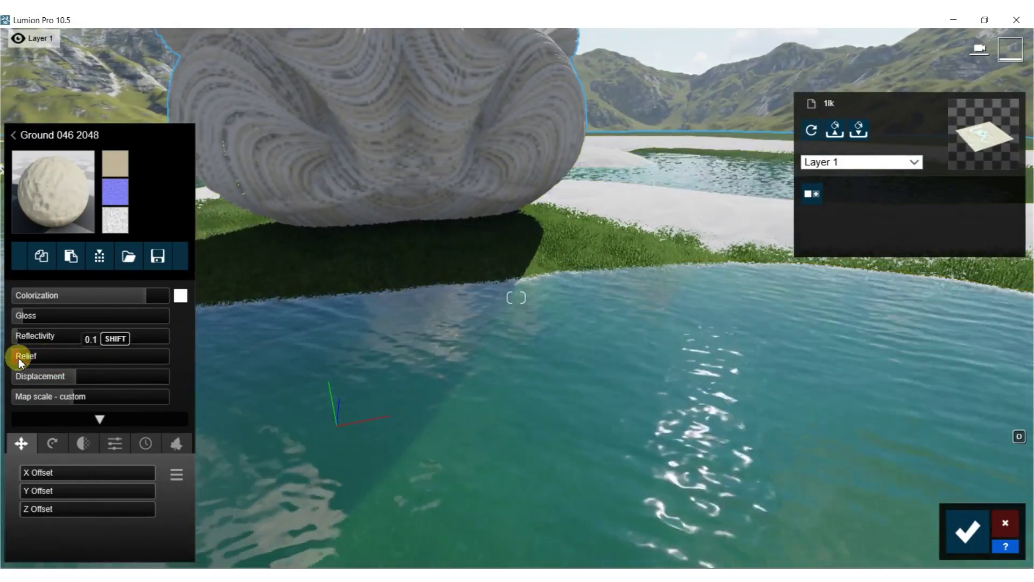
drag(48, 358, 58, 360)
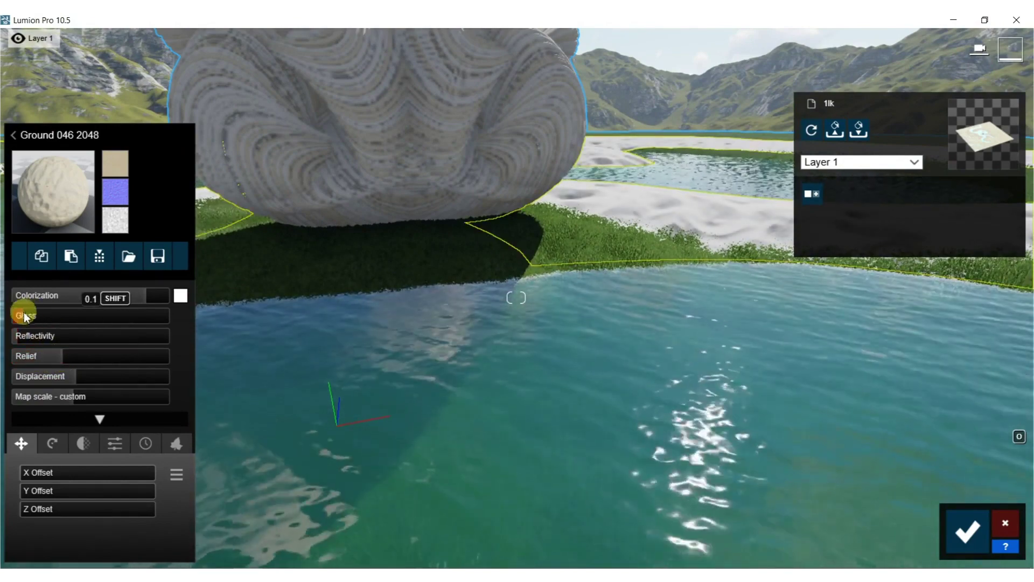
drag(40, 314, 58, 314)
right_drag(415, 376, 386, 311)
mouse_move(78, 378)
mouse_down()
mouse_move(74, 397)
mouse_move(98, 398)
mouse_move(70, 399)
mouse_move(83, 396)
mouse_up()
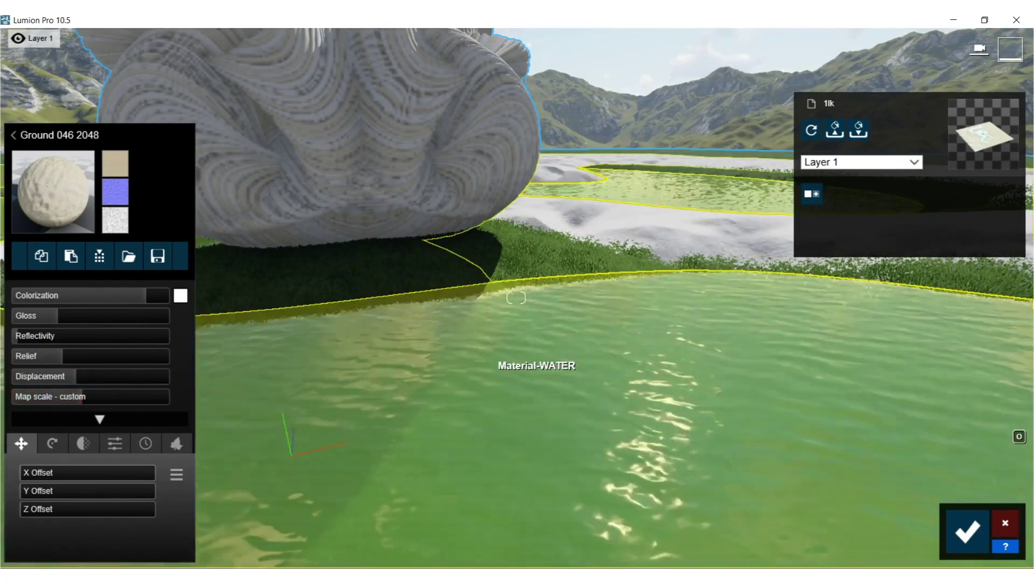
Reduce the grass size of the Wild Grass 01 material, setting its map scale to 0.4 and bending force to 0.2
right_drag(536, 375, 399, 326)
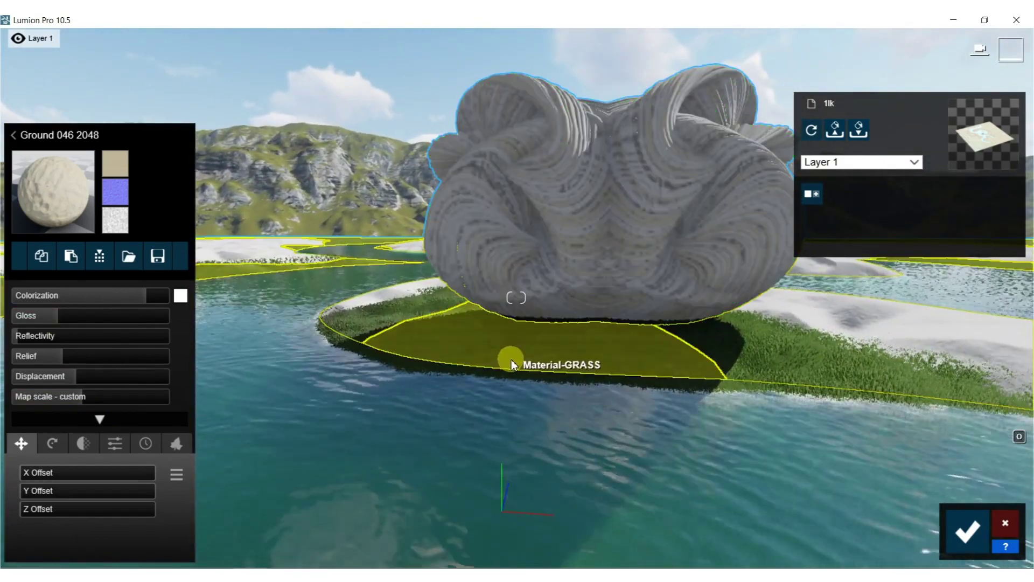
click(512, 359)
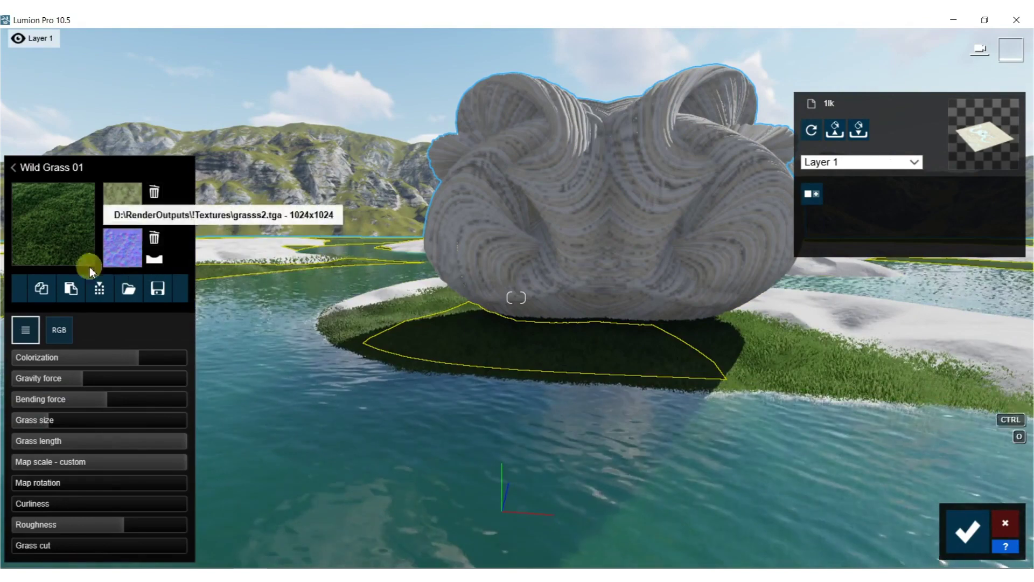
mouse_move(43, 423)
mouse_down()
mouse_move(24, 422)
mouse_move(33, 419)
mouse_up()
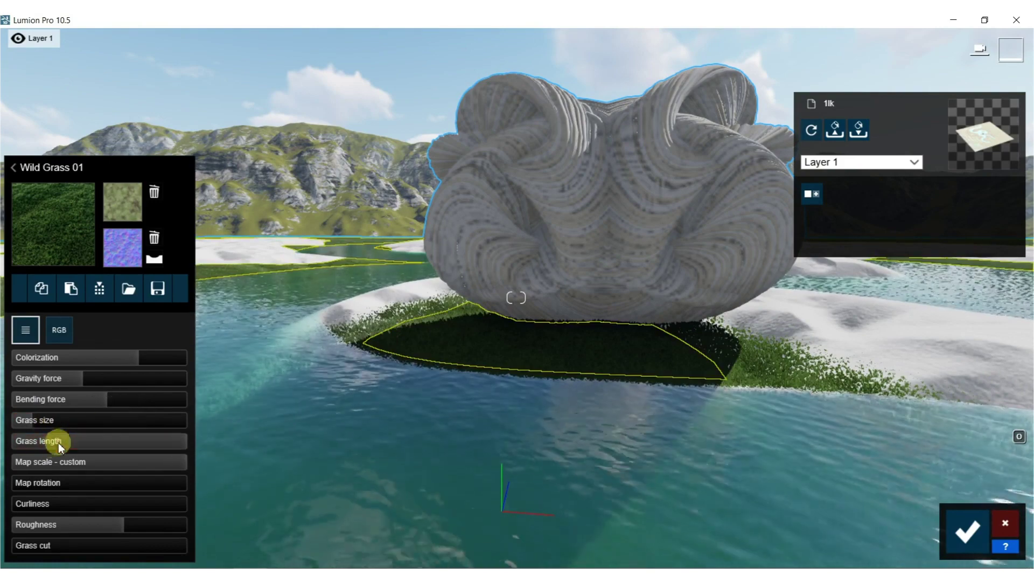
drag(103, 461, 82, 456)
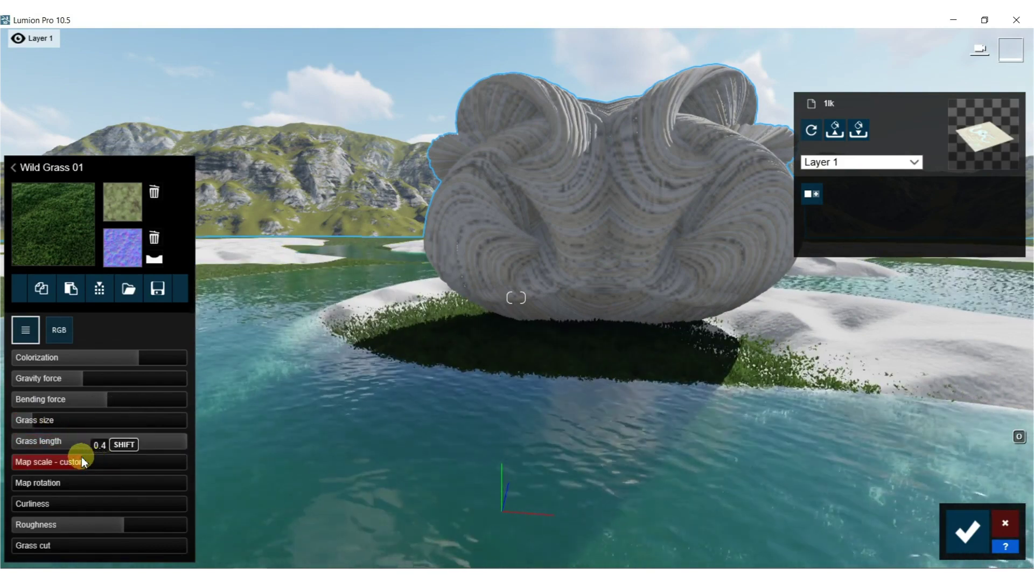
drag(93, 398, 44, 408)
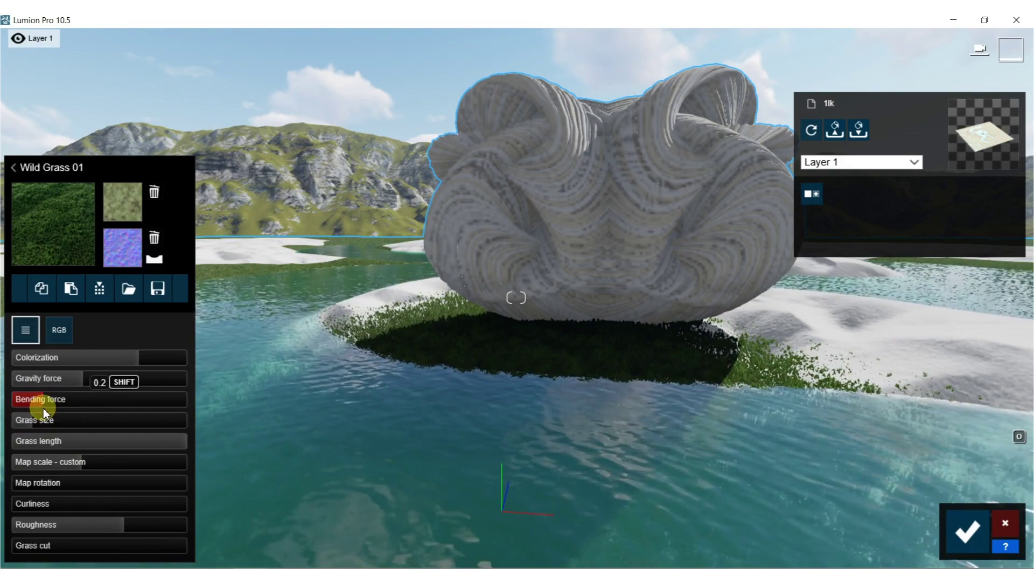
mouse_move(509, 423)
right_down()
mouse_move(549, 428)
mouse_move(509, 415)
right_up()
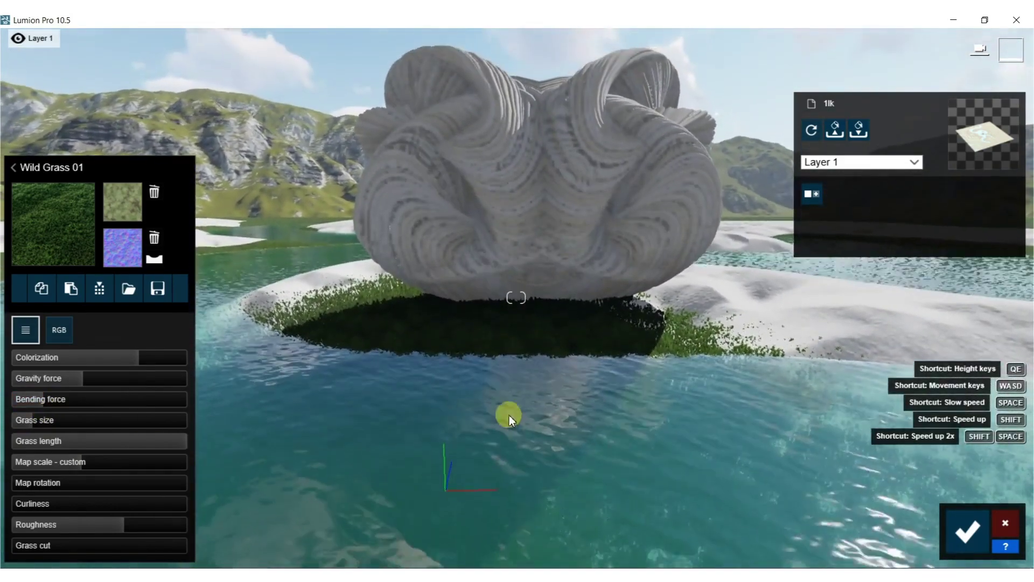
Try outdoor metals on the sculpture's Material-STONE_WALL strips, including Metal Rusty 004 1024 and Metal Rusty 001 1024
mouse_move(498, 335)
right_down()
mouse_move(501, 344)
mouse_move(454, 370)
right_up()
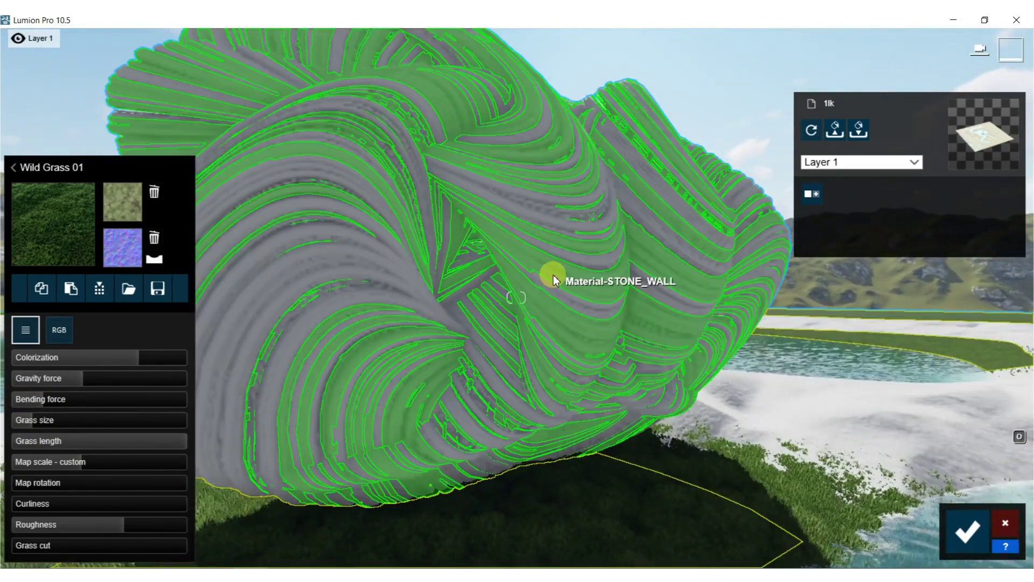
click(553, 275)
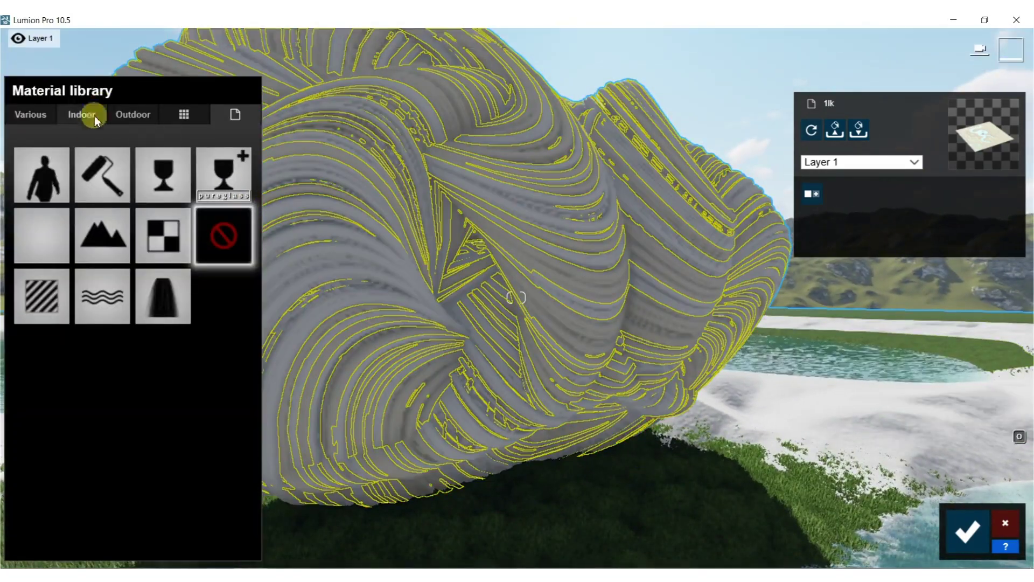
click(133, 114)
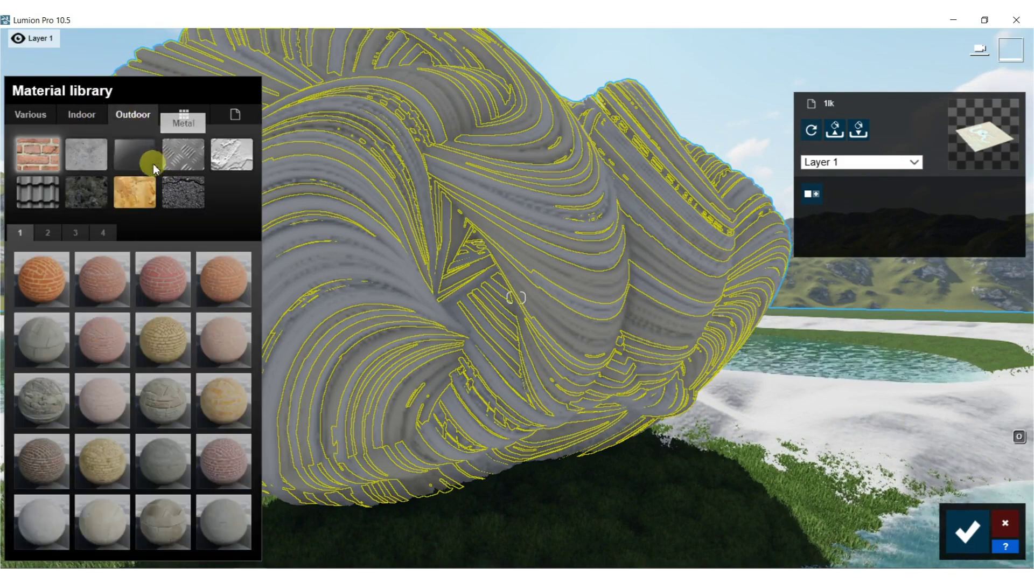
click(183, 155)
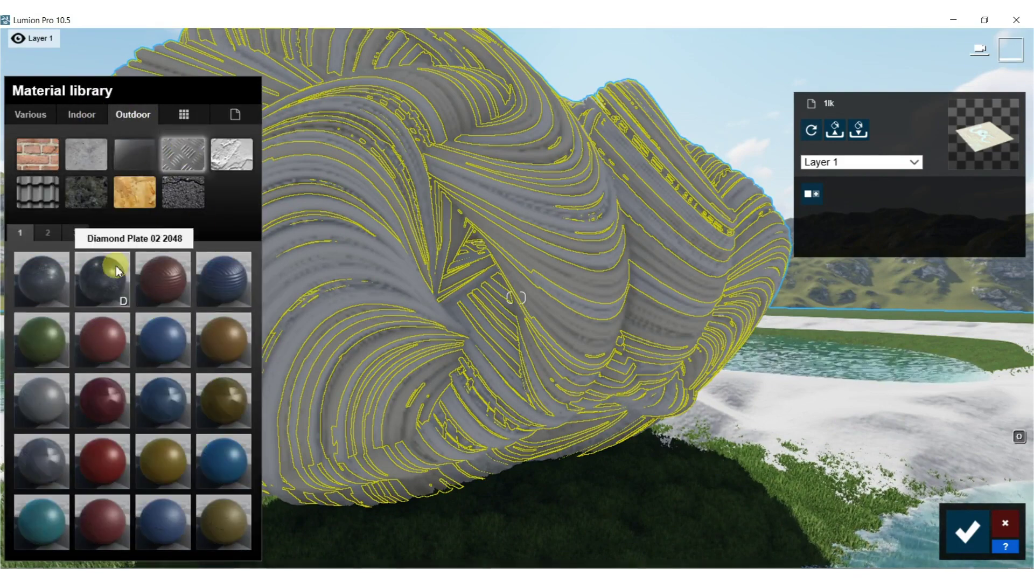
click(47, 232)
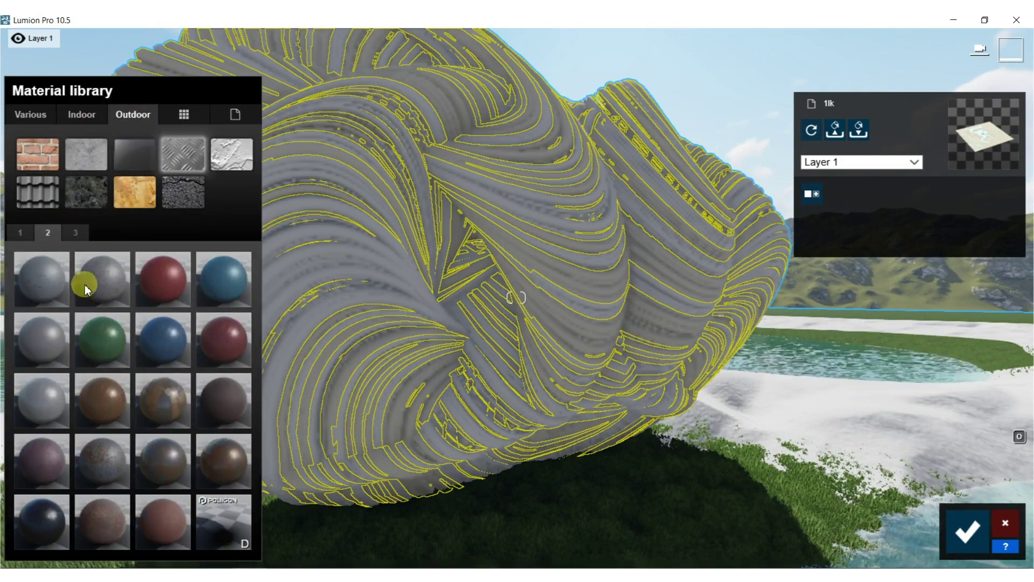
click(37, 335)
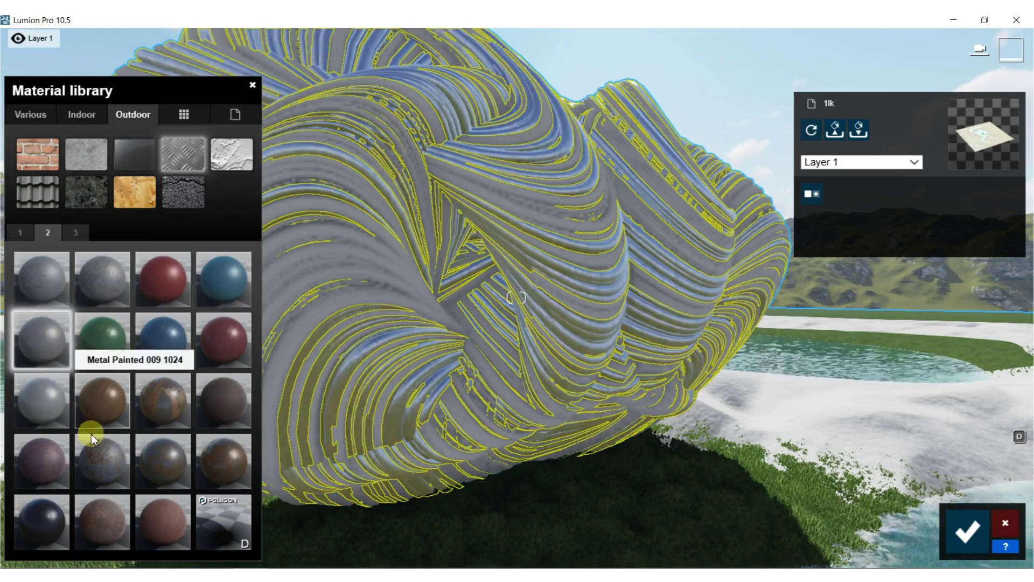
click(111, 461)
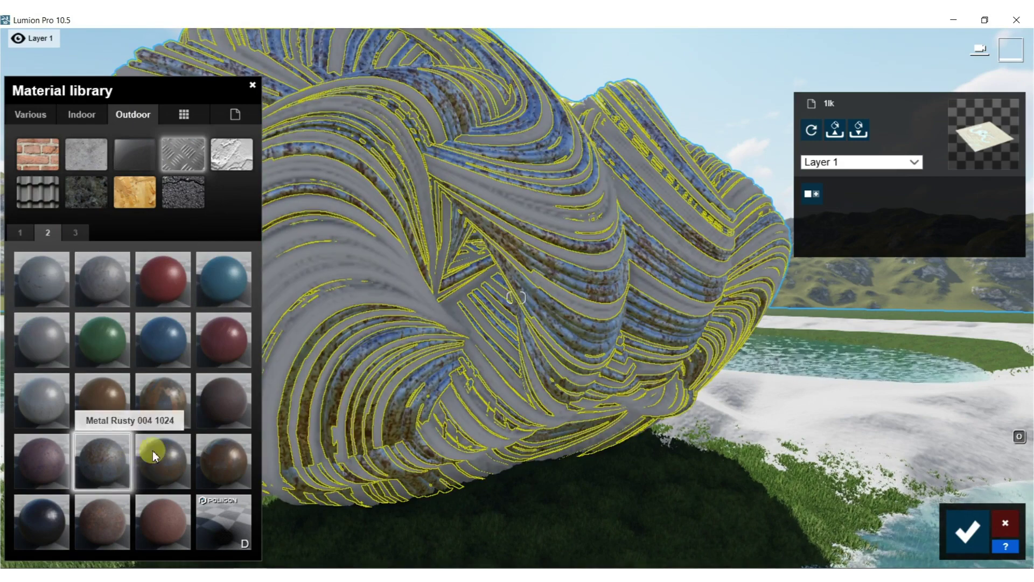
click(163, 405)
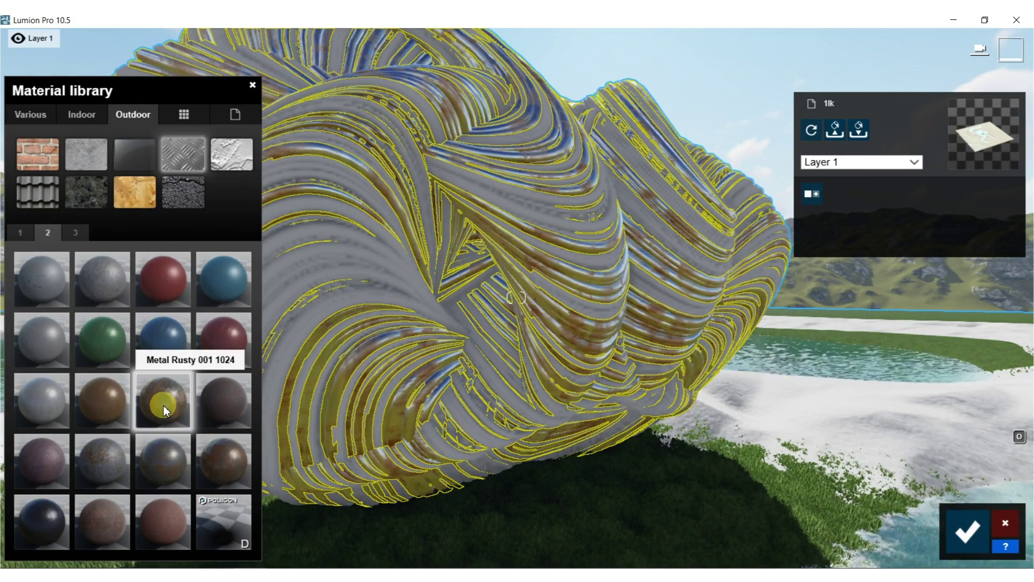
Try the copper-coloured indoor metal on the sculpture's Material-STONE_WALL strips
click(97, 114)
click(195, 155)
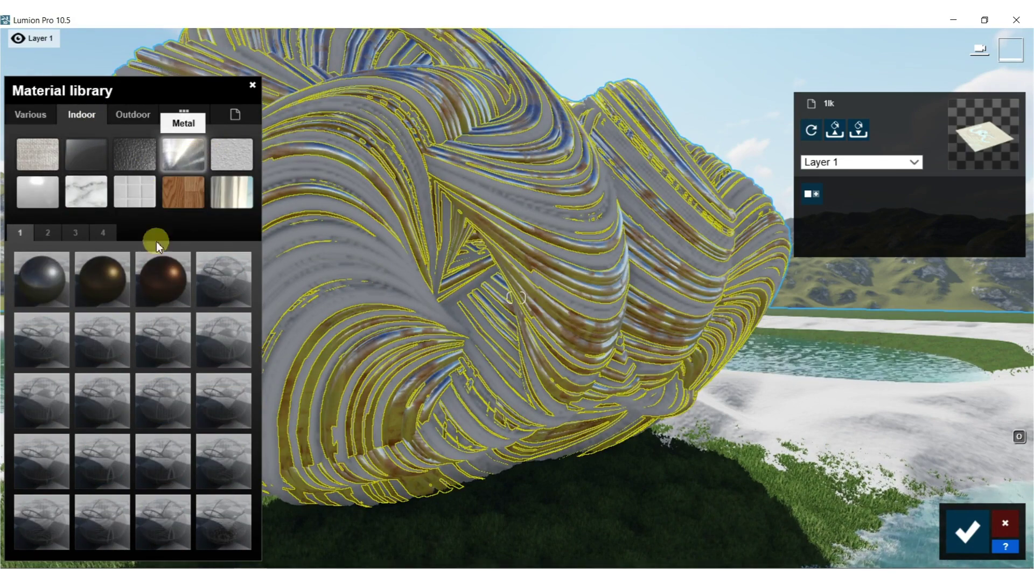
click(153, 268)
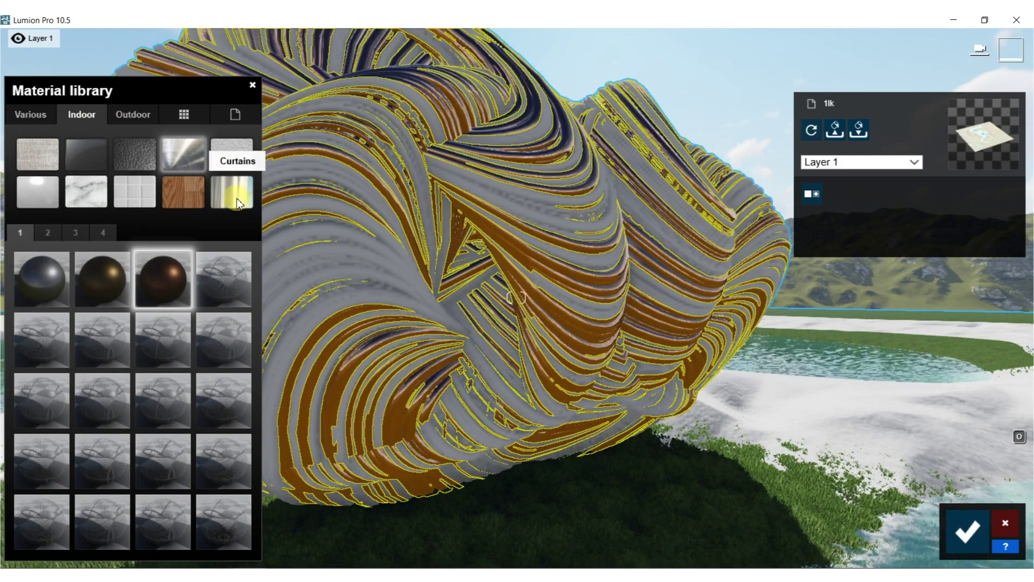
Try the indoor marbles Marble 007 1024 and Marble 014 1024 on the sculpture's Material-STONE_WALL strips
click(83, 189)
click(166, 331)
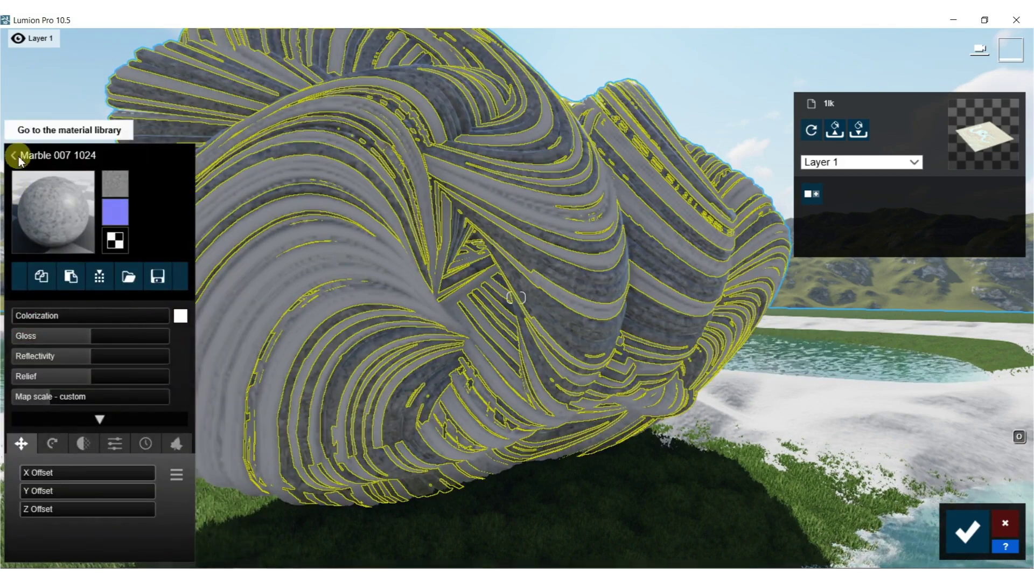
click(13, 159)
click(107, 457)
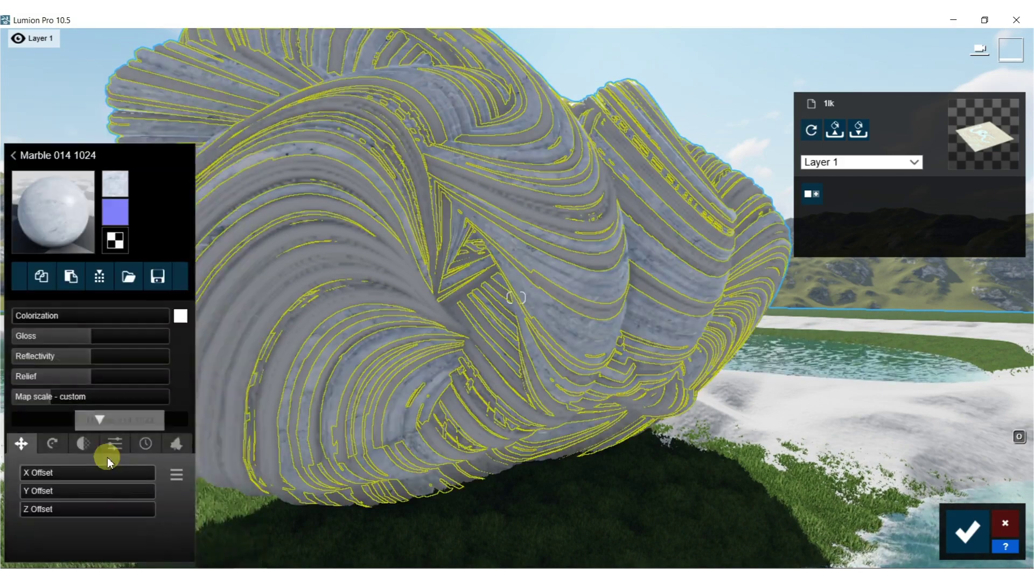
Try the outdoor metal Diamond Plate 02 2048 on the sculpture's plain grey strips between the marble ones
mouse_move(673, 361)
right_down()
mouse_move(647, 351)
mouse_move(544, 351)
right_up()
click(569, 288)
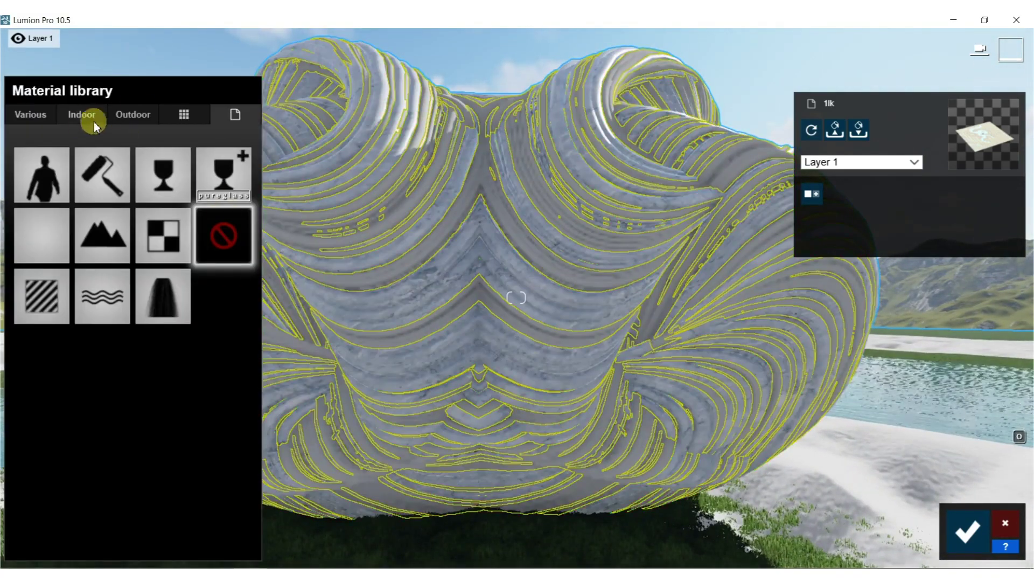
click(138, 110)
click(185, 151)
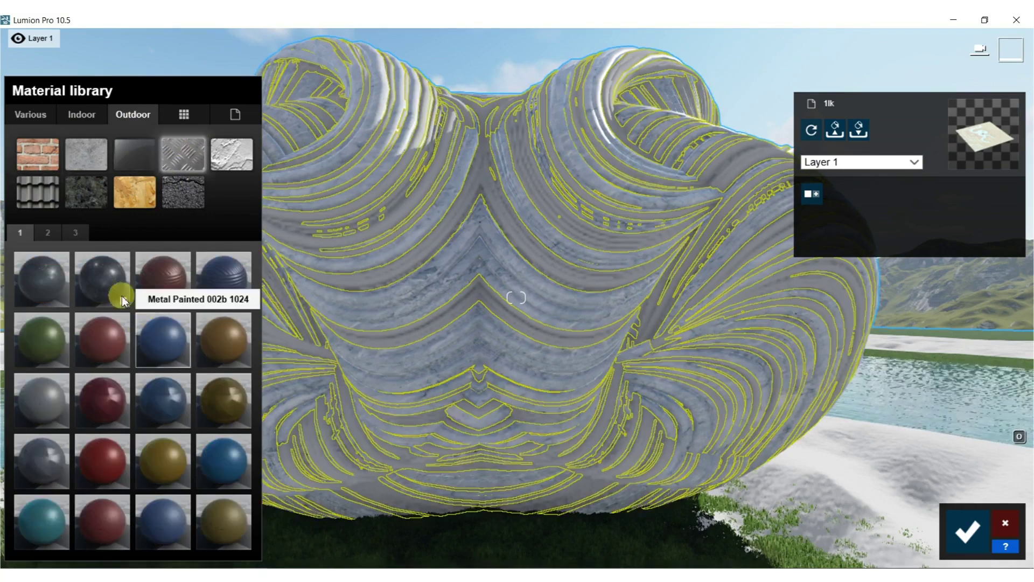
click(104, 269)
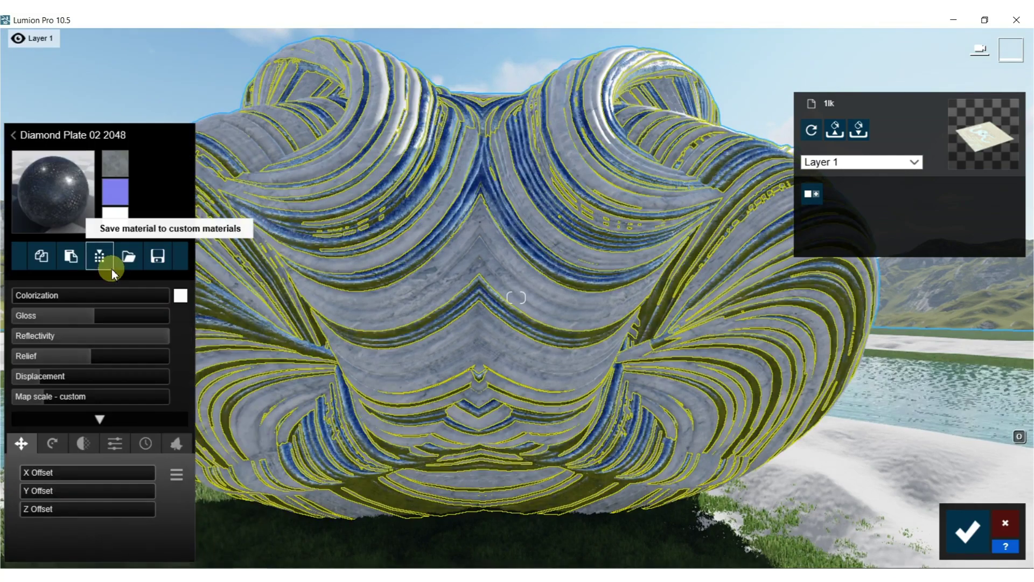
Assign the AgedIron material to the sculpture's strips that carry Diamond Plate 02 2048
click(13, 139)
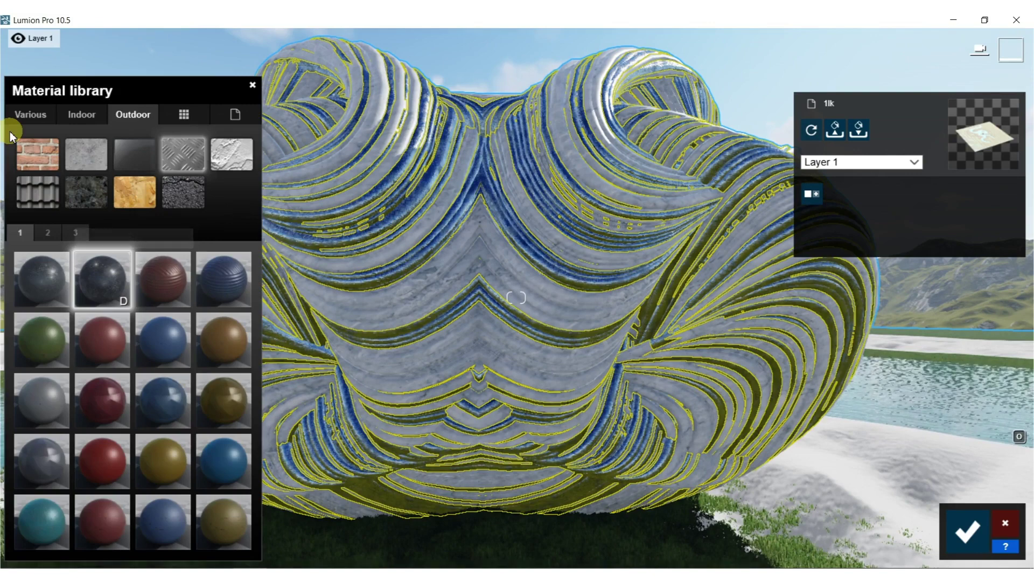
click(50, 117)
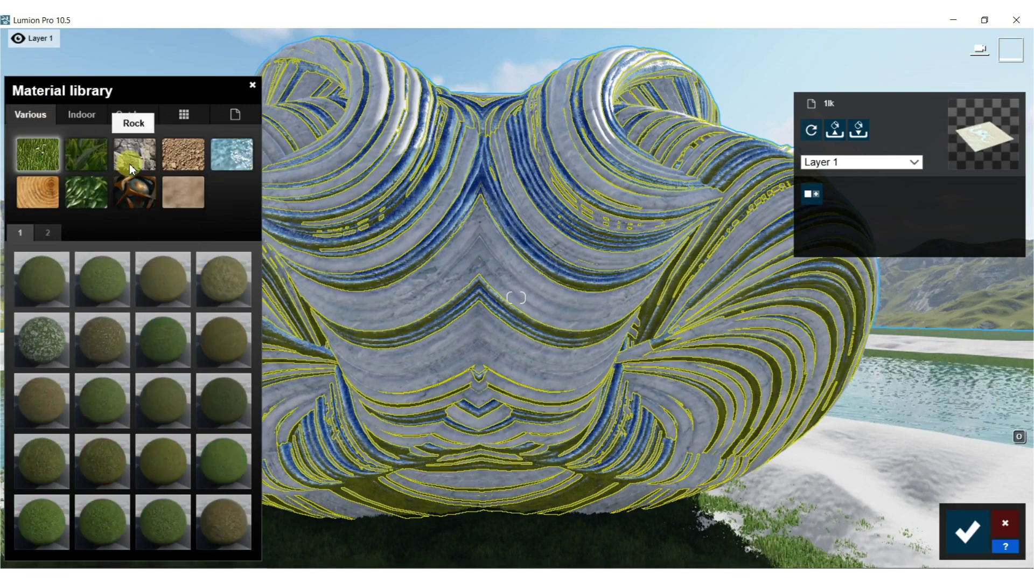
click(129, 194)
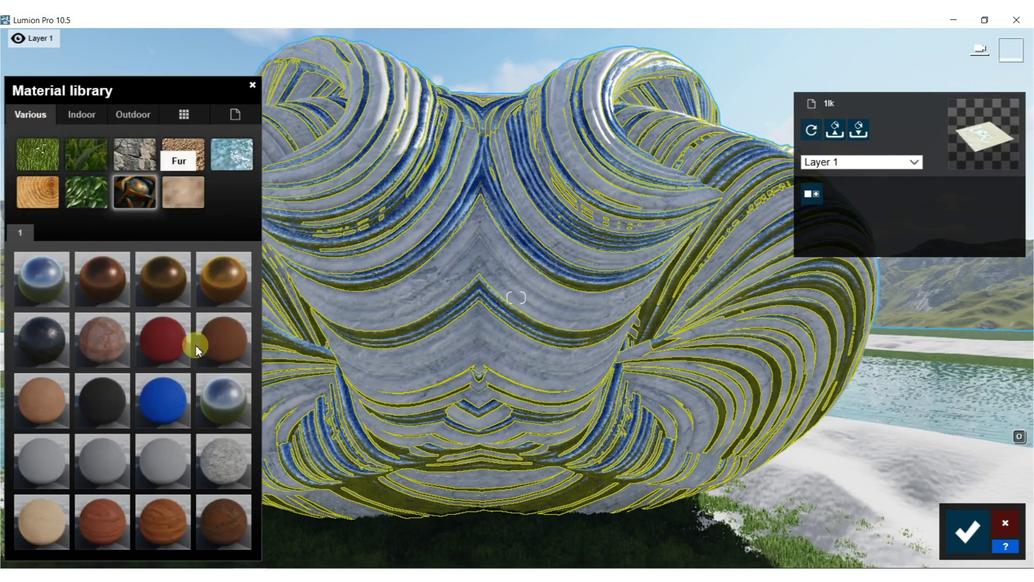
click(48, 342)
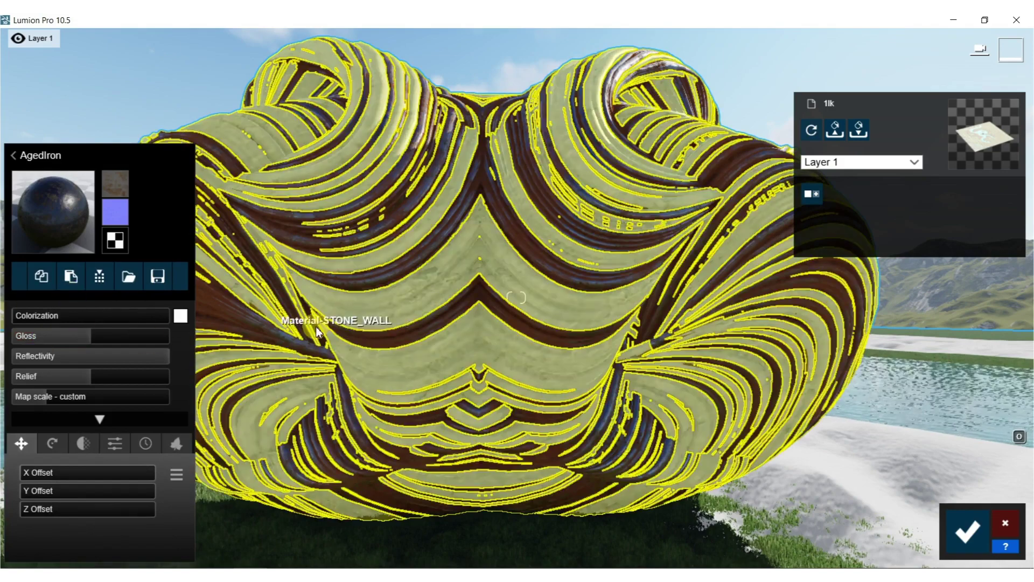
Replace the marble on the sculpture's Material-STONE_WALL strips with AgedIron2 and return to the material library
click(356, 313)
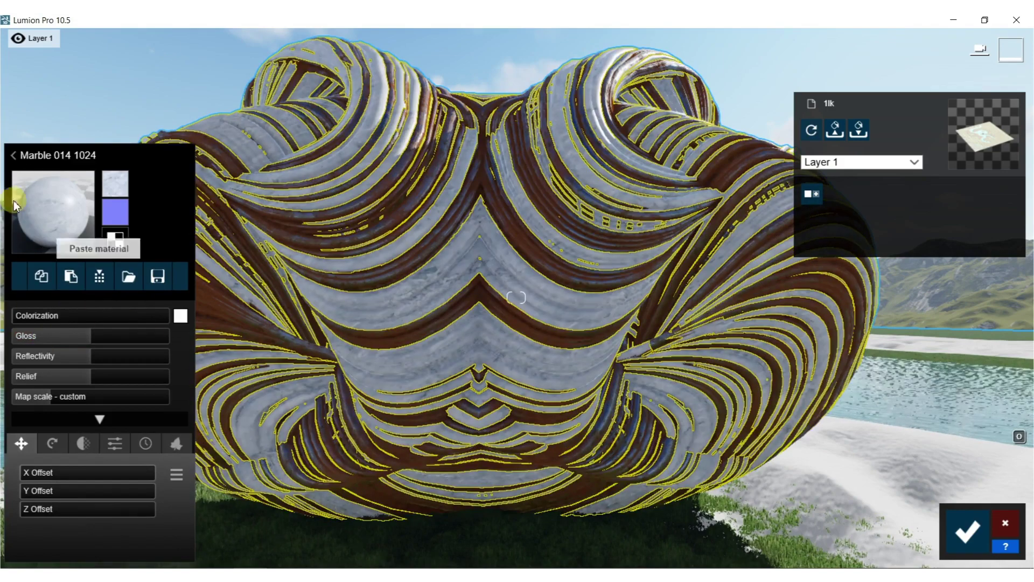
click(14, 156)
click(47, 116)
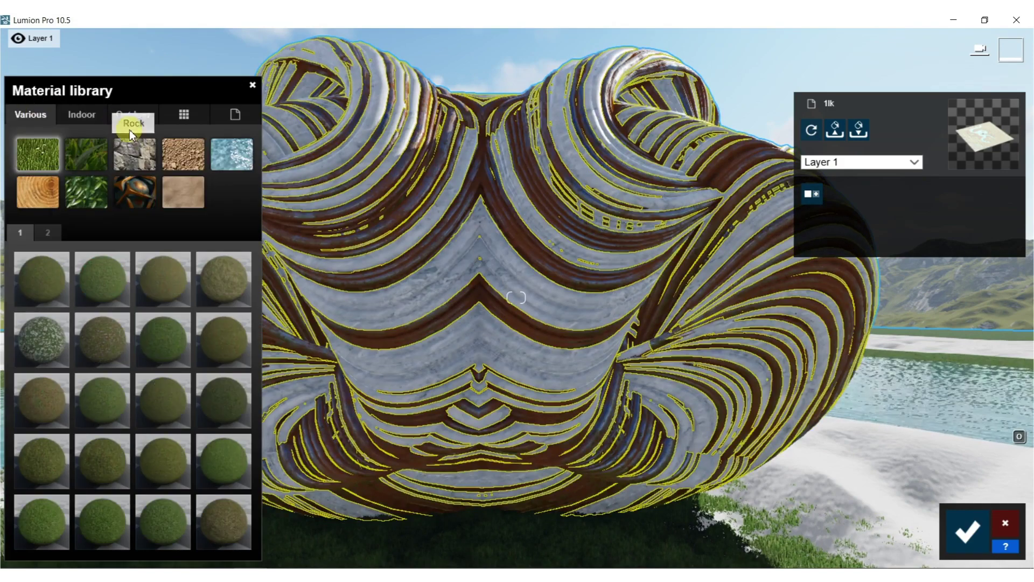
click(134, 190)
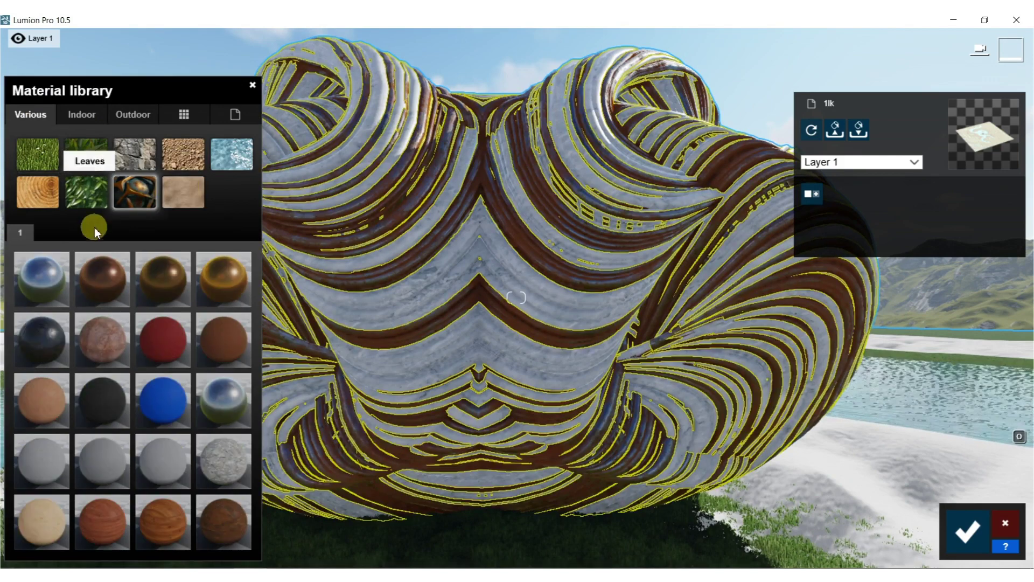
click(85, 338)
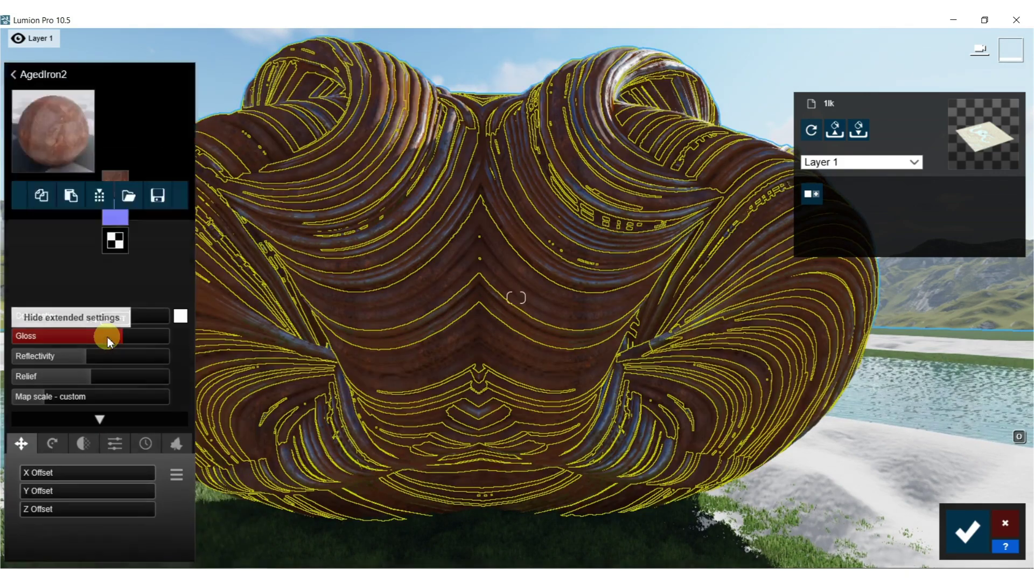
click(17, 154)
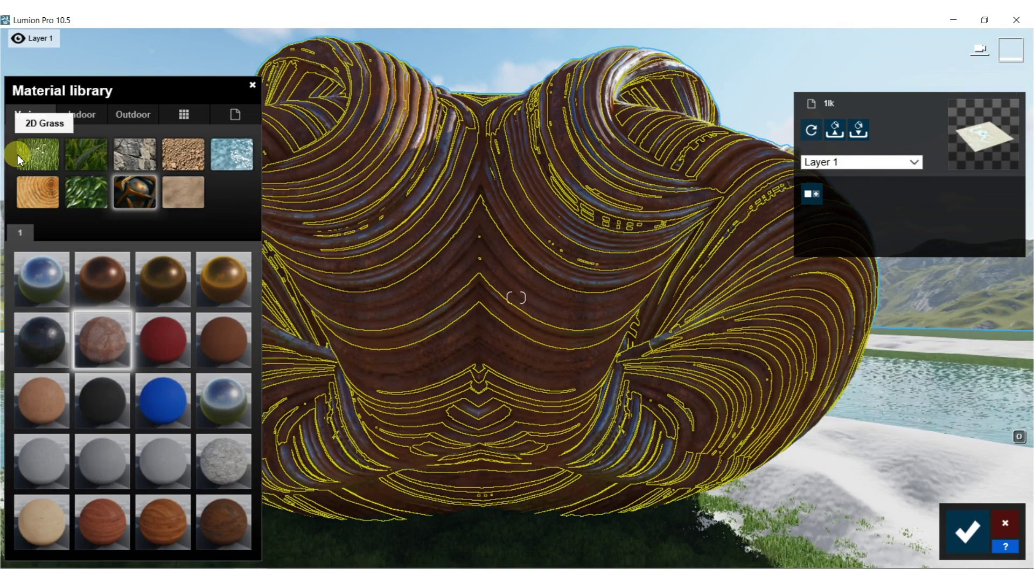
Assign AgedLeather4 to the sculpture's Material-STONE_WALL strips and set its white colorization to 1.0
click(118, 402)
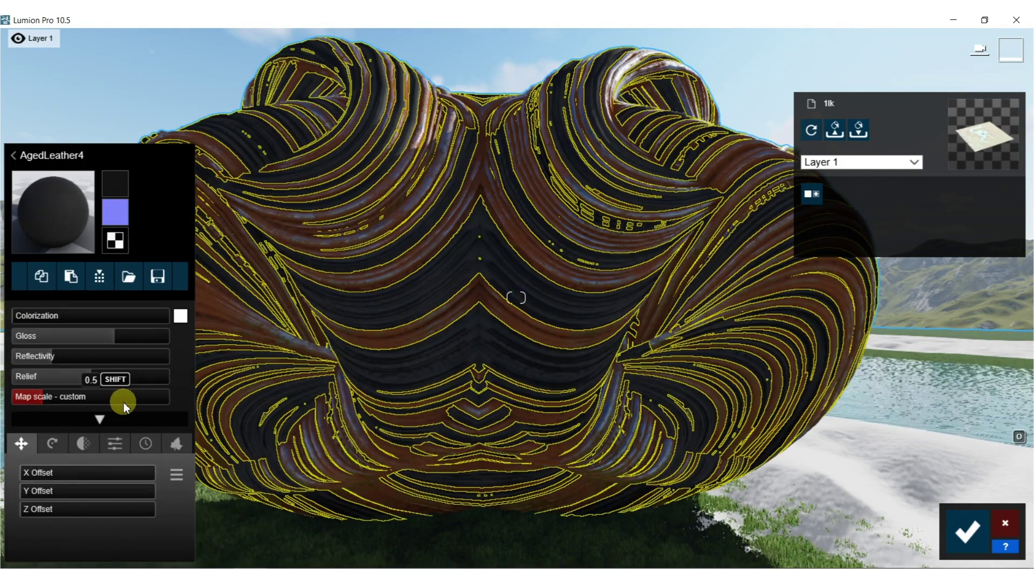
drag(24, 315, 190, 317)
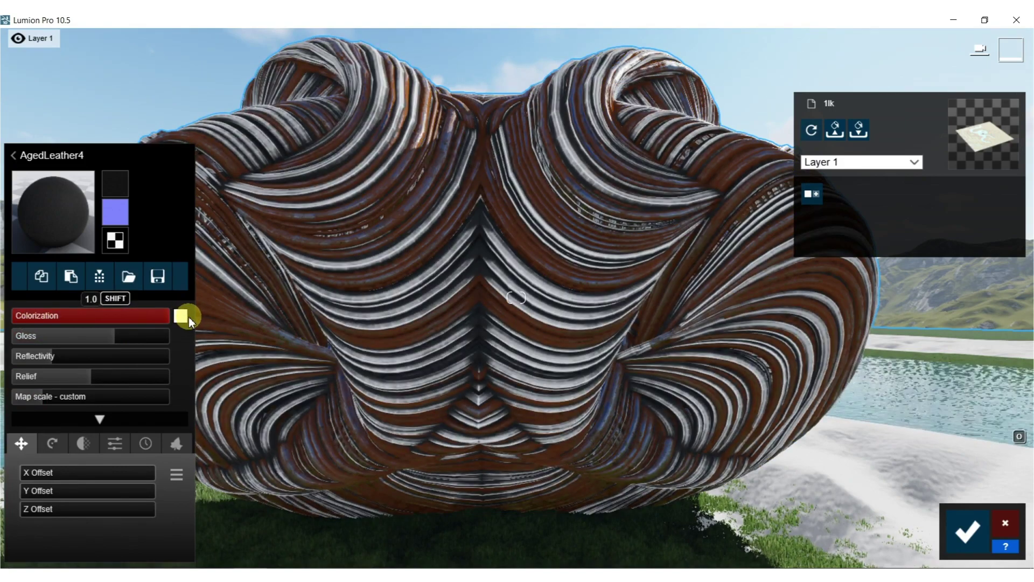
Raise the white colorization of the sculpture's AgedIron strips to full and save the material changes
click(372, 227)
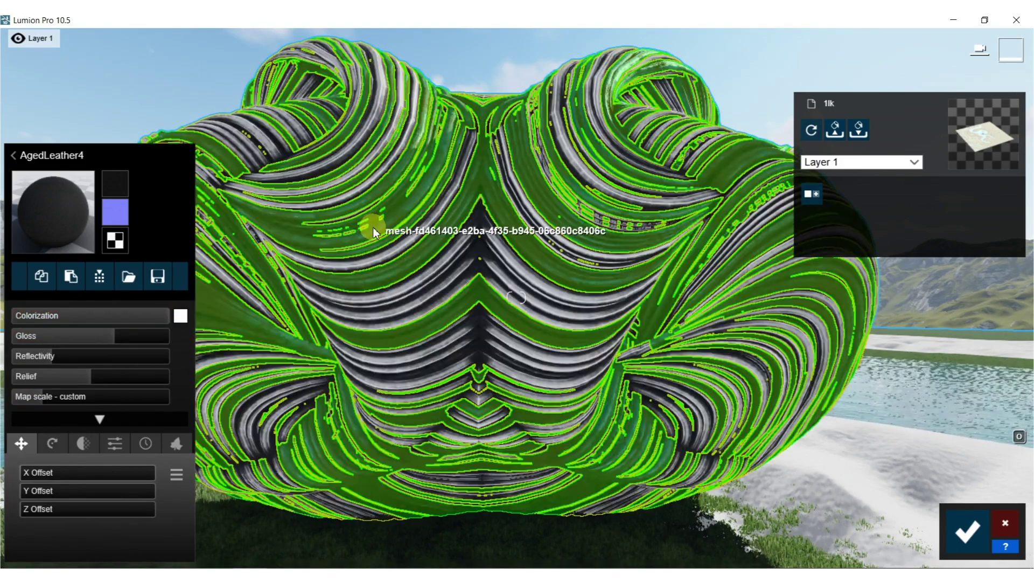
drag(25, 315, 176, 319)
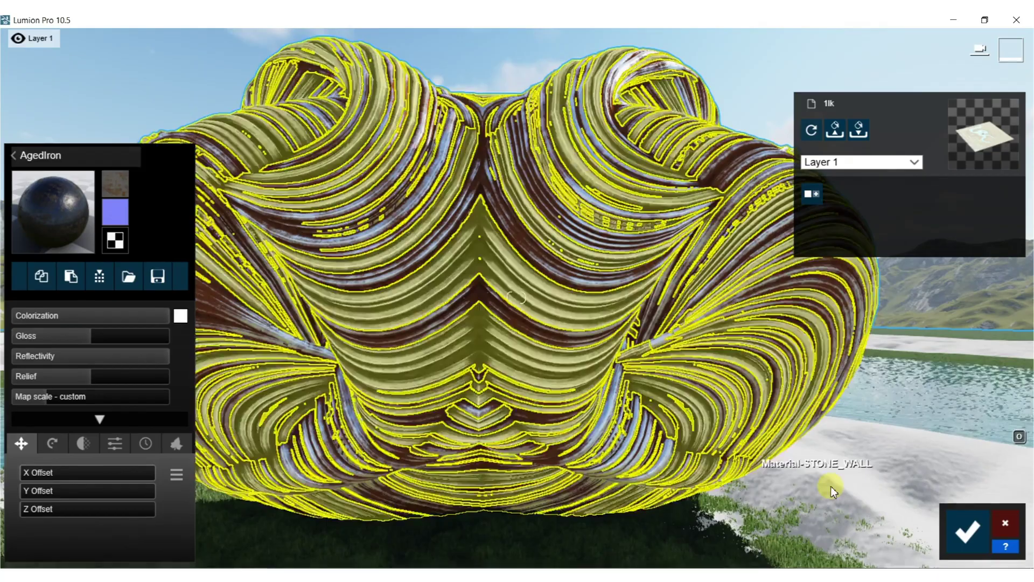
right_drag(503, 397, 814, 441)
key(s)
key(d)
click(967, 531)
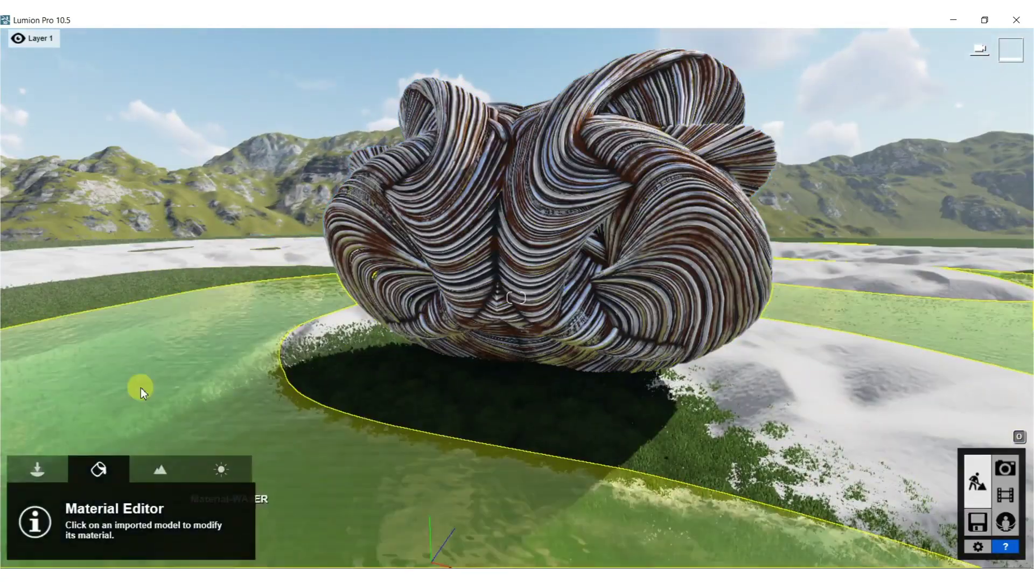
Place the forest wood object Log 015 on the sunlit grass beside the sculpture's shadow
click(33, 473)
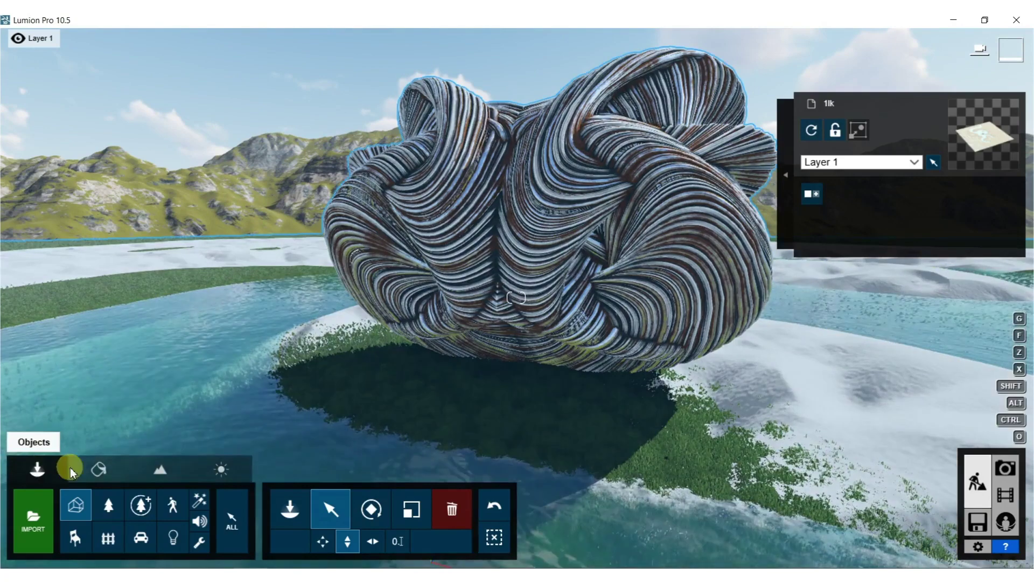
click(173, 505)
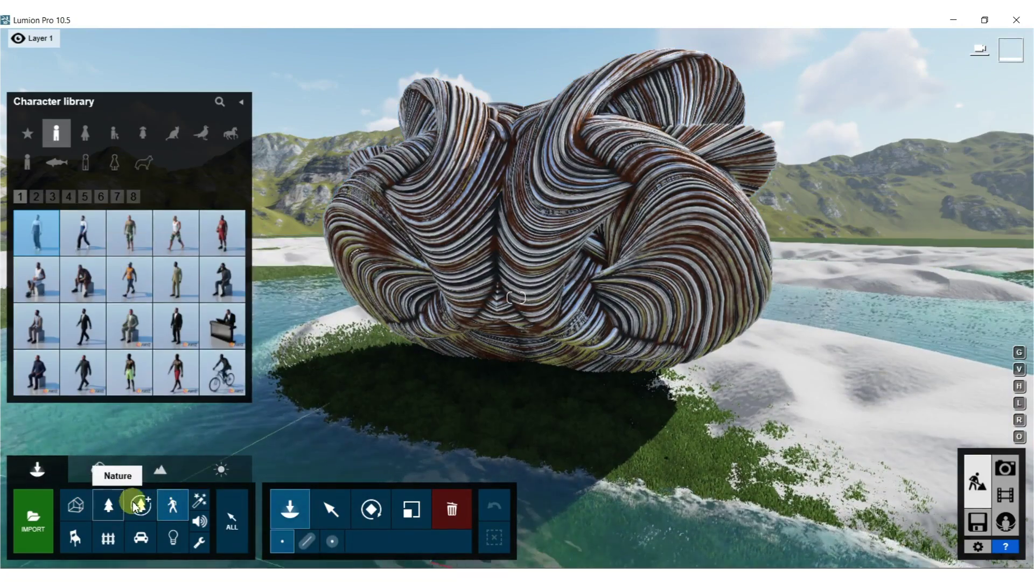
click(109, 505)
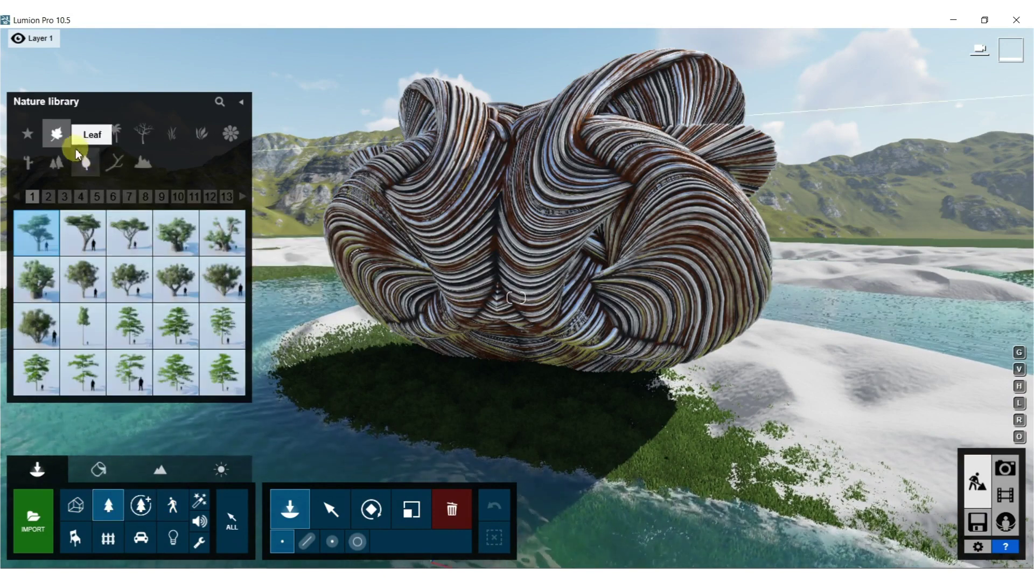
click(116, 166)
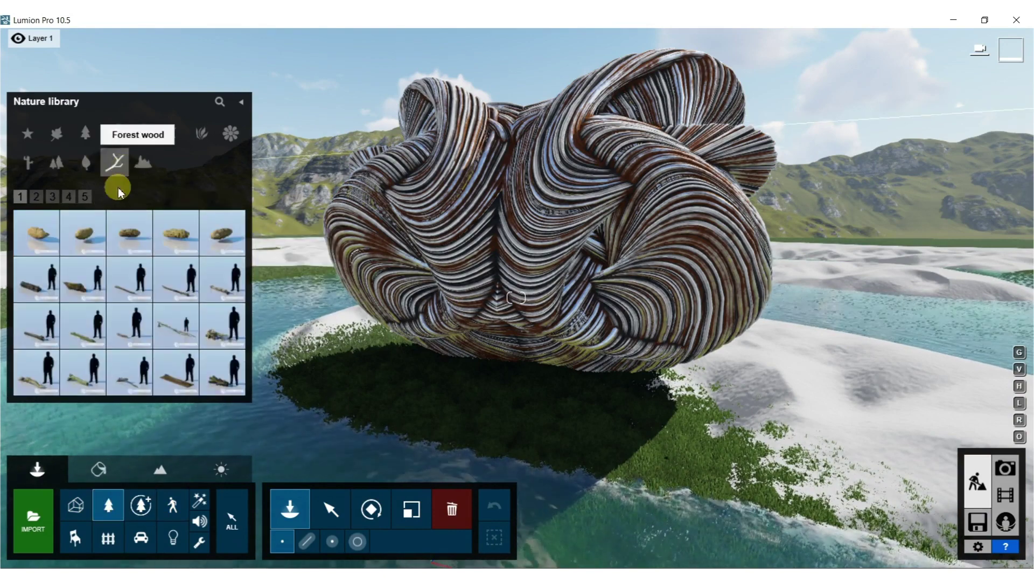
click(222, 387)
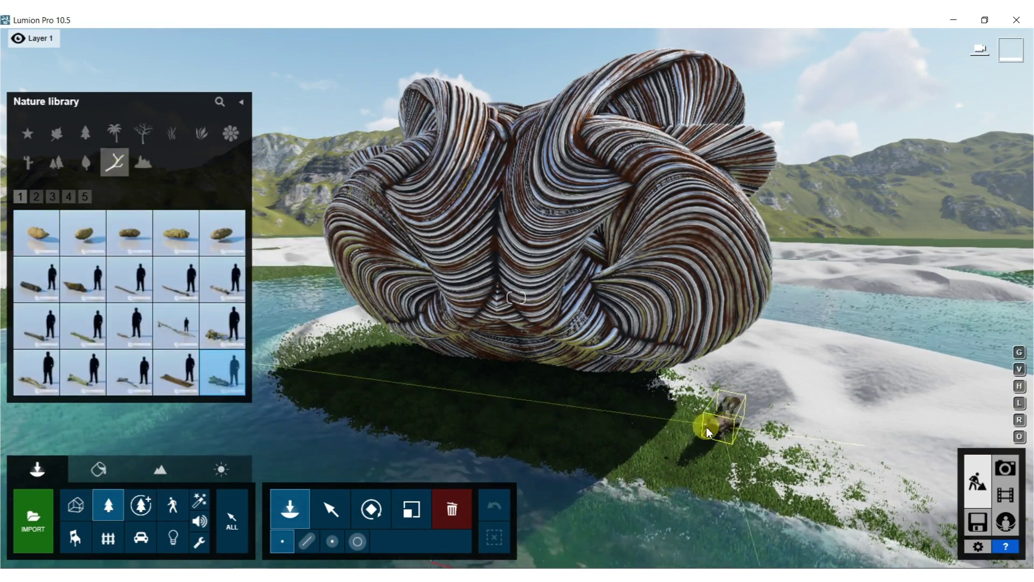
click(703, 426)
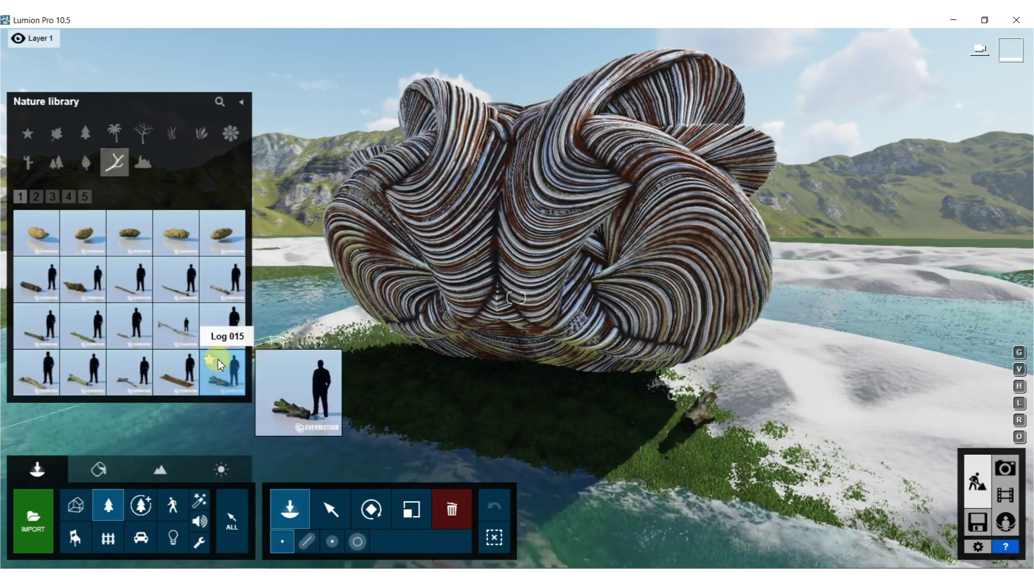
Place another Log 015 and a Log 006 on the shaded grass under the sculpture
click(216, 376)
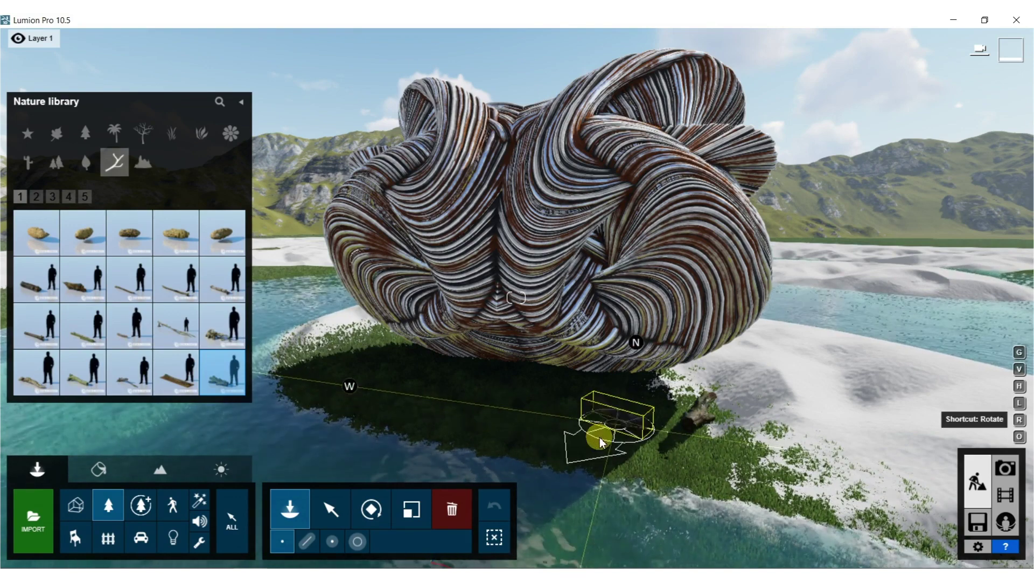
click(34, 340)
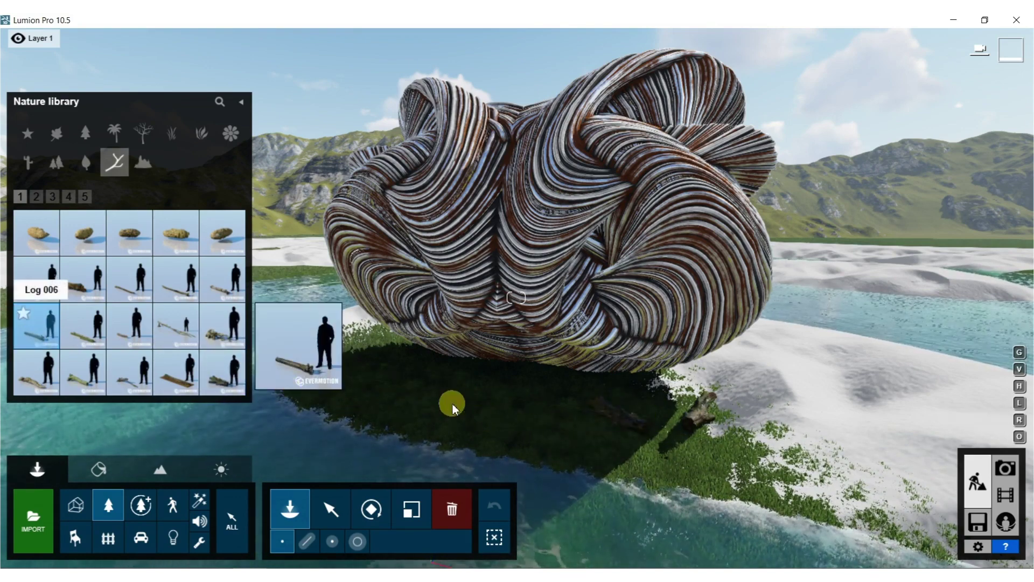
click(451, 410)
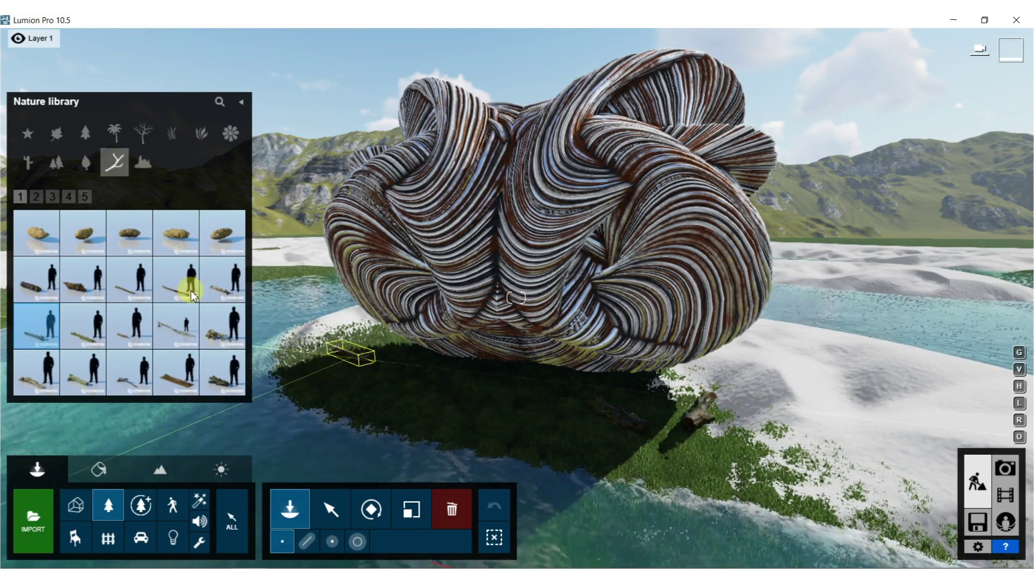
Scatter fallen-leaf patches from the nature library over the water along the shore in front of the sculpture
click(92, 163)
click(133, 333)
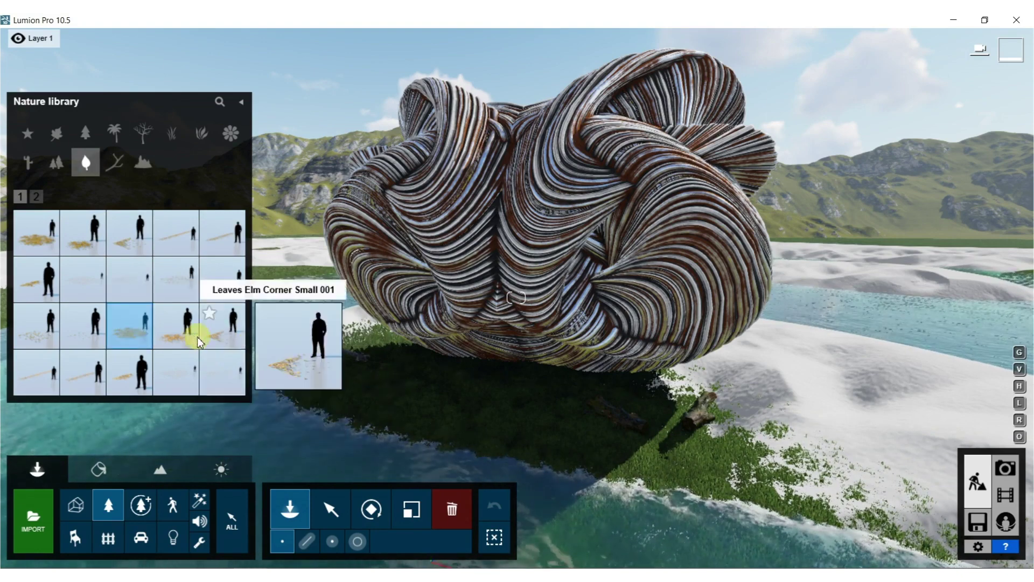
click(178, 285)
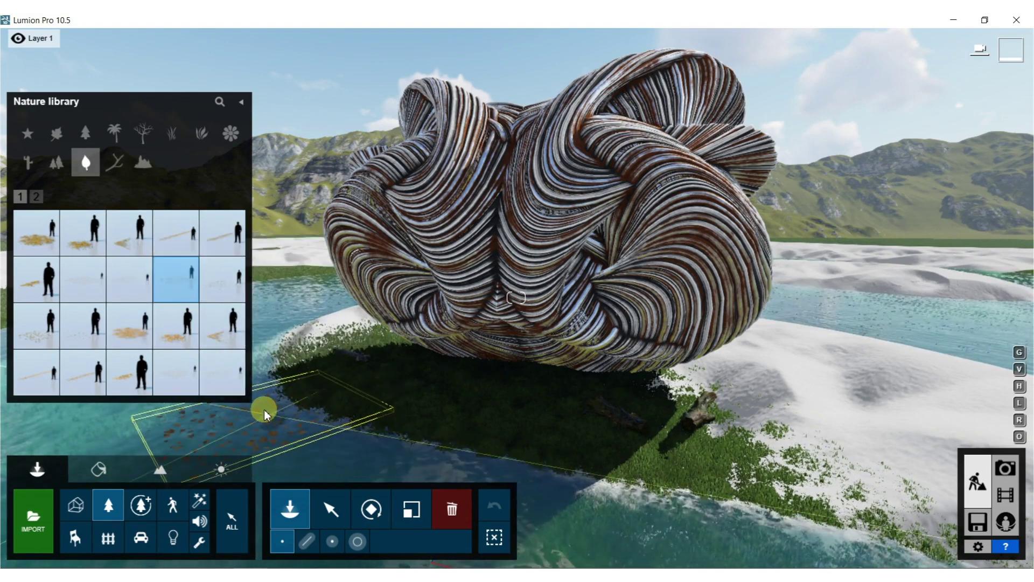
click(267, 398)
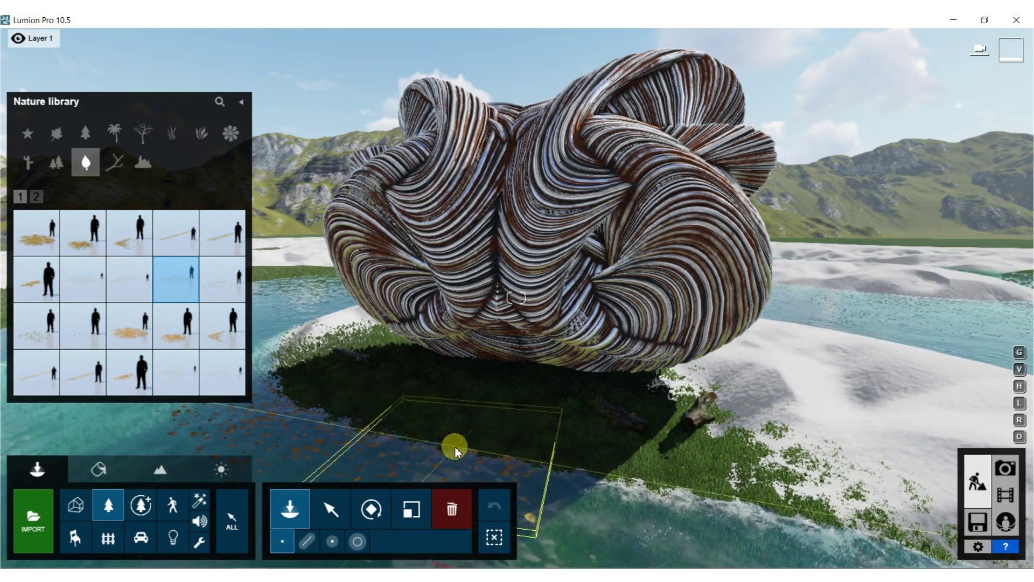
click(684, 504)
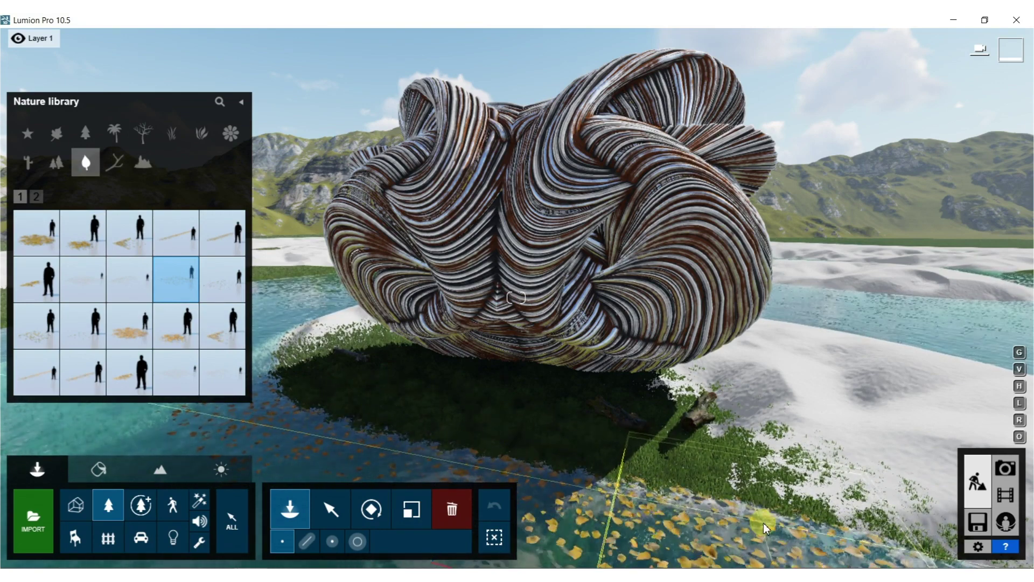
Extend the same fallen-leaf patches along the shoreline on both sides of the sculpture's island
mouse_move(300, 463)
right_down()
mouse_move(227, 463)
mouse_move(476, 356)
right_up()
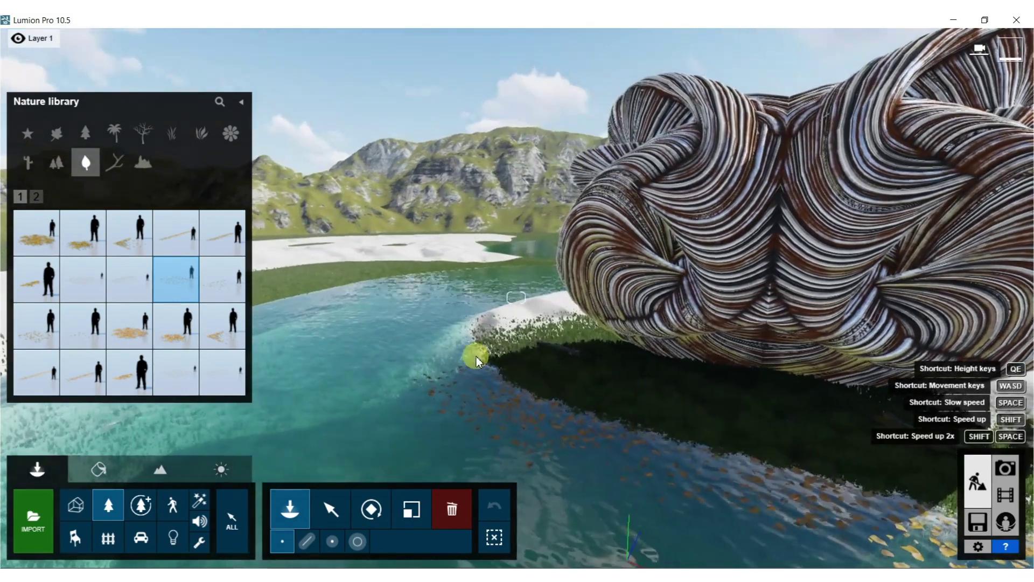
click(451, 328)
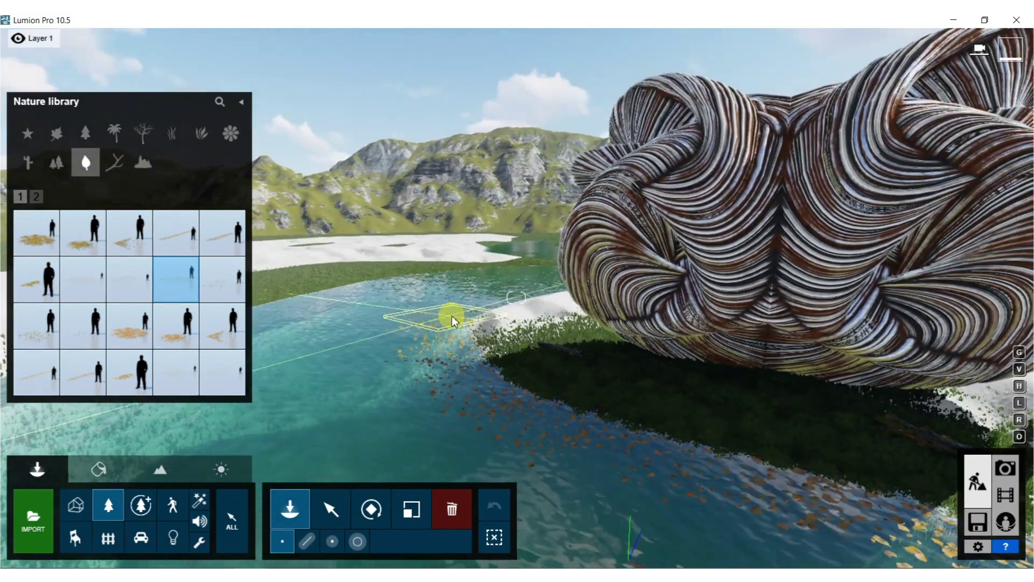
click(414, 396)
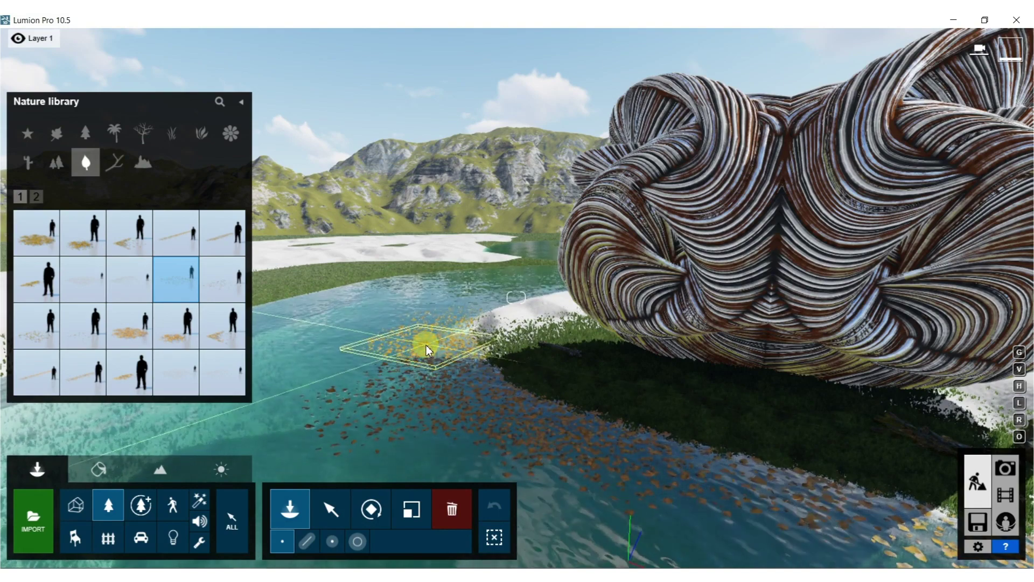
mouse_move(428, 323)
right_down()
mouse_move(507, 323)
mouse_move(471, 371)
right_up()
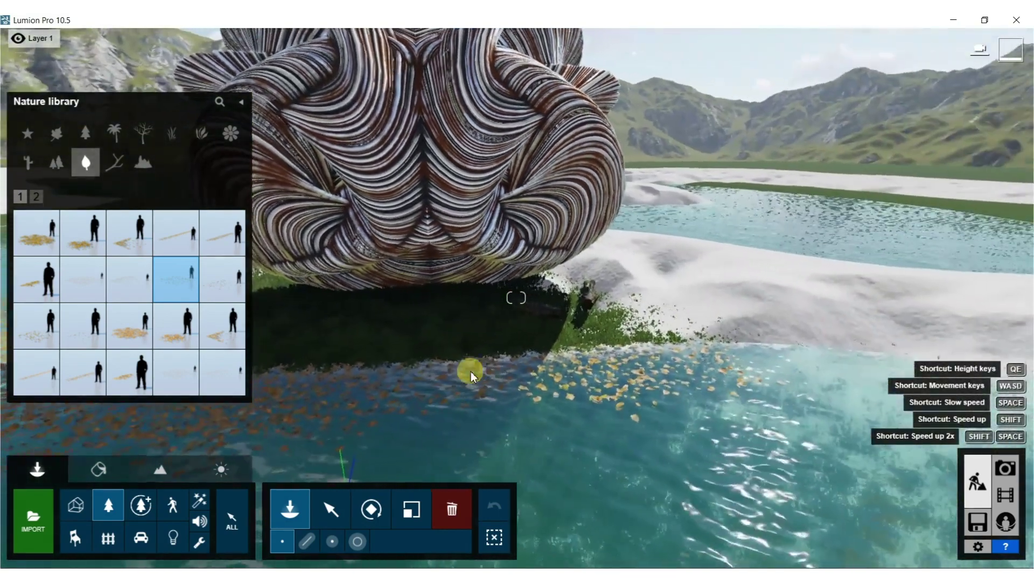
click(798, 358)
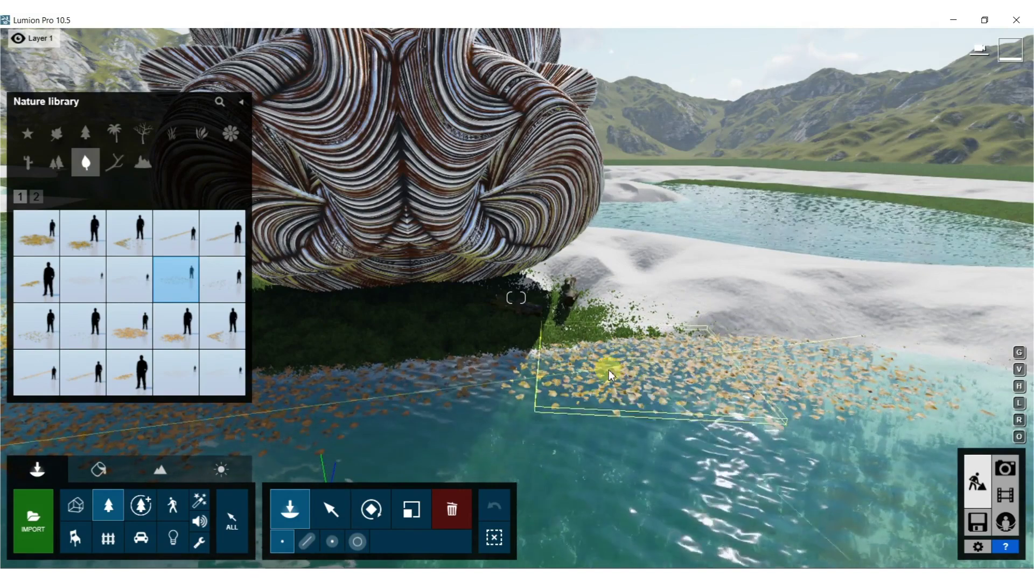
Place a large round stone and a smaller Stone 012 on the grass near the log beside the sculpture
click(148, 160)
click(95, 368)
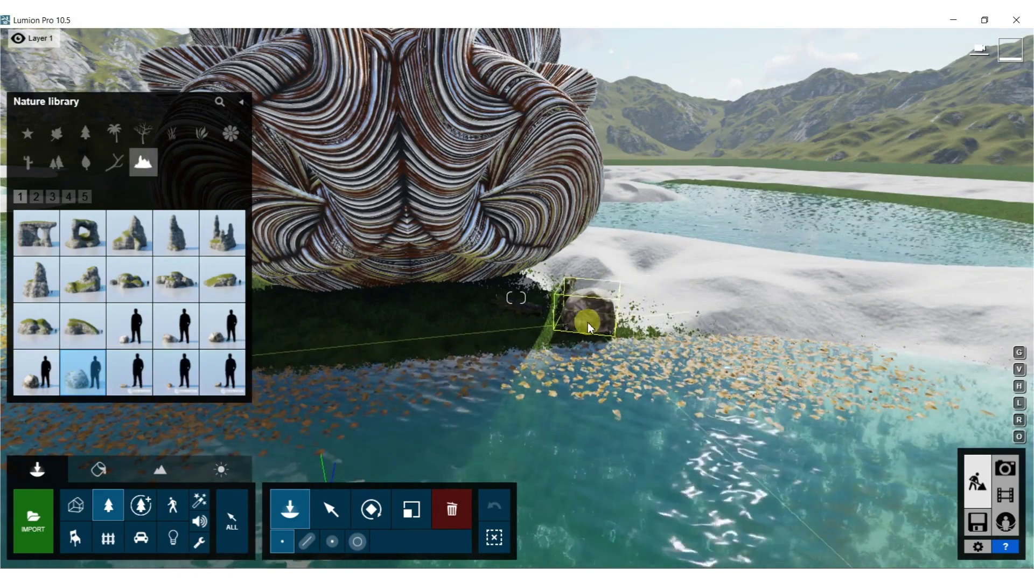
click(593, 327)
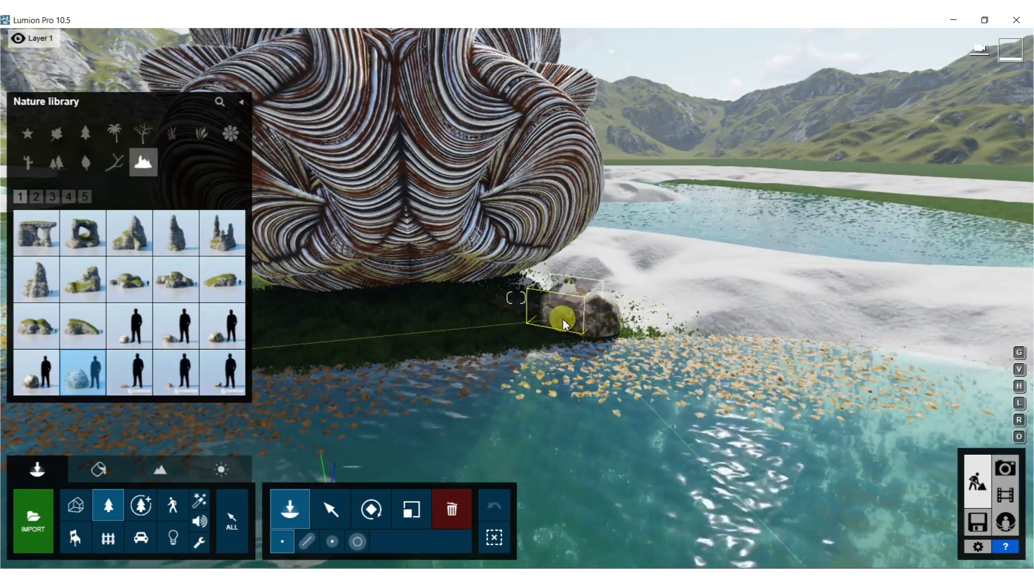
click(140, 331)
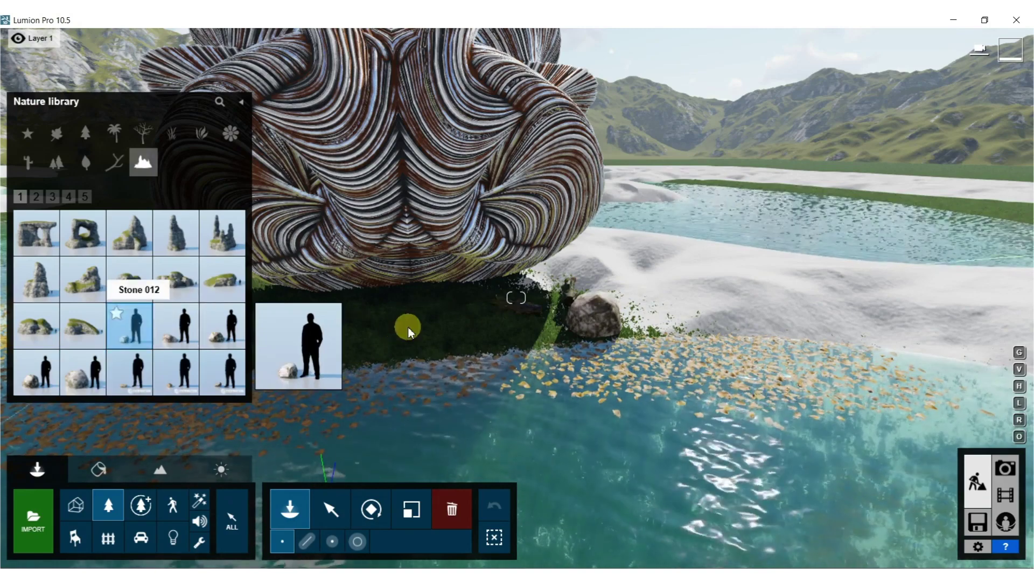
click(552, 341)
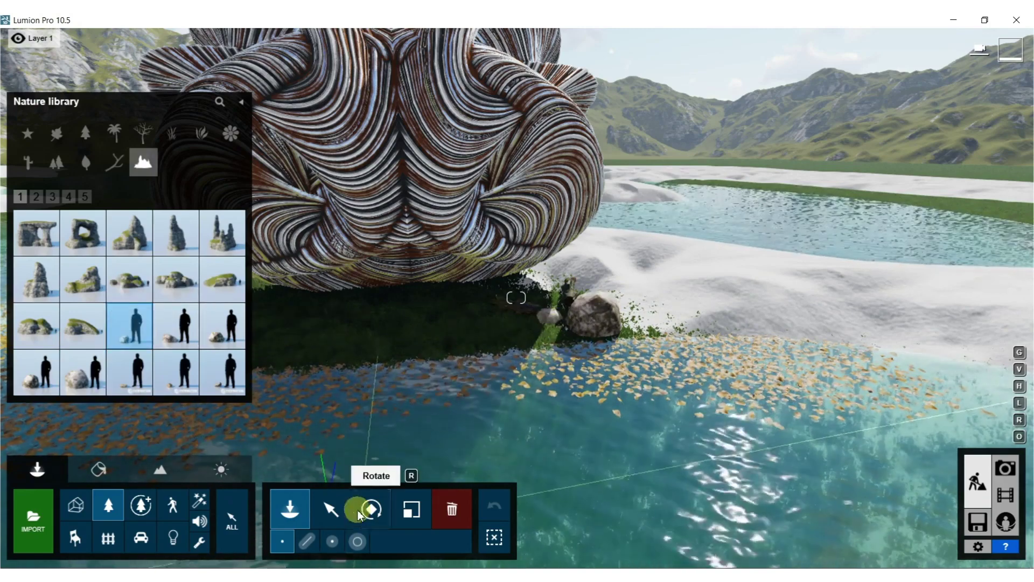
Lower the large stone and Stone 012 vertically so they sit deeper in the ground
click(331, 506)
click(348, 541)
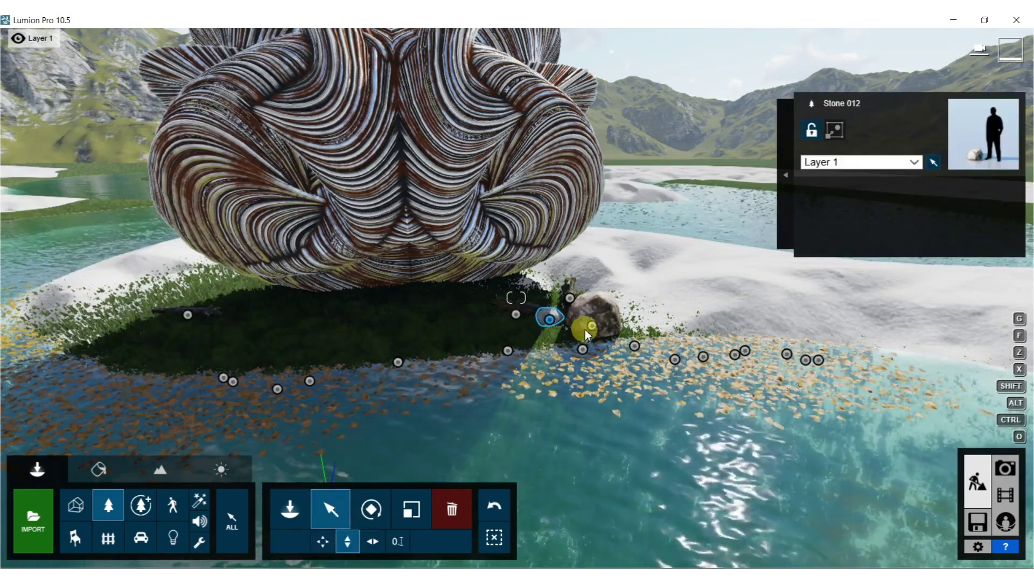
drag(593, 325, 589, 348)
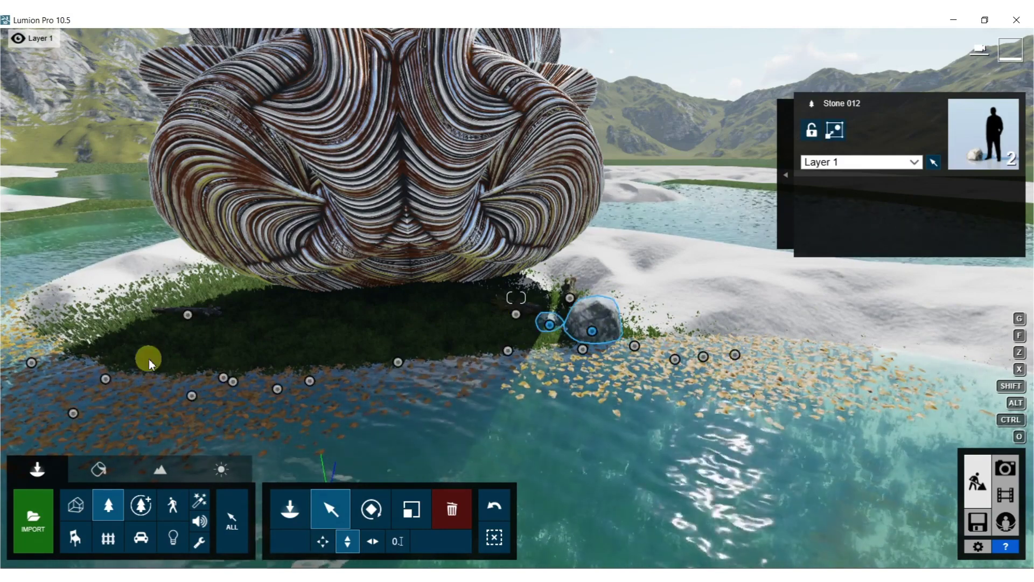
Place spreading leafless trees at the far end of the grass bank across the water from the sculpture
click(108, 506)
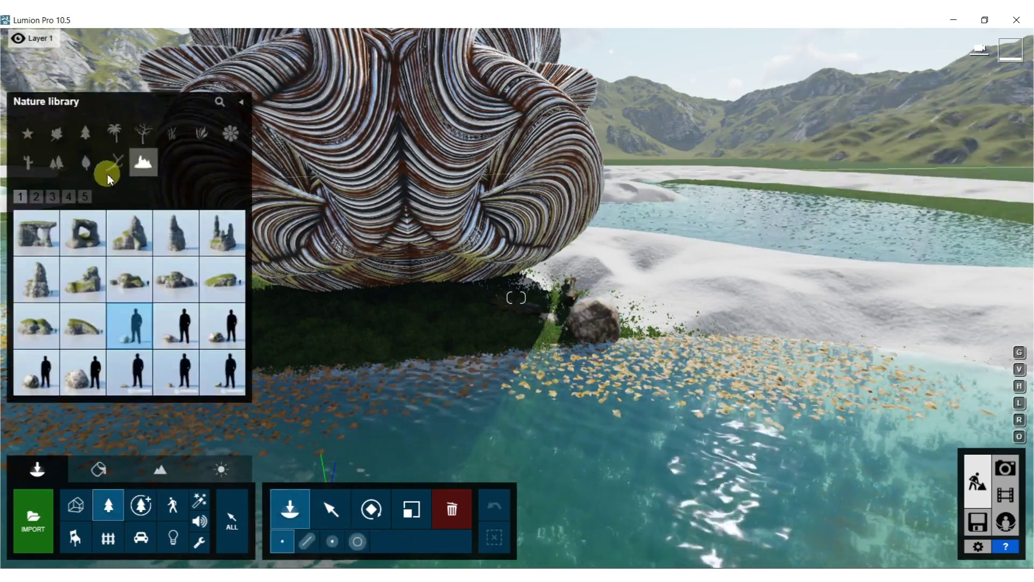
click(143, 135)
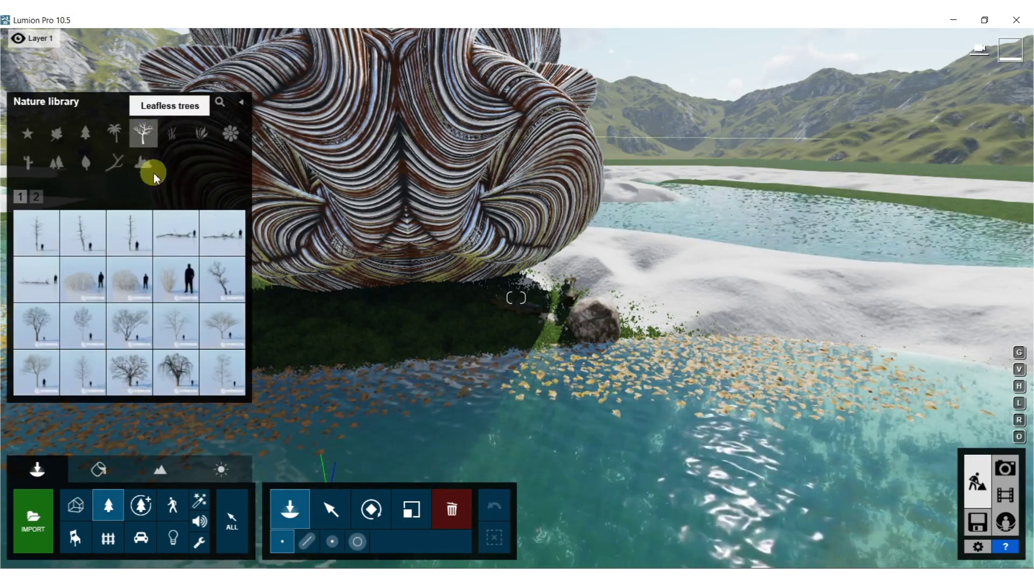
click(133, 325)
click(735, 267)
right_drag(735, 267, 431, 267)
key(a)
mouse_move(700, 215)
right_down()
mouse_move(705, 280)
mouse_move(703, 215)
right_up()
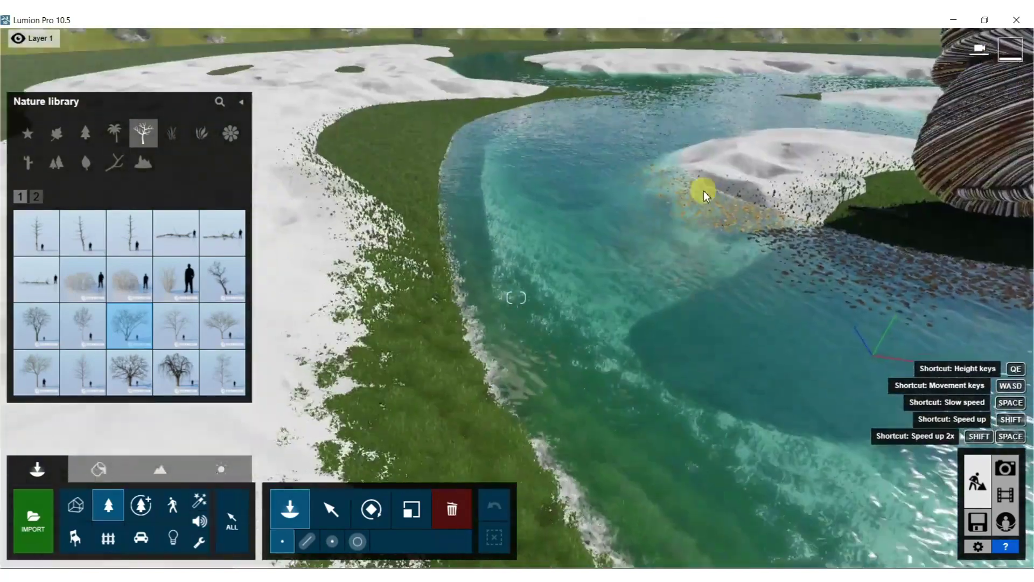
click(411, 147)
click(453, 142)
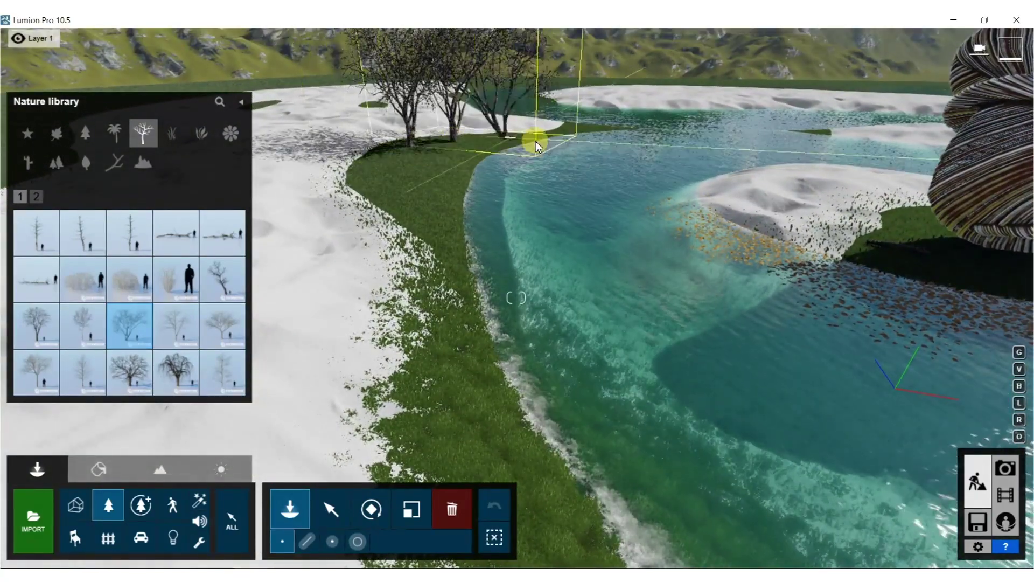
Add more of the same leafless trees at the far water's edge and on the sand behind the first ones
click(570, 128)
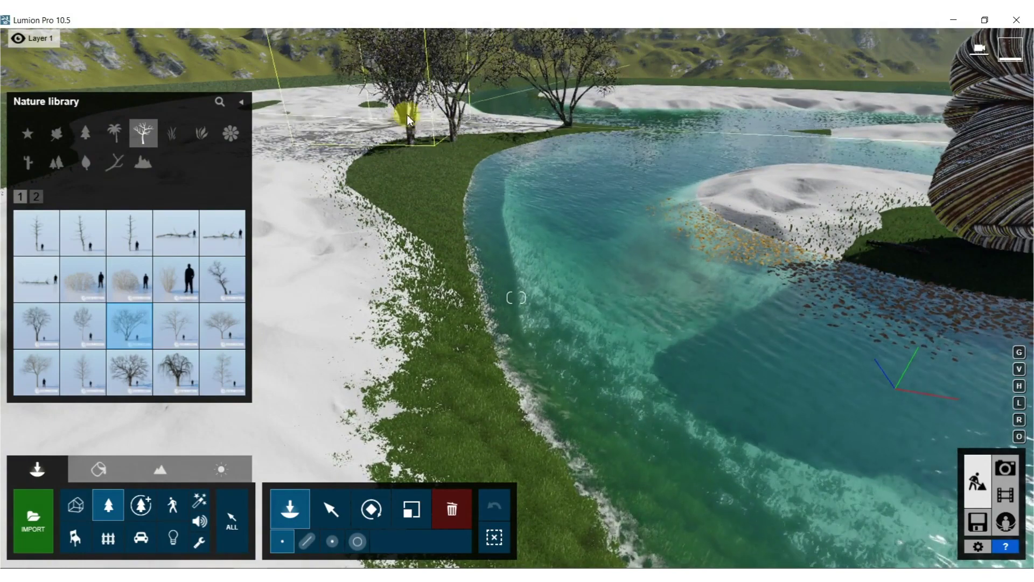
click(431, 115)
click(349, 117)
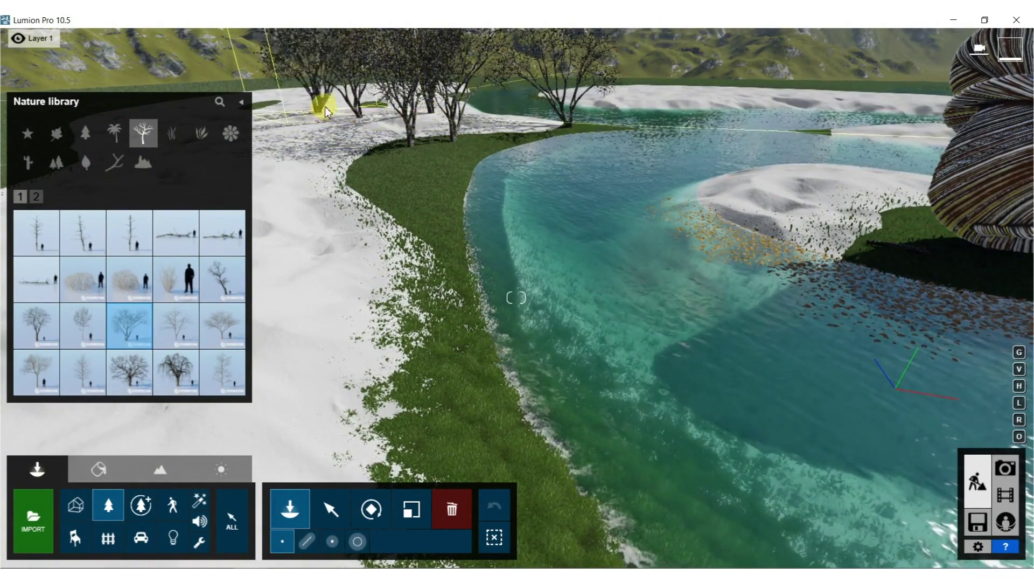
Add more spreading leafless trees on the sand behind the grove and on the distant white shore across the water
click(287, 133)
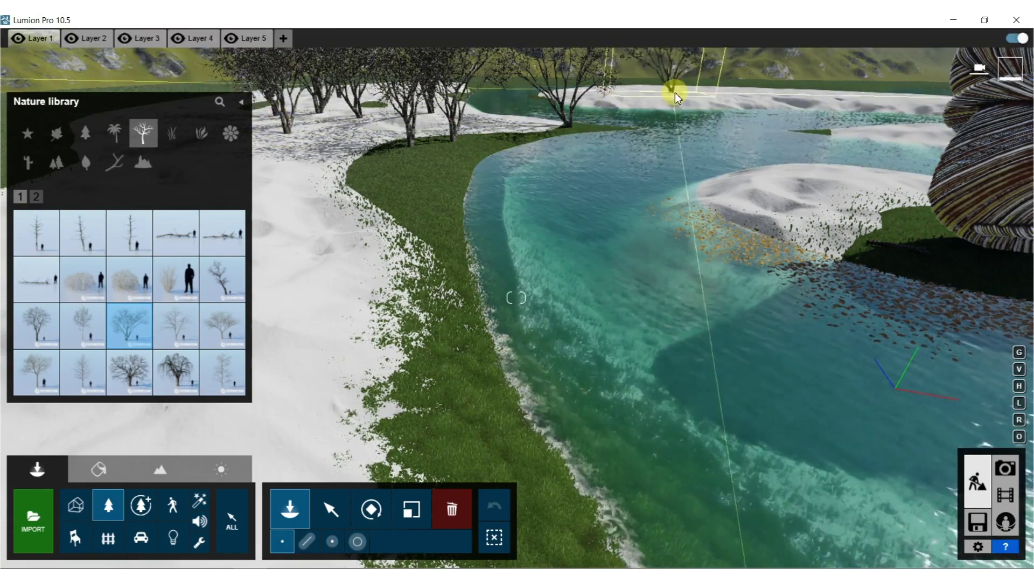
click(709, 93)
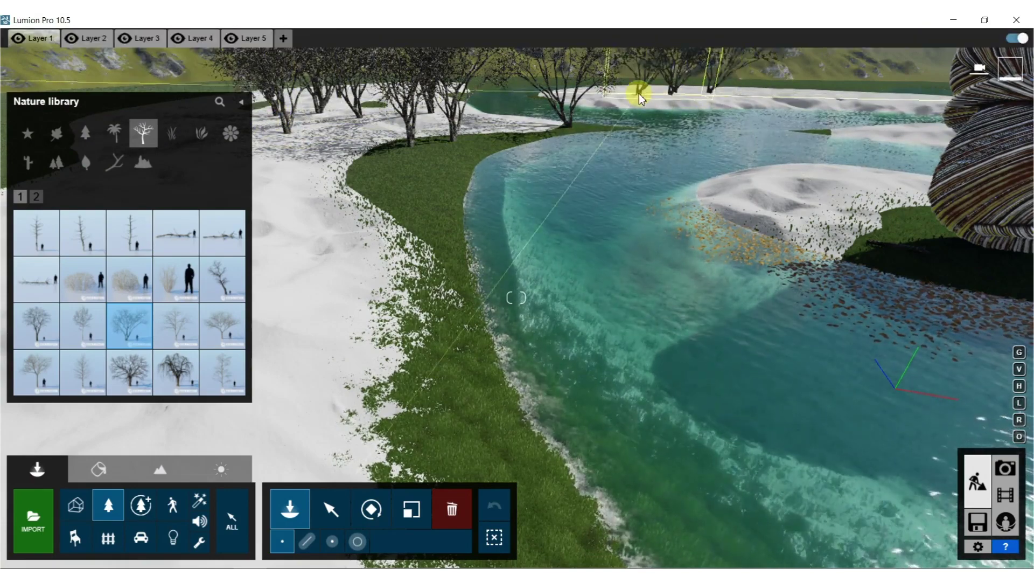
Place a dense row of the same spreading leafless trees behind the grassy bank of the pond beyond the sculpture
right_drag(767, 116, 946, 156)
key(w)
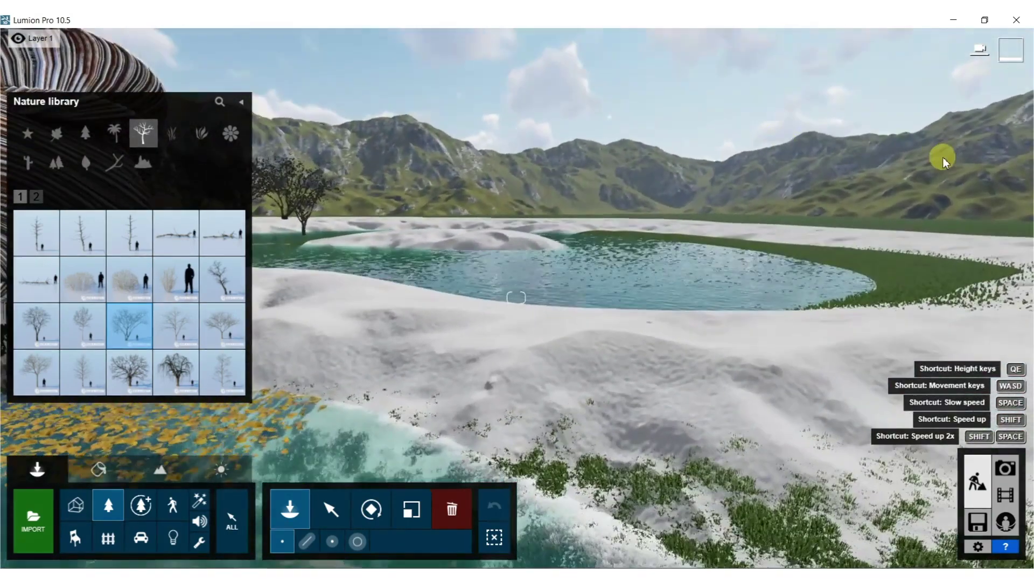
click(904, 251)
click(861, 235)
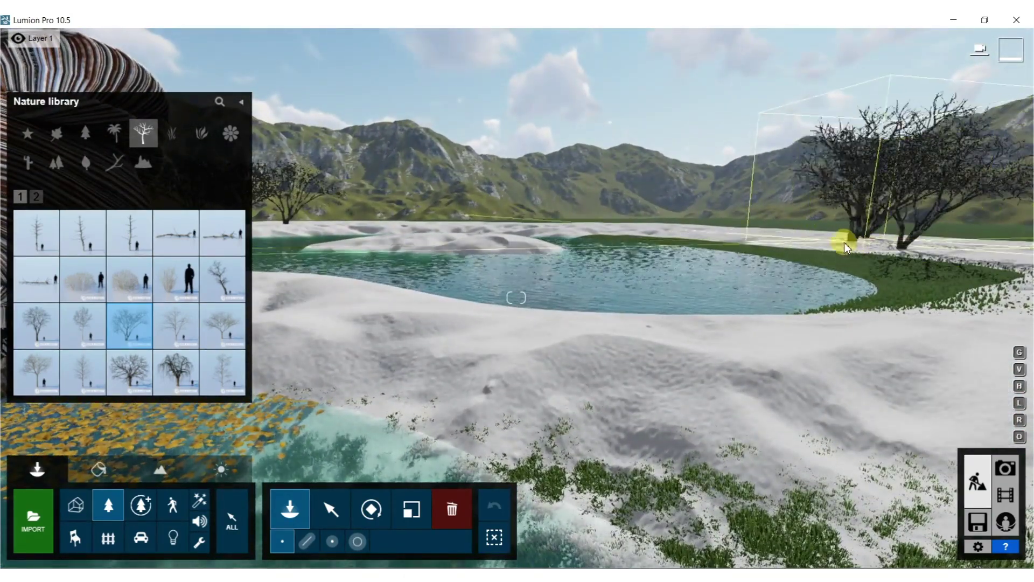
click(844, 238)
click(820, 234)
click(803, 231)
click(780, 230)
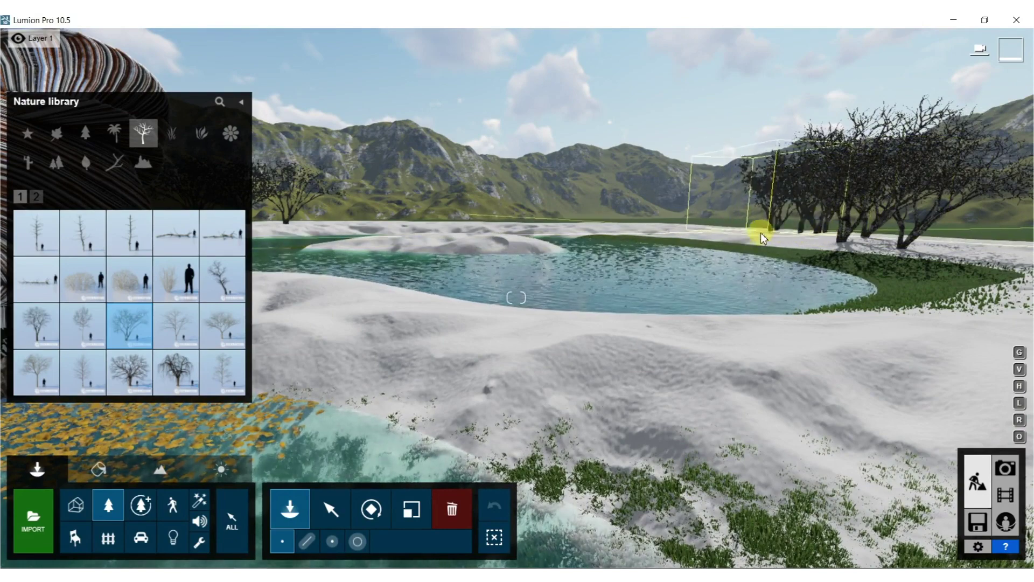
Continue the line of leafless trees along the pond's far shore toward the sculpture, spacing them more widely
click(759, 231)
click(706, 231)
click(640, 227)
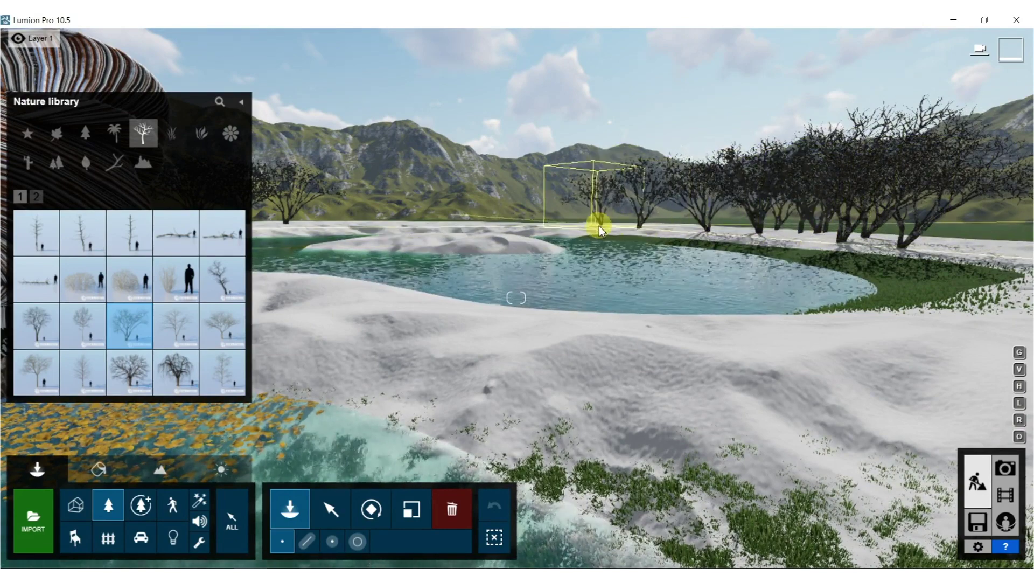
click(506, 222)
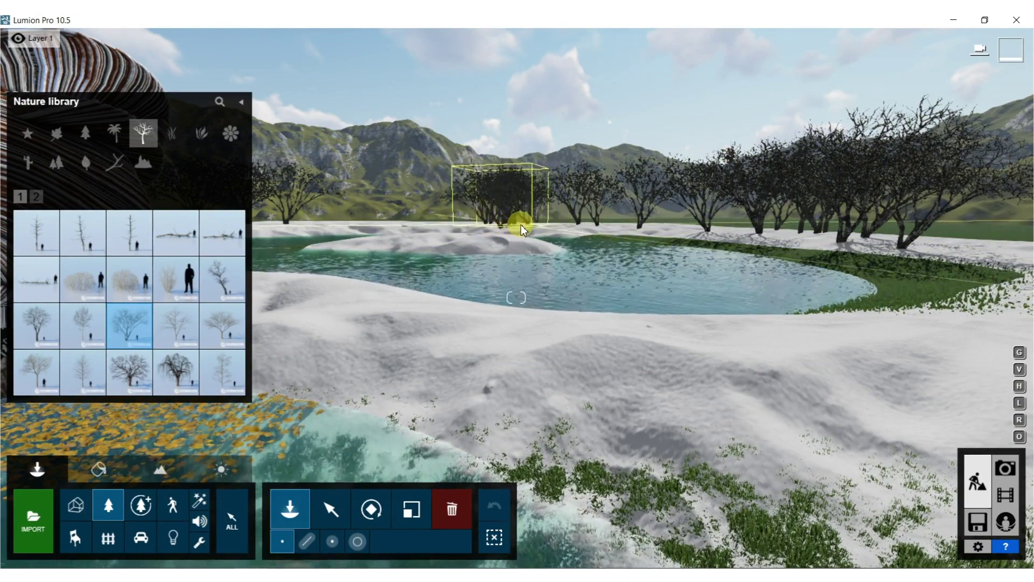
click(431, 225)
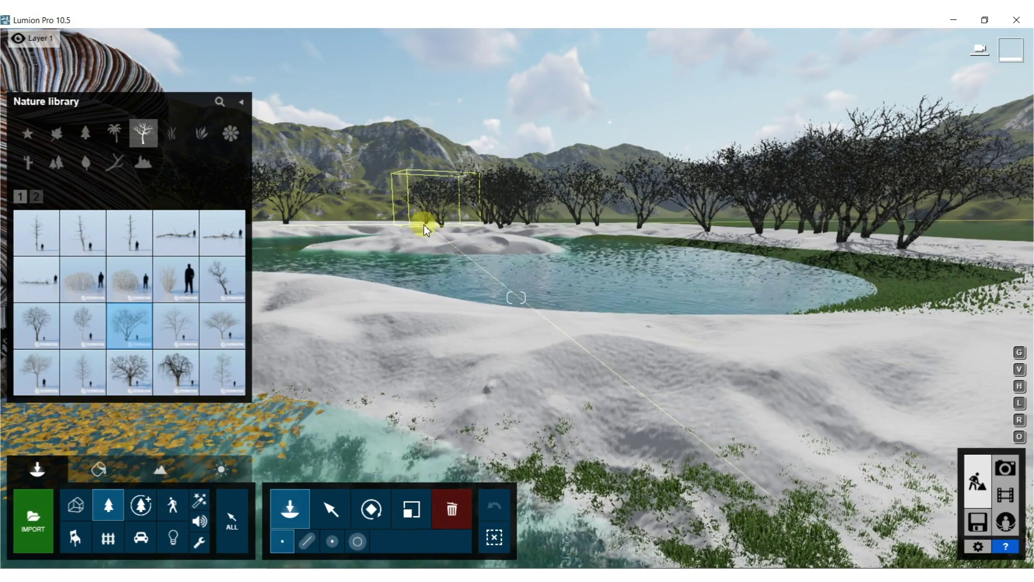
Place Leafless Shrub 002 on the sand beside the sculpture, next to the stones and the floating orange leaves
mouse_move(151, 262)
click(137, 278)
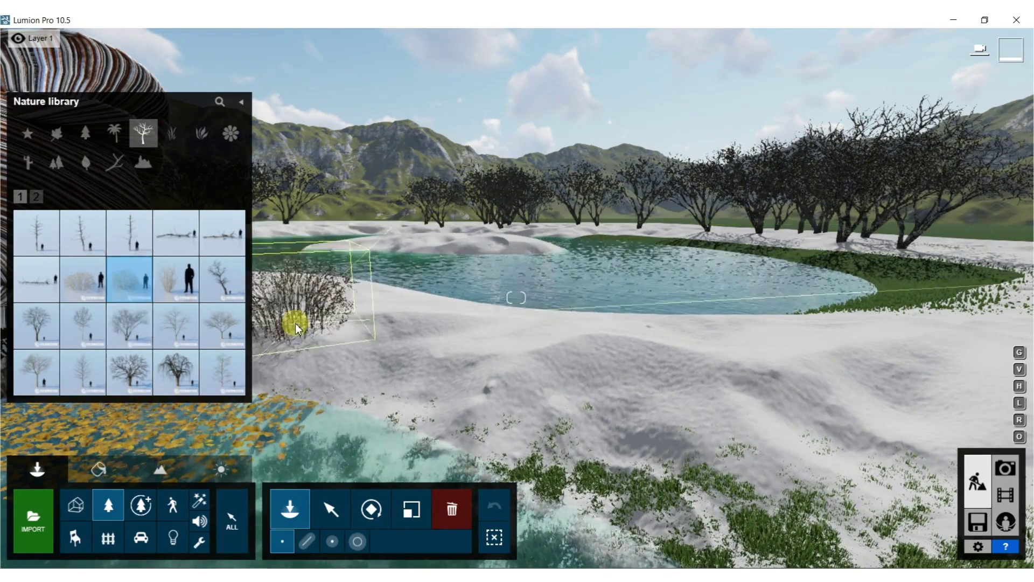
right_drag(326, 377, 395, 385)
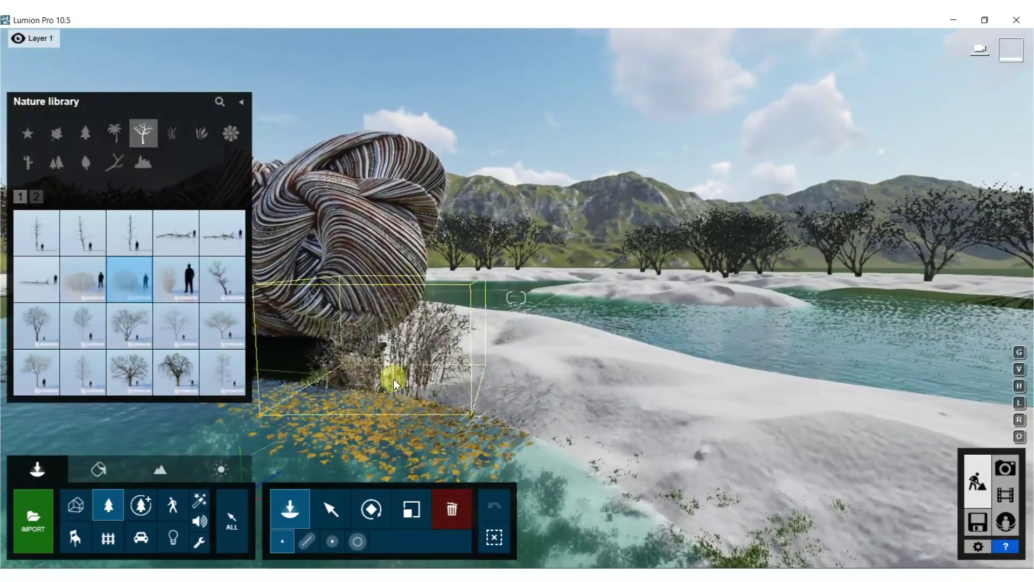
click(423, 364)
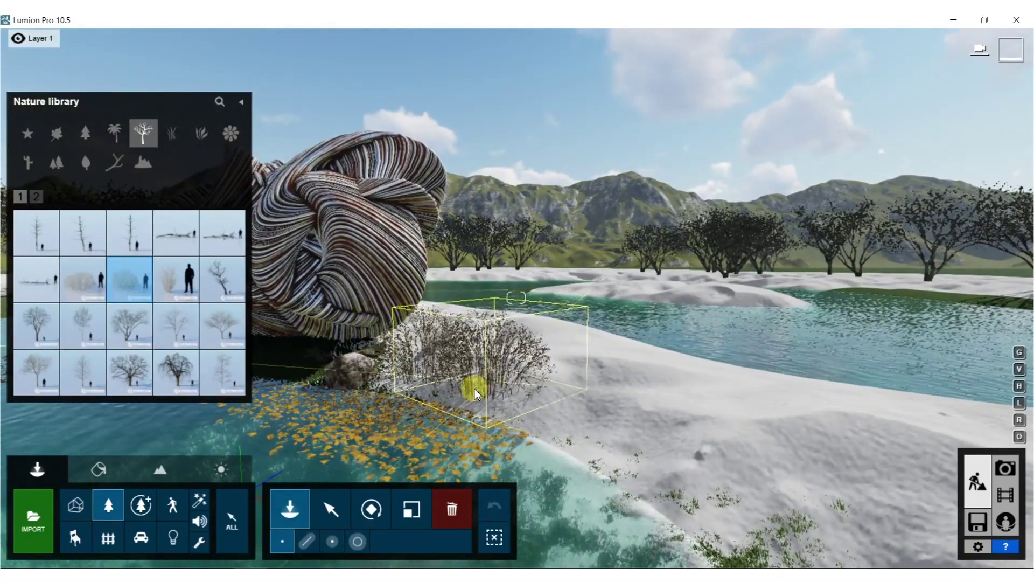
Place a fallen tree and FallenTreeV1-2 RT on the grass and sand tip of the island beside the sculpture
mouse_move(122, 330)
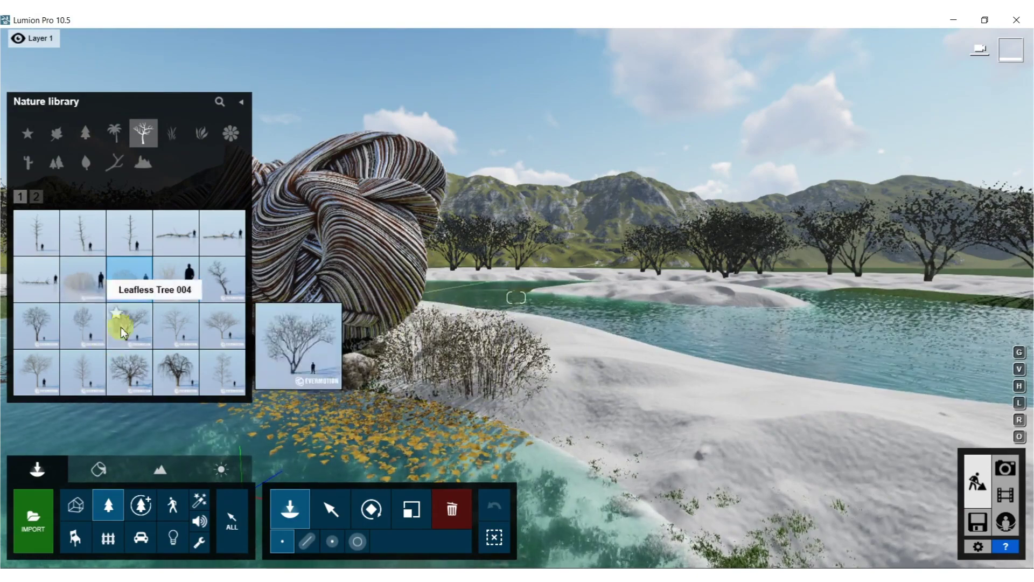
click(35, 278)
mouse_move(473, 365)
right_down()
mouse_move(458, 366)
mouse_move(472, 367)
right_up()
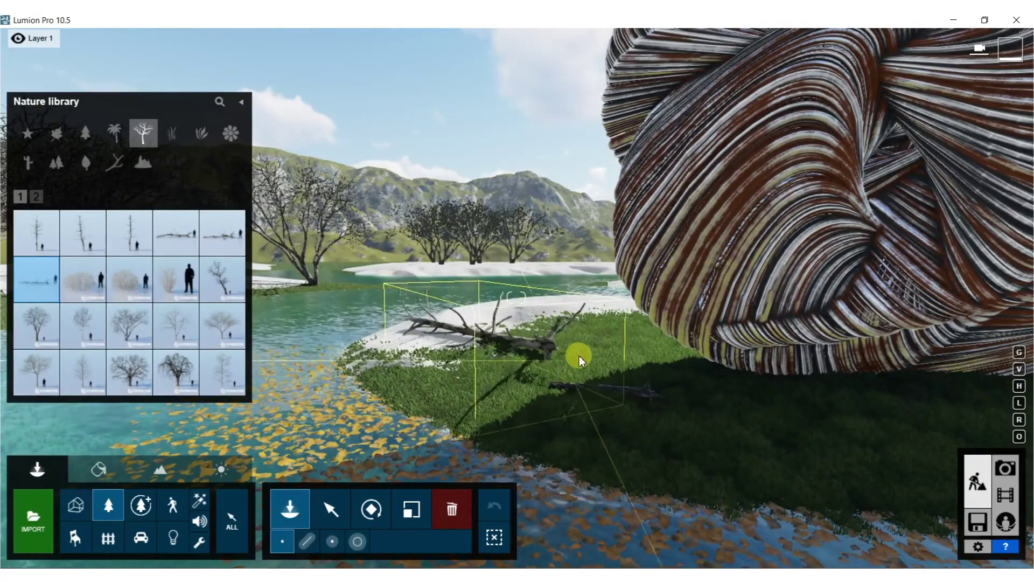
click(615, 370)
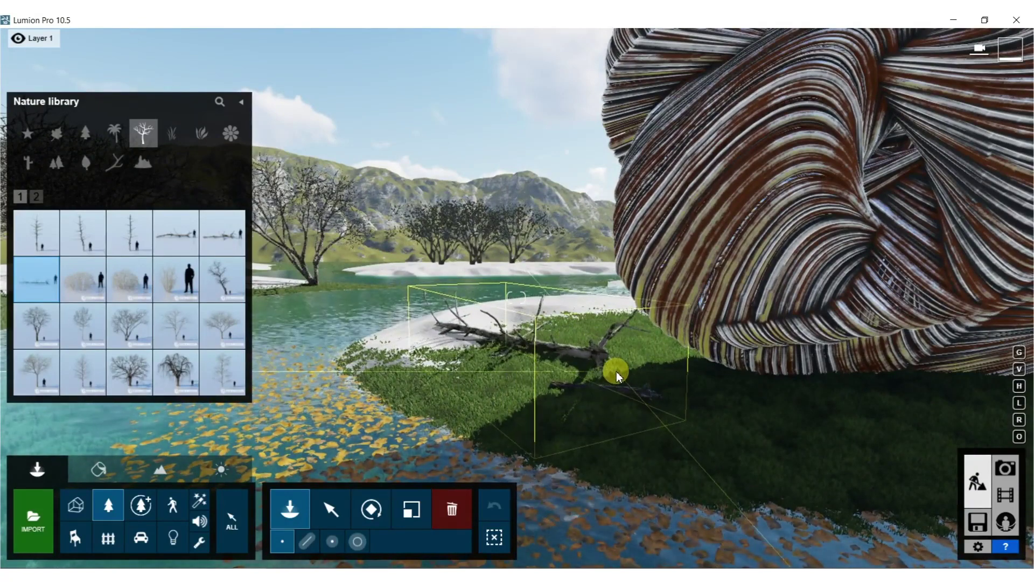
mouse_move(221, 235)
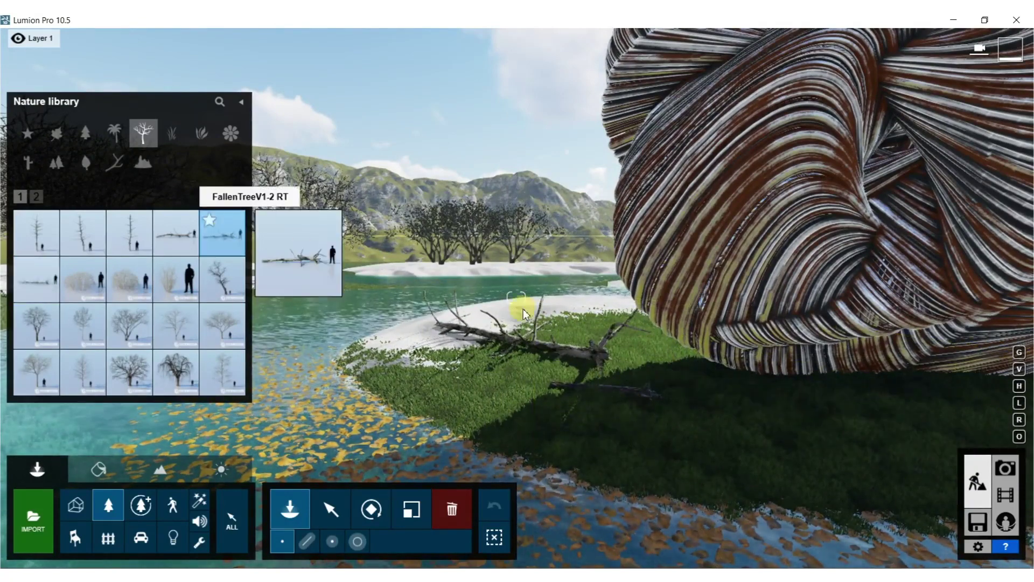
click(615, 351)
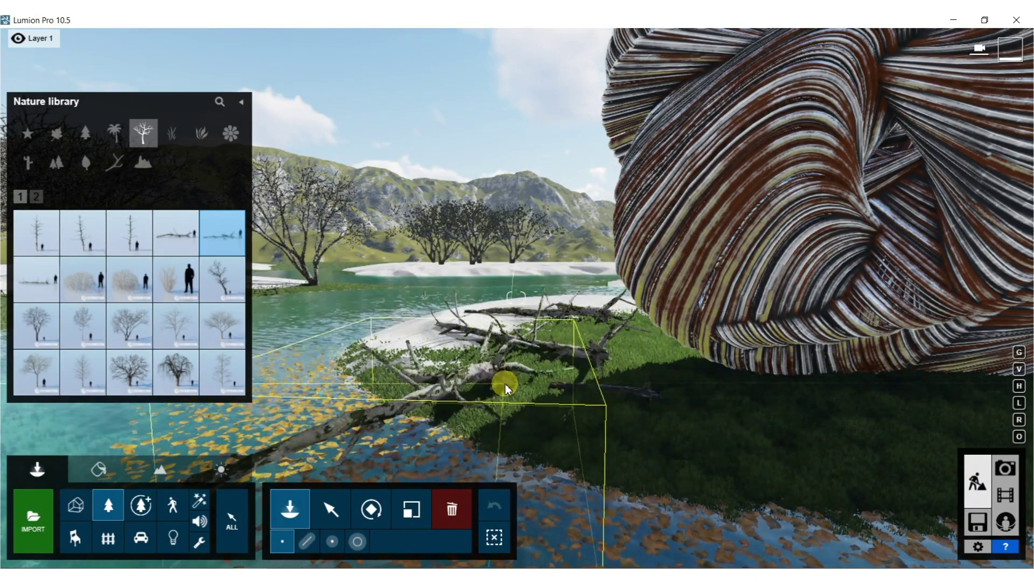
Place Leafless Tree 005 among the front trees of the grove on the bank across the water
mouse_move(87, 367)
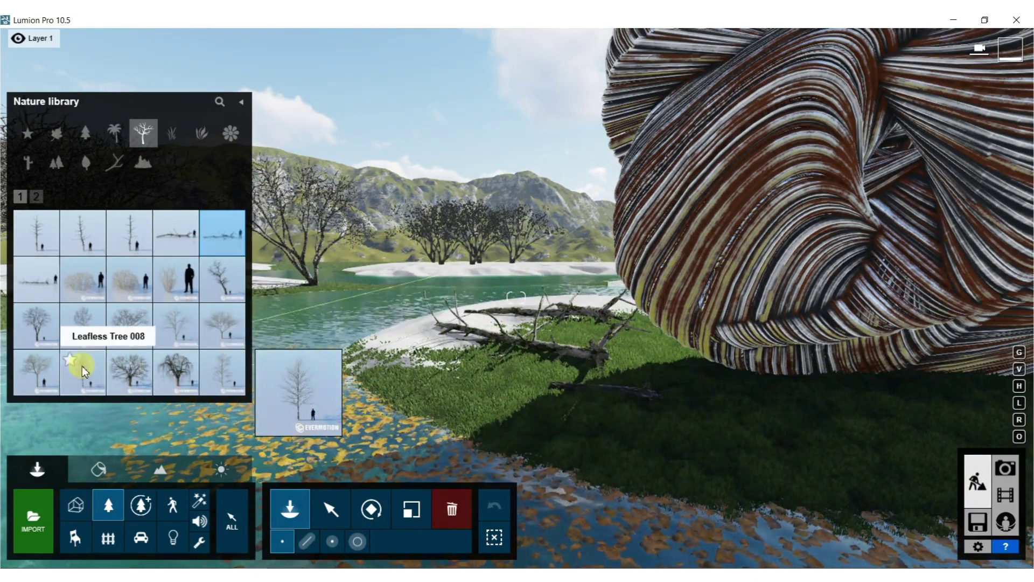
click(83, 324)
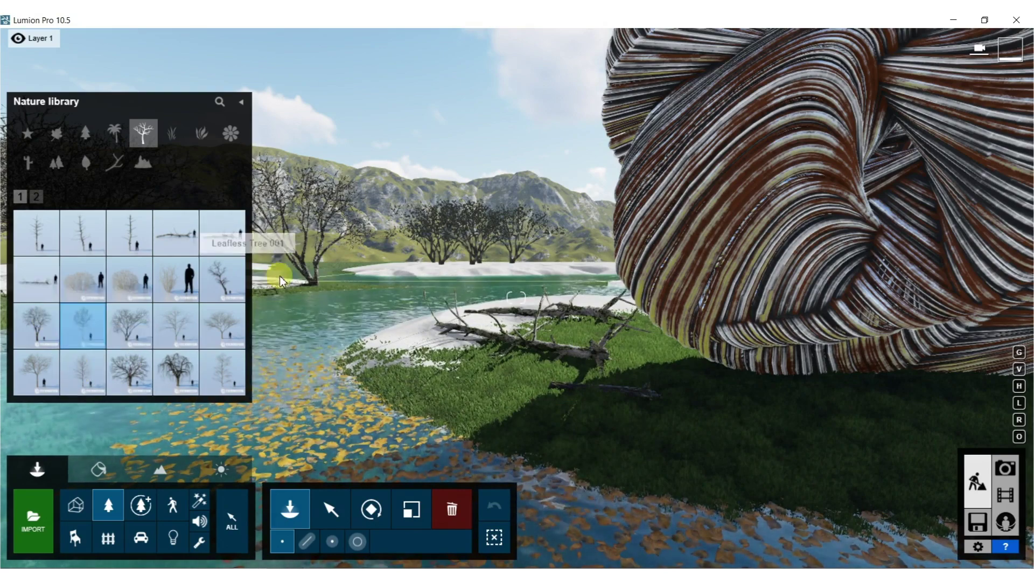
click(176, 324)
right_drag(409, 265, 408, 265)
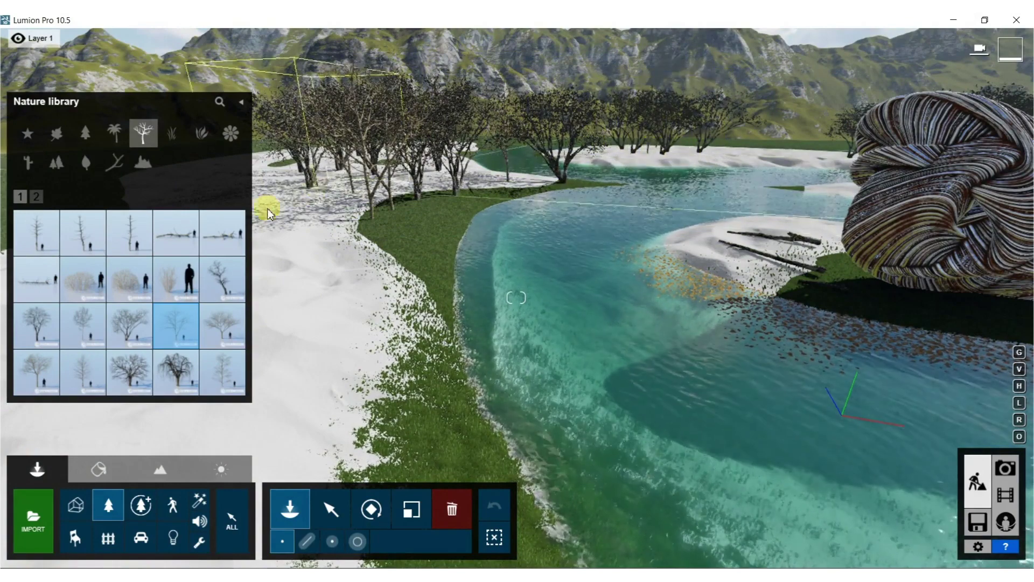
Fill the ground beneath the grove across the water with several Leafless Shrub 002 plants
click(146, 278)
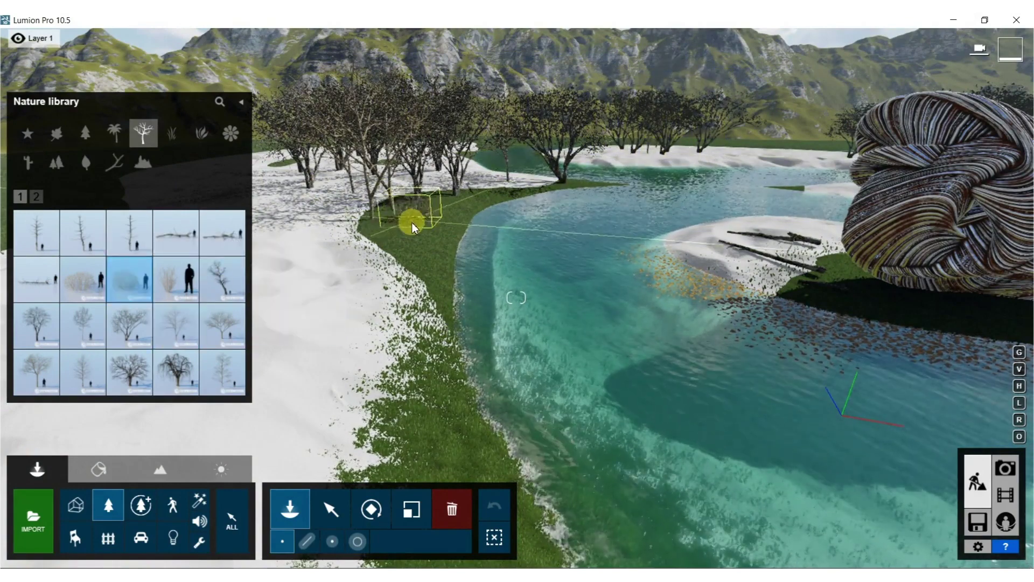
click(452, 201)
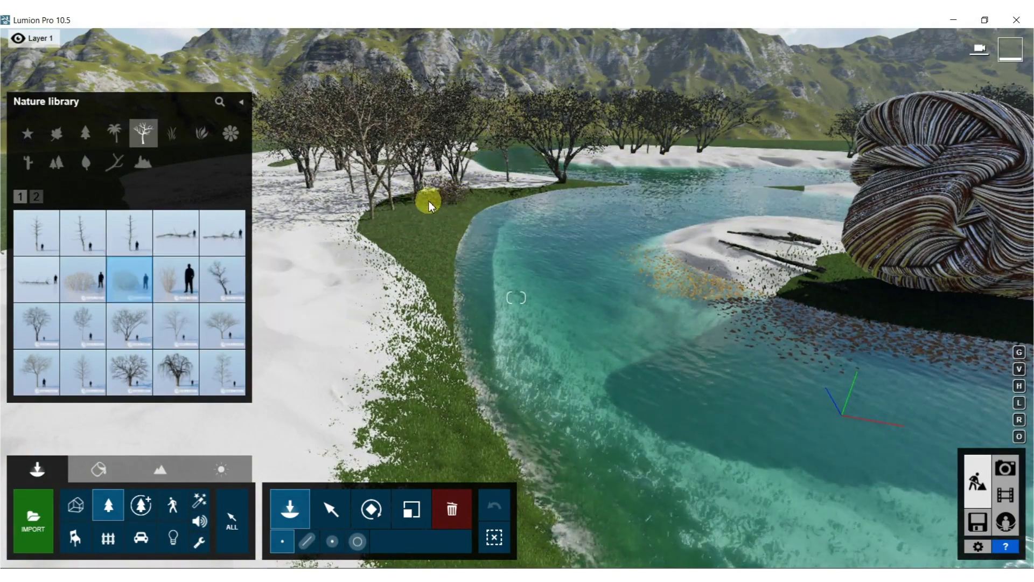
click(409, 221)
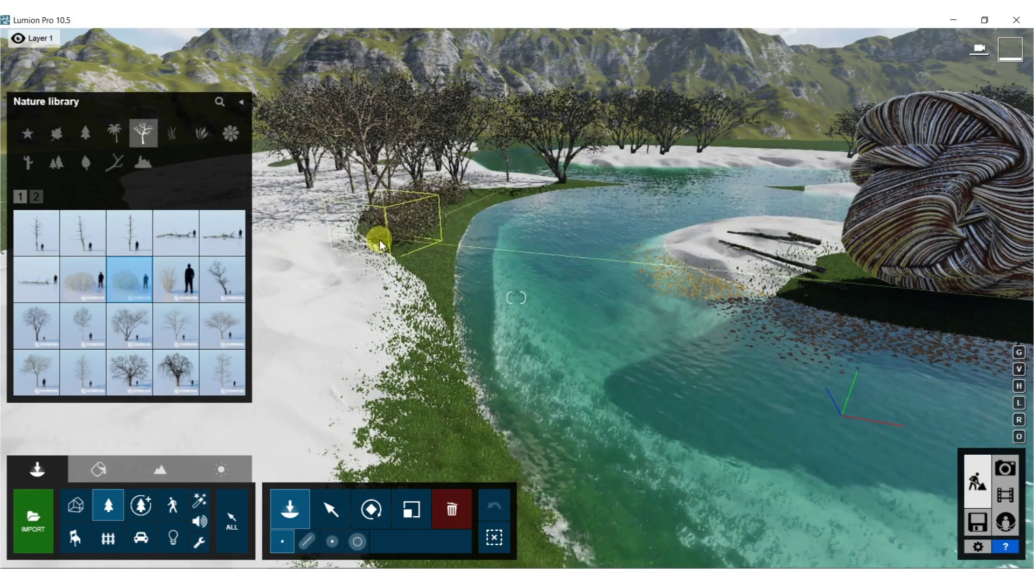
click(277, 185)
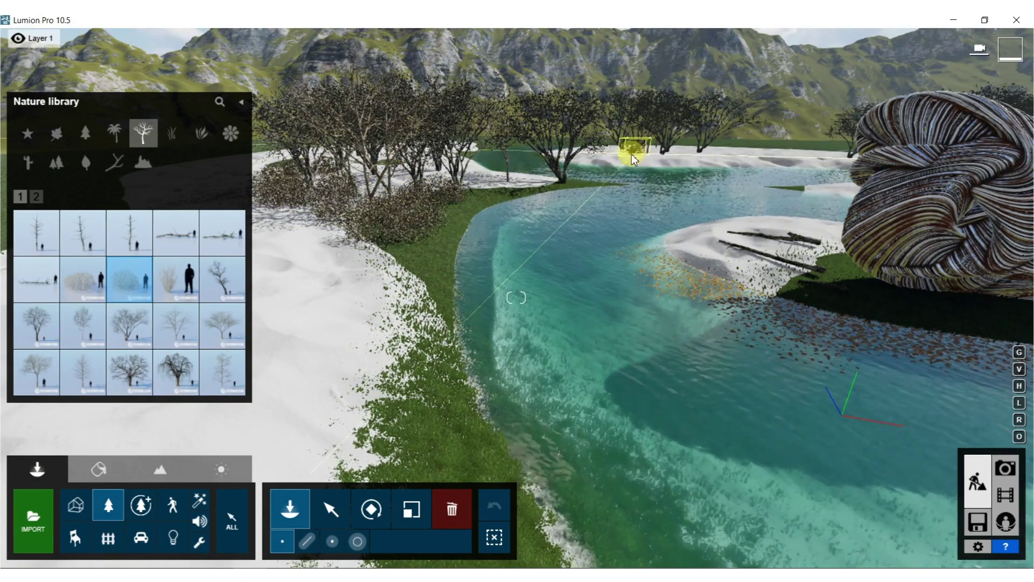
Scatter more Leafless Shrub 002 plants on the small sandy islet and beneath the trees along the pond's far shore
click(723, 158)
click(673, 160)
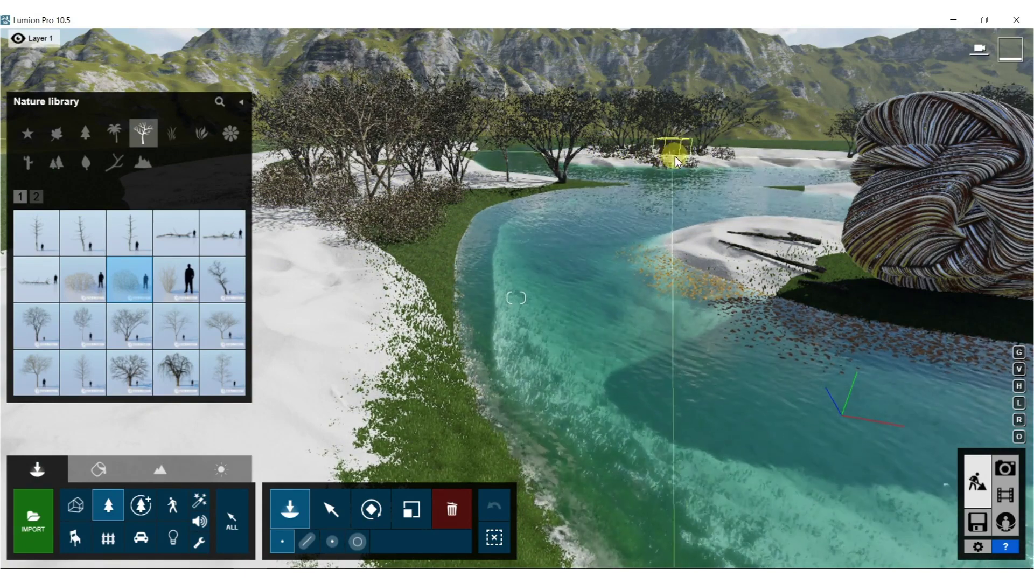
right_drag(655, 163, 629, 177)
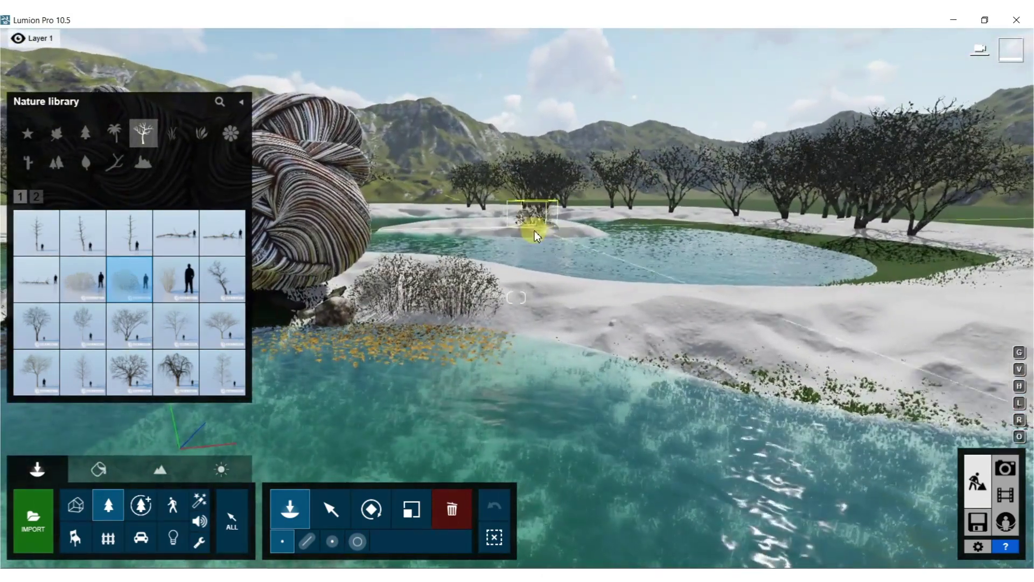
click(550, 227)
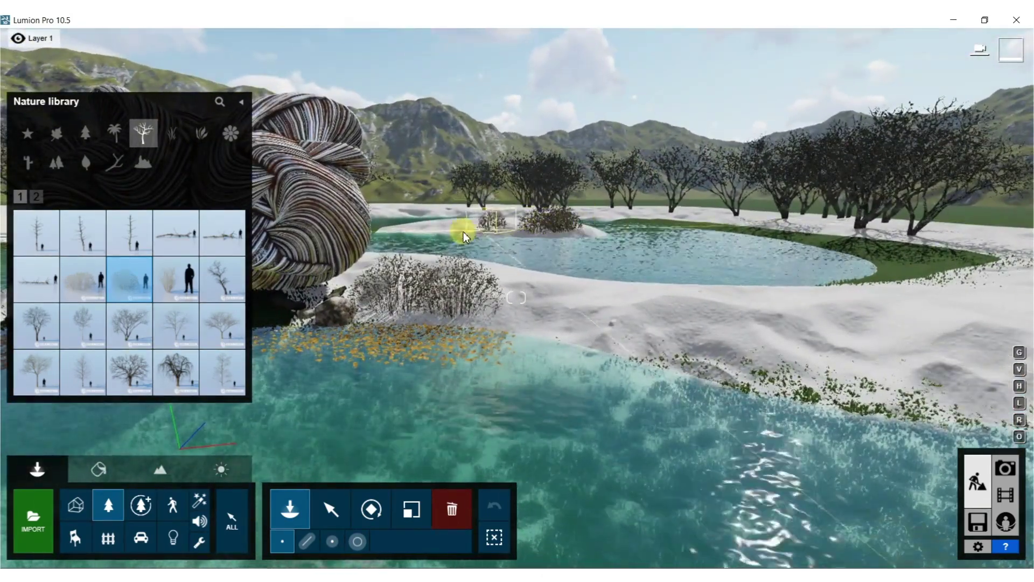
click(448, 228)
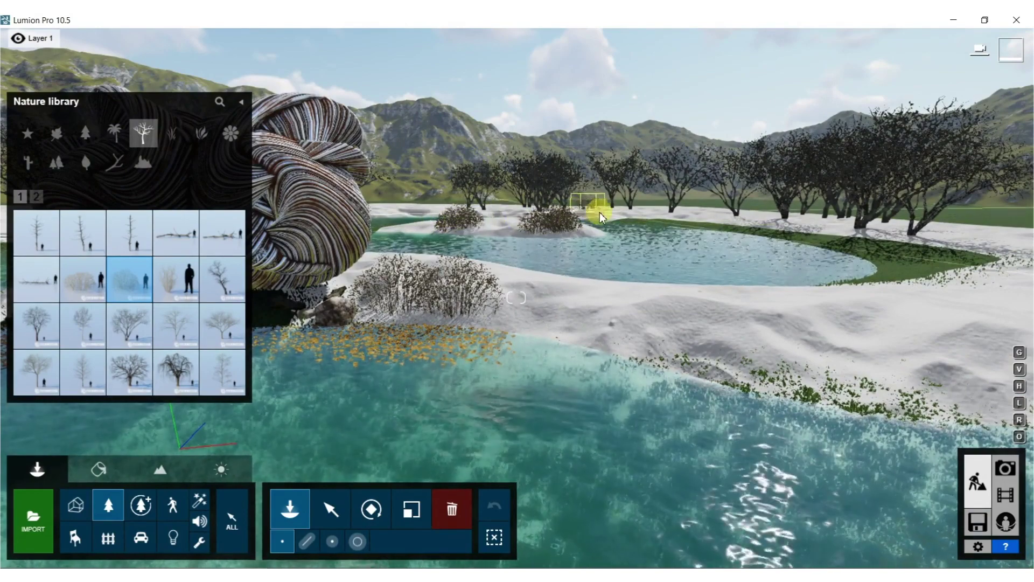
click(666, 215)
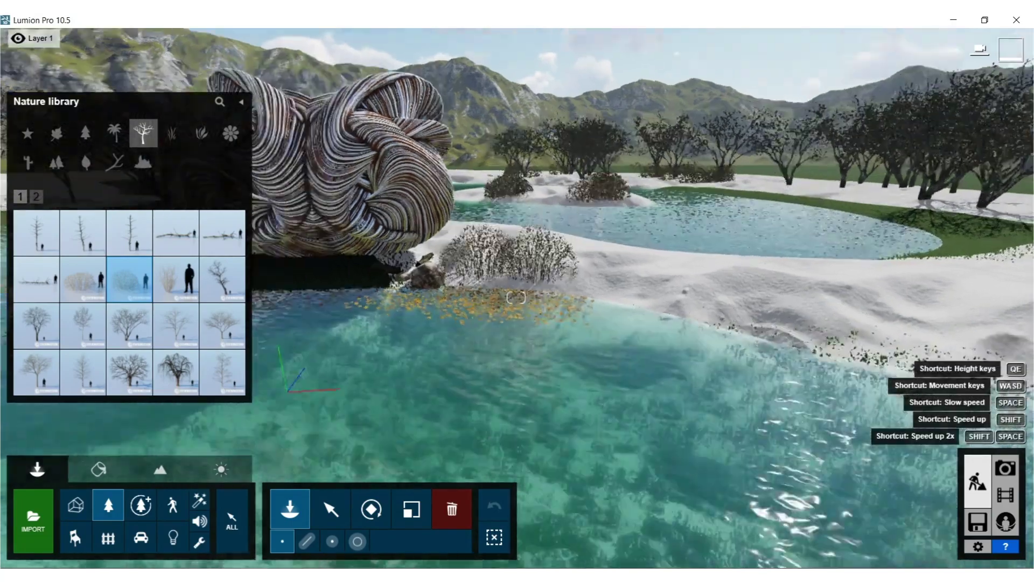
Place the tall, narrow leafless shrub beside the fallen trees and next to the shrubs by the sculpture's stones
right_drag(522, 205, 409, 208)
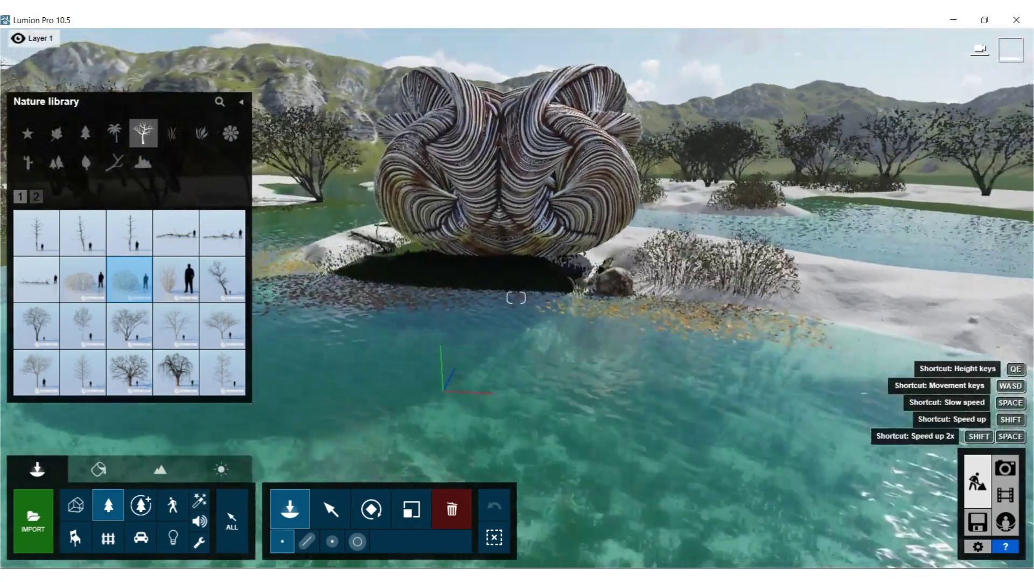
key(w)
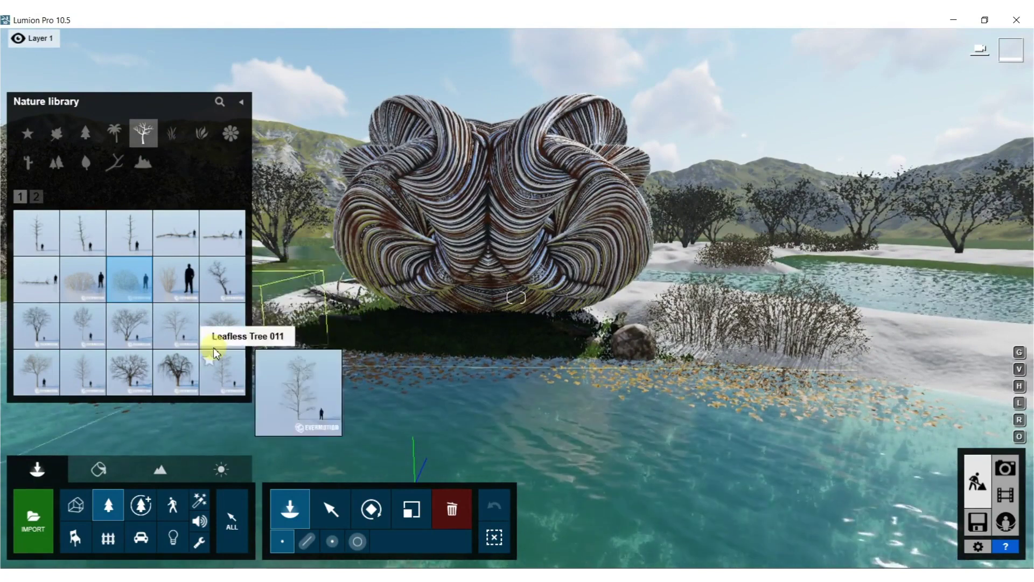
mouse_move(77, 280)
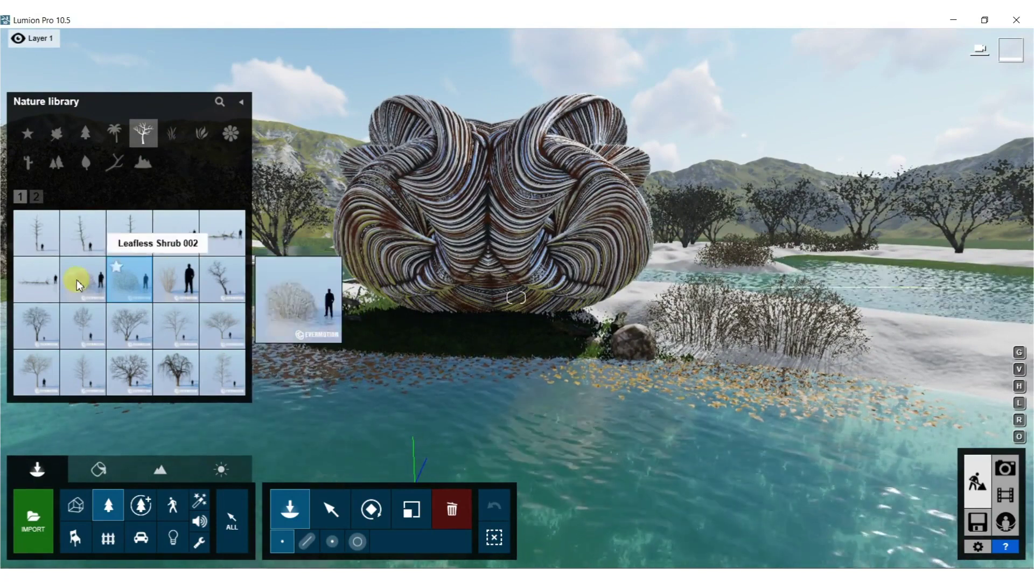
click(172, 284)
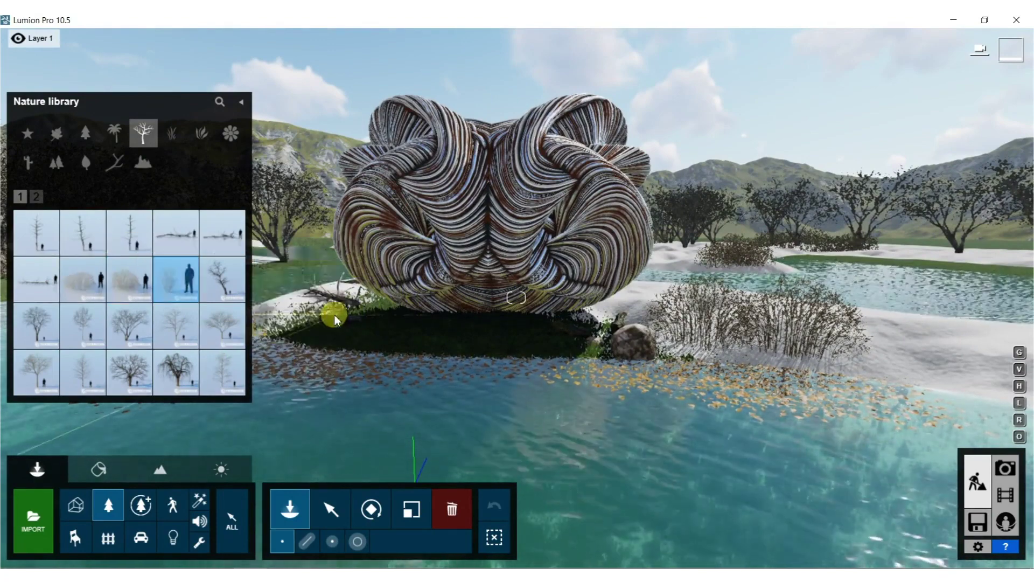
click(282, 310)
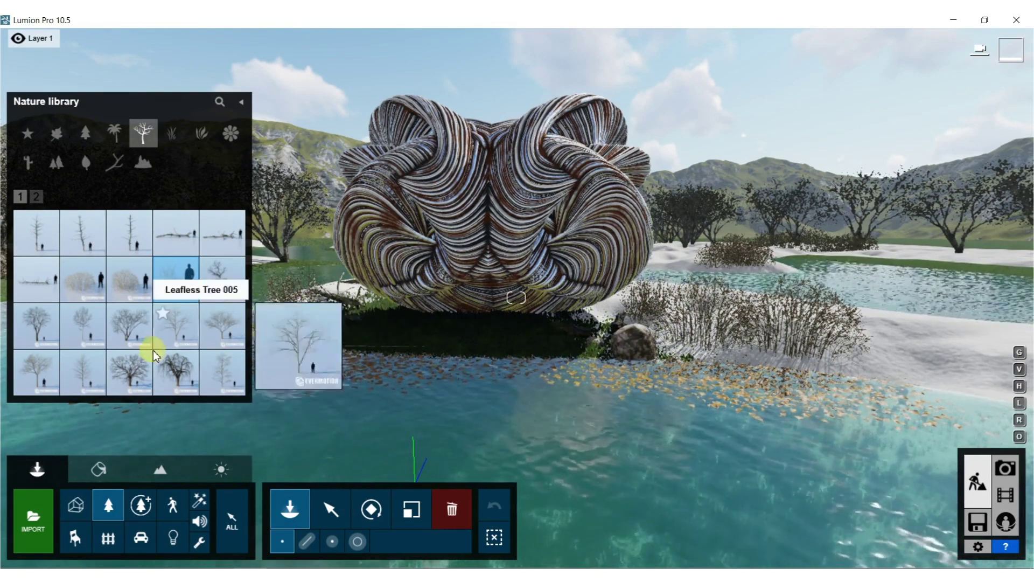
Choose the standing 3D woman in a red jacket carrying a bag from page 7 of the women characters
click(174, 507)
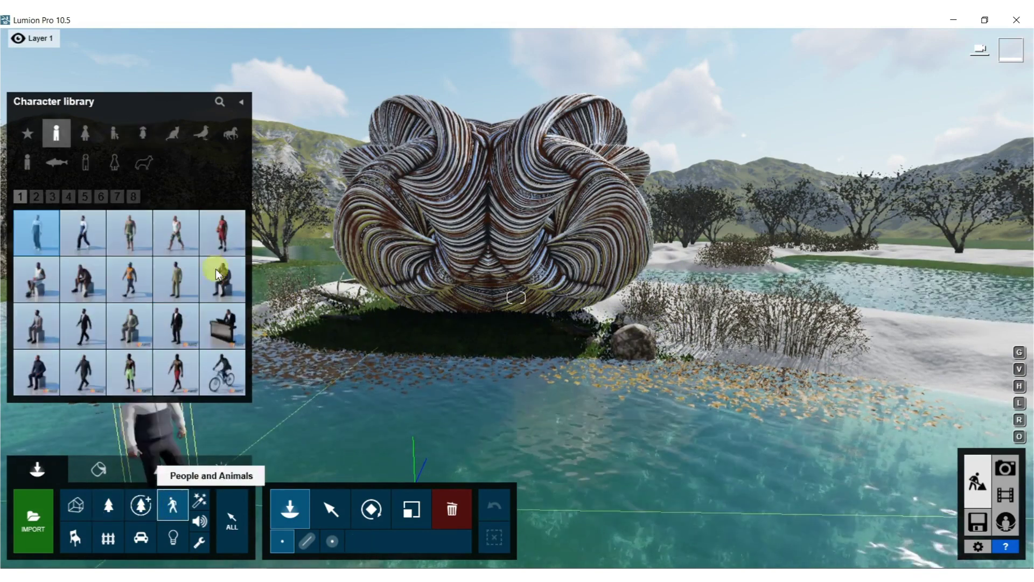
click(82, 141)
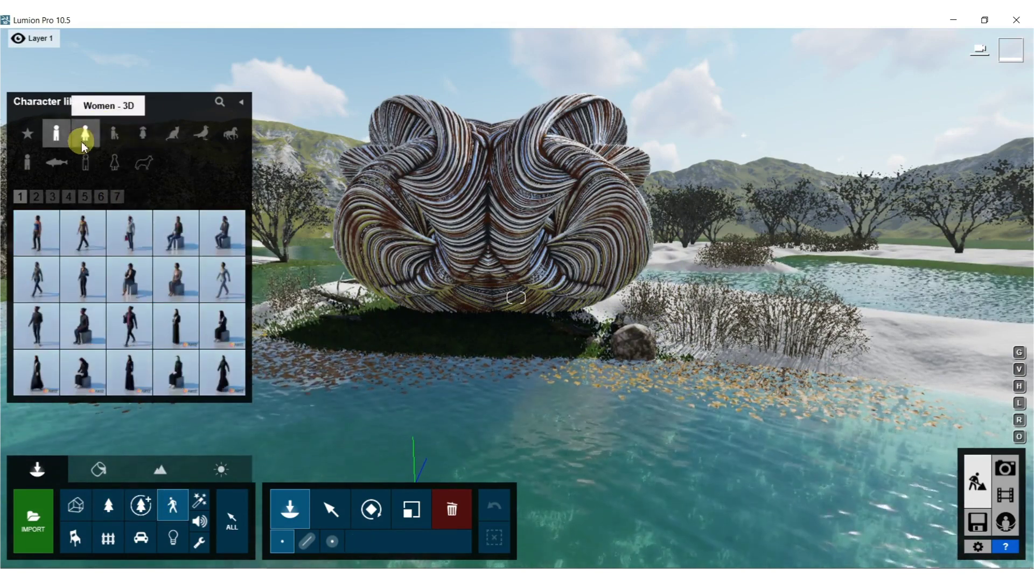
click(90, 202)
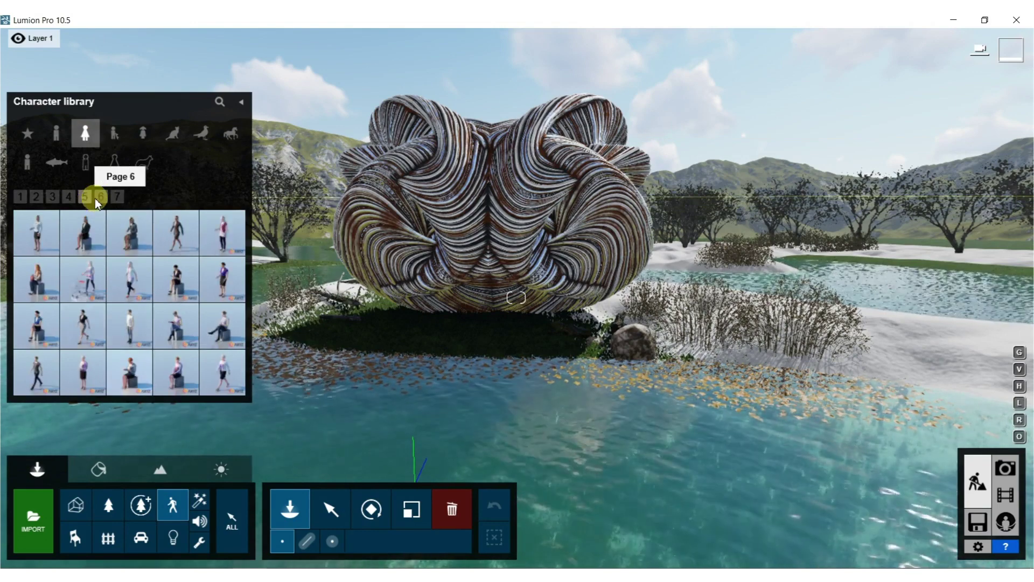
click(97, 197)
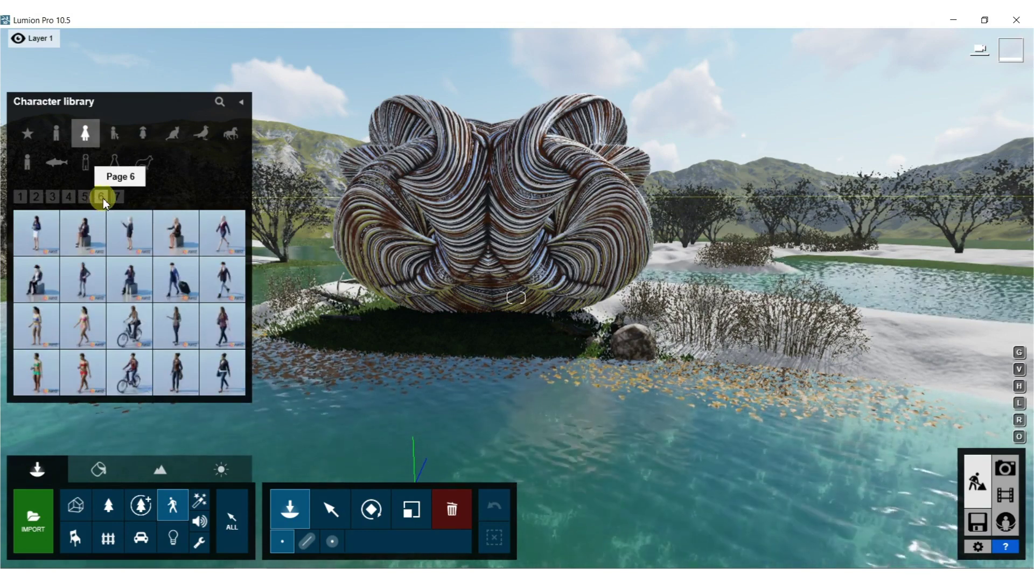
click(119, 196)
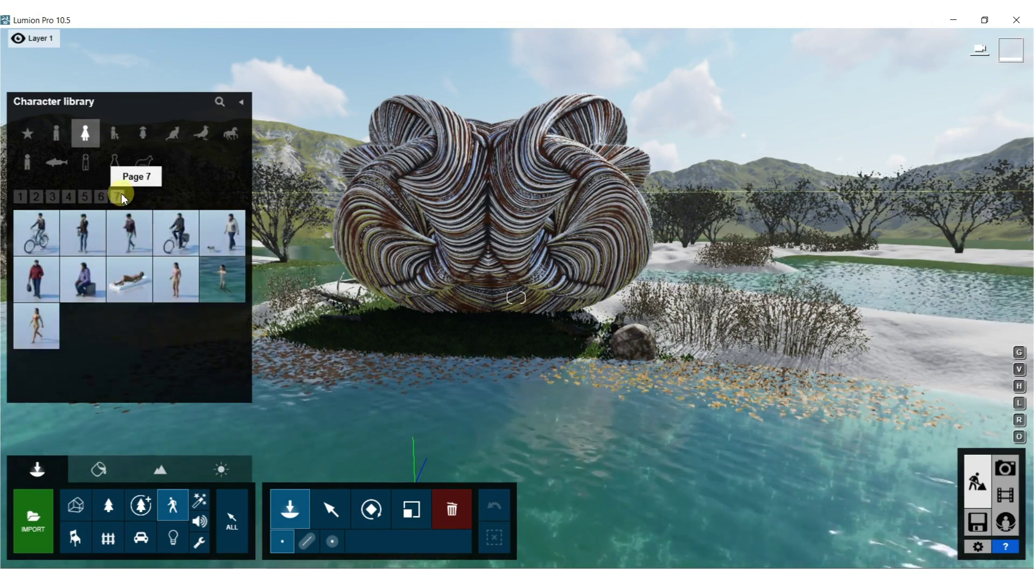
click(83, 276)
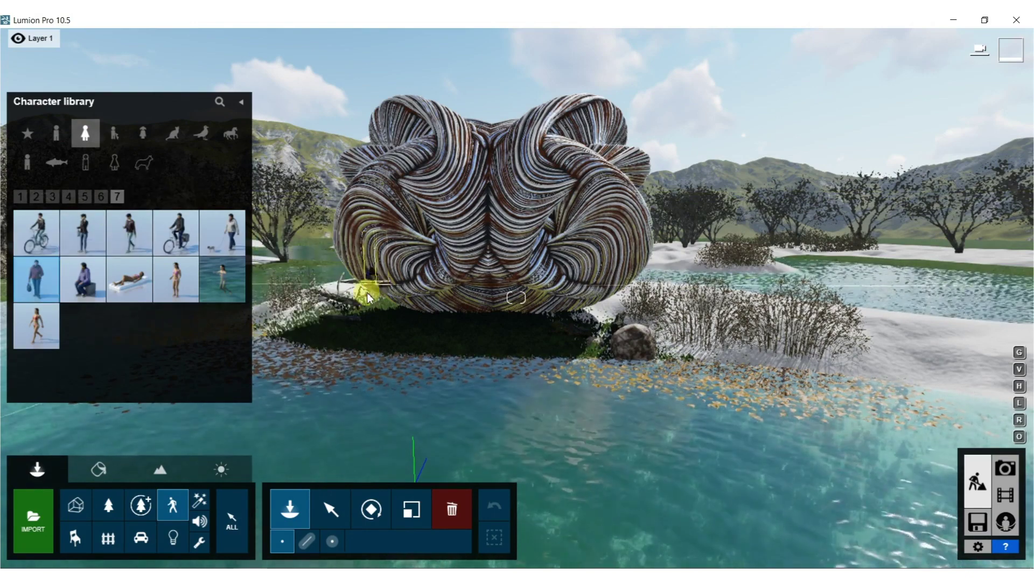
Place the woman on the grass near the fallen branches and rotate her to face the sculpture
click(332, 321)
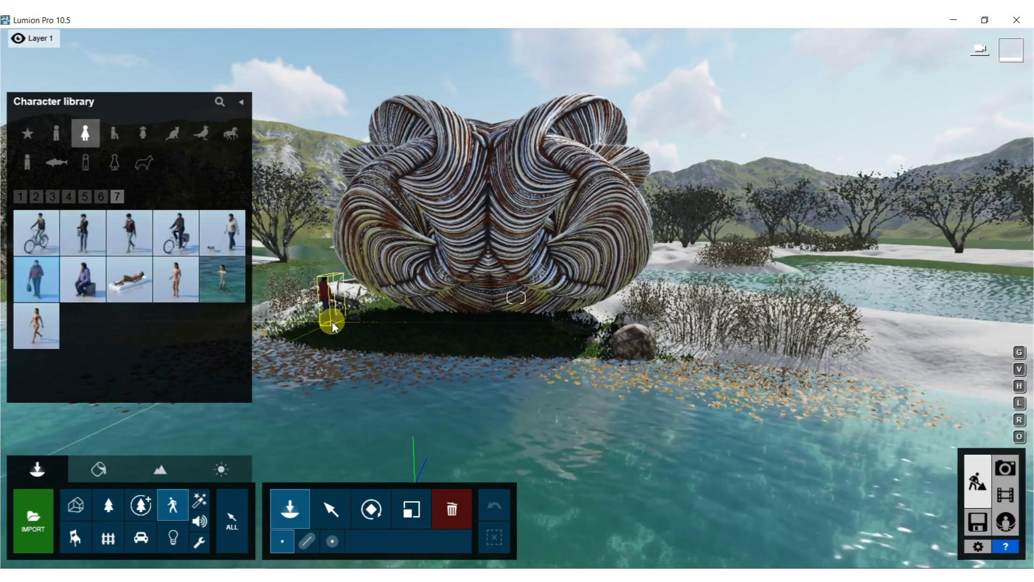
key(w)
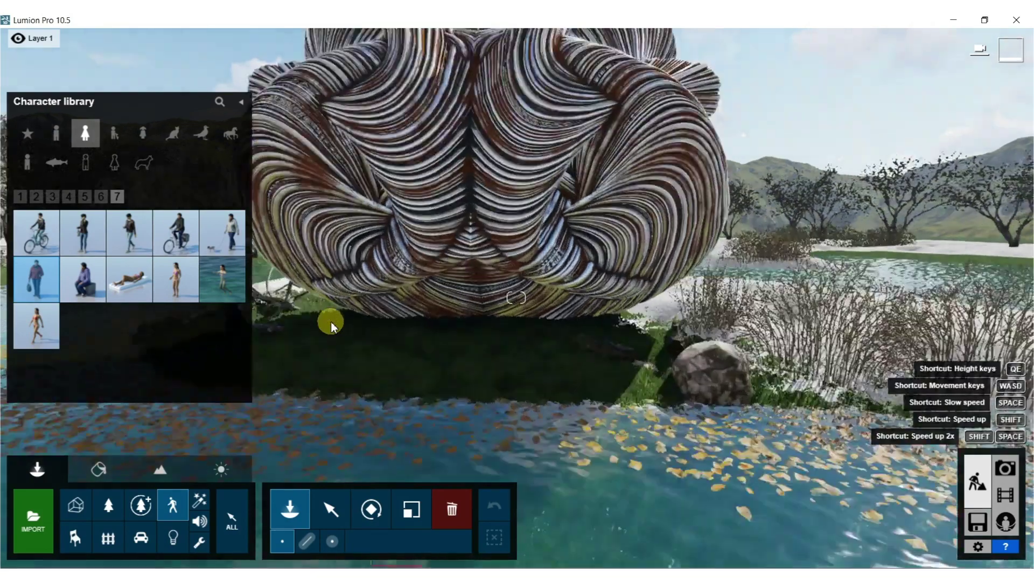
key(s)
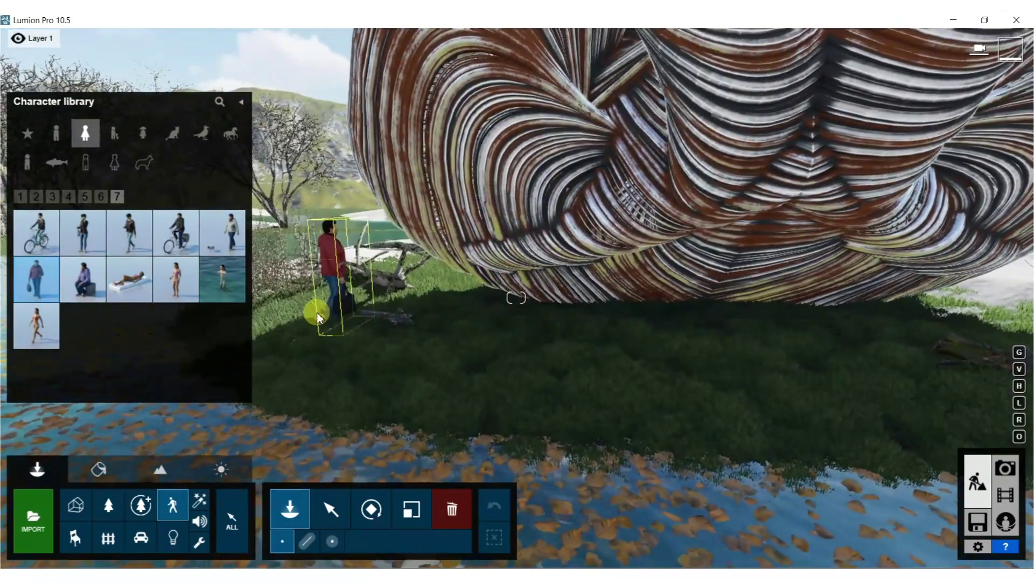
key(r)
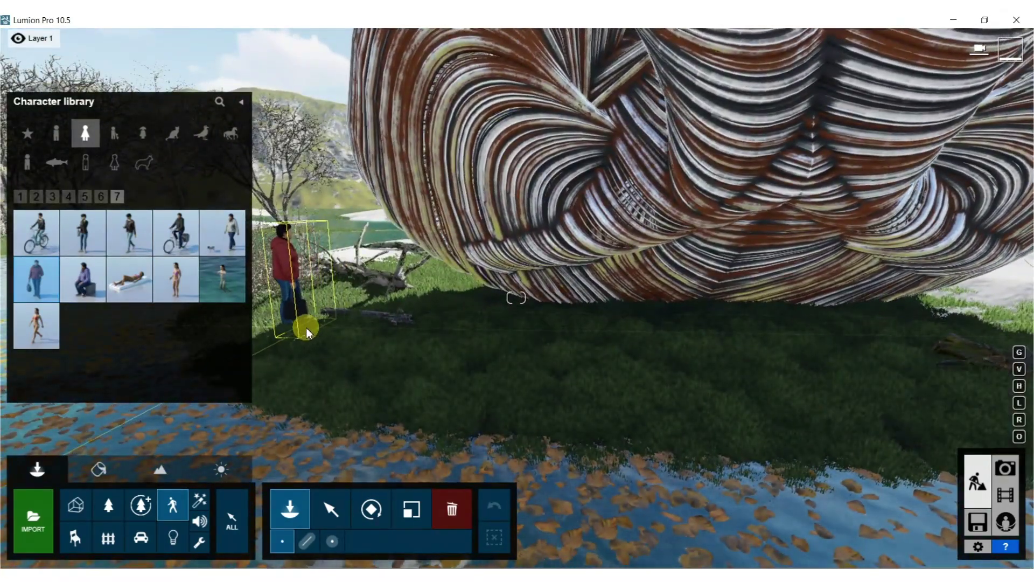
drag(312, 328, 380, 325)
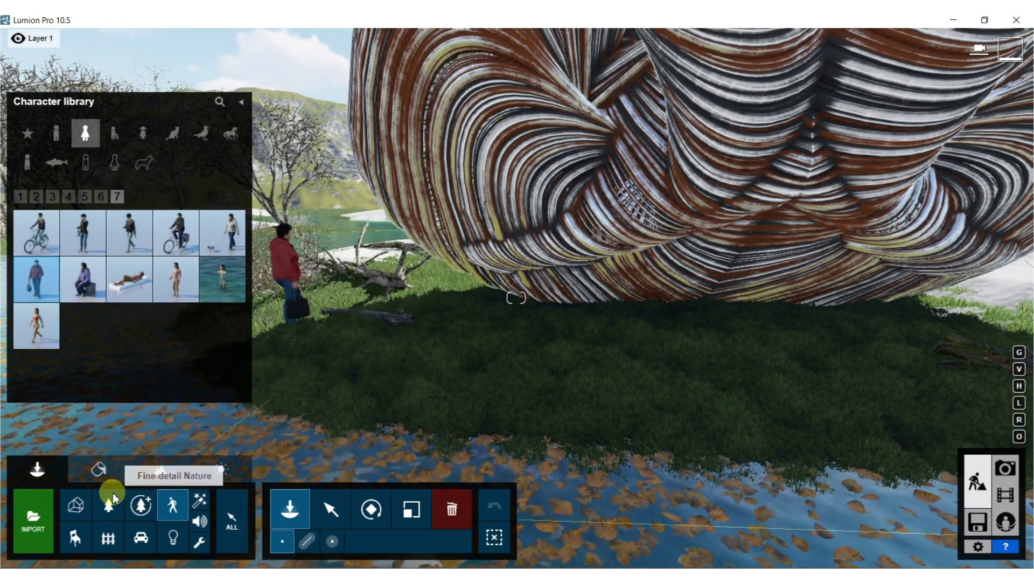
Place a cluster of Sparrow 001 Flying birds over the river bend away from the sculpture
click(202, 136)
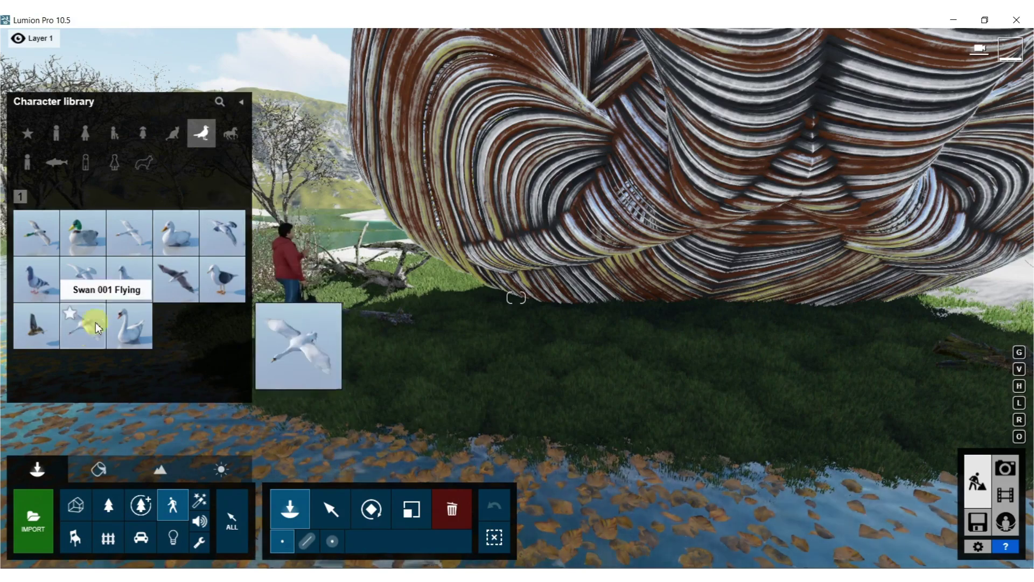
click(51, 330)
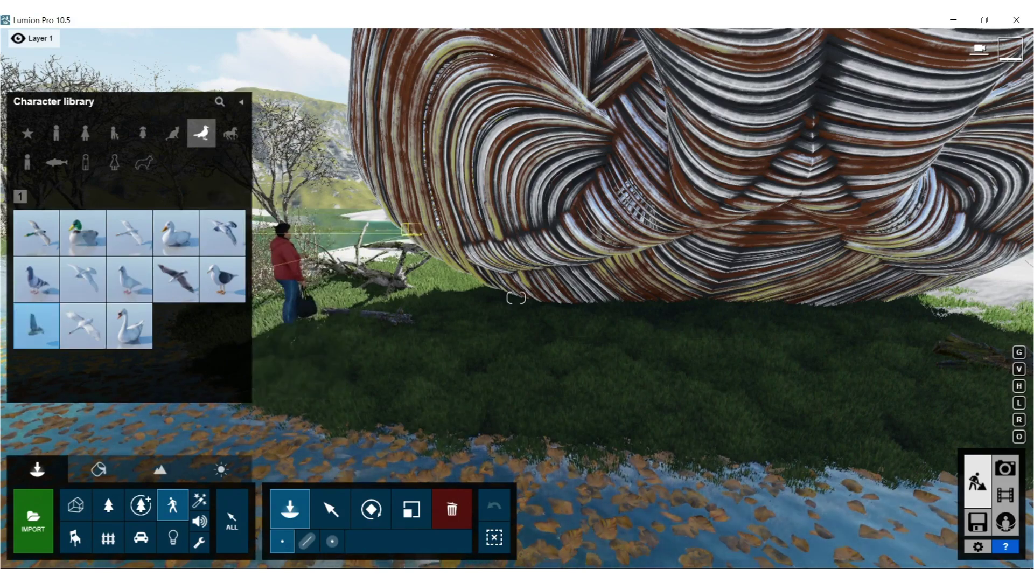
key(w)
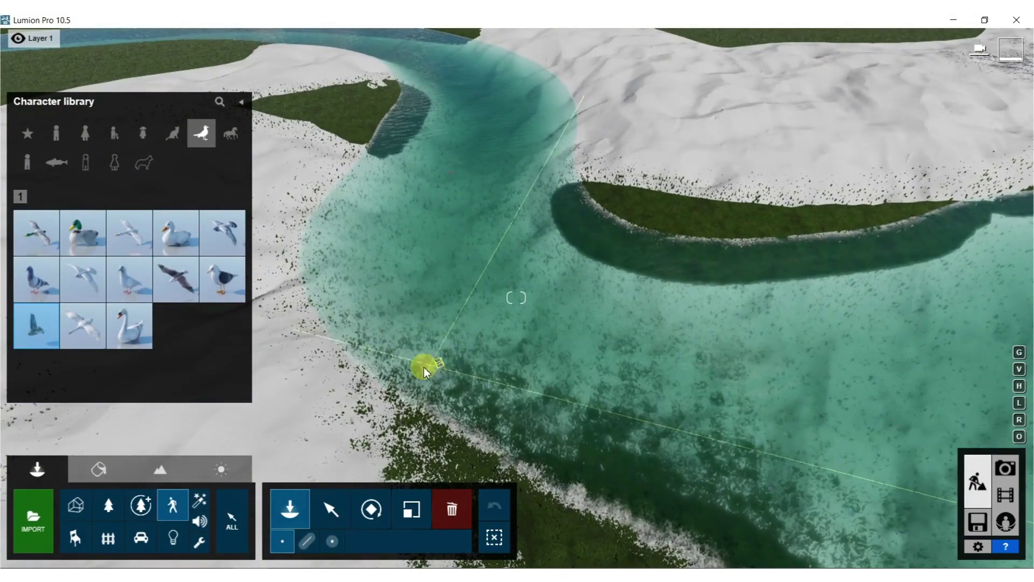
click(332, 541)
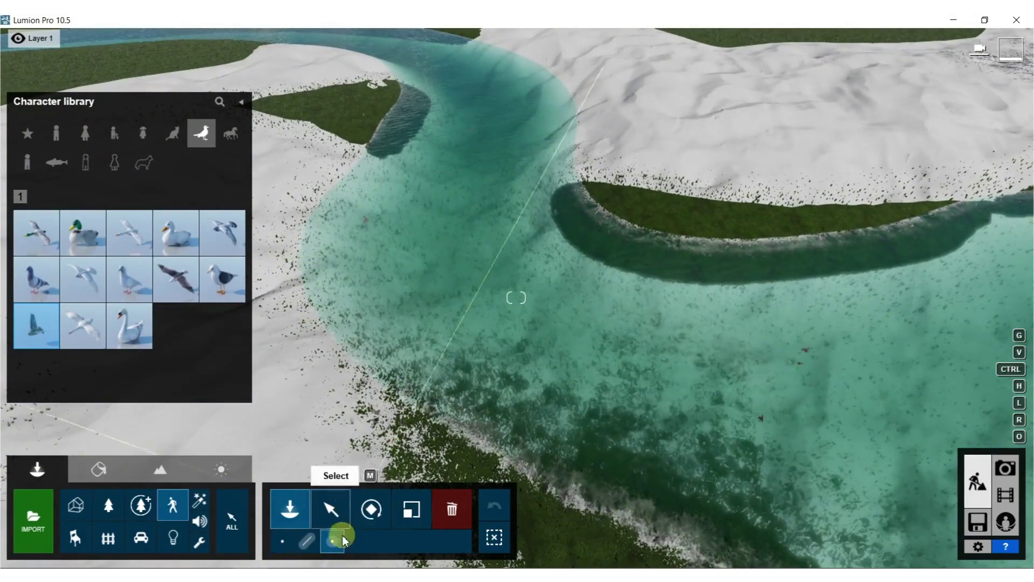
Select the whole flock of flying sparrows and move it horizontally across to the front of the sculpture
click(331, 509)
right_drag(462, 292, 353, 278)
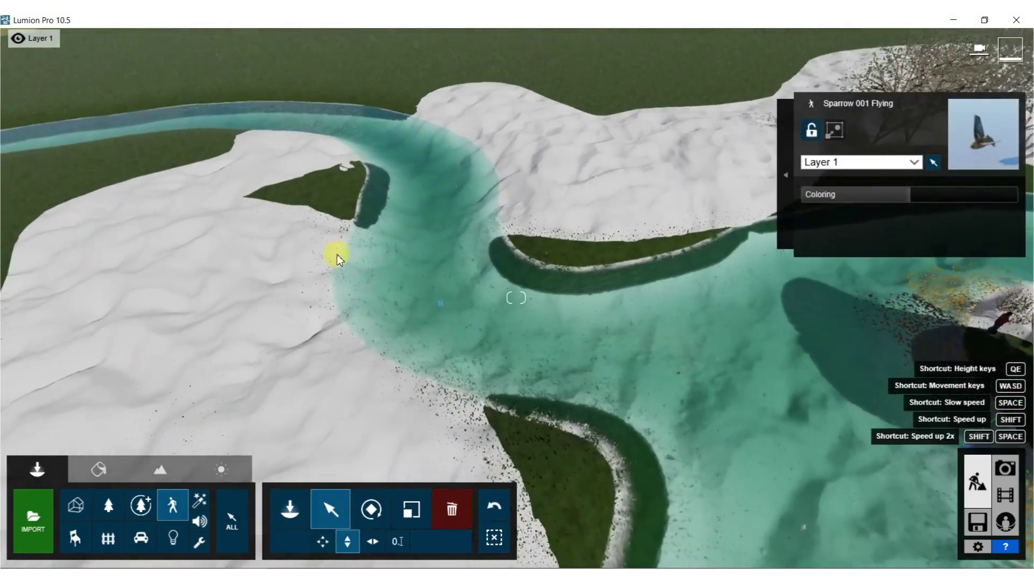
ctrl+drag(191, 173, 599, 455)
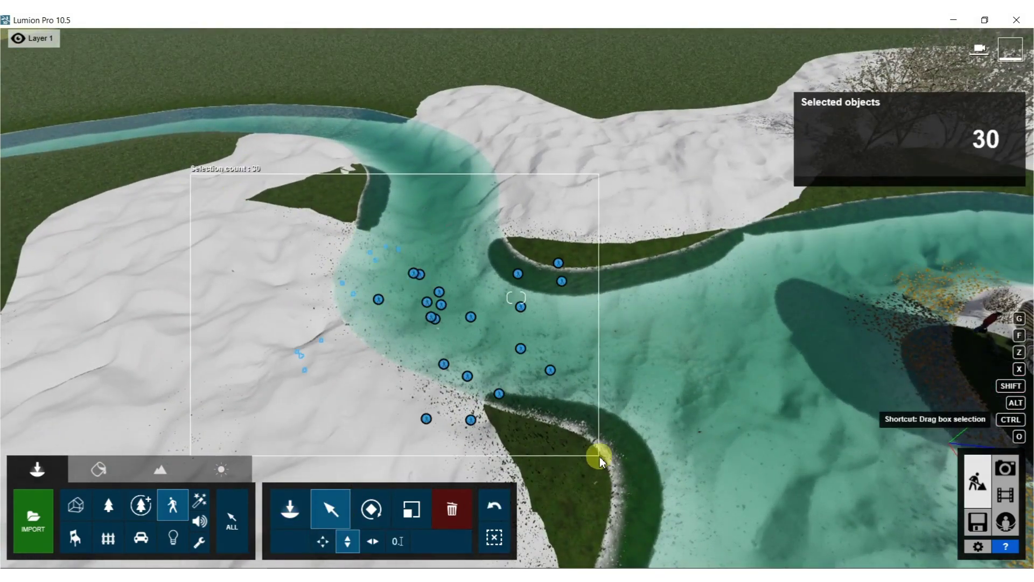
ctrl+drag(632, 488, 631, 489)
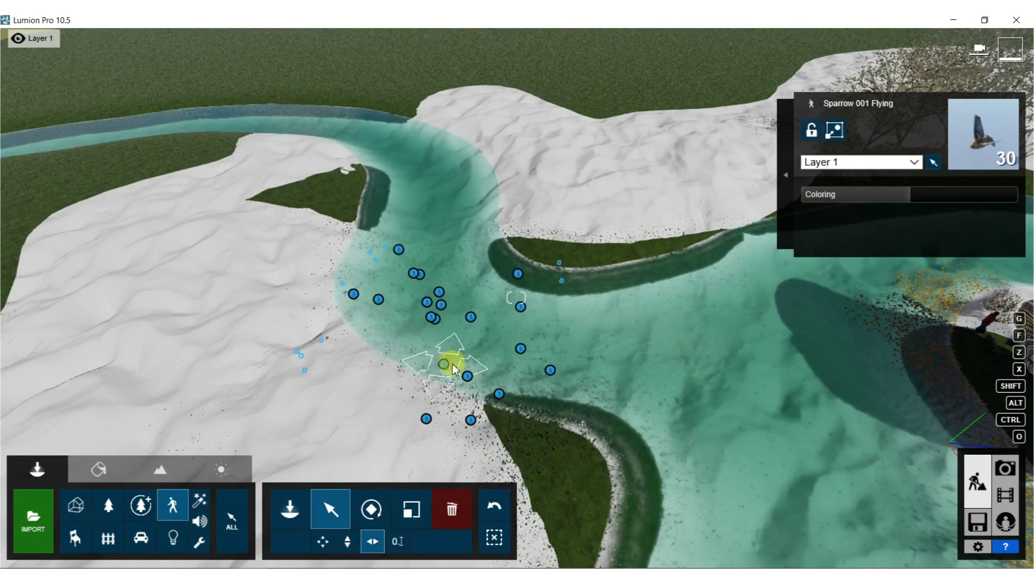
mouse_move(676, 295)
right_down()
mouse_move(619, 295)
mouse_move(676, 295)
right_up()
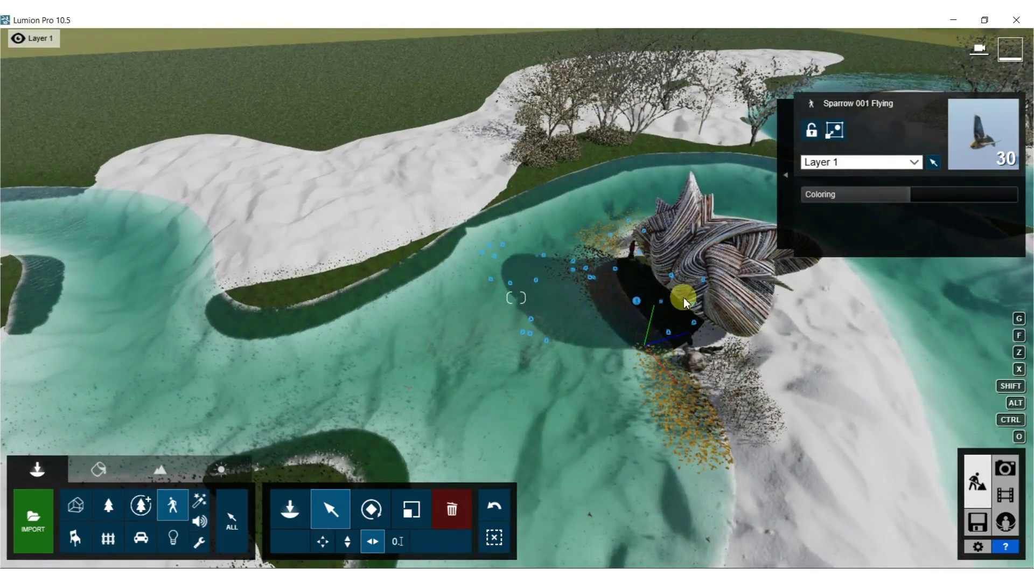
mouse_move(515, 297)
right_down()
mouse_move(576, 269)
mouse_move(573, 351)
right_up()
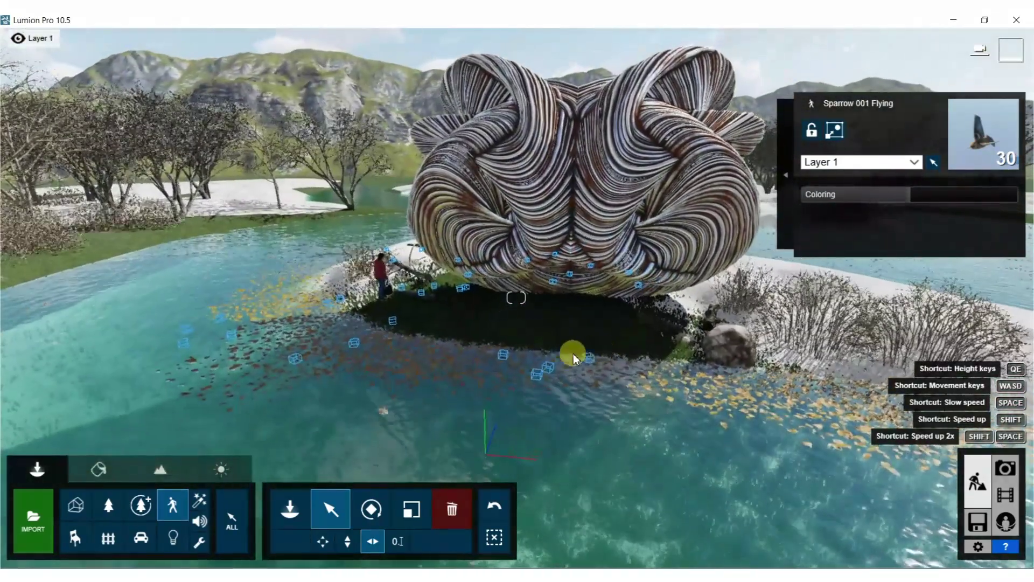
mouse_move(549, 365)
mouse_down()
mouse_move(646, 365)
mouse_move(662, 354)
mouse_up()
Raise the selected sparrow flock vertically into the air around the sculpture
click(323, 549)
click(350, 547)
mouse_move(516, 297)
right_down()
mouse_move(516, 410)
mouse_move(516, 199)
right_up()
right_drag(608, 479, 570, 480)
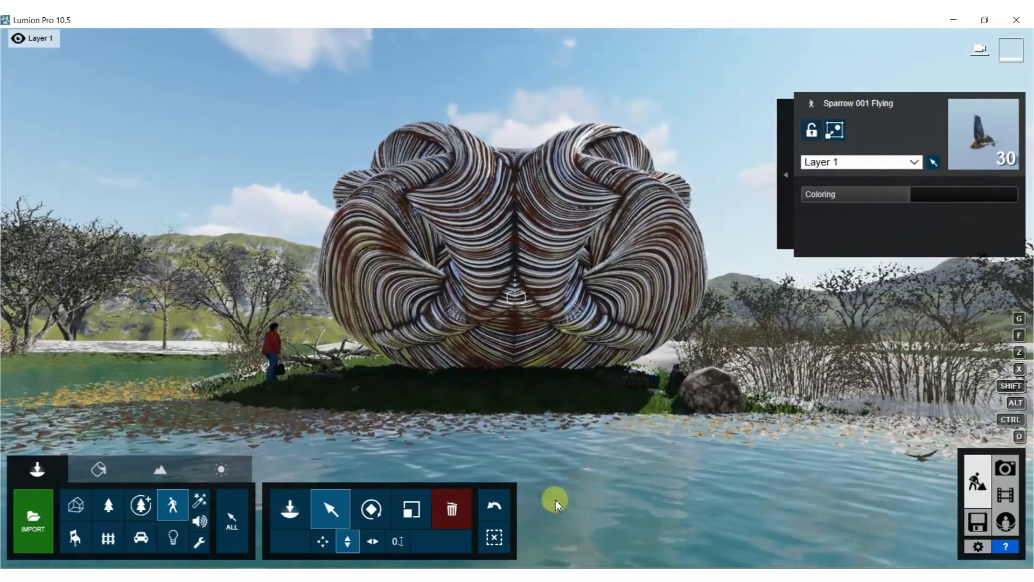
drag(579, 411, 531, 30)
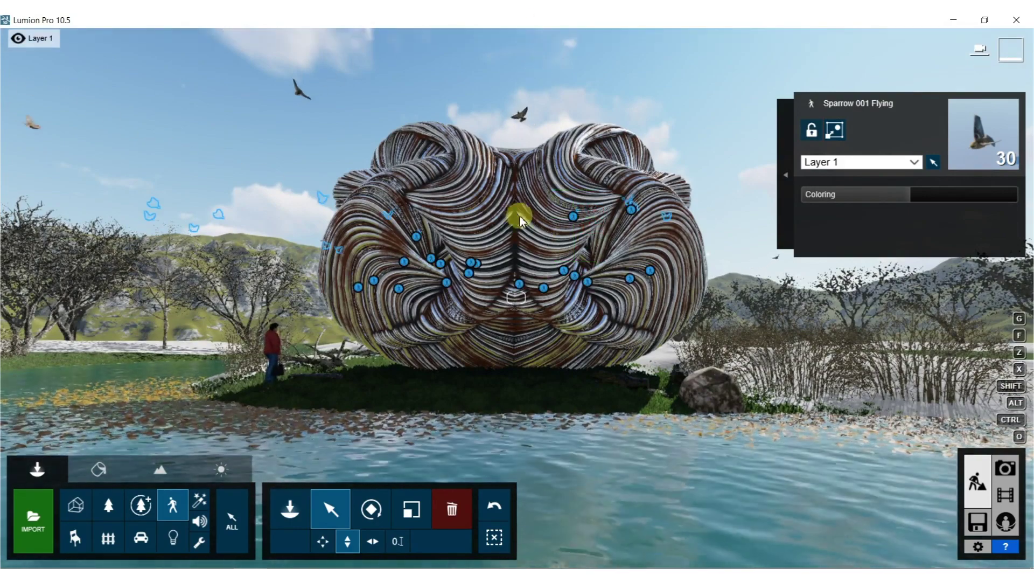
right_drag(535, 219, 535, 221)
key(w)
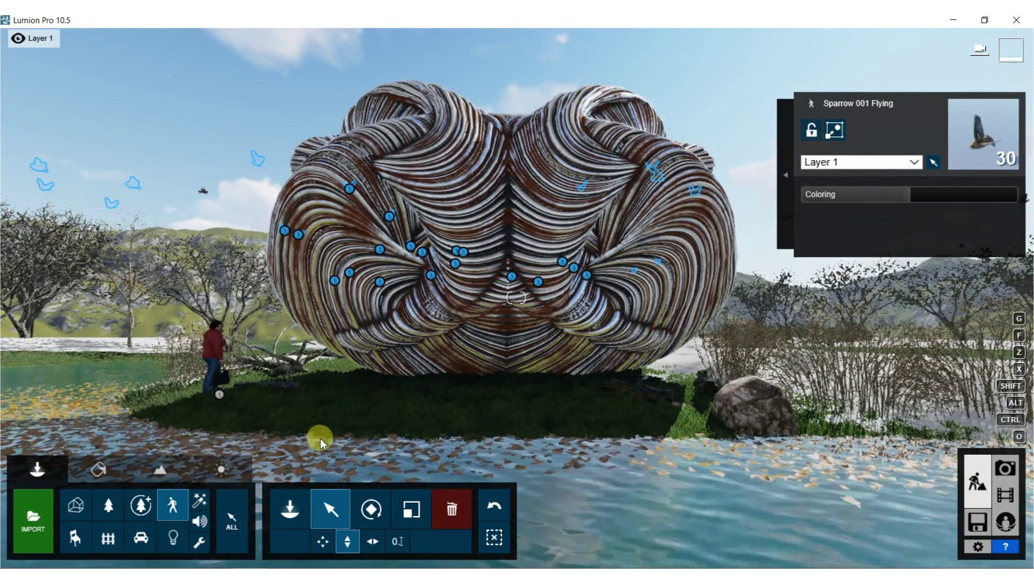
Place a single Leafless Shrub 003 on the grassy bank next to the standing woman
click(112, 511)
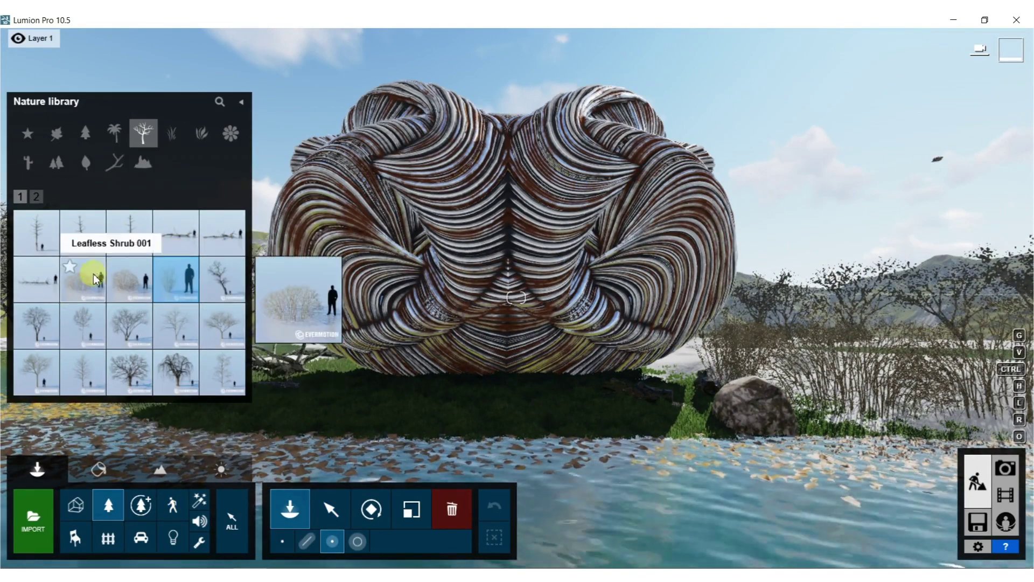
click(36, 197)
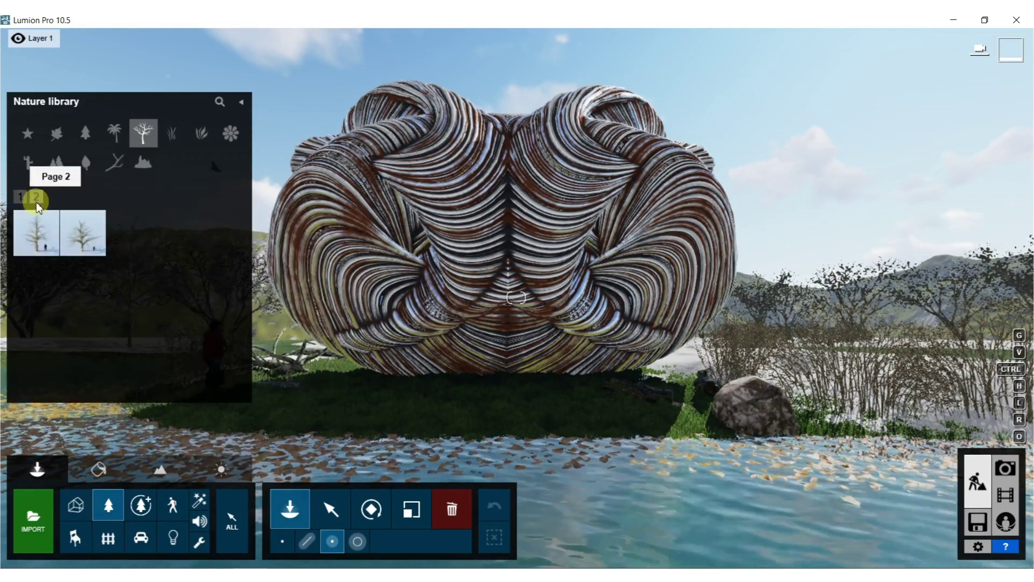
click(73, 252)
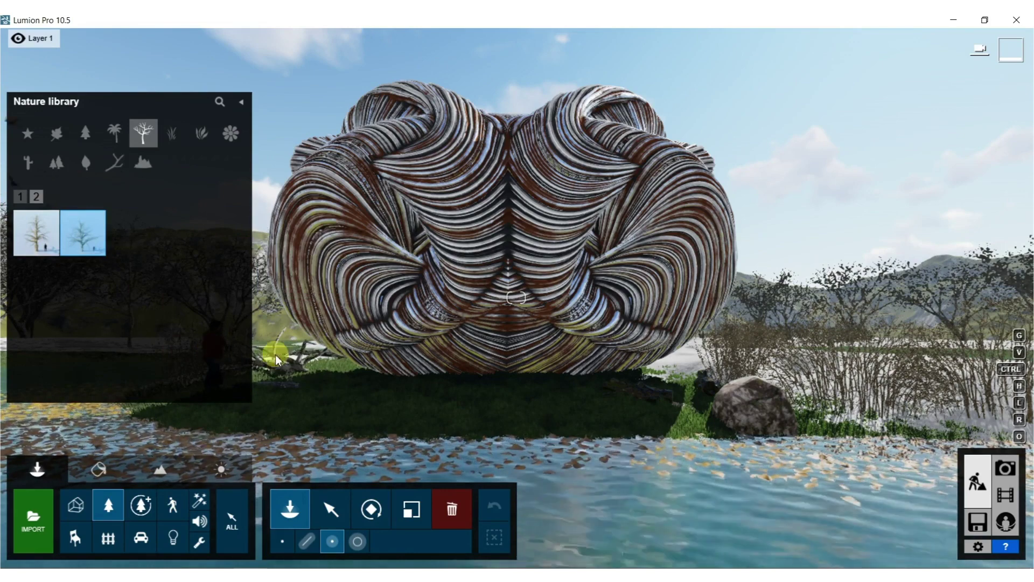
click(295, 360)
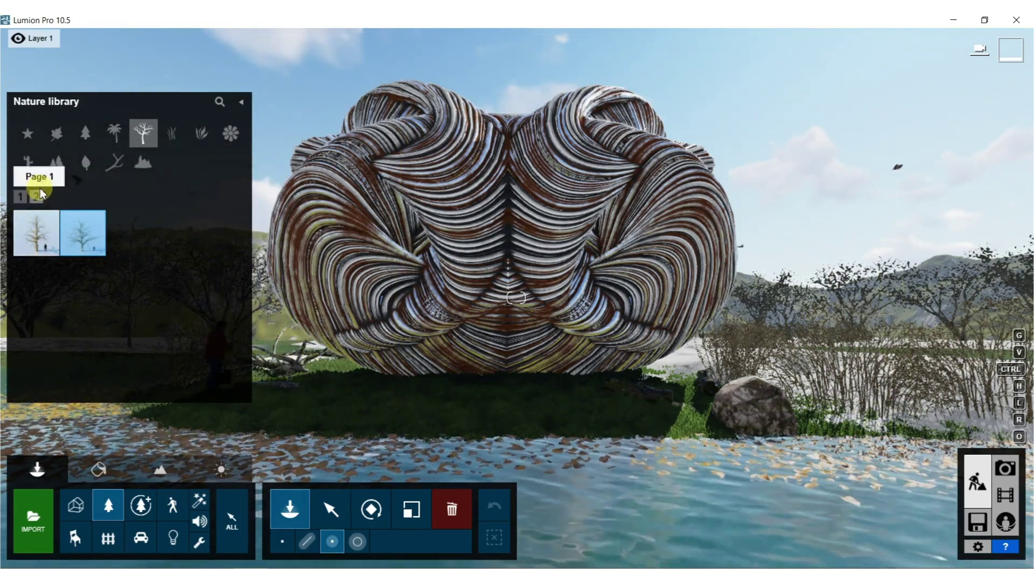
click(21, 197)
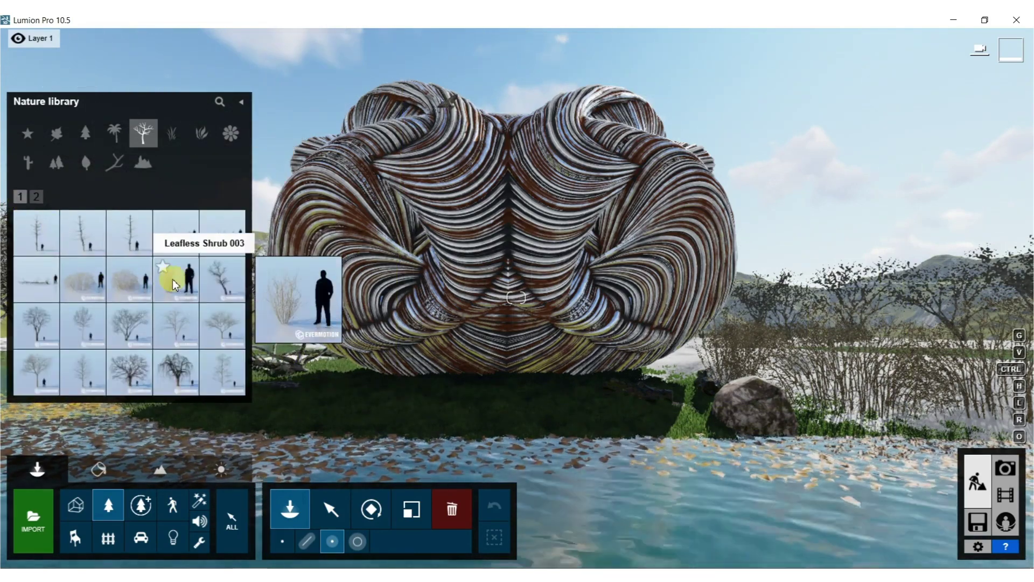
right_drag(417, 412, 289, 546)
click(286, 545)
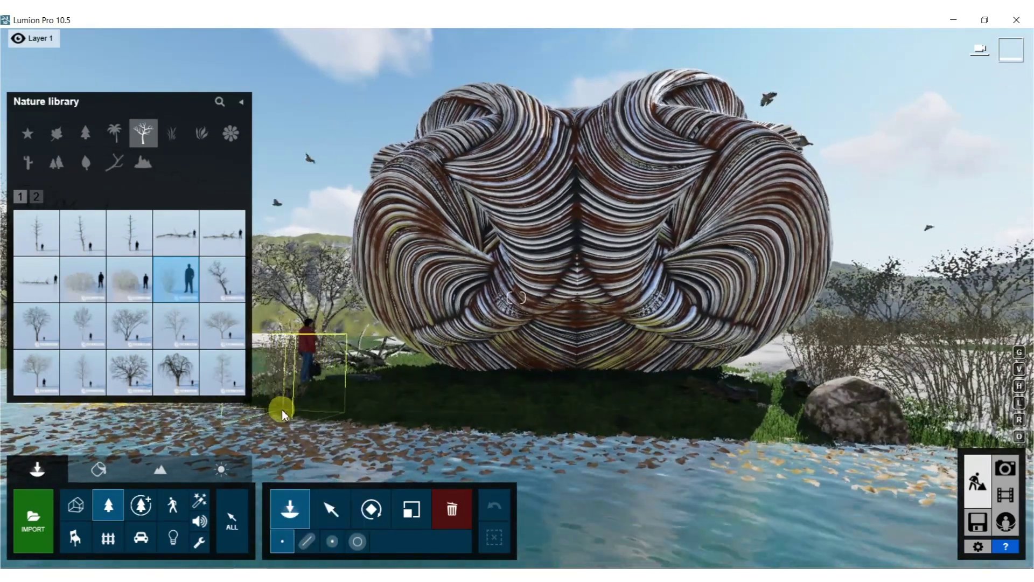
click(278, 408)
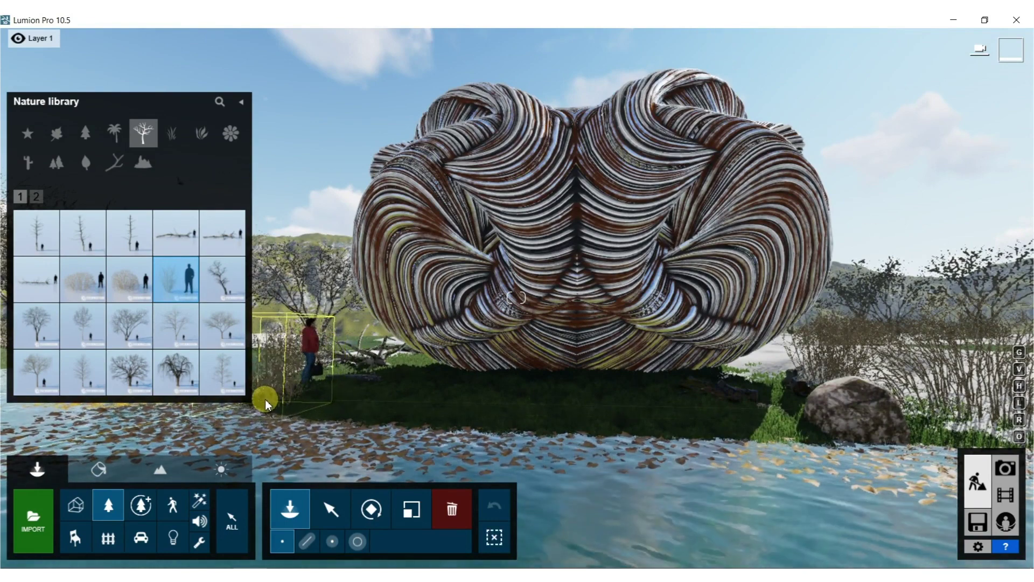
Place a small wild grass plant on the grassy bank in front of the sculpture's base
click(206, 124)
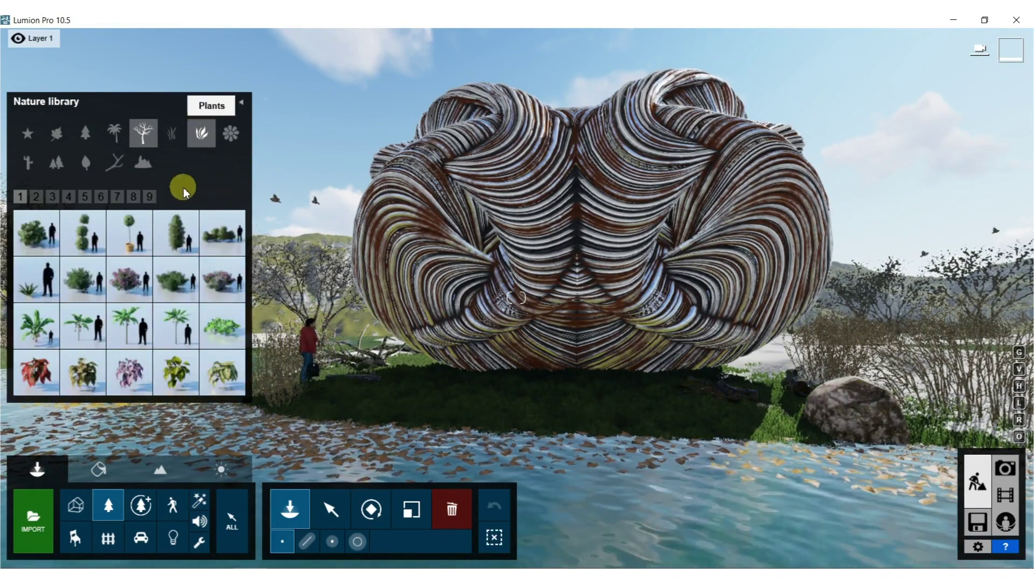
click(172, 134)
click(82, 325)
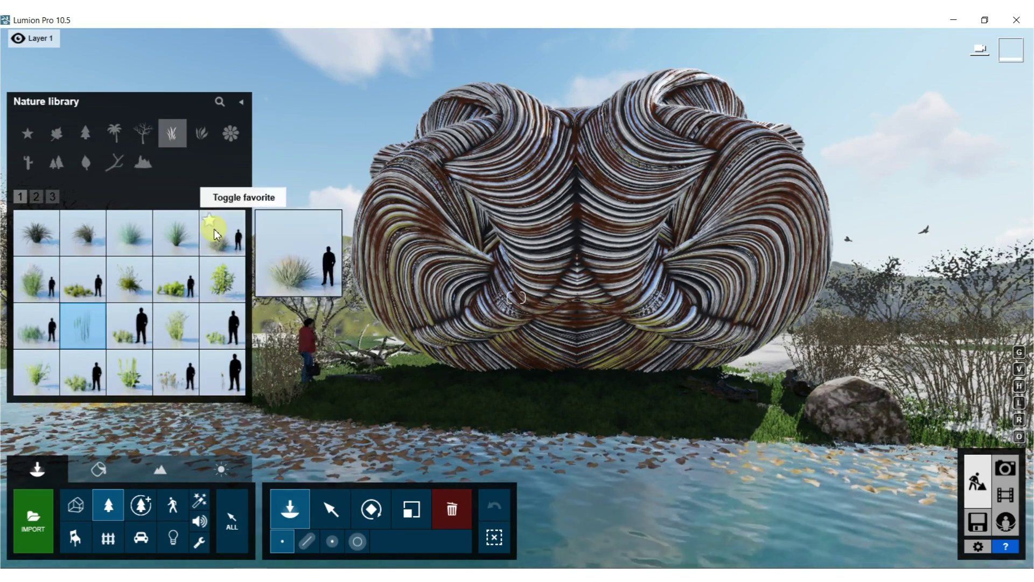
click(36, 196)
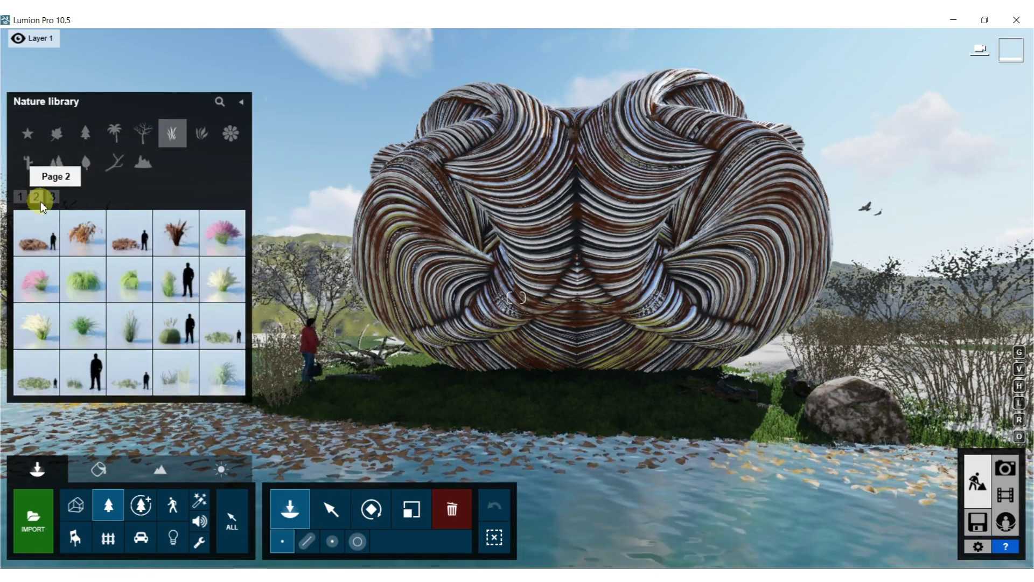
click(138, 375)
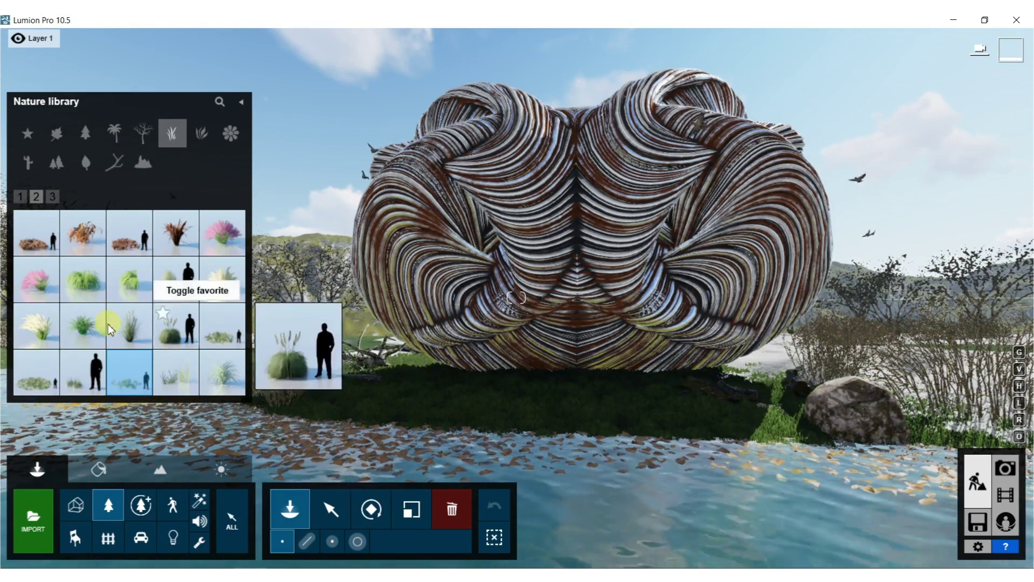
click(82, 382)
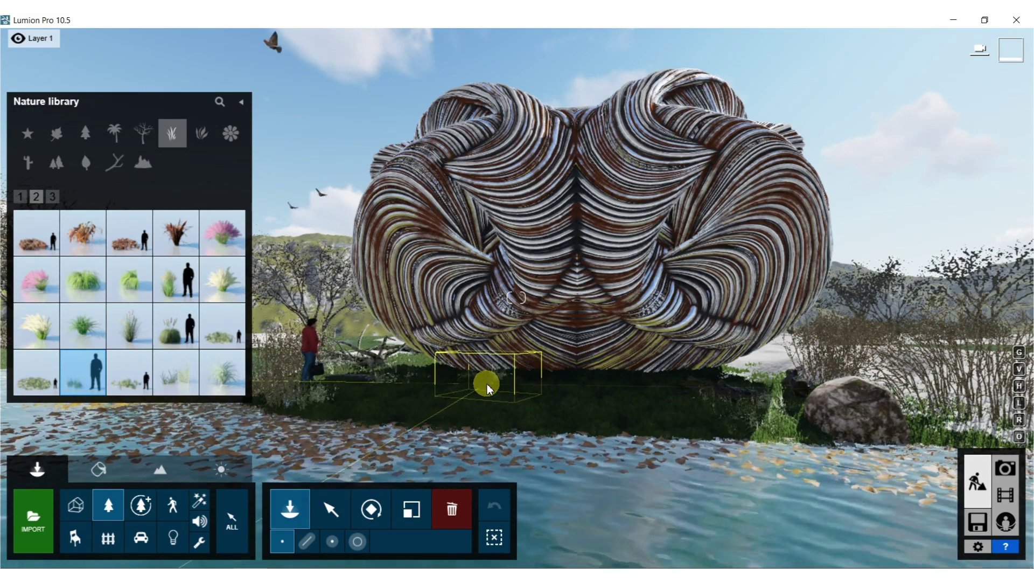
click(482, 383)
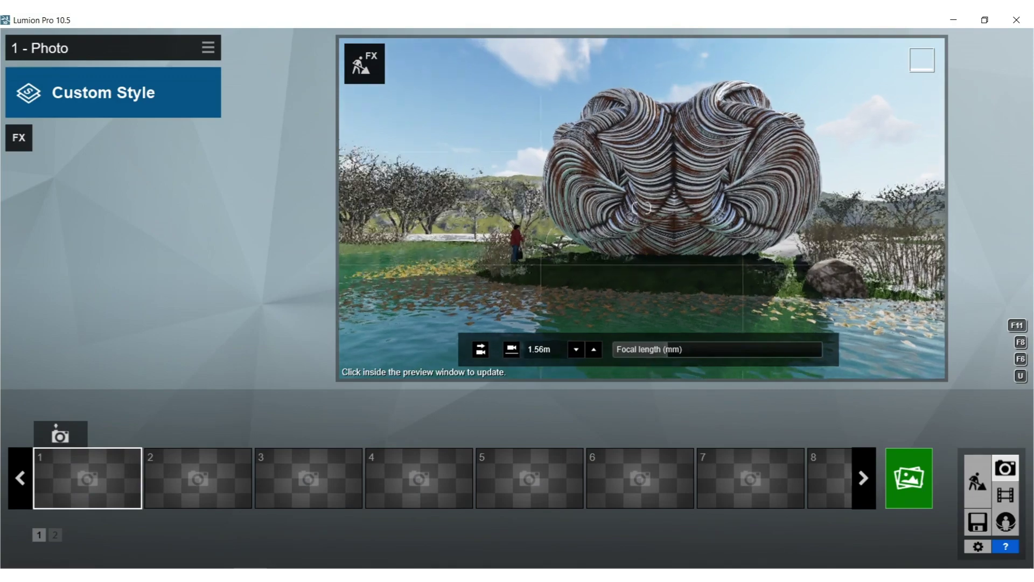
Frame the sculpture with the standing woman beside it for the photo and apply the Daytime style
scroll(645, 267, up, 5)
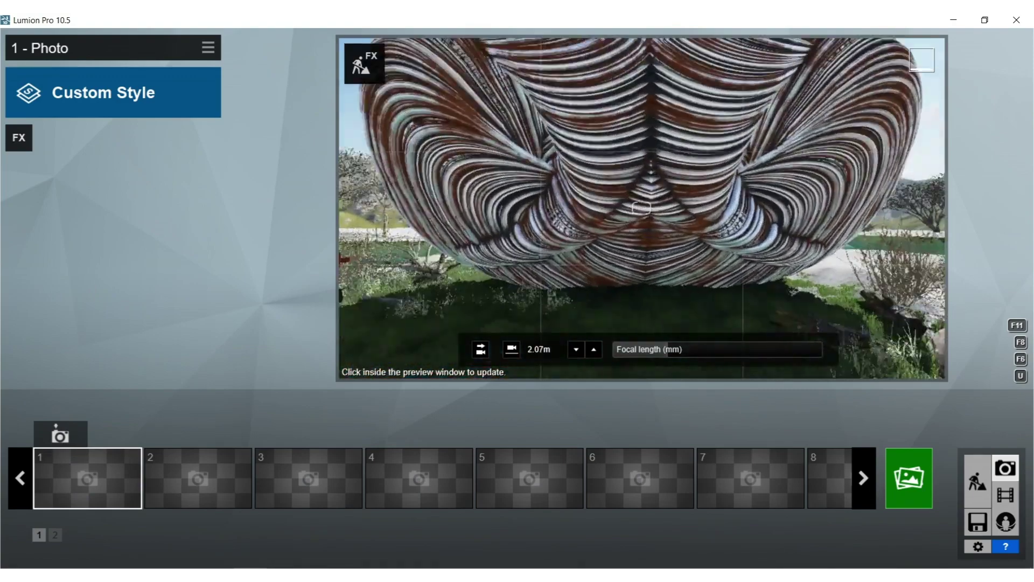
scroll(641, 208, down, 5)
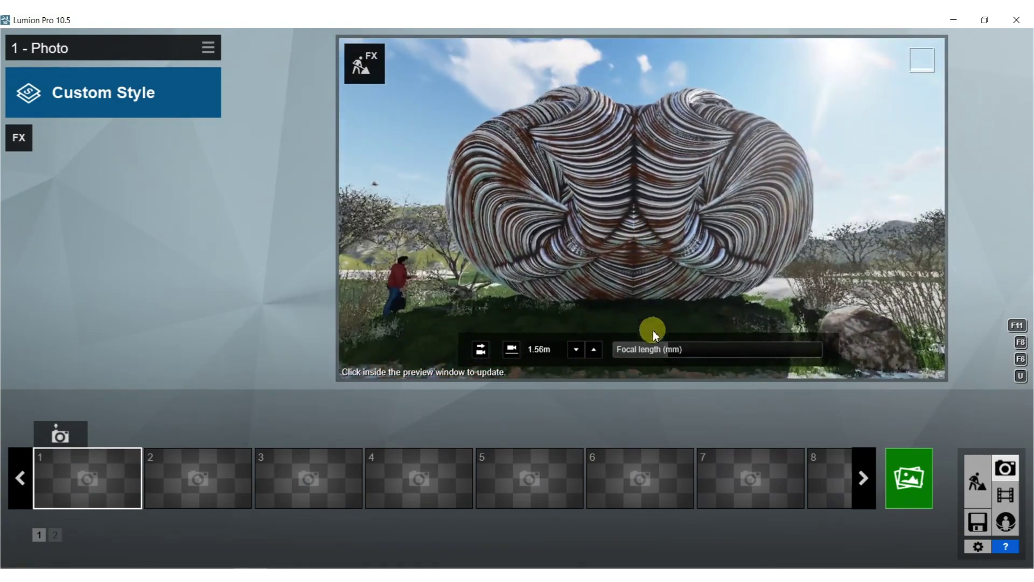
mouse_move(487, 192)
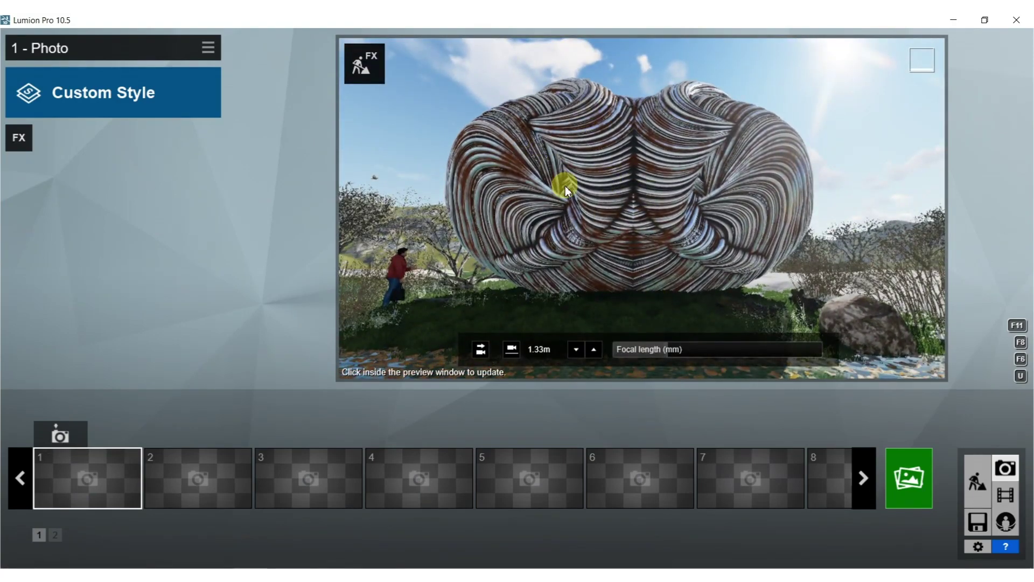
click(68, 101)
click(490, 261)
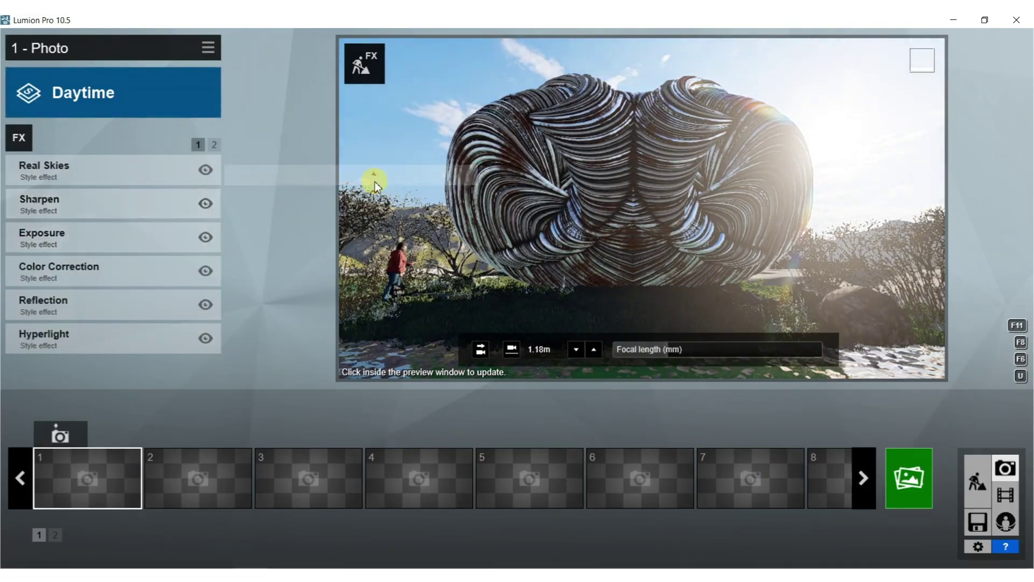
Fine-tune the photo framing and add an enabled 2-Point Perspective effect
right_drag(467, 192, 461, 183)
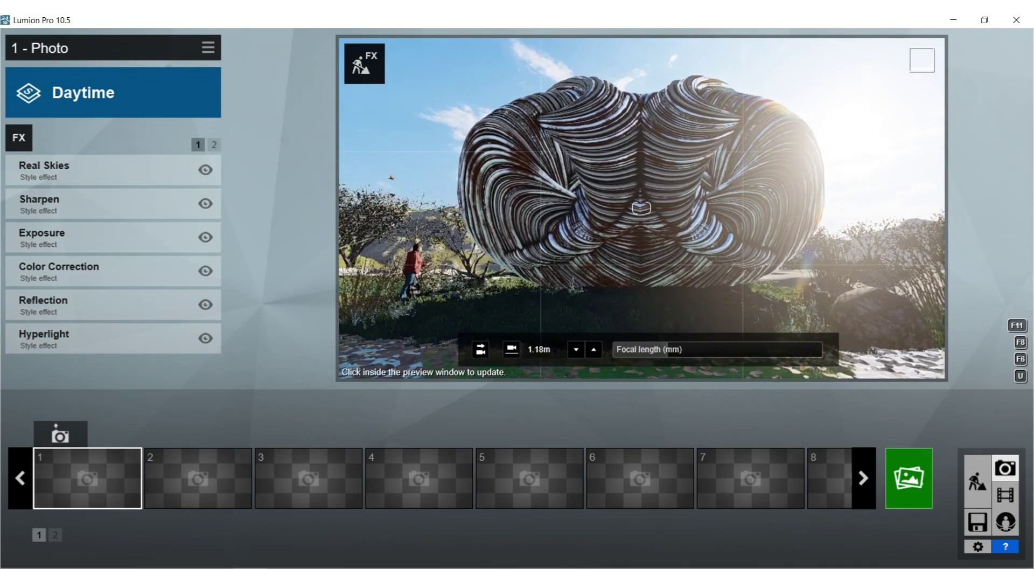
click(23, 140)
click(251, 233)
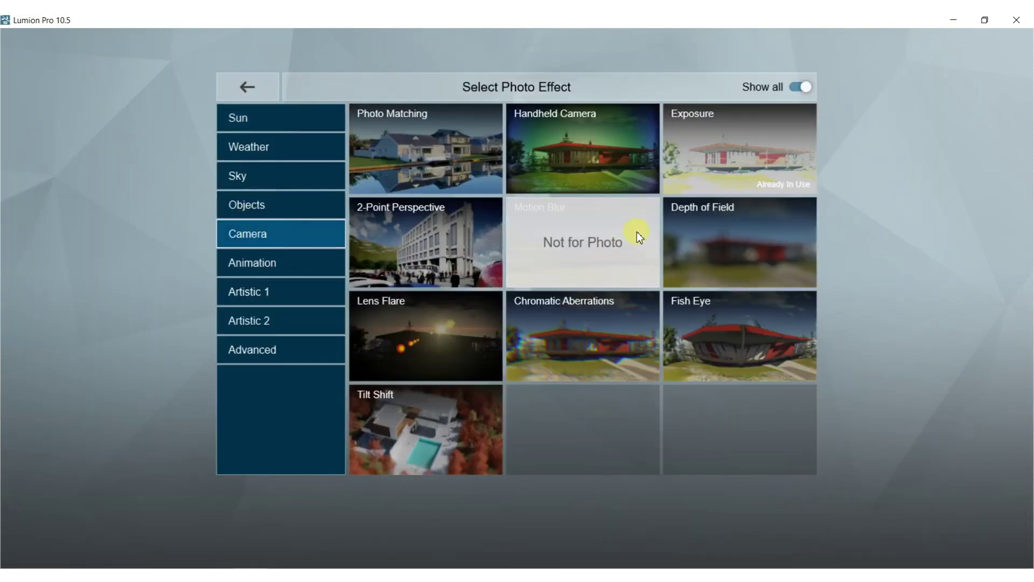
click(463, 239)
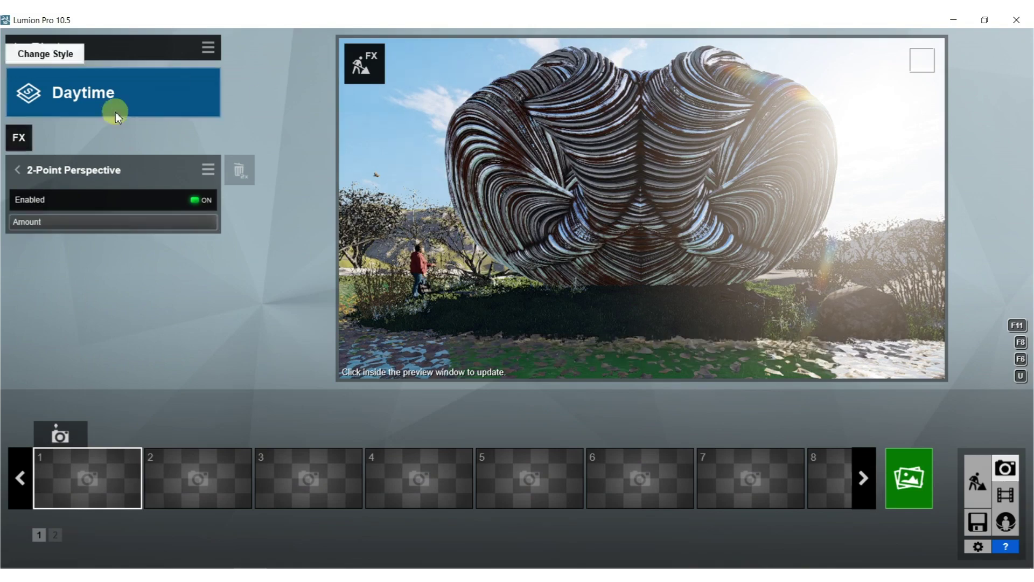
Add the Time Warp effect and set the offset for animated people and animals to -10.0s
click(38, 137)
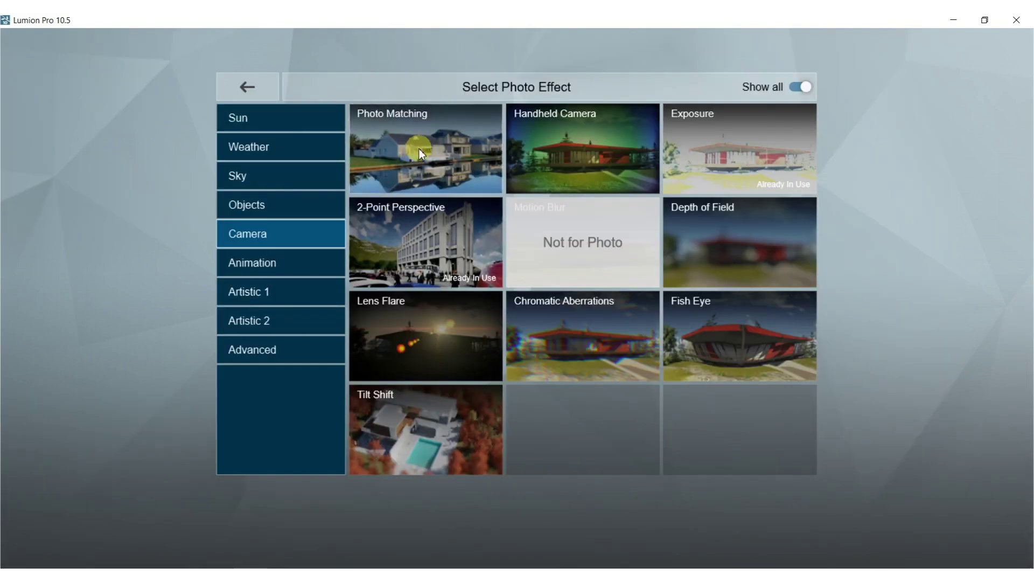
click(272, 267)
click(677, 253)
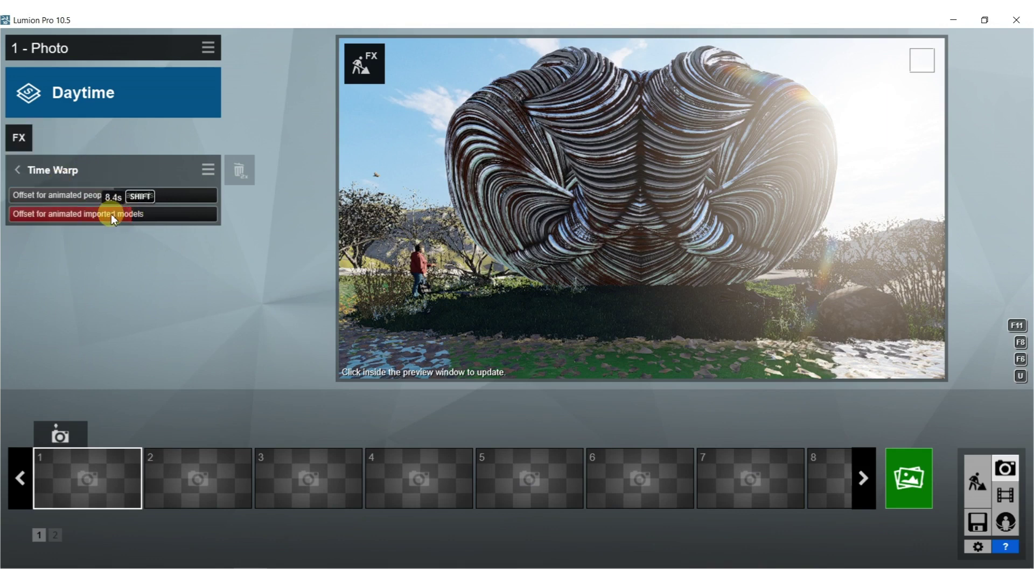
mouse_move(114, 196)
mouse_down()
mouse_move(137, 196)
mouse_move(108, 193)
mouse_up()
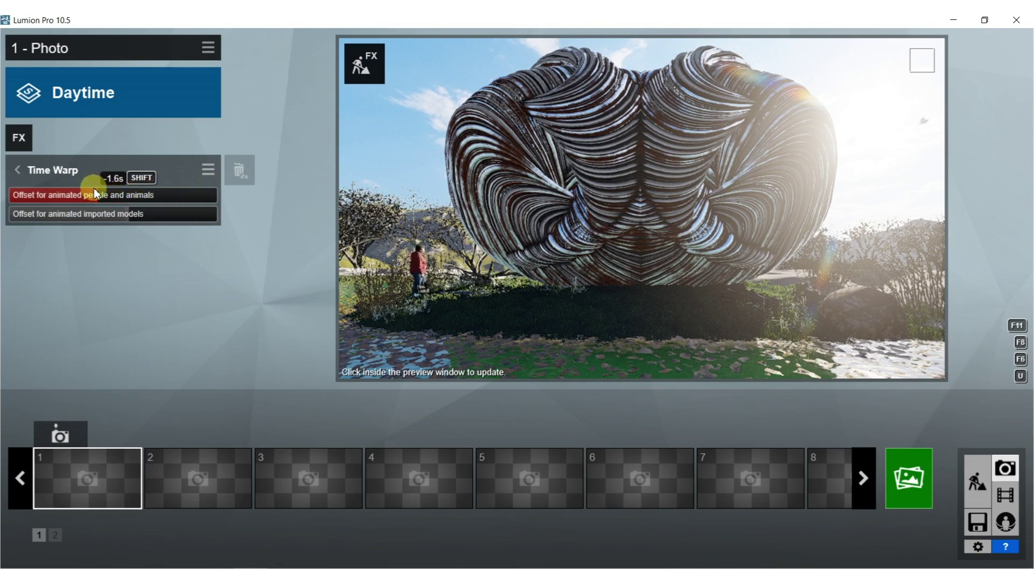
drag(47, 190, 9, 192)
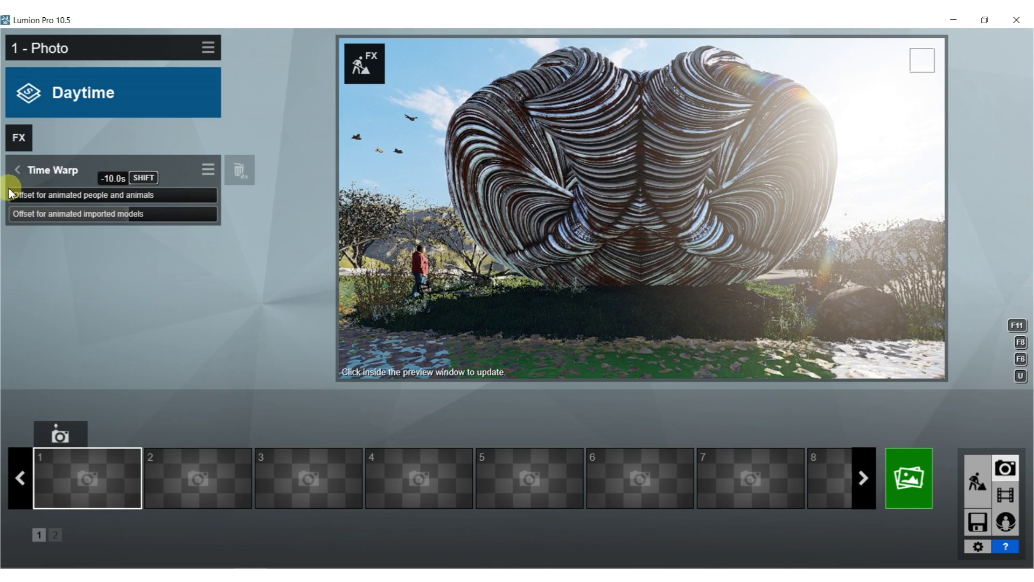
Add the Precipitation effect and set its Rain / Snow amount to slightly over a third of the range
click(19, 139)
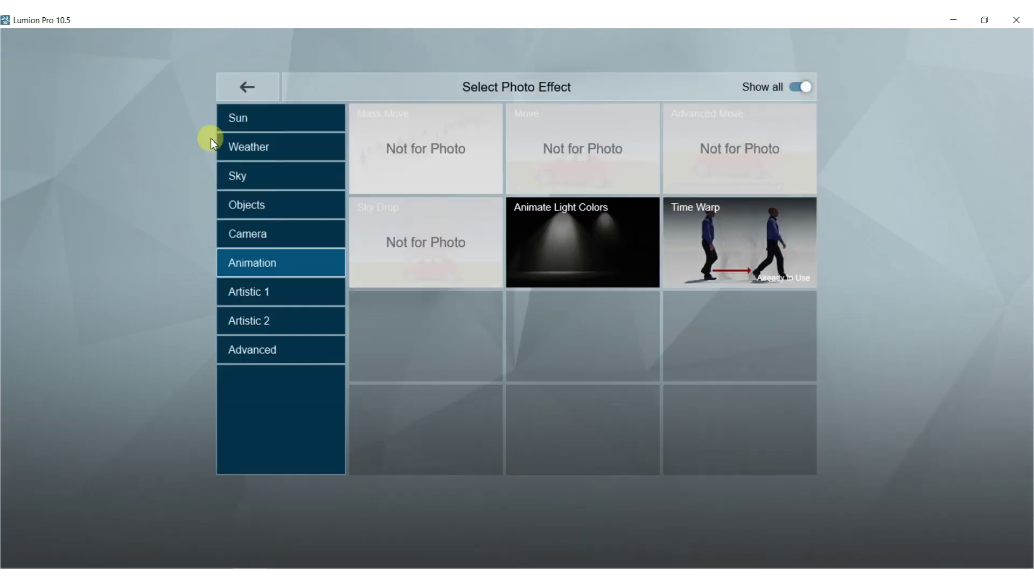
click(268, 149)
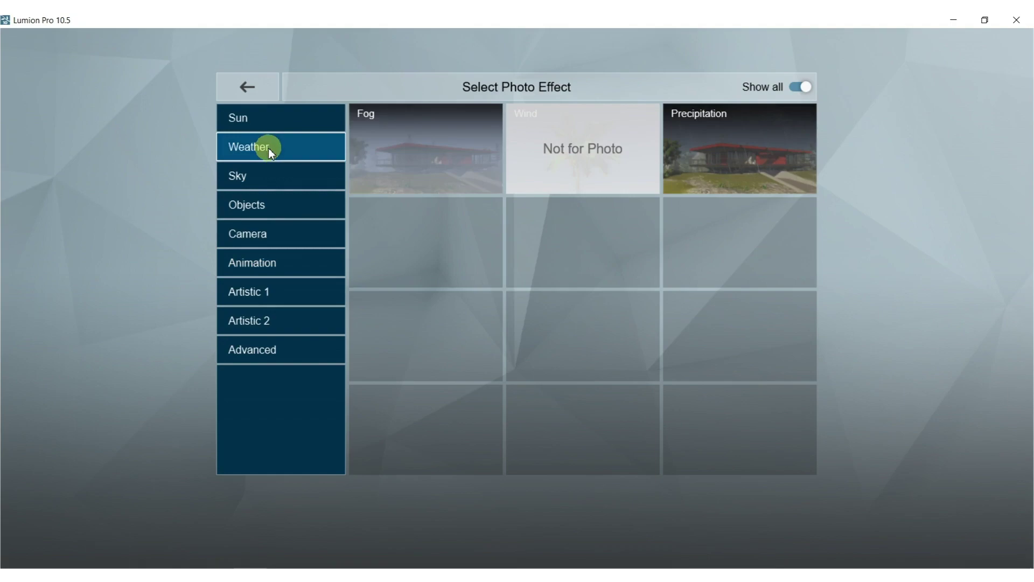
click(712, 134)
drag(49, 196, 86, 192)
click(83, 194)
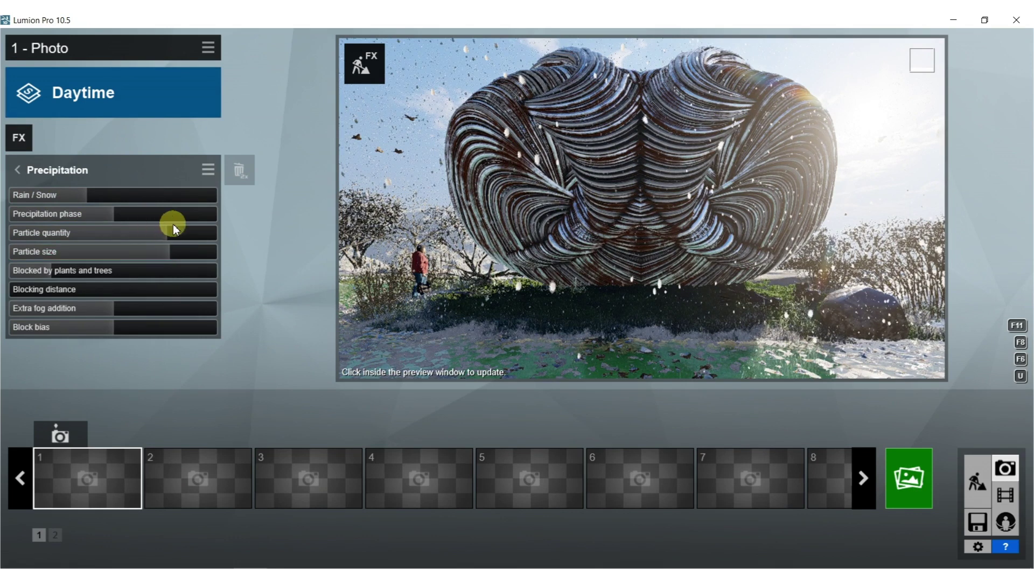
Turn the Real Skies heading down to about a quarter of its range and update the photo preview
click(17, 171)
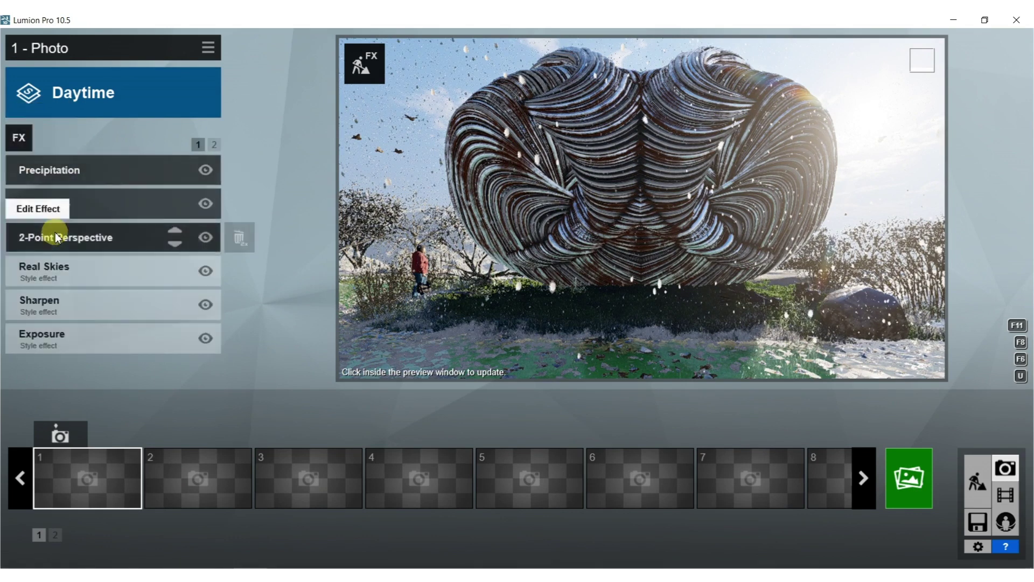
click(66, 269)
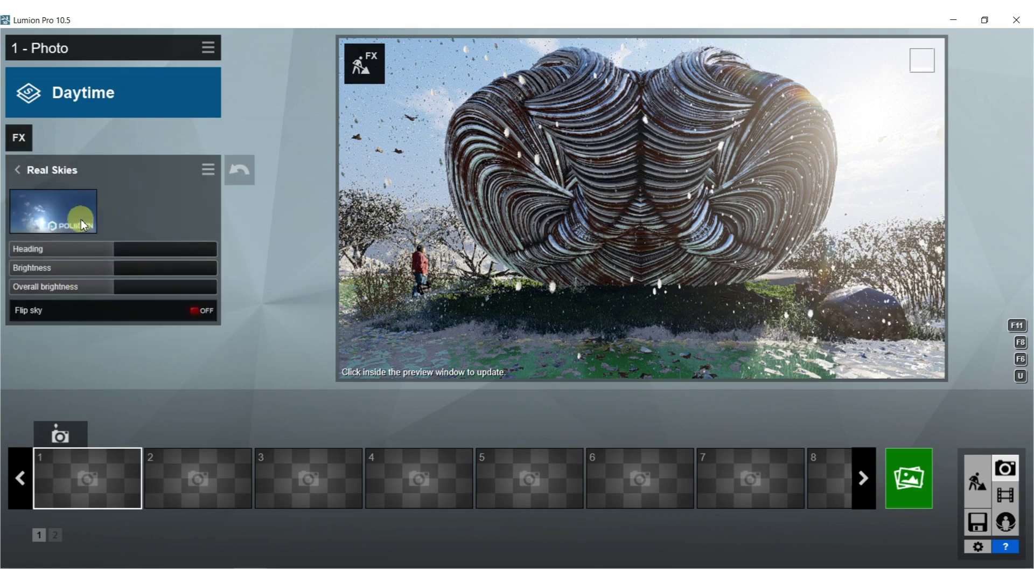
drag(104, 249, 59, 248)
click(434, 265)
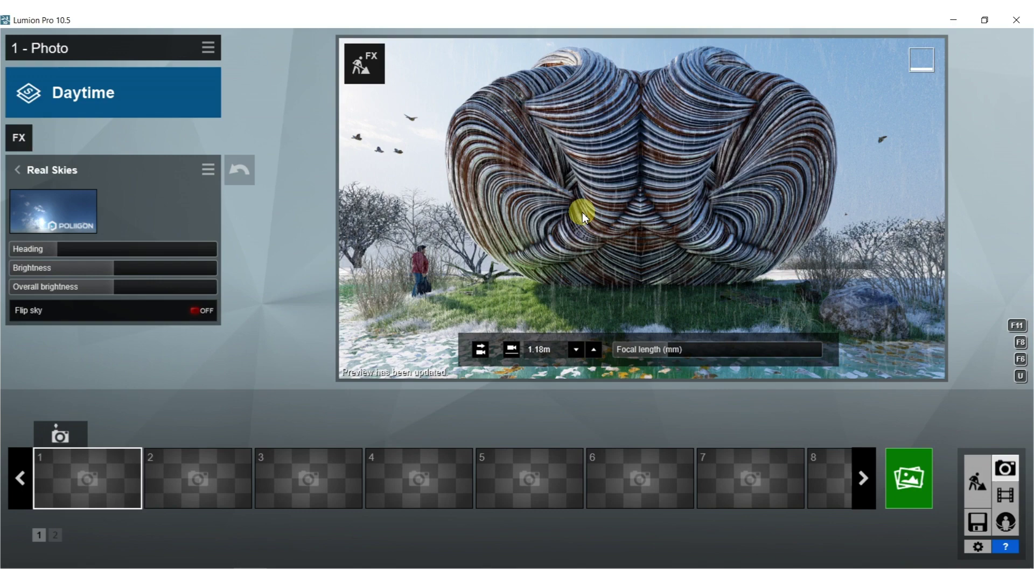
Add the Sun effect, aim the sun above the bare trees beside the standing woman, and update the preview
click(19, 170)
click(19, 134)
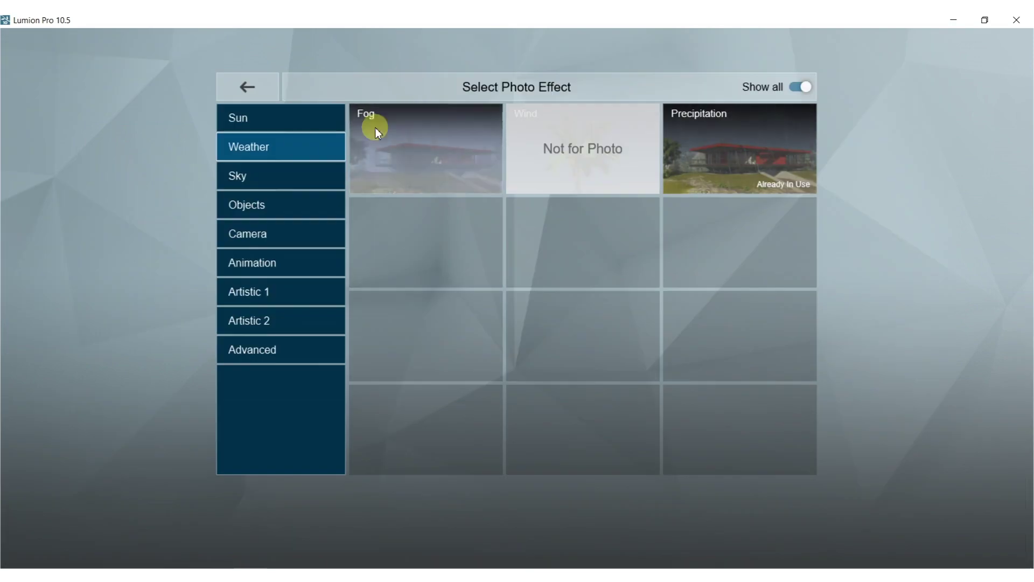
click(235, 114)
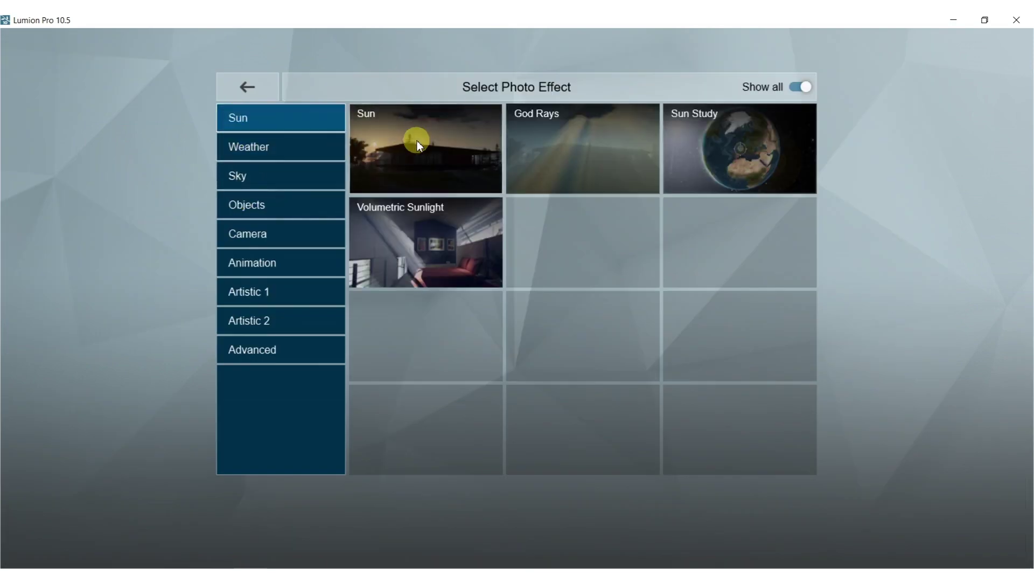
click(417, 140)
mouse_move(100, 201)
mouse_down()
mouse_move(150, 196)
mouse_move(128, 199)
mouse_move(136, 212)
mouse_move(89, 211)
mouse_up()
click(485, 301)
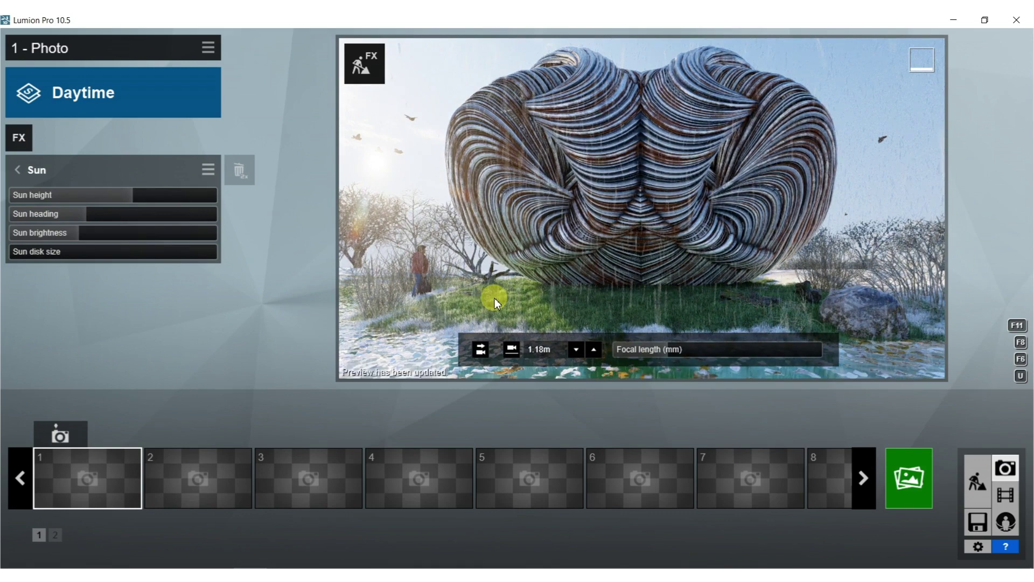
Change the photo style to Overcast
click(87, 98)
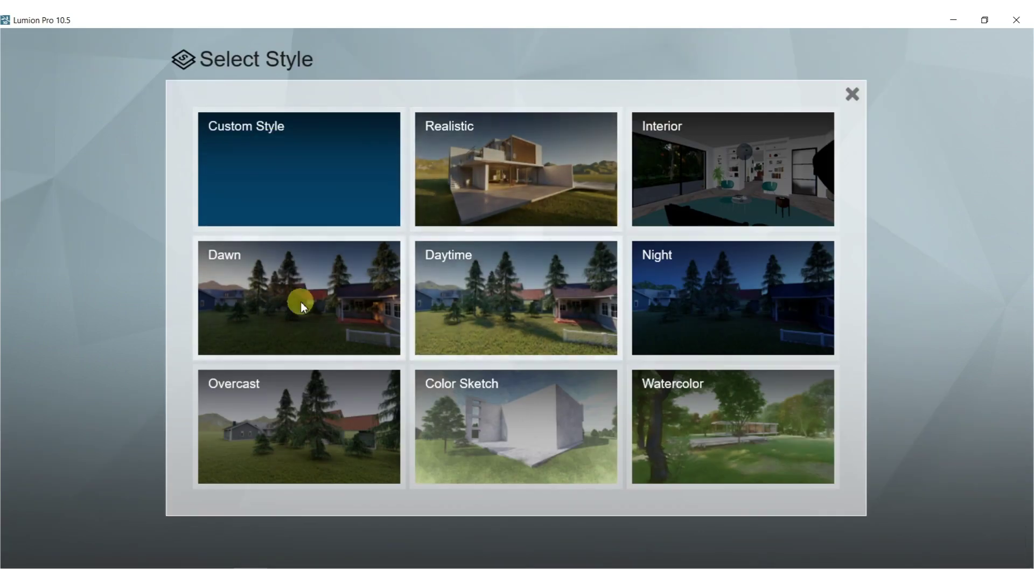
click(284, 416)
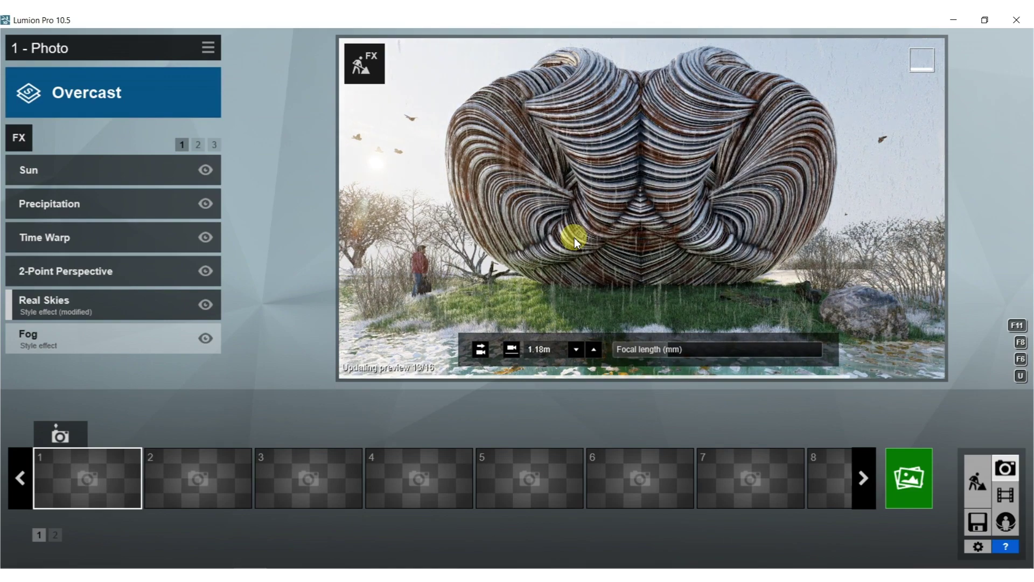
Move closer to the sculpture at a camera height of 0.93 m, store the view in photo slot 1 and update the preview
mouse_move(574, 238)
right_down()
mouse_move(576, 226)
mouse_move(576, 235)
right_up()
middle_drag(576, 236, 580, 321)
key(w)
right_drag(584, 247, 586, 246)
middle_drag(586, 247, 587, 264)
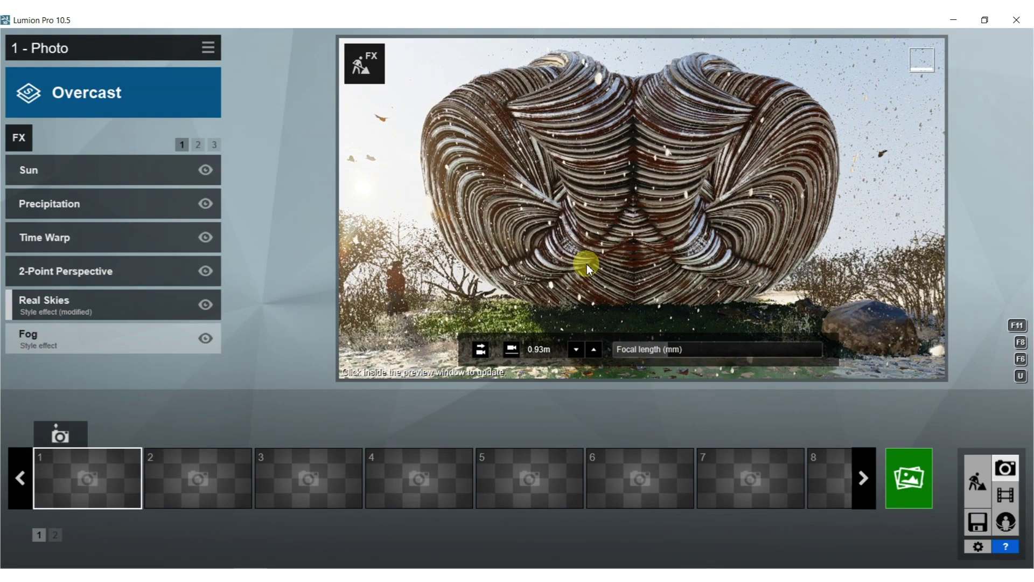
right_drag(587, 264, 588, 261)
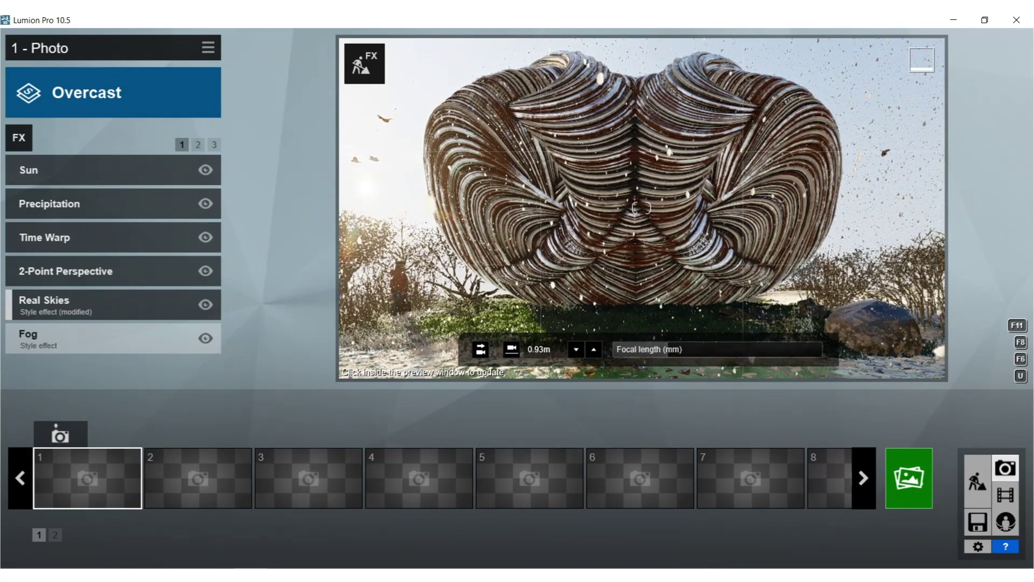
right_drag(641, 207, 641, 207)
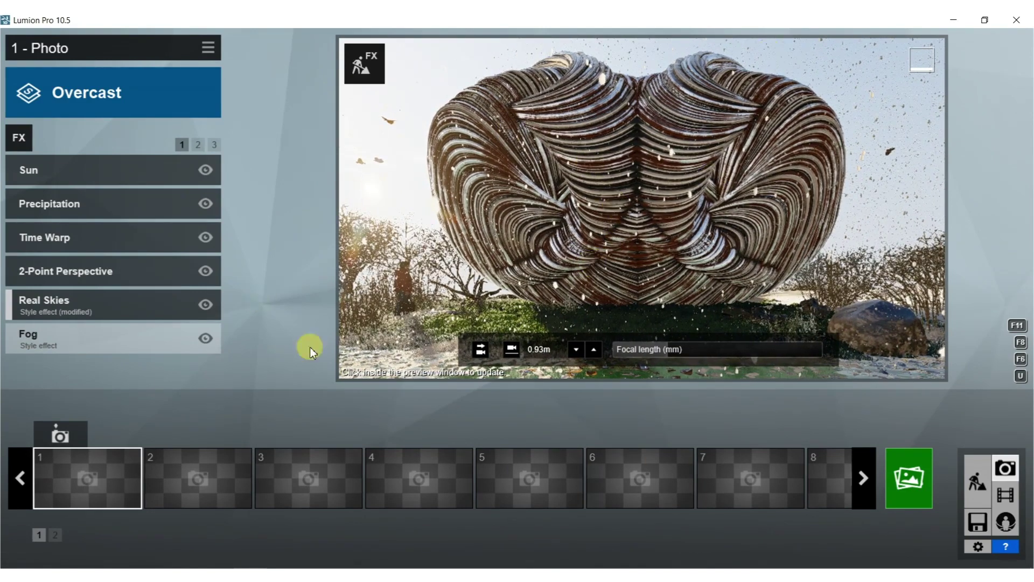
click(60, 431)
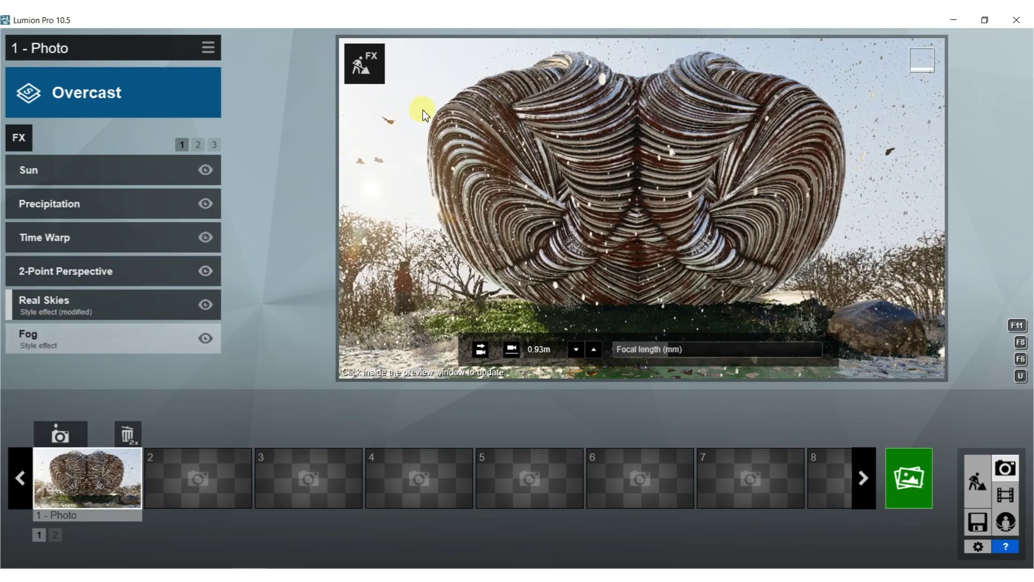
click(505, 167)
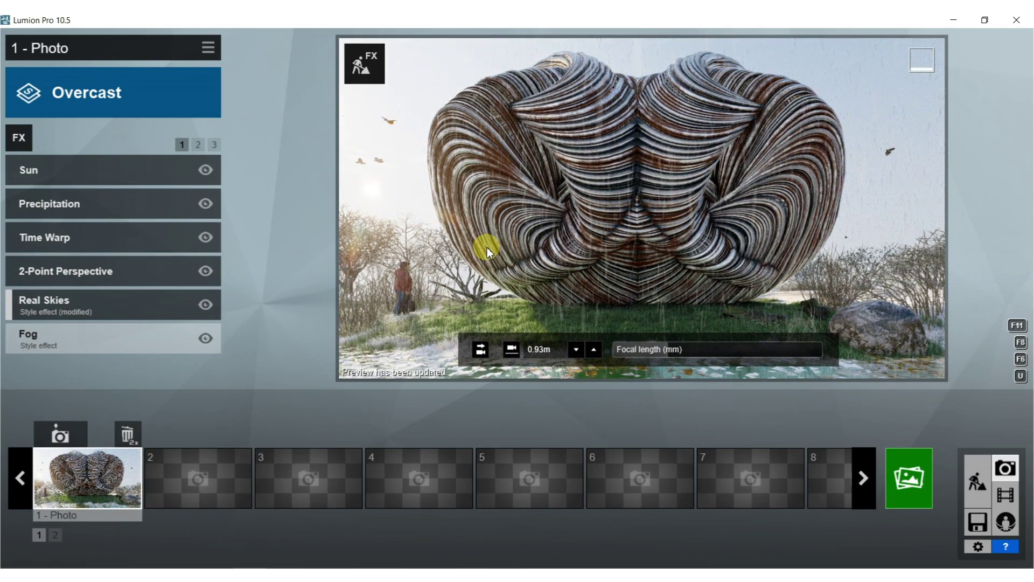
Raise the Sun effect's heading to about four fifths of its range so sunlight falls on the sculpture's front
click(128, 169)
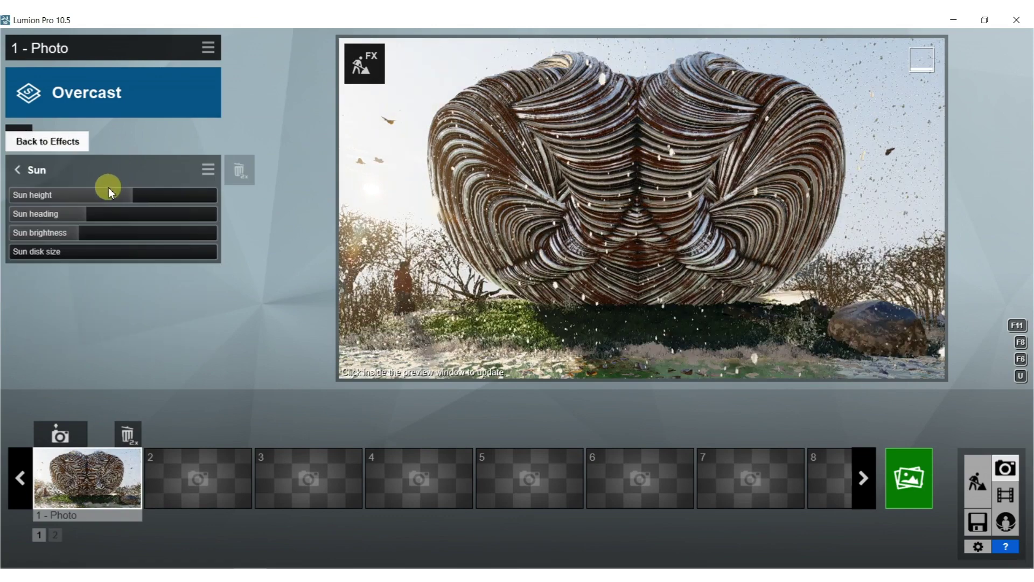
drag(129, 197, 176, 219)
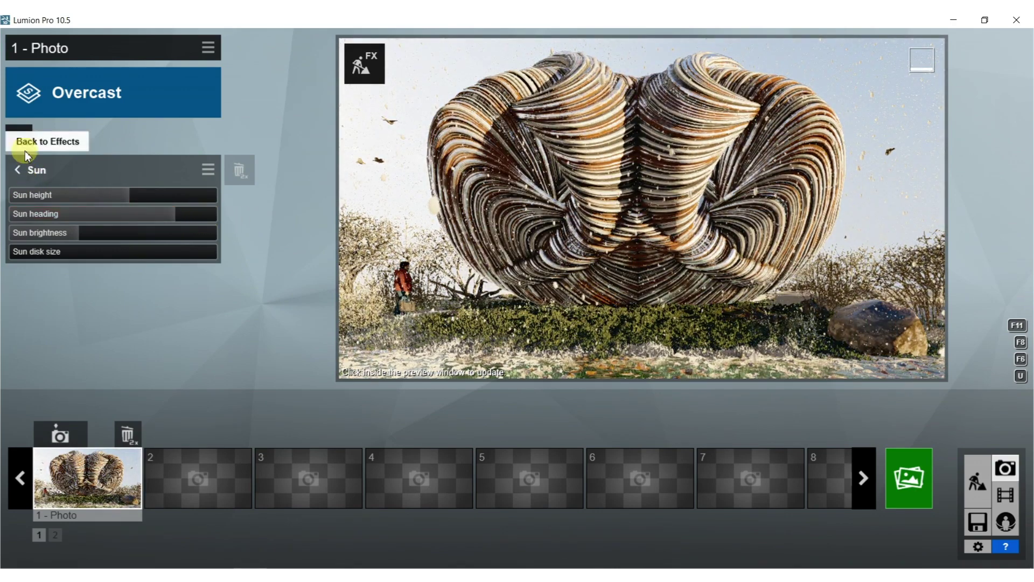
Switch the Sun effect off and back on to compare the photo with and without it
click(17, 168)
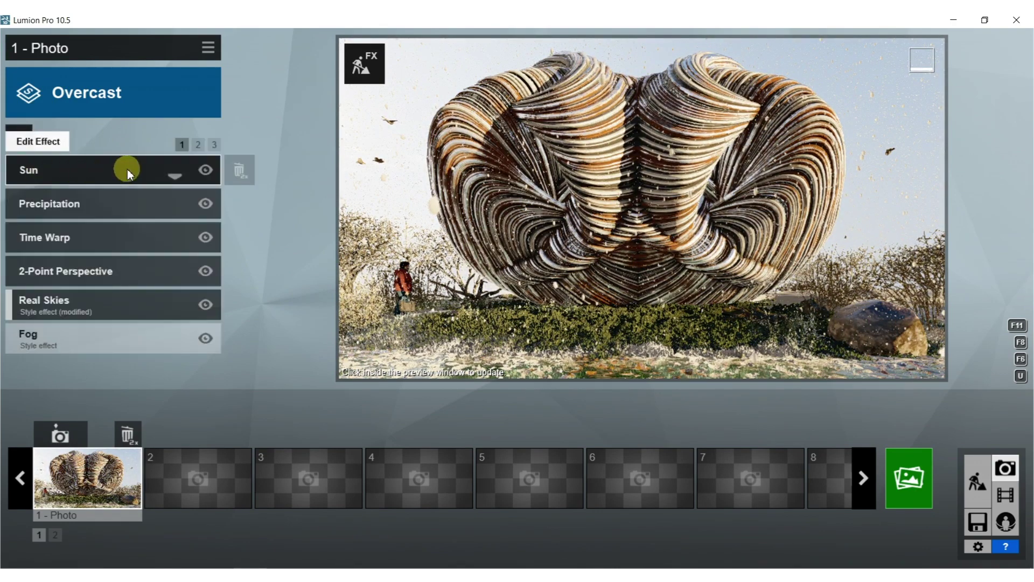
click(208, 170)
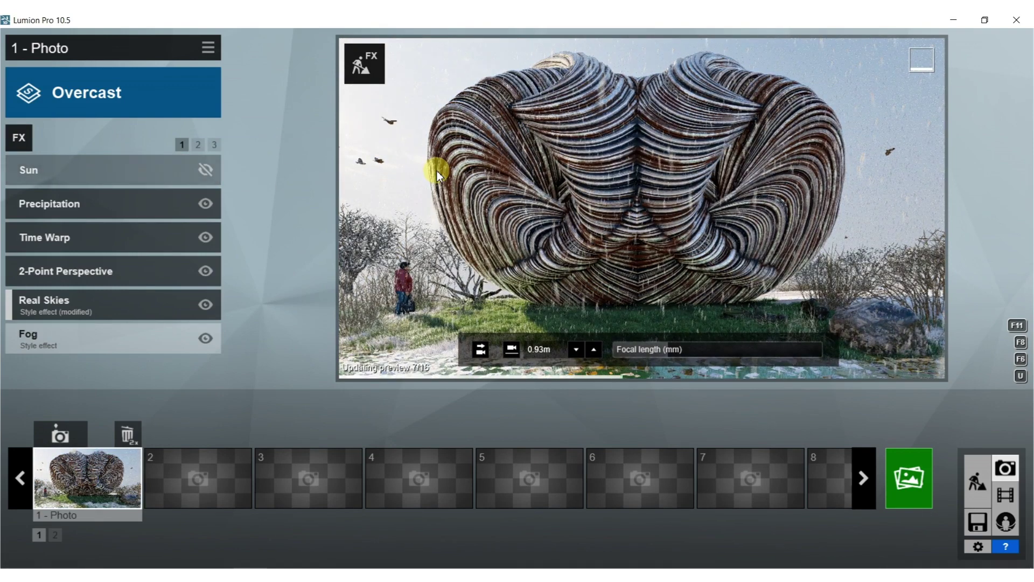
click(206, 170)
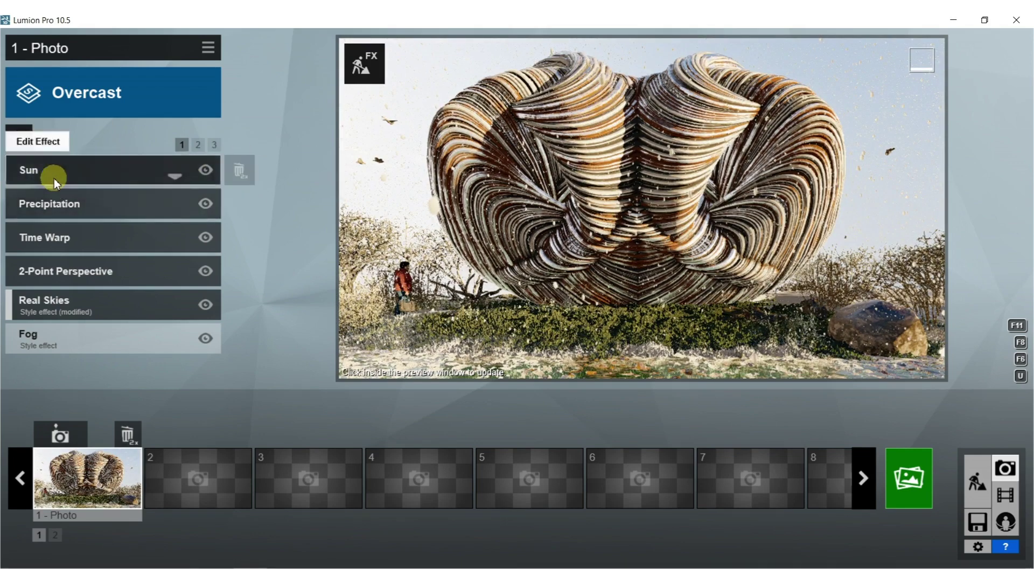
Set the Sun effect's height to 3.5° and its heading to -83.0°, and update the photo preview
click(62, 170)
drag(130, 202, 118, 195)
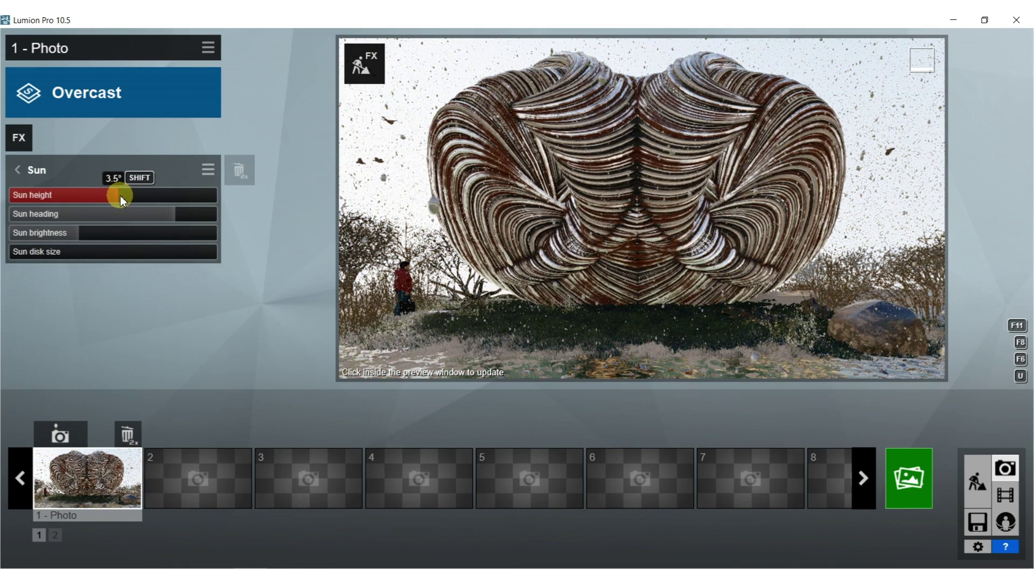
drag(171, 215, 158, 212)
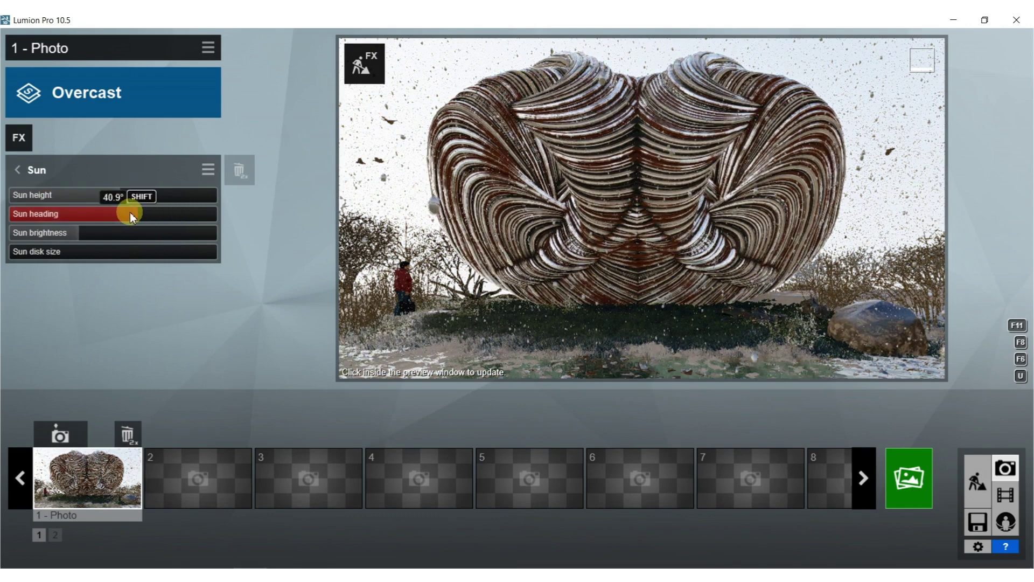
mouse_move(60, 214)
mouse_down()
mouse_move(2, 214)
mouse_move(65, 215)
mouse_up()
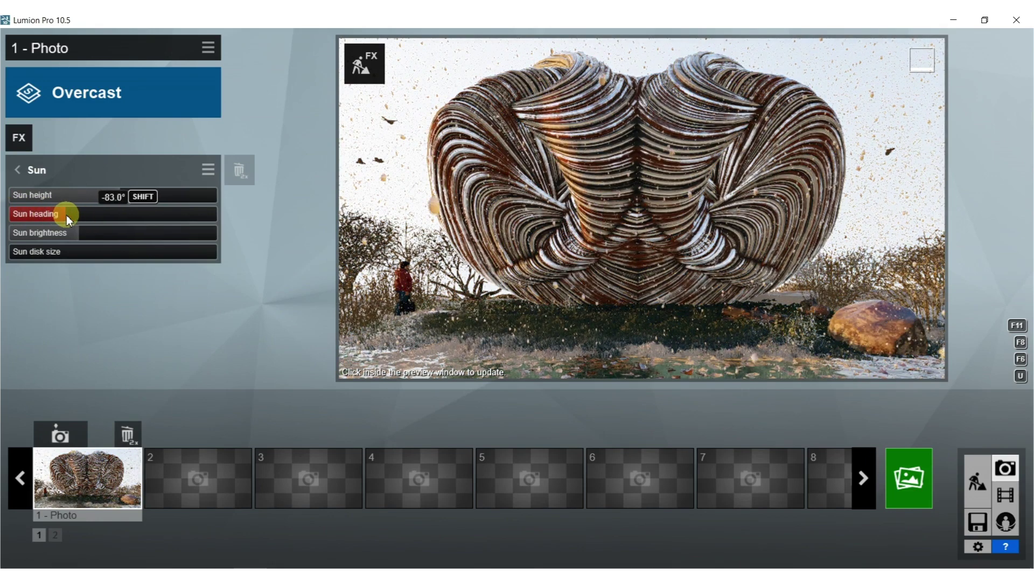
click(615, 249)
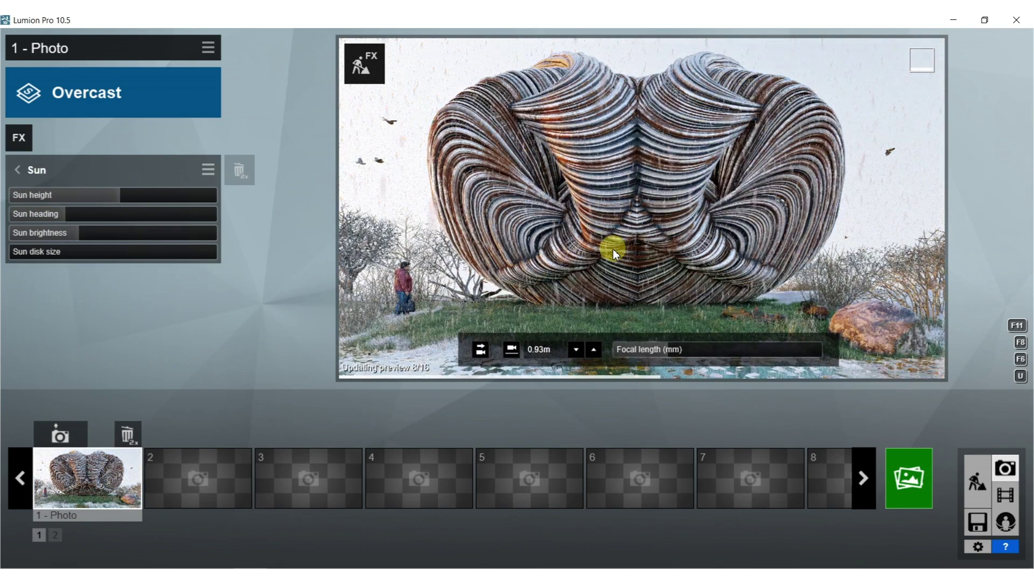
Try a sun height of 8.2° with the heading at about five eighths of its range, updating the preview
shift+click(112, 223)
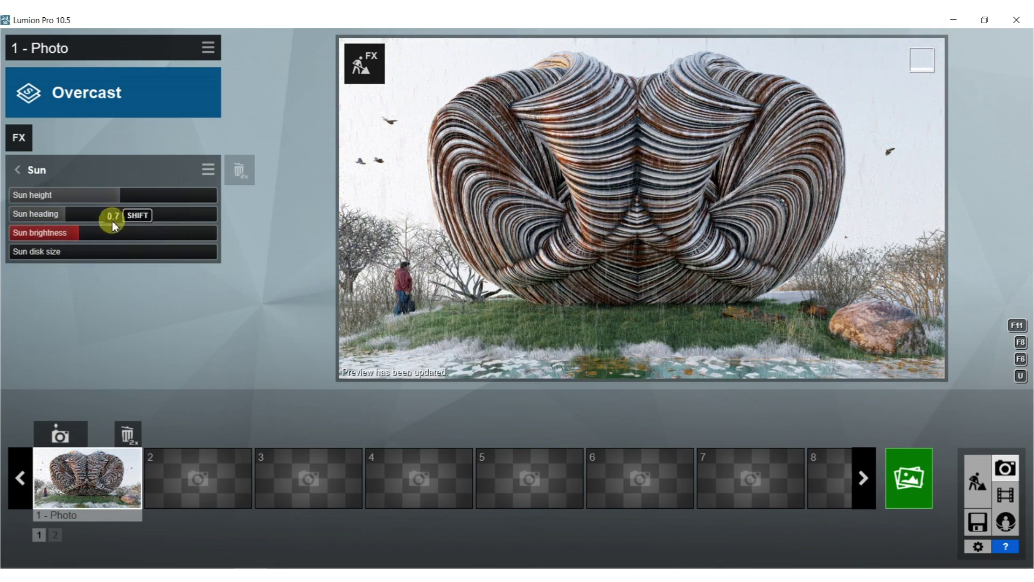
shift+drag(118, 199, 125, 202)
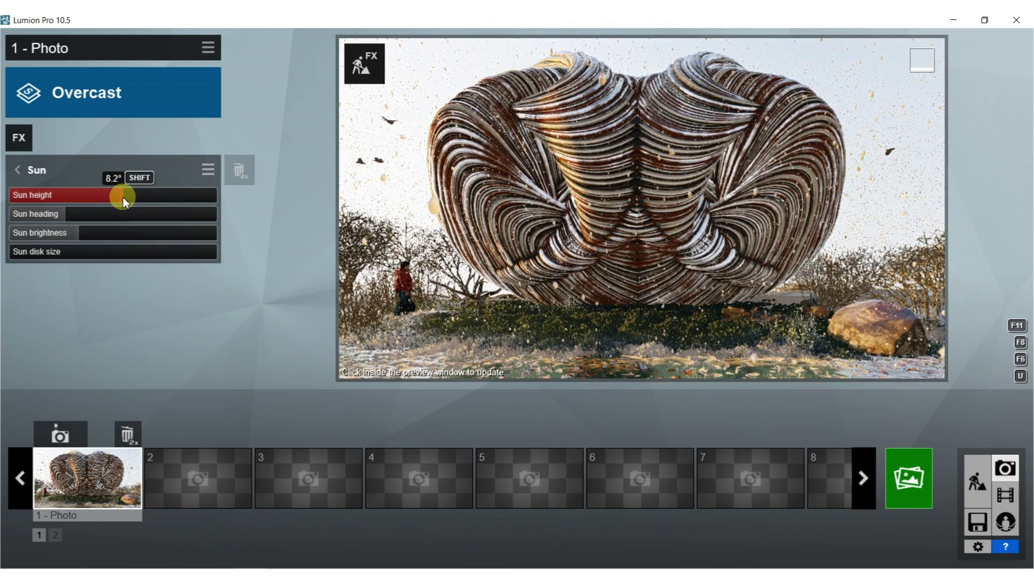
click(567, 325)
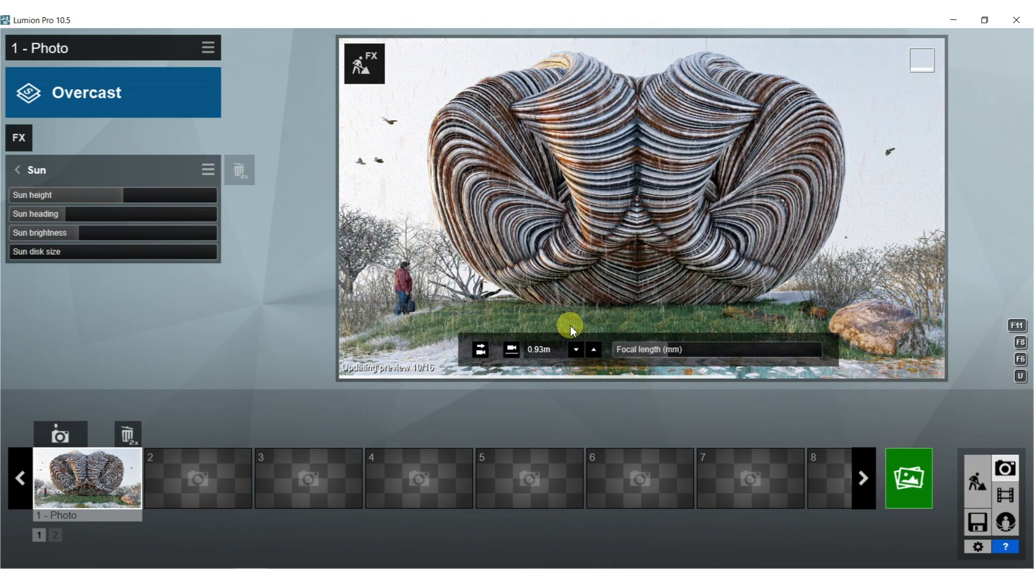
drag(66, 211, 140, 221)
click(529, 292)
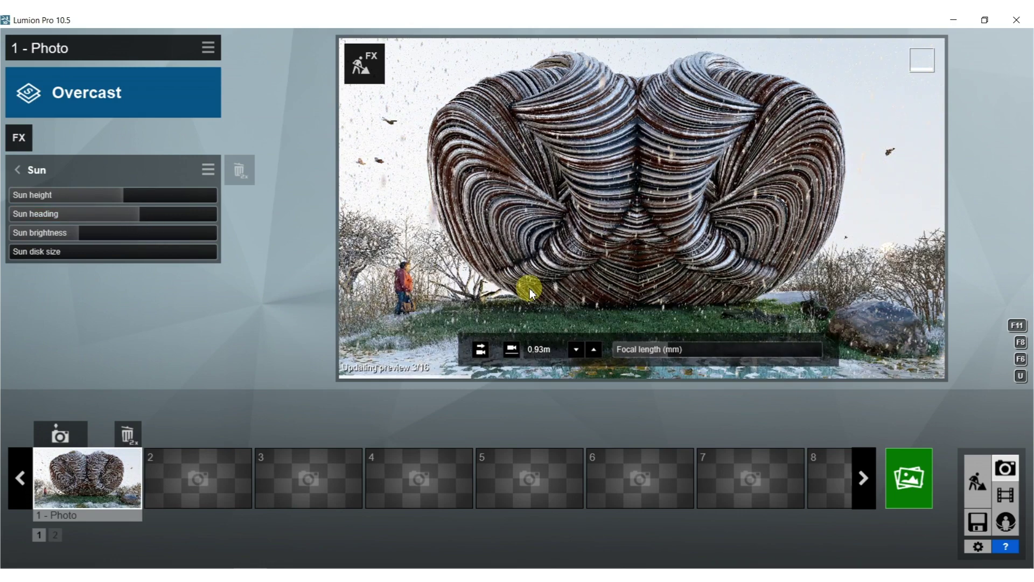
Raise the sun height to about three fifths of its range, set the heading to -91.2° and update the preview
drag(125, 198, 86, 213)
click(669, 315)
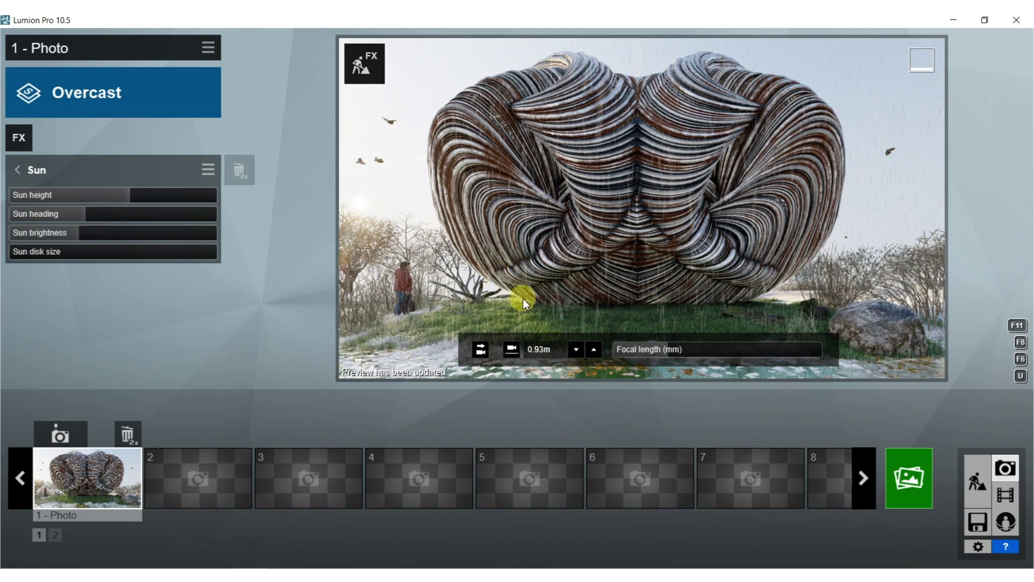
drag(135, 195, 62, 217)
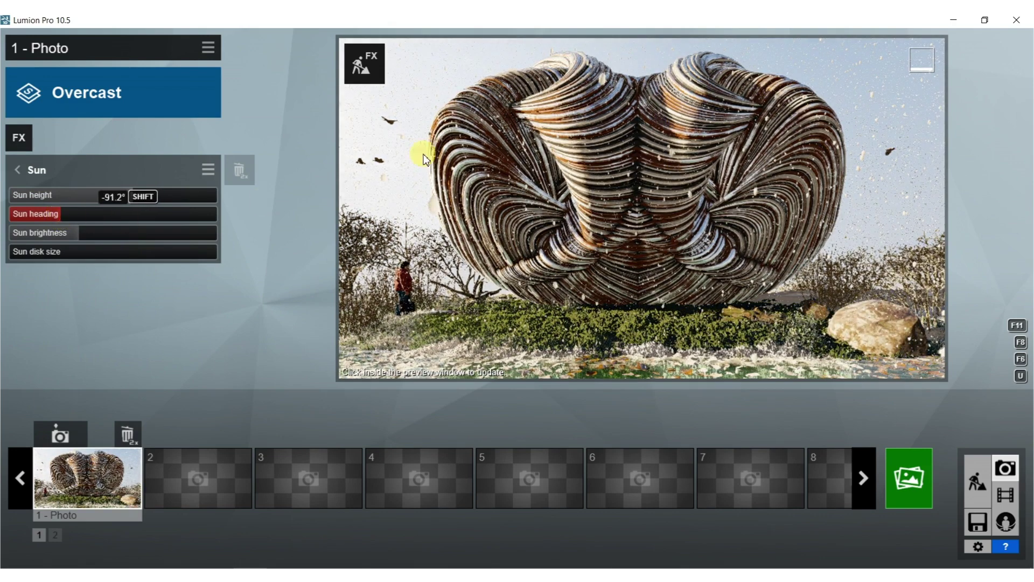
click(561, 315)
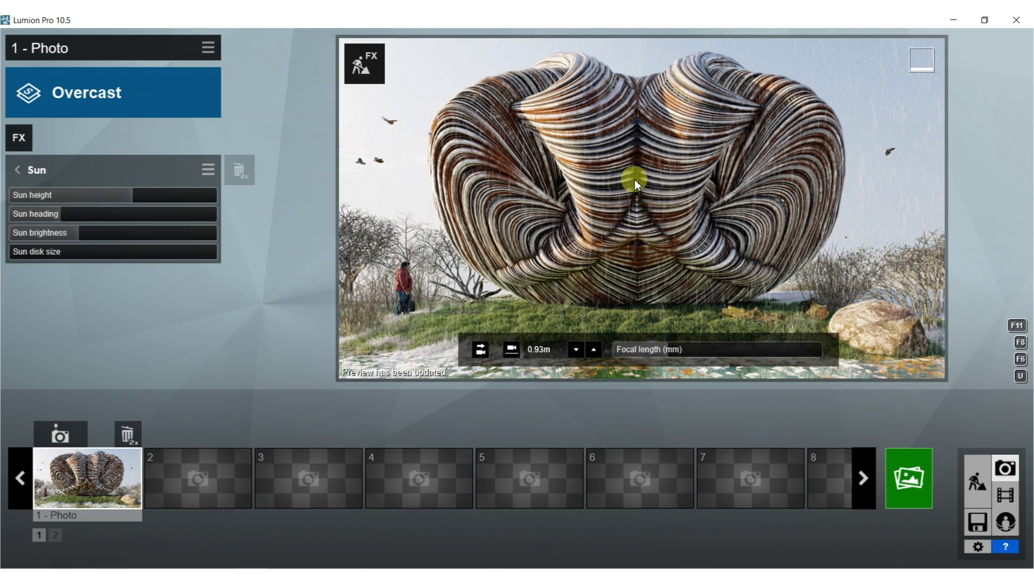
In Build mode's Material Editor, replace the sculpture's glossy rust-brown band material with the indoor material Curtains 002
click(976, 480)
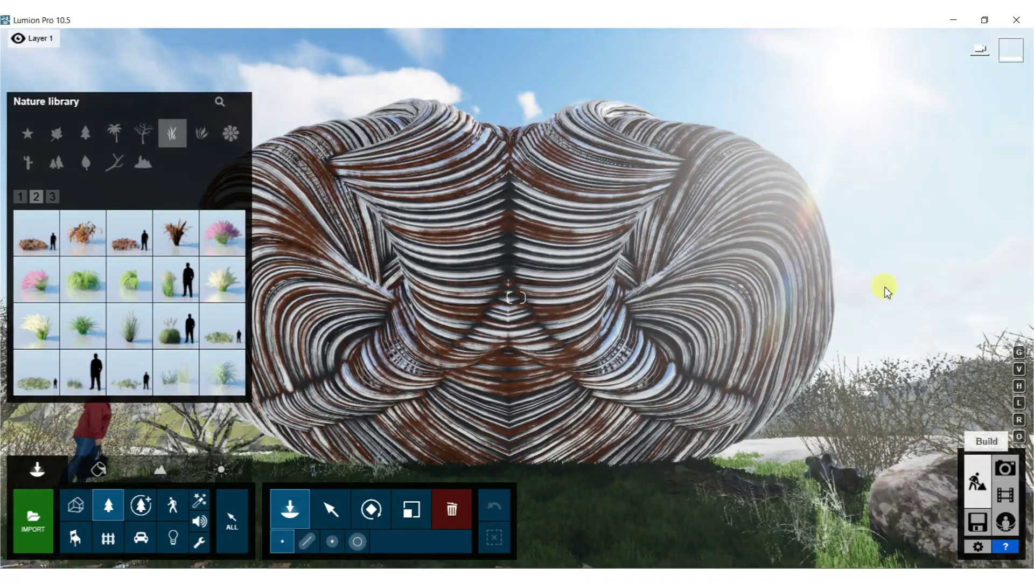
click(99, 469)
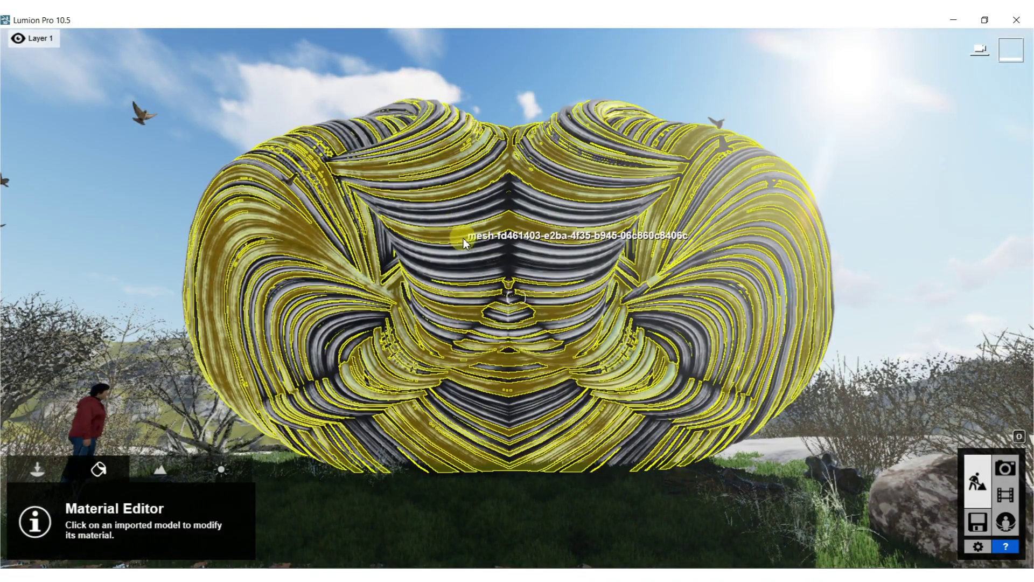
click(463, 238)
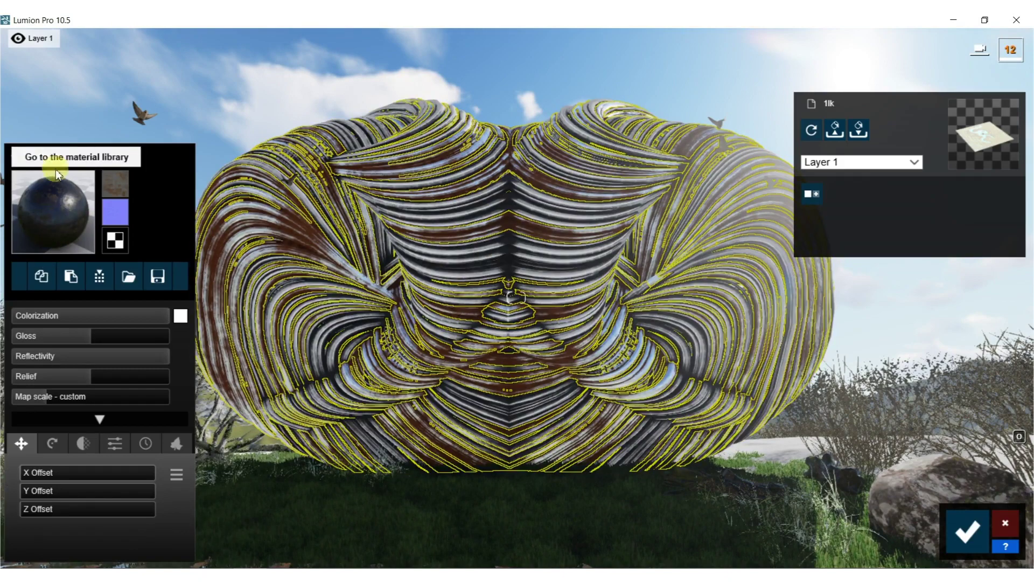
click(14, 157)
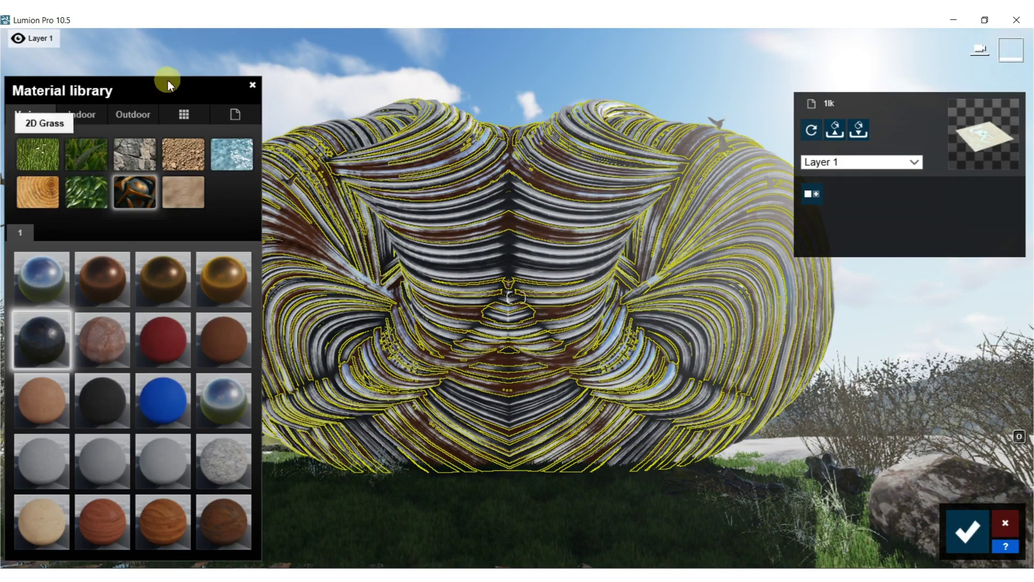
click(80, 111)
click(231, 185)
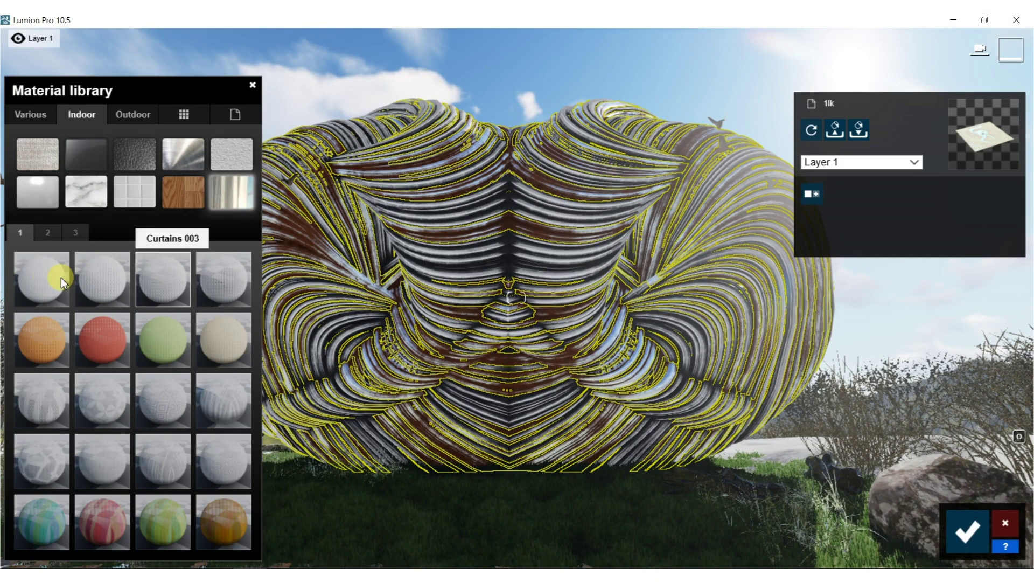
click(169, 470)
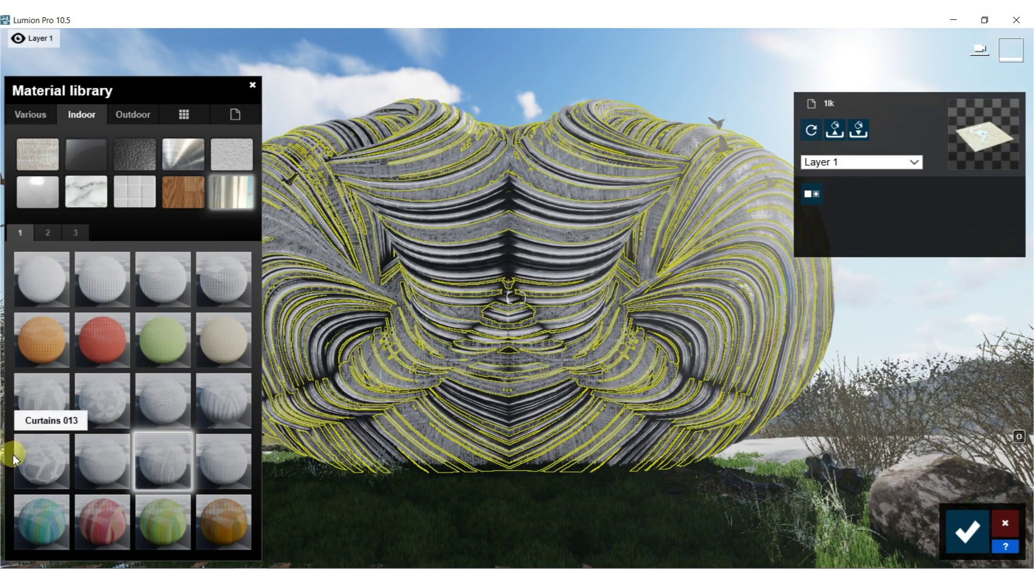
click(105, 474)
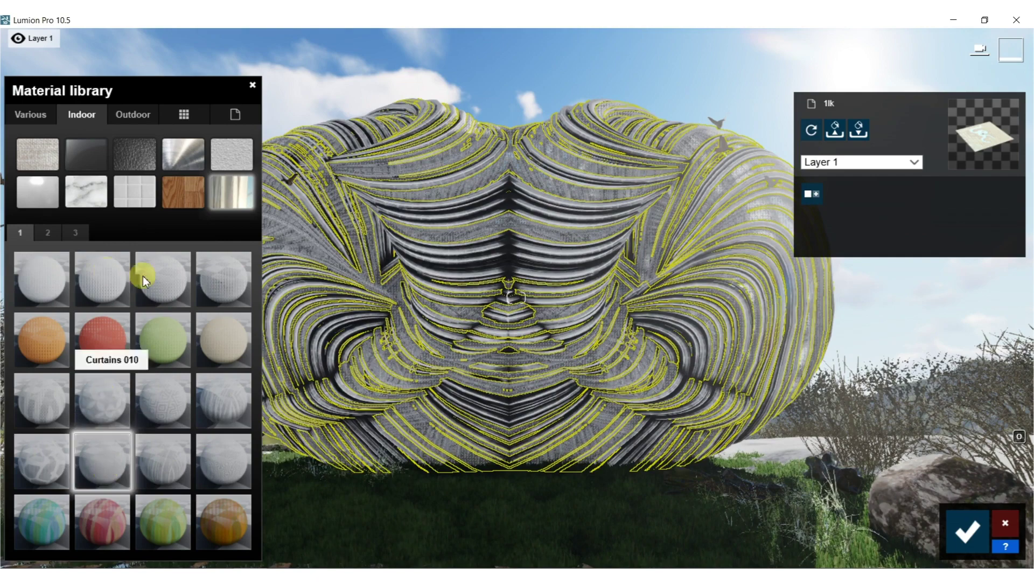
click(167, 278)
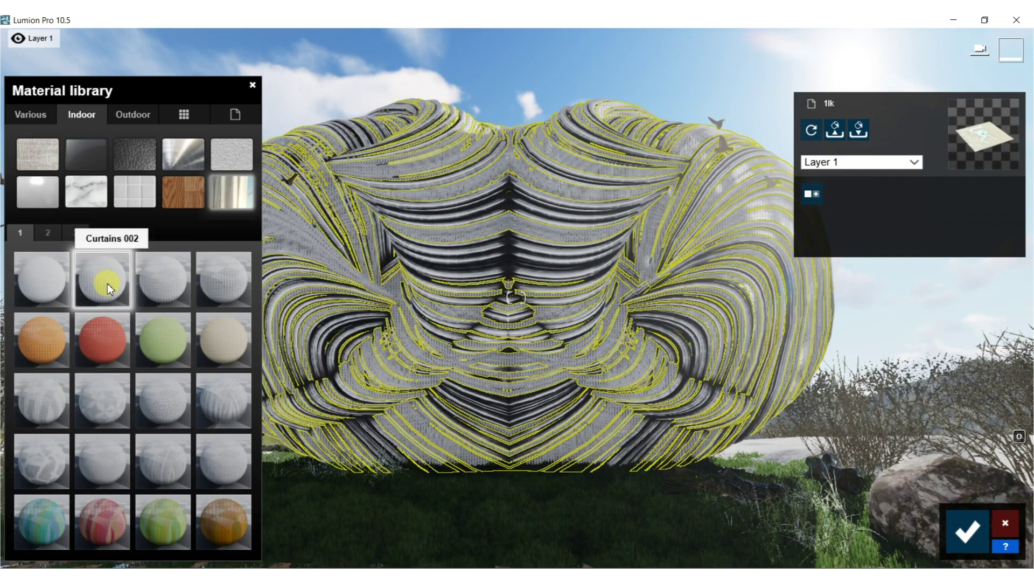
Replace the sculpture's plain black band material with the indoor material Marble 012 1024
click(448, 265)
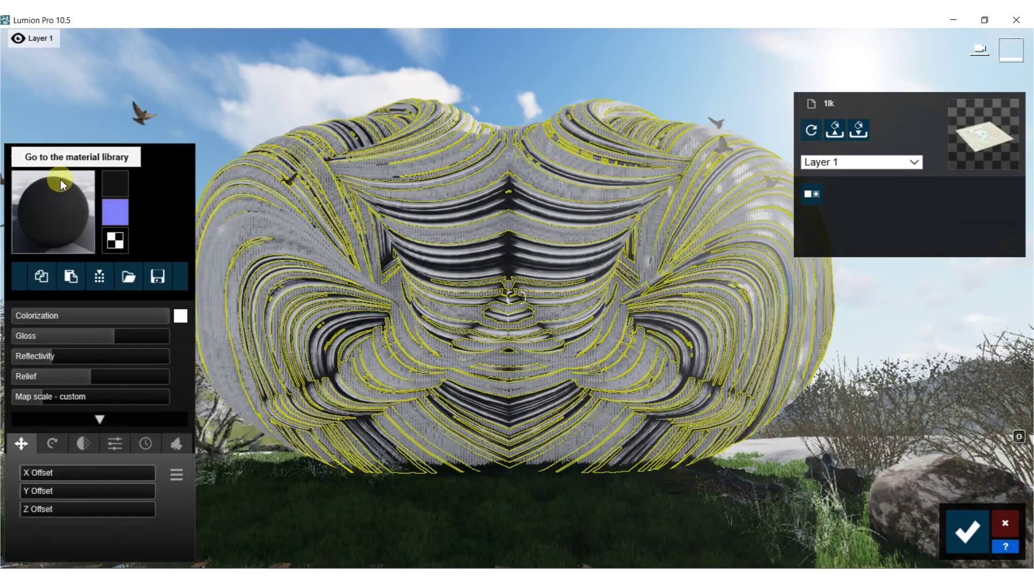
click(54, 199)
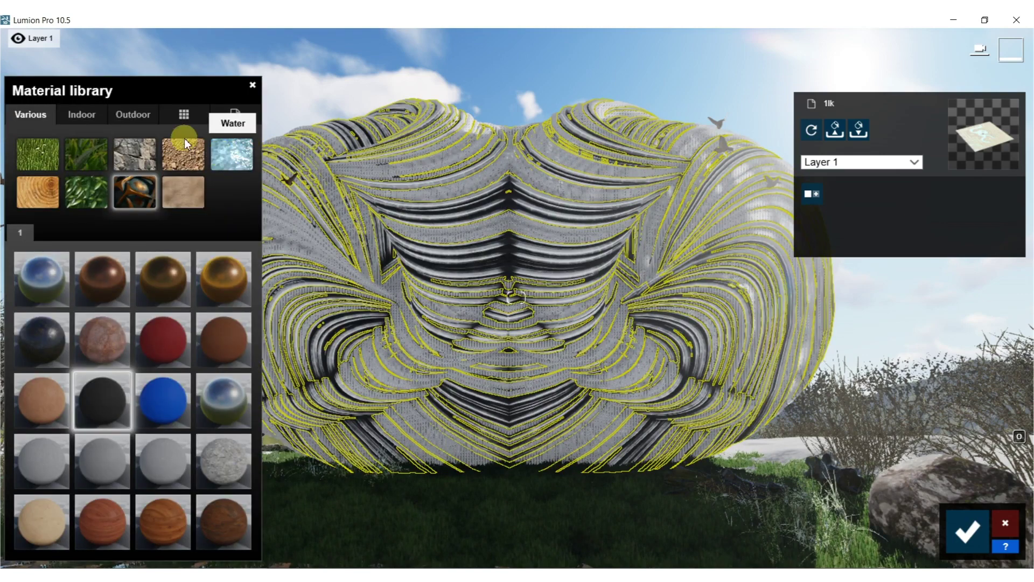
click(129, 118)
click(81, 113)
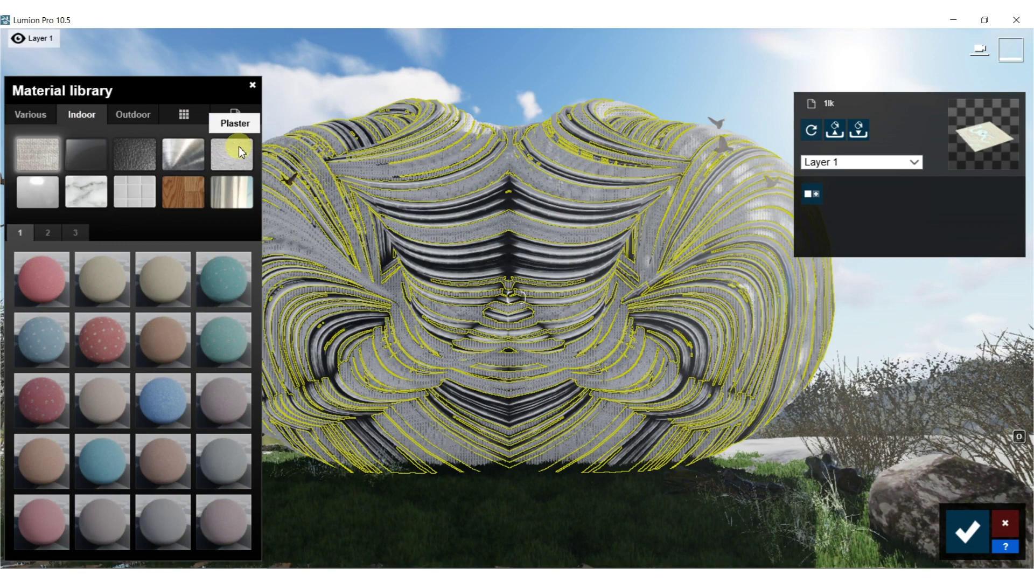
click(36, 190)
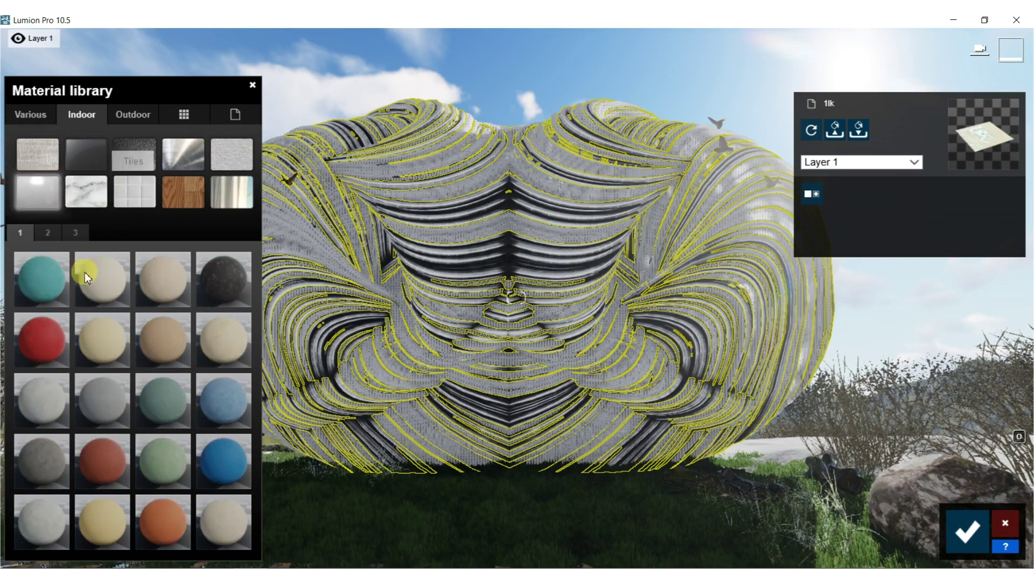
click(87, 192)
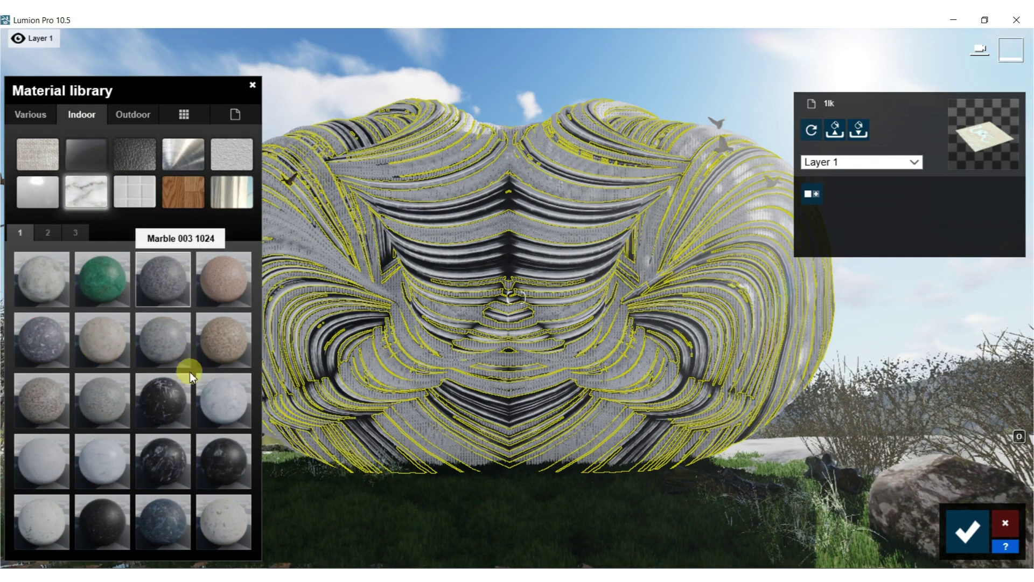
click(239, 393)
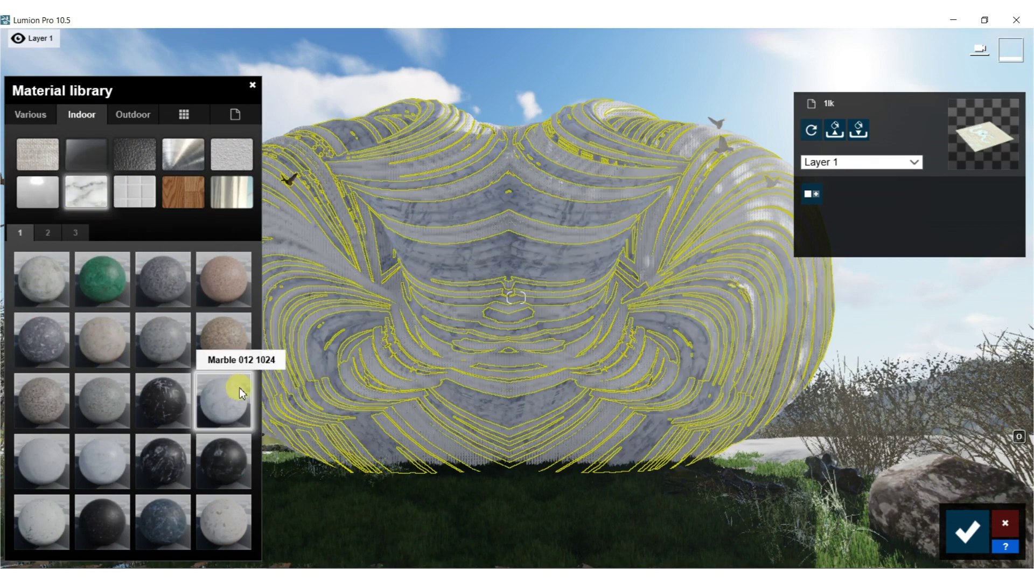
Save the material changes and update the preview of photo 1 in Photo mode
click(967, 530)
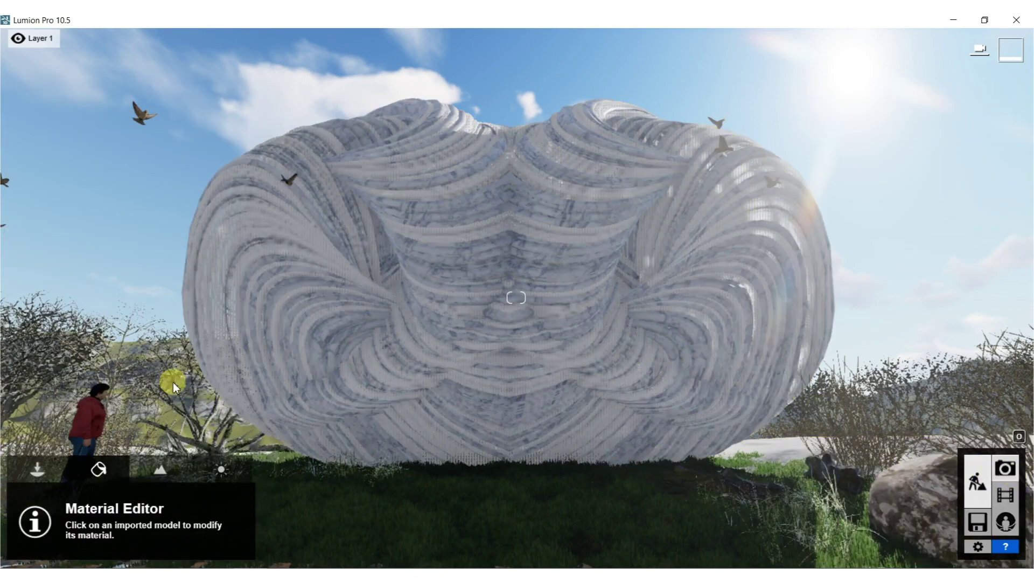
click(1005, 468)
click(470, 296)
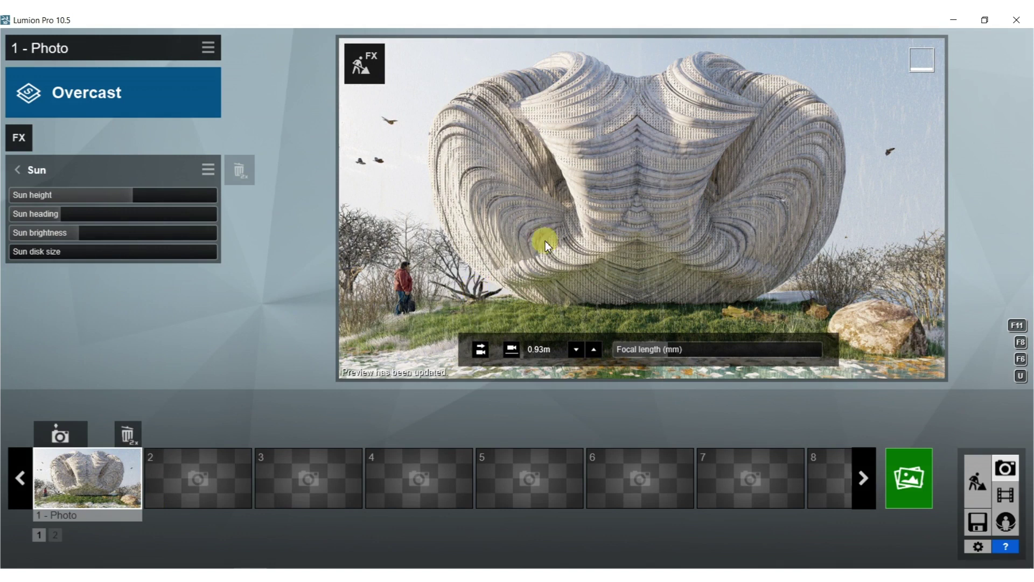
Replace the sculpture's knitted white band material with the indoor material Marble 019 1024 and check it in photo 1's updated preview
click(983, 474)
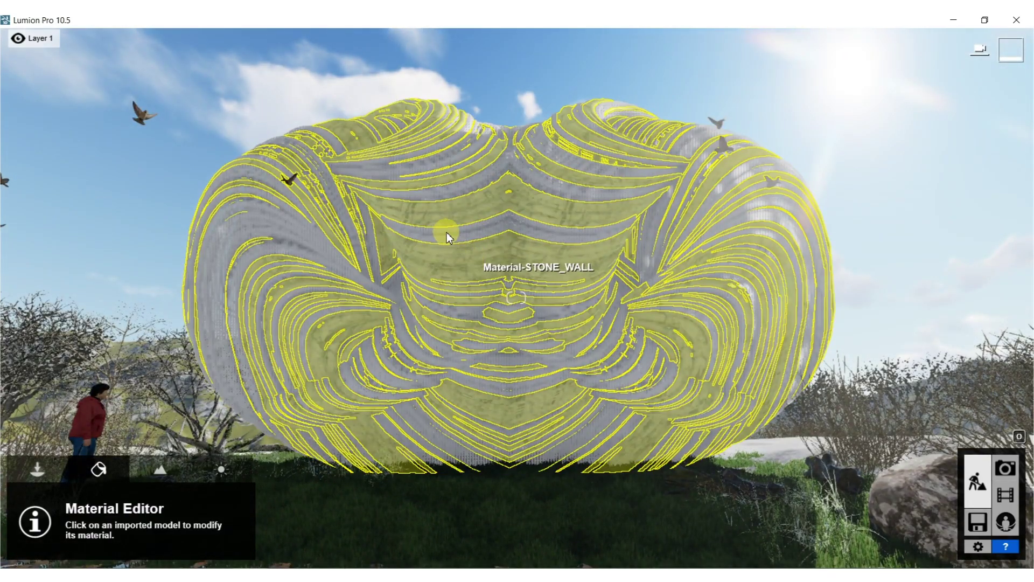
click(447, 234)
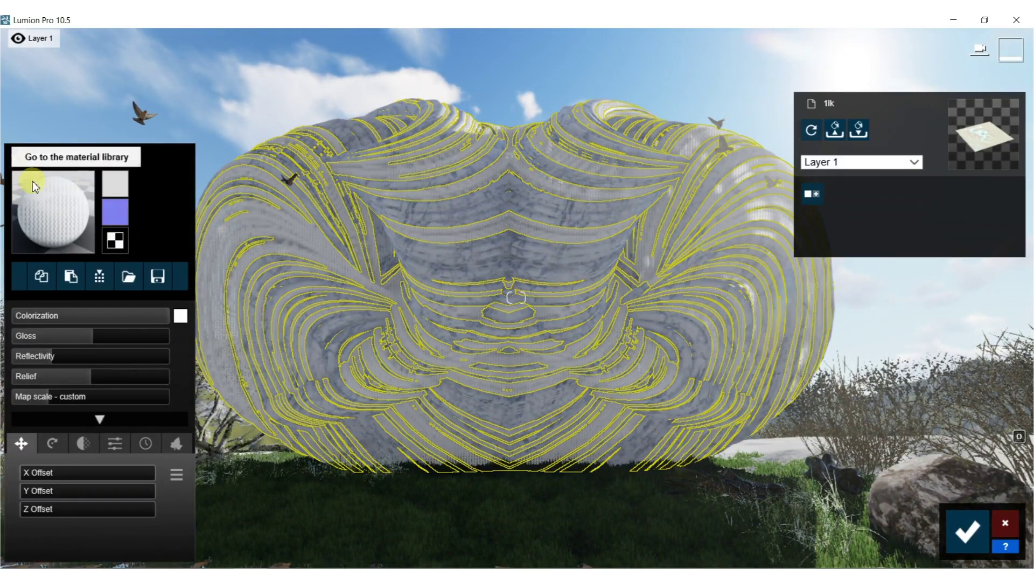
click(32, 181)
click(92, 194)
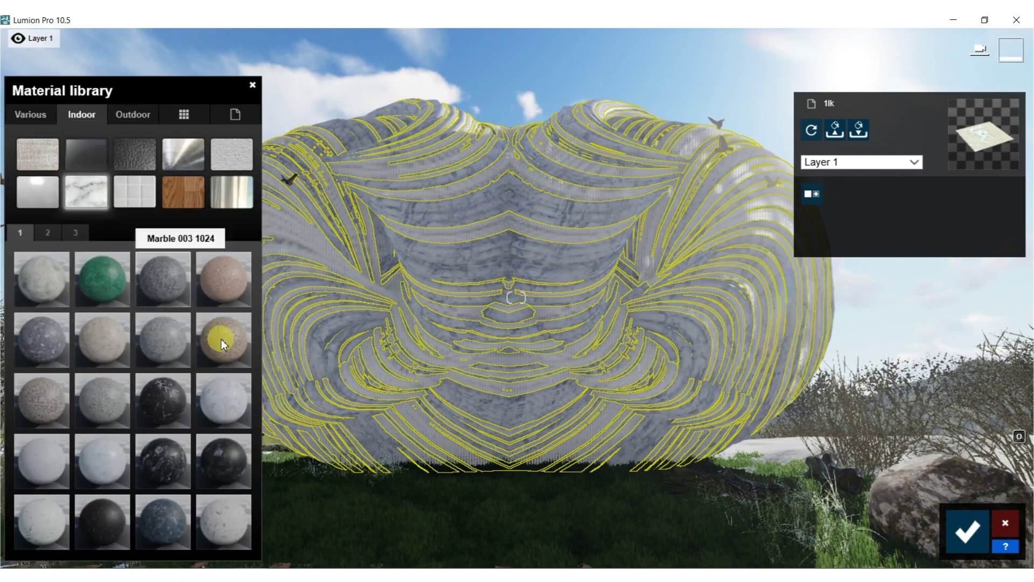
click(224, 410)
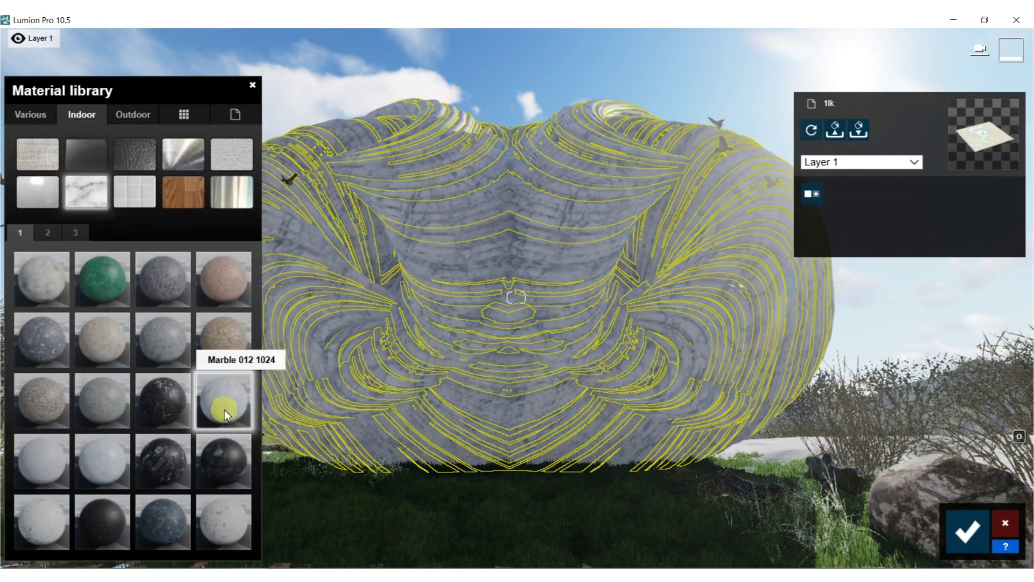
click(41, 462)
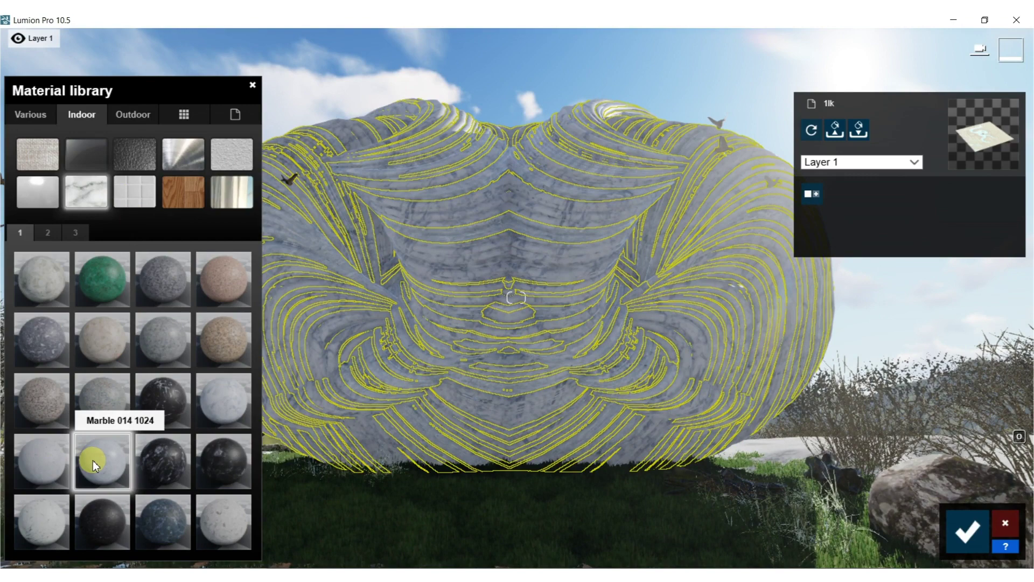
click(169, 521)
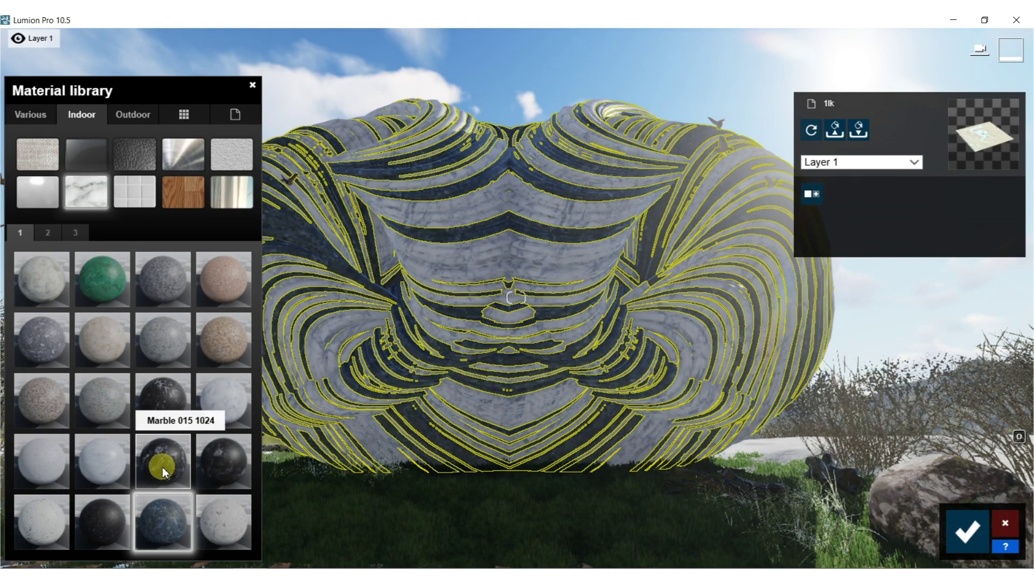
click(961, 533)
click(1005, 469)
click(500, 219)
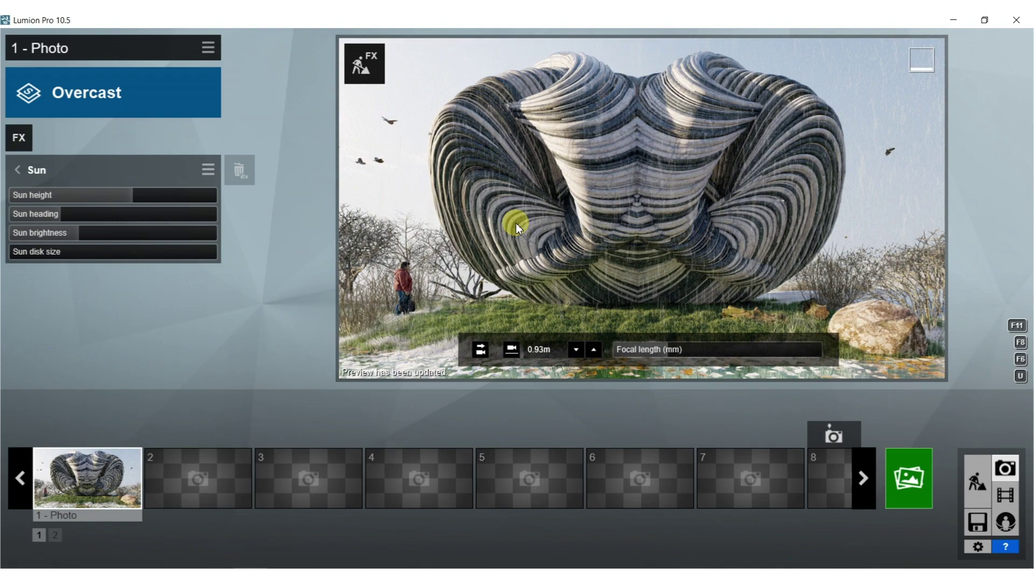
Examine the sculpture's other sides and the lakeside from different camera positions in the preview, and return to photo 1's saved view
key(w)
mouse_move(515, 223)
right_down()
mouse_move(447, 223)
mouse_move(565, 226)
mouse_move(560, 216)
mouse_move(509, 213)
right_up()
key(a)
key(w)
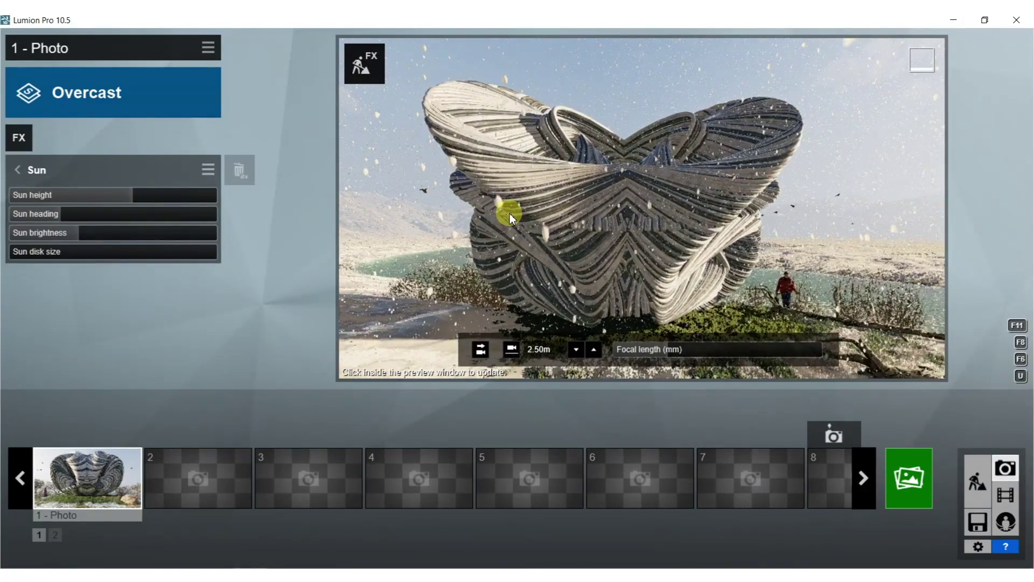
click(510, 214)
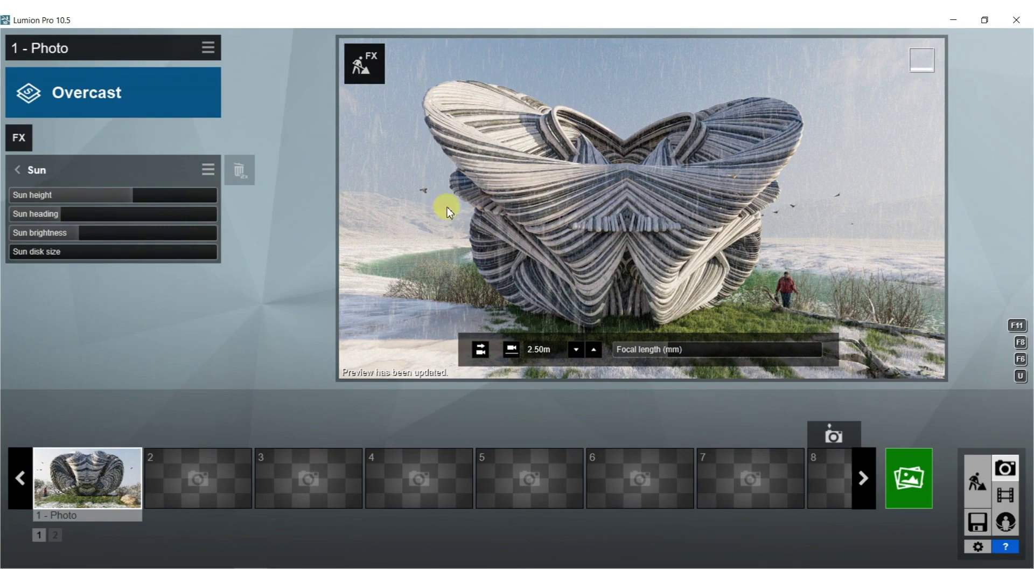
middle_drag(480, 174, 432, 437)
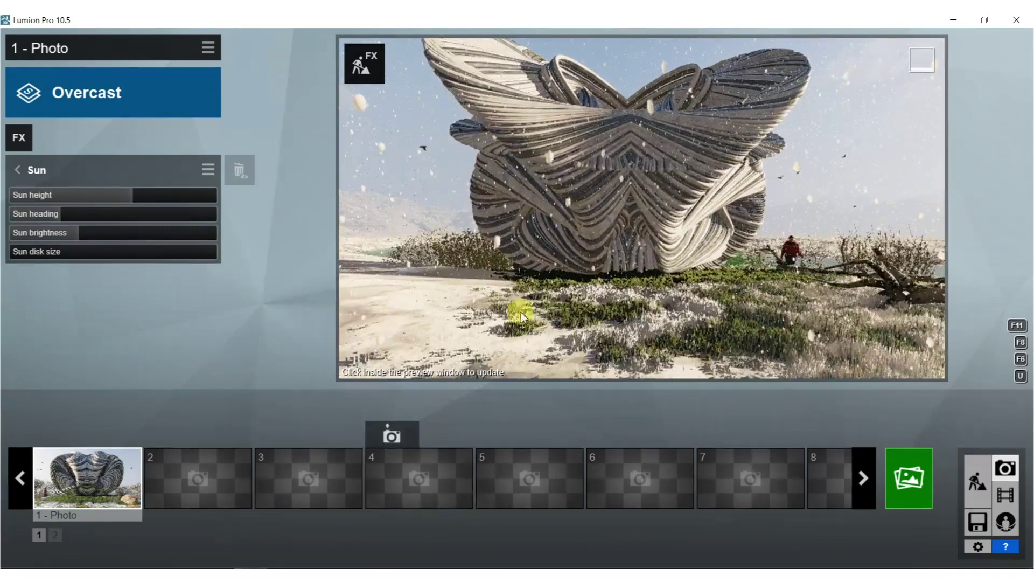
right_drag(521, 317, 719, 211)
key(w)
click(742, 209)
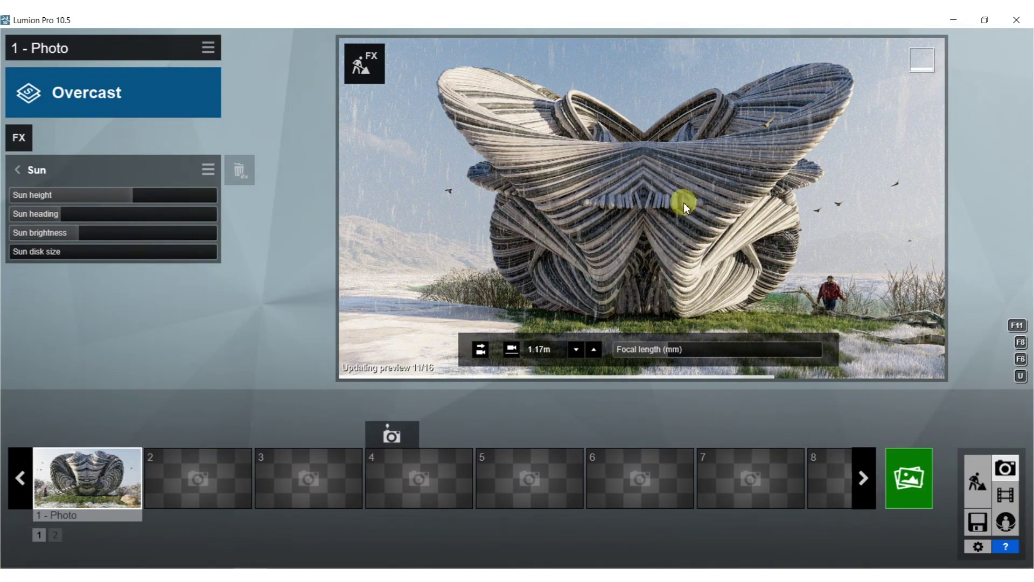
right_drag(723, 199, 264, 383)
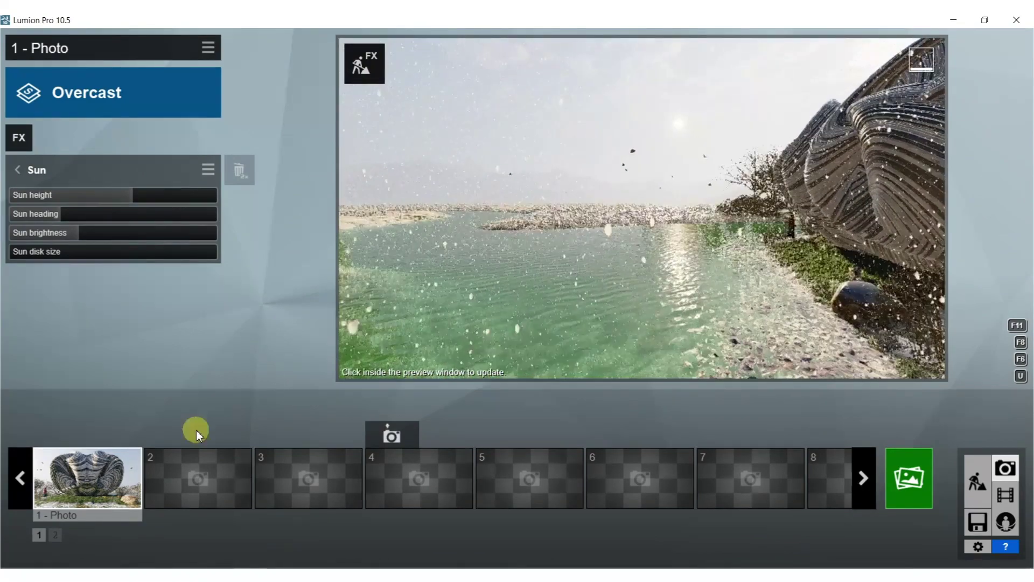
click(88, 478)
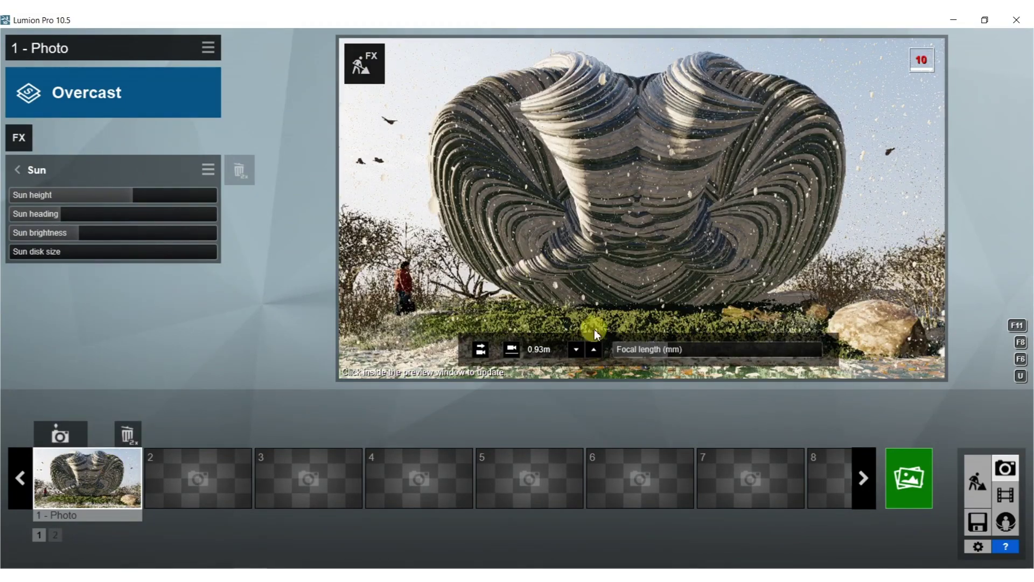
Set the Reflectivity of the sculpture's Marble 019 1024 bands to about four fifths of its range and save the change
click(977, 481)
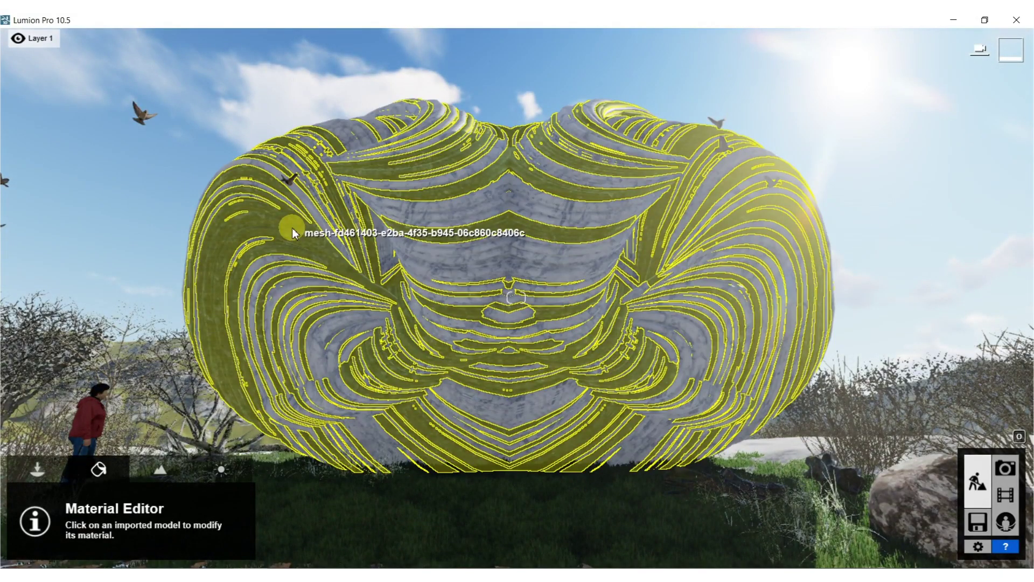
click(291, 228)
drag(78, 357, 137, 354)
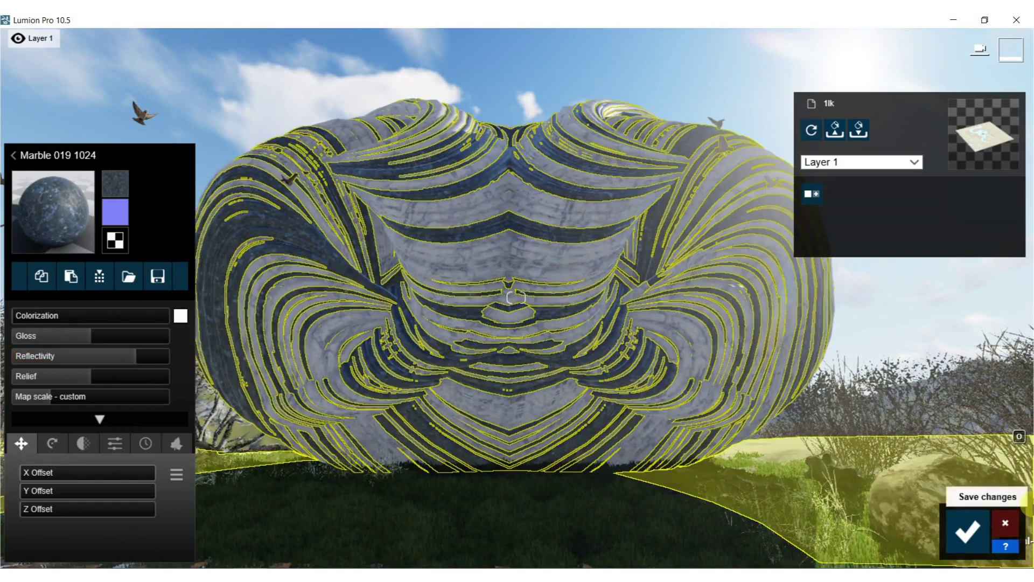
click(977, 529)
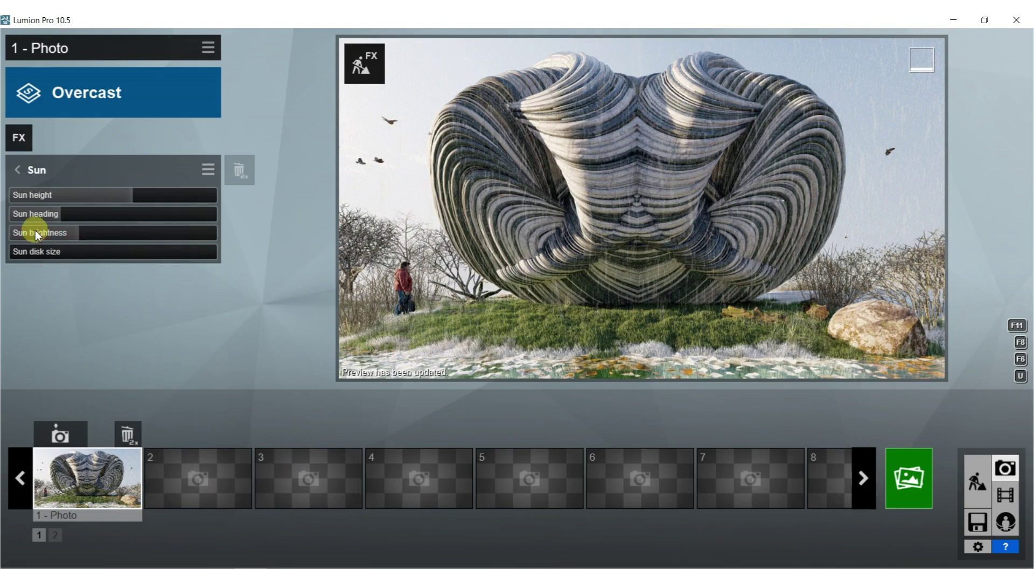
Fine-tune the sun height of photo 1 to 16.6553° and update the preview
click(131, 196)
shift+drag(138, 196, 160, 192)
shift+drag(224, 192, 260, 193)
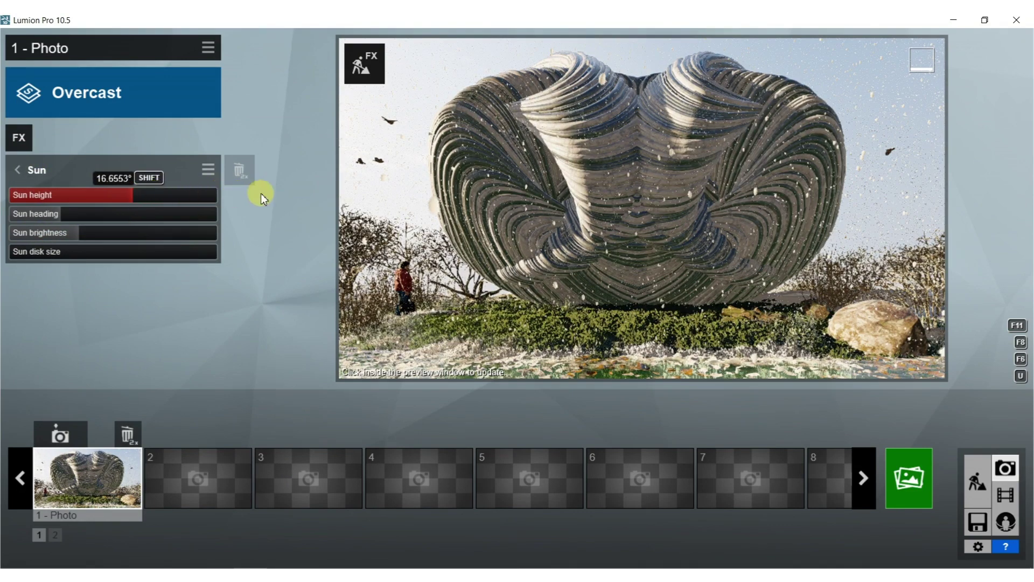
click(552, 216)
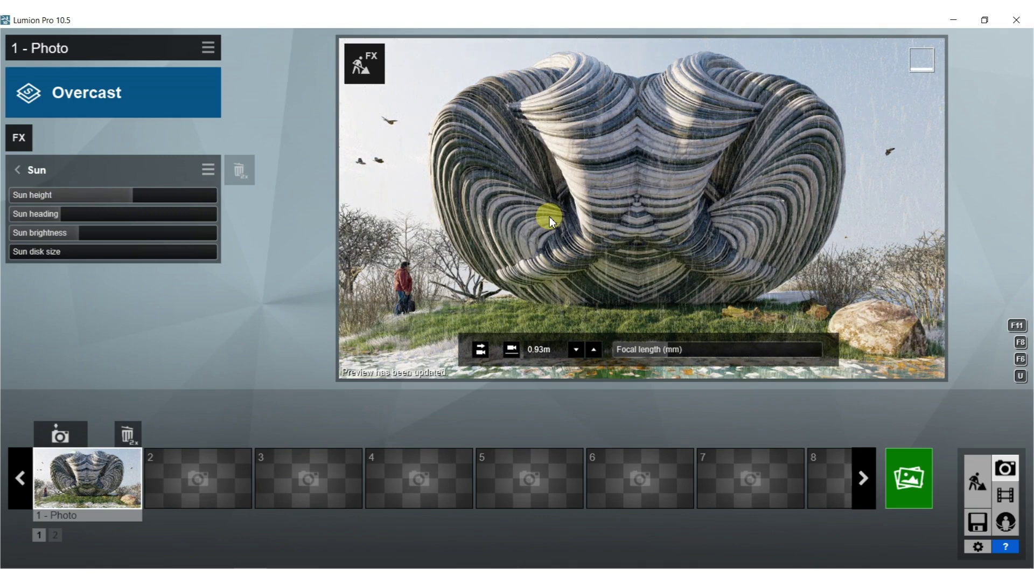
Replace the sculpture's dark Marble 019 1024 bands with the Aged material AgedStone4 and save the material change
click(981, 468)
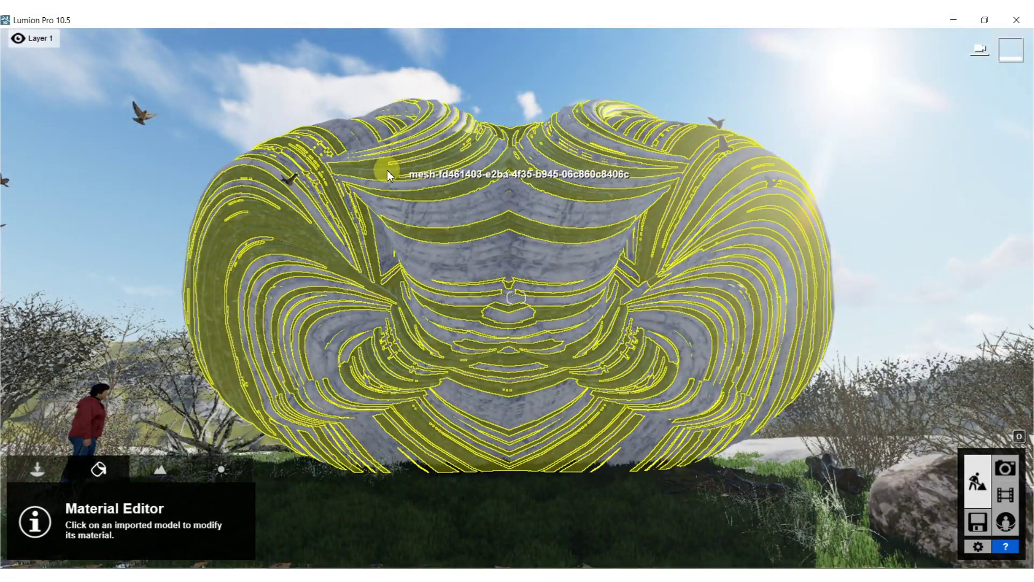
click(181, 262)
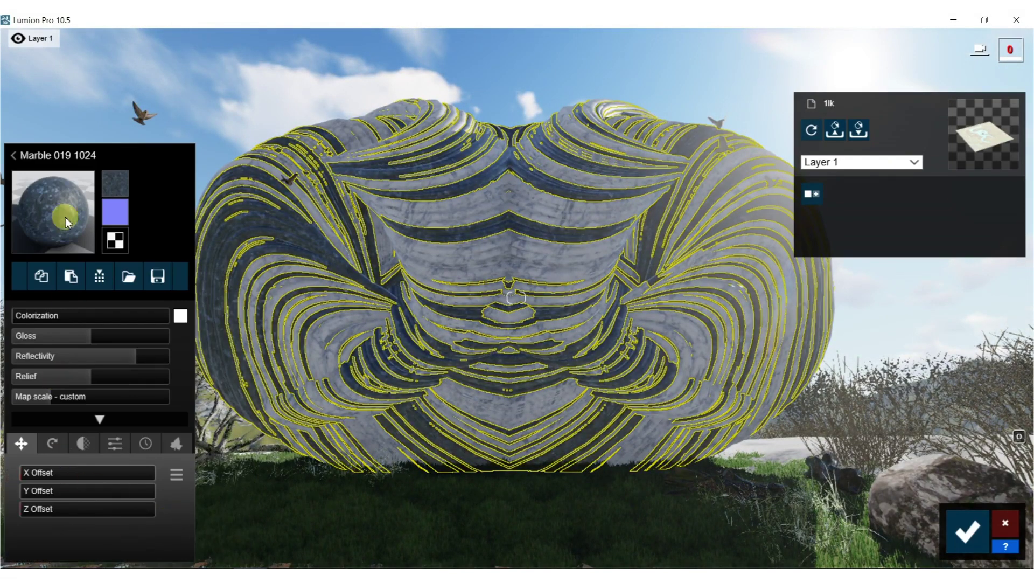
click(12, 156)
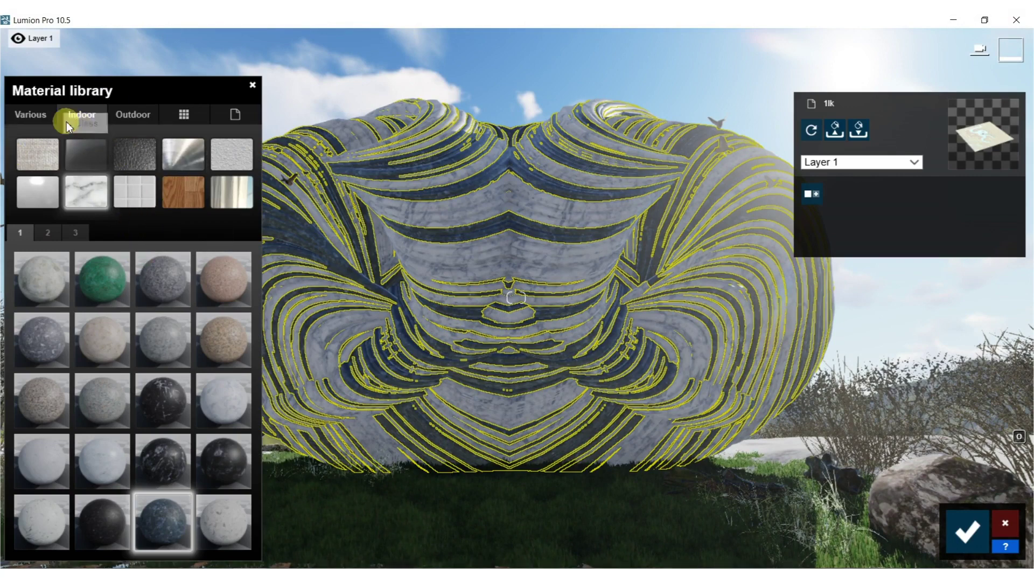
click(32, 119)
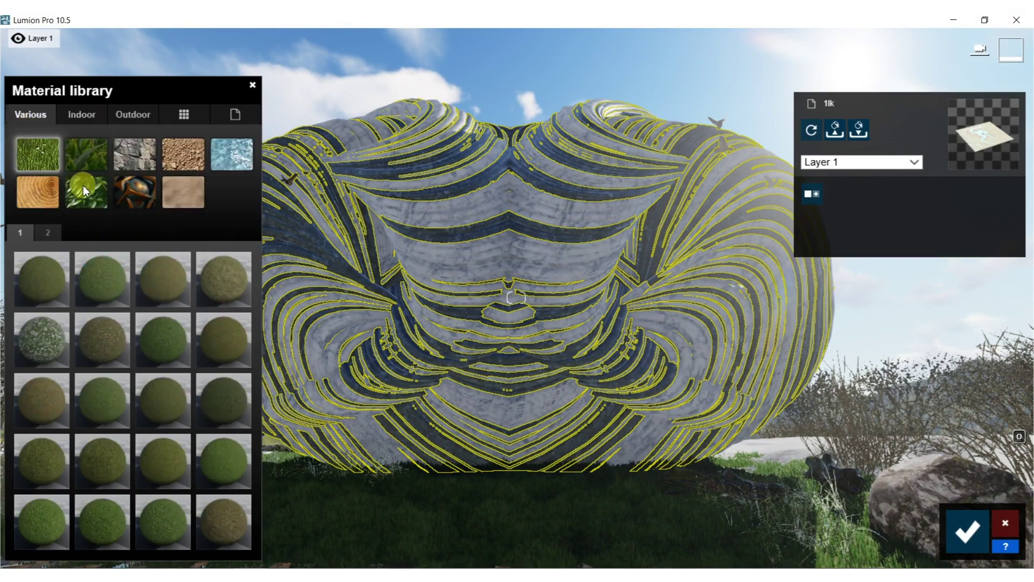
click(130, 190)
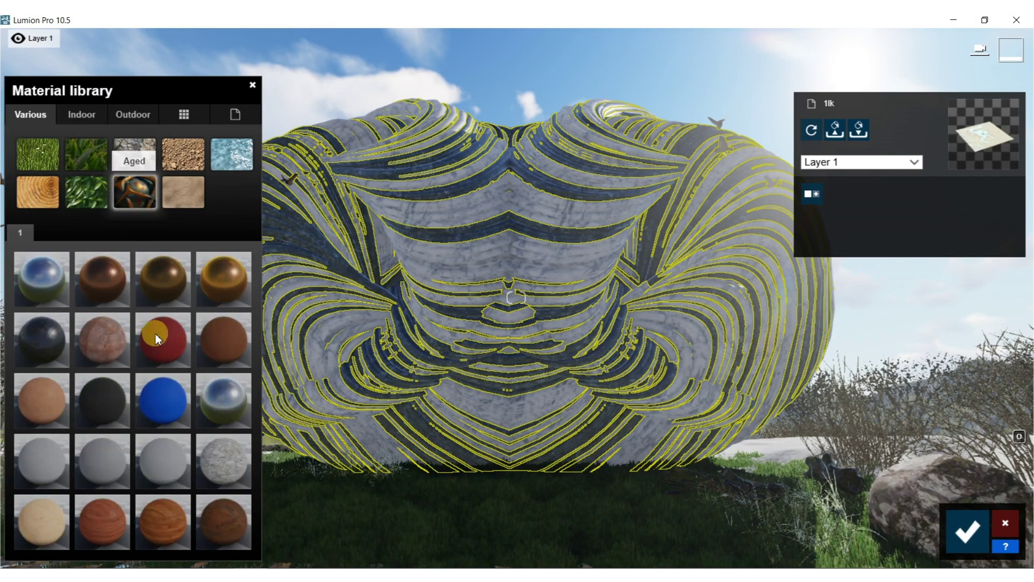
click(222, 455)
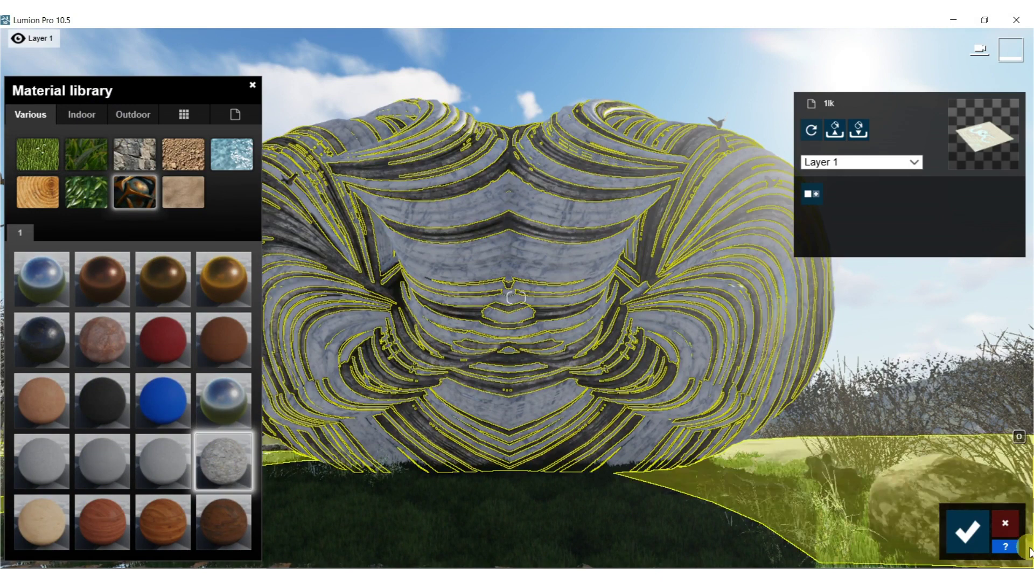
click(968, 532)
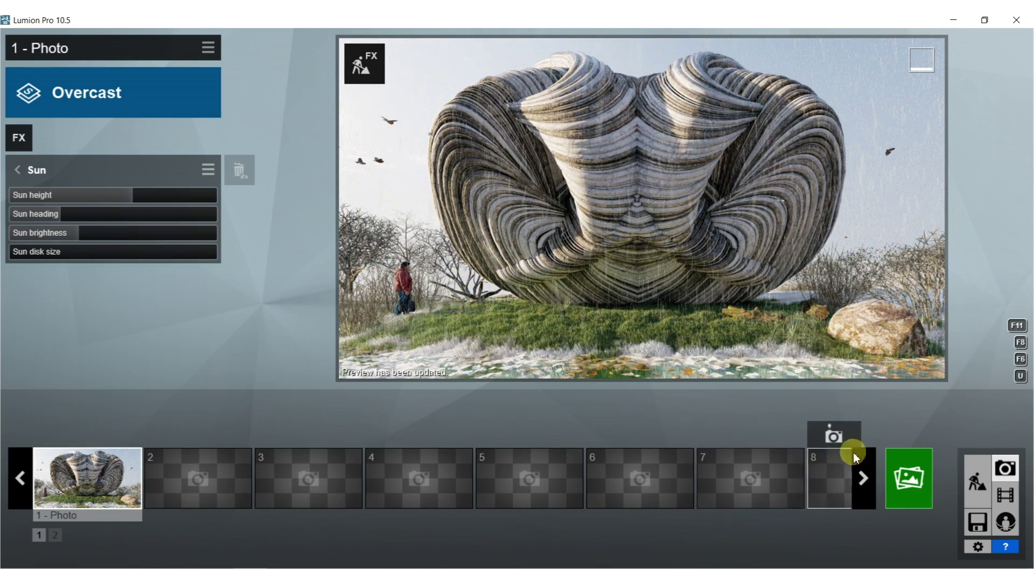
Set the AgedStone4 bands' Relief to 2.0, add rusty metal weathering at about four fifths of its range and save the changes
click(978, 480)
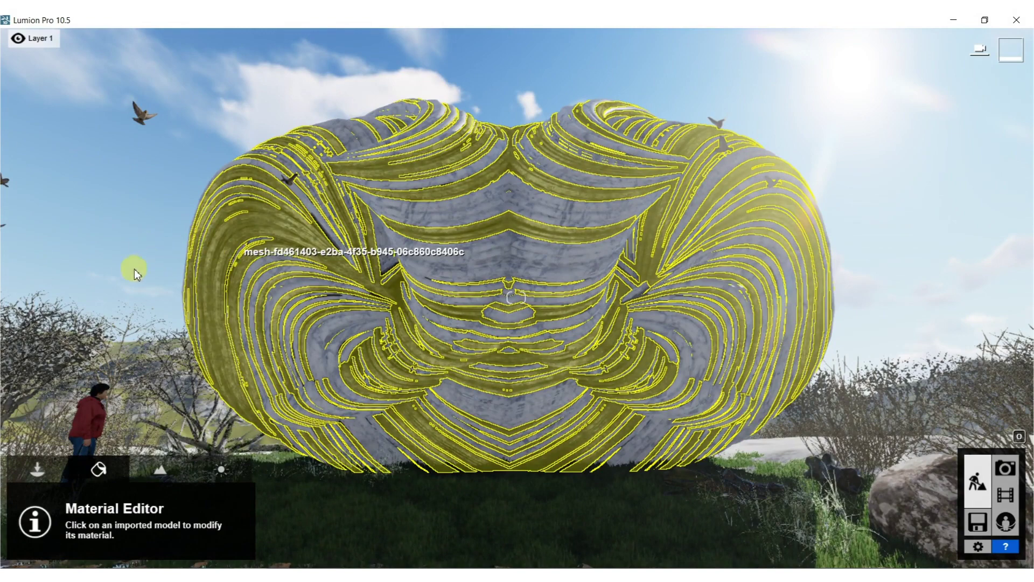
click(134, 269)
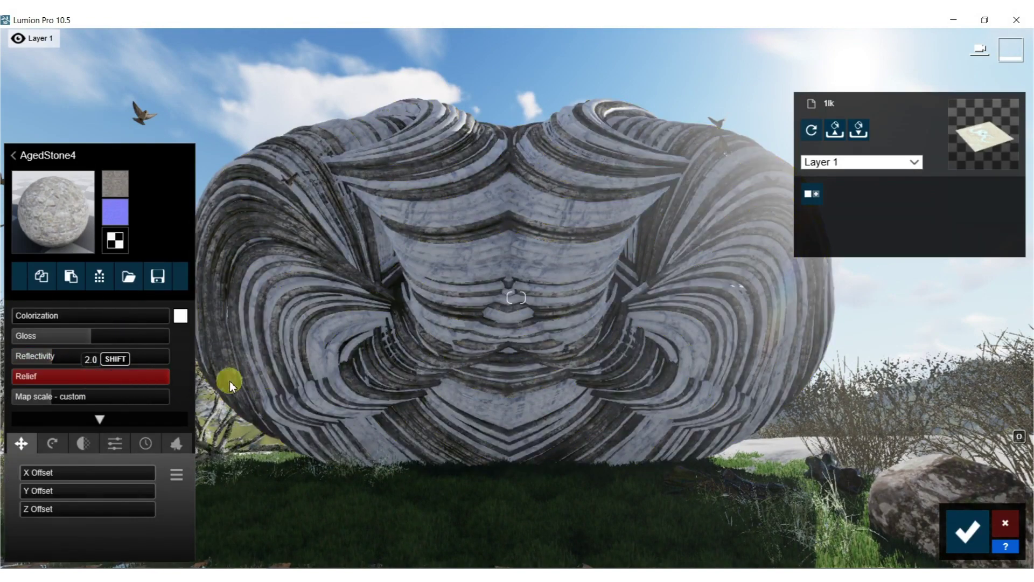
click(162, 446)
click(145, 443)
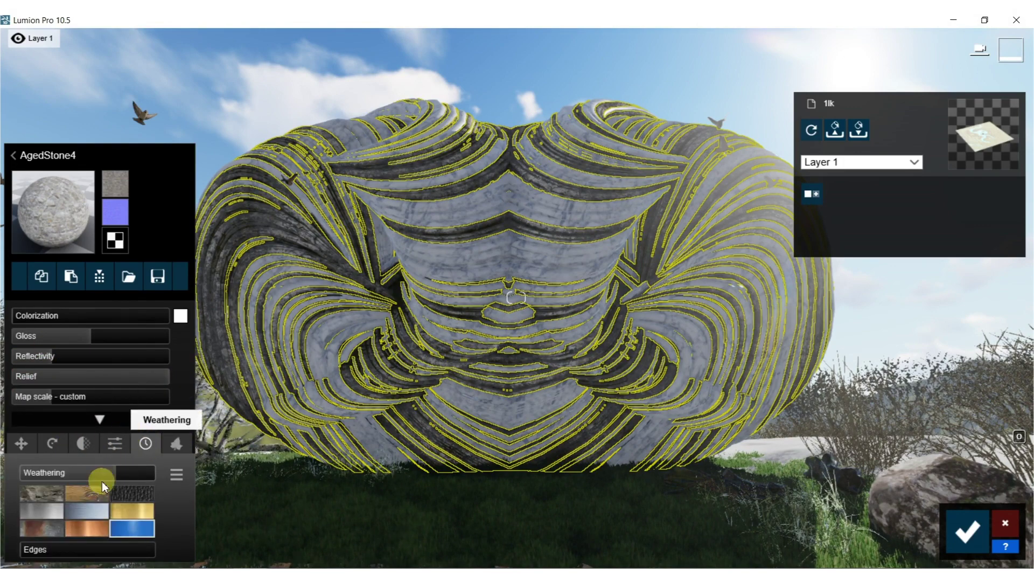
mouse_move(110, 472)
mouse_down()
mouse_move(173, 470)
mouse_move(127, 472)
mouse_up()
click(40, 528)
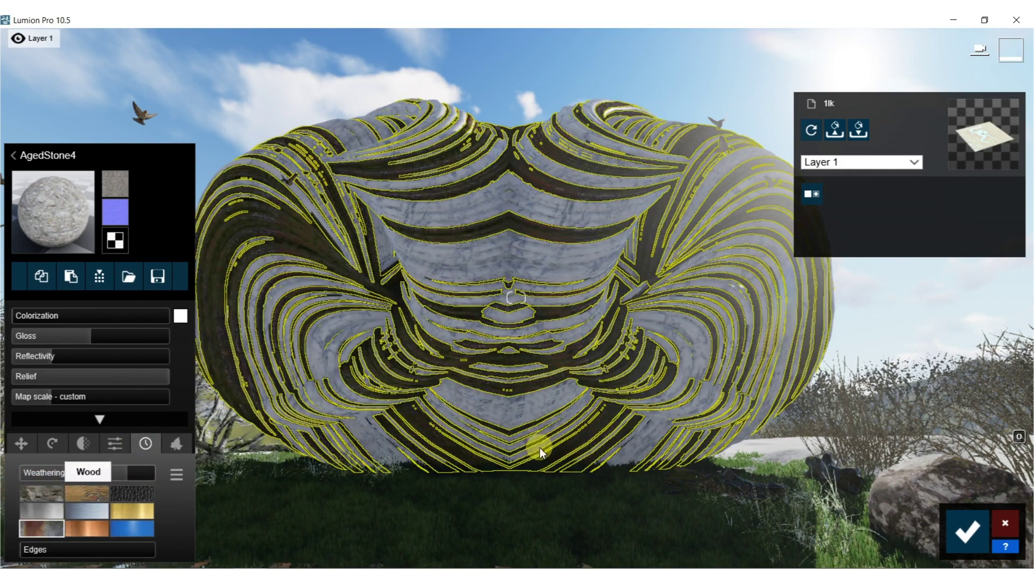
click(967, 531)
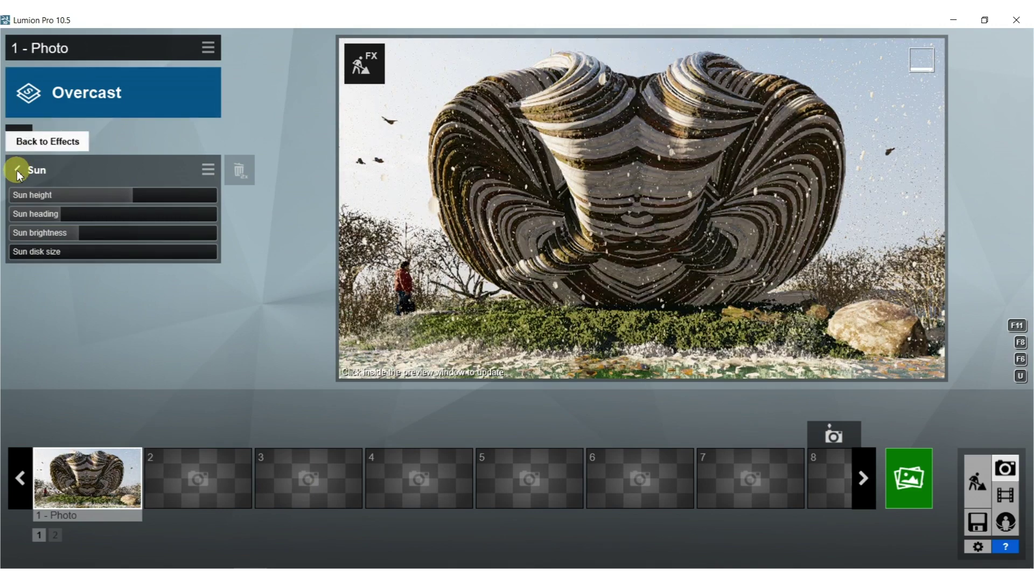
In photo 1's Precipitation effect, set Rain / Snow to about two fifths of its range and raise the precipitation phase slightly
click(17, 170)
click(60, 202)
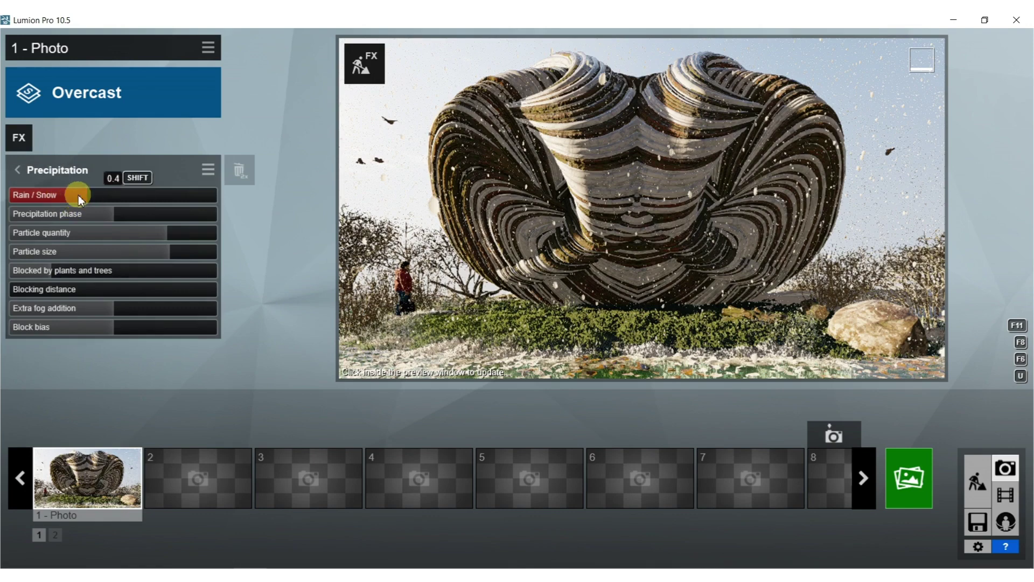
drag(110, 213, 96, 194)
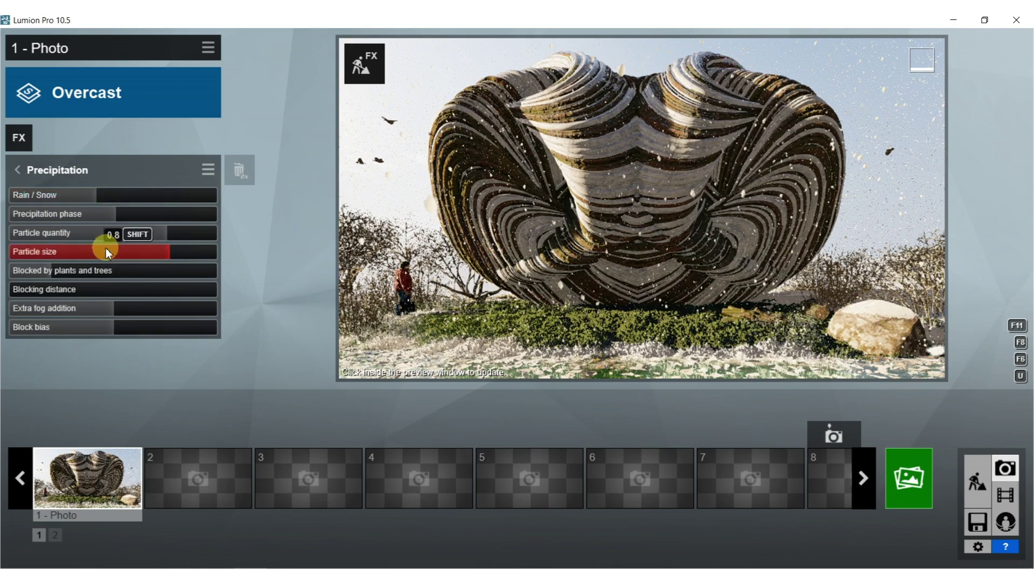
Set low values for Blocked by plants and trees and Blocking distance, and set Extra fog addition to 0.3
drag(50, 269, 5, 272)
drag(125, 272, 88, 289)
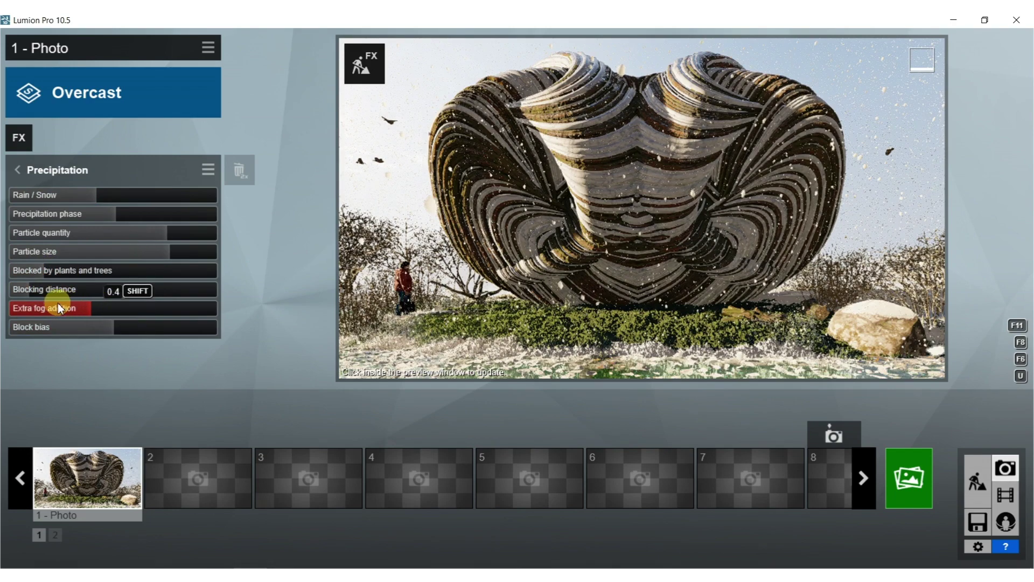
drag(23, 309, 271, 306)
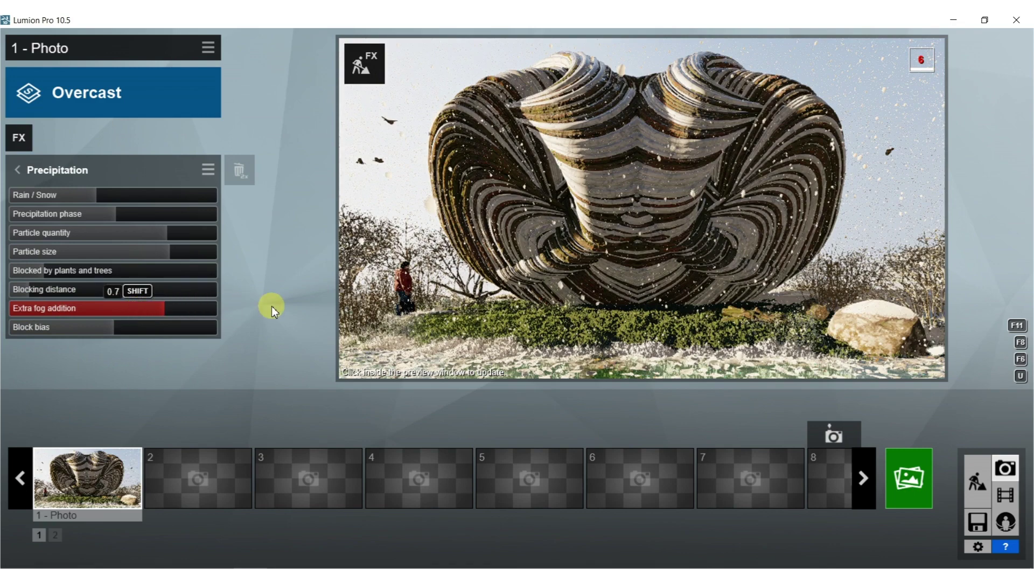
drag(196, 312, 49, 308)
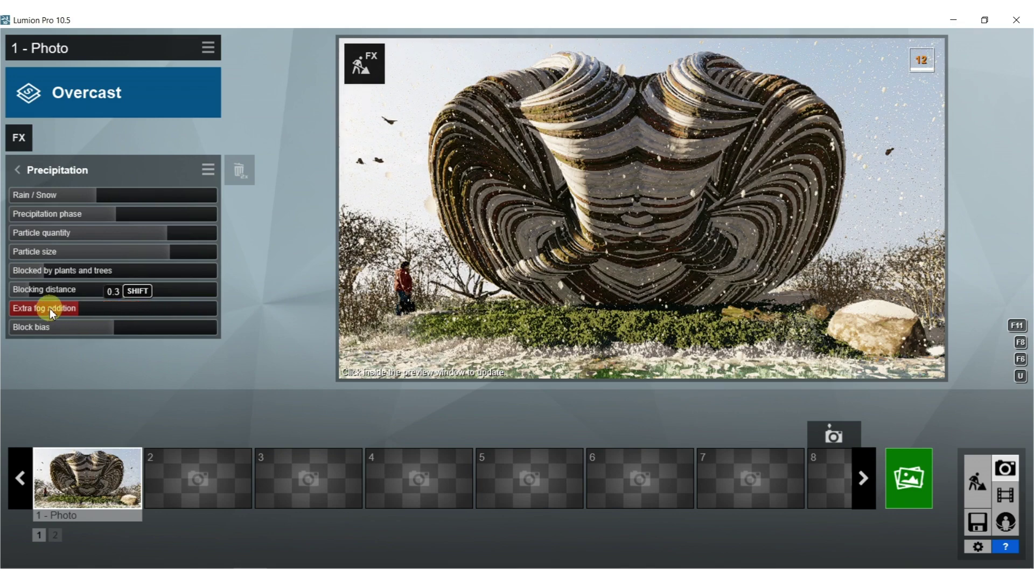
Raise the rusty metal weathering of the AgedStone4 bands to its maximum, save the material change and refresh photo 1's preview
click(414, 172)
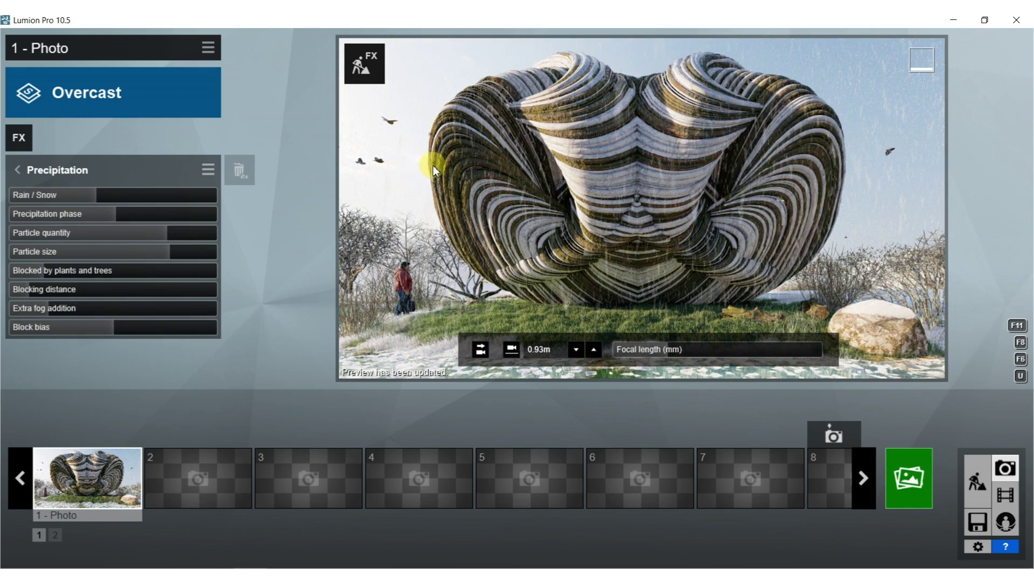
click(976, 480)
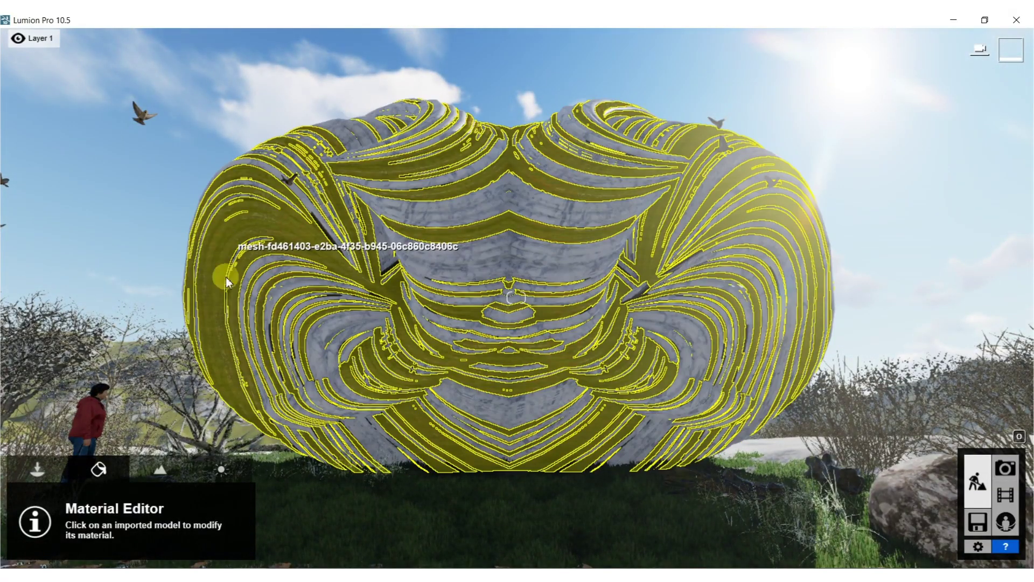
click(225, 277)
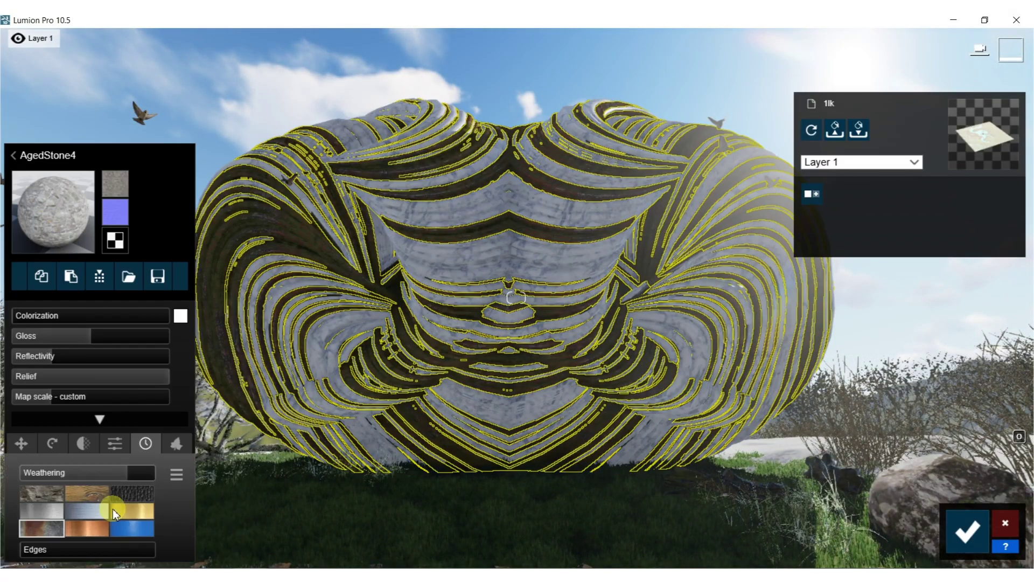
drag(101, 467, 398, 470)
click(967, 531)
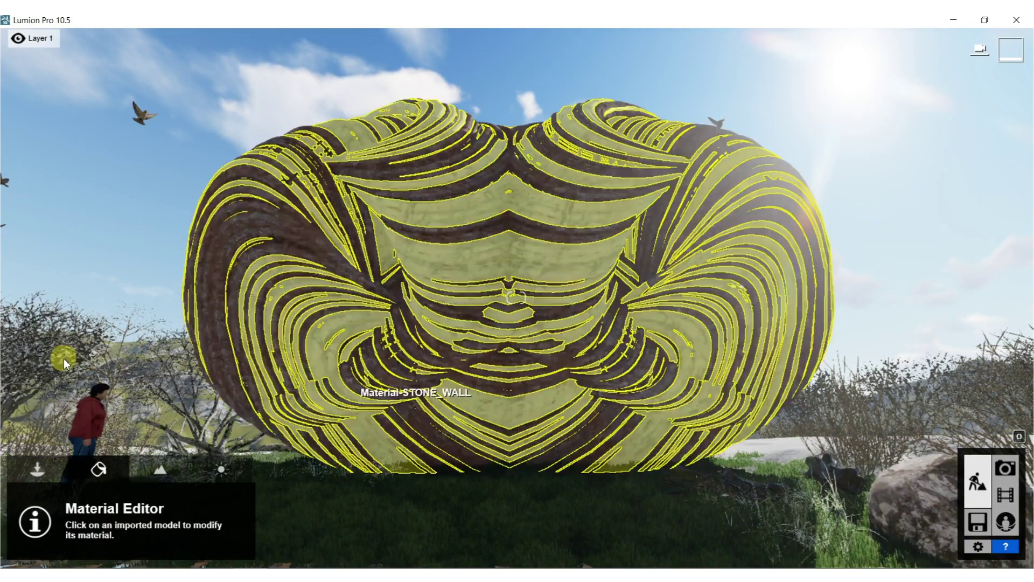
click(1005, 467)
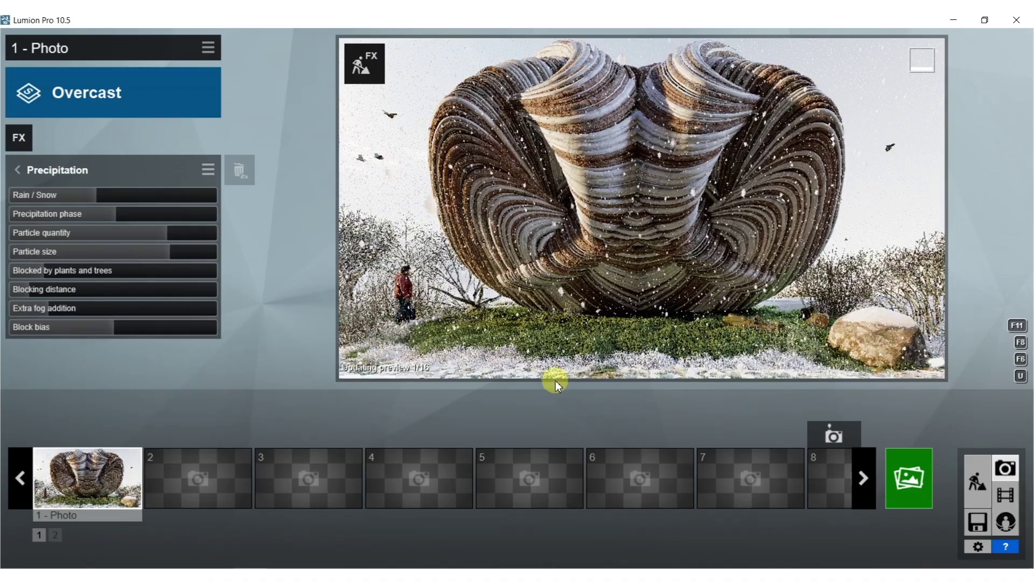
click(373, 249)
click(589, 192)
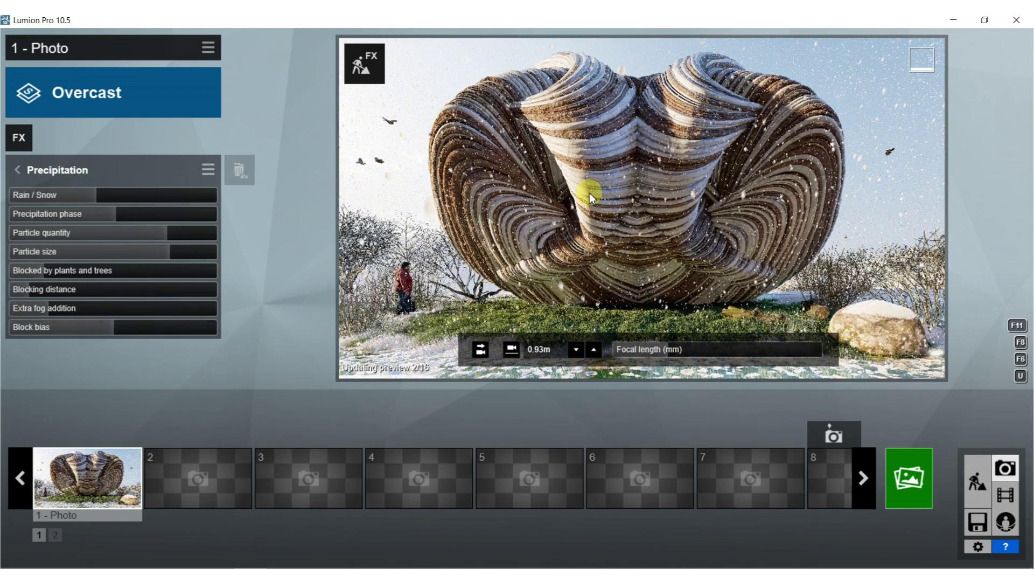
In the Precipitation effect, raise Particle size to about nine tenths and lower Rain / Snow to about one third, refreshing the preview
click(30, 139)
drag(148, 257, 201, 253)
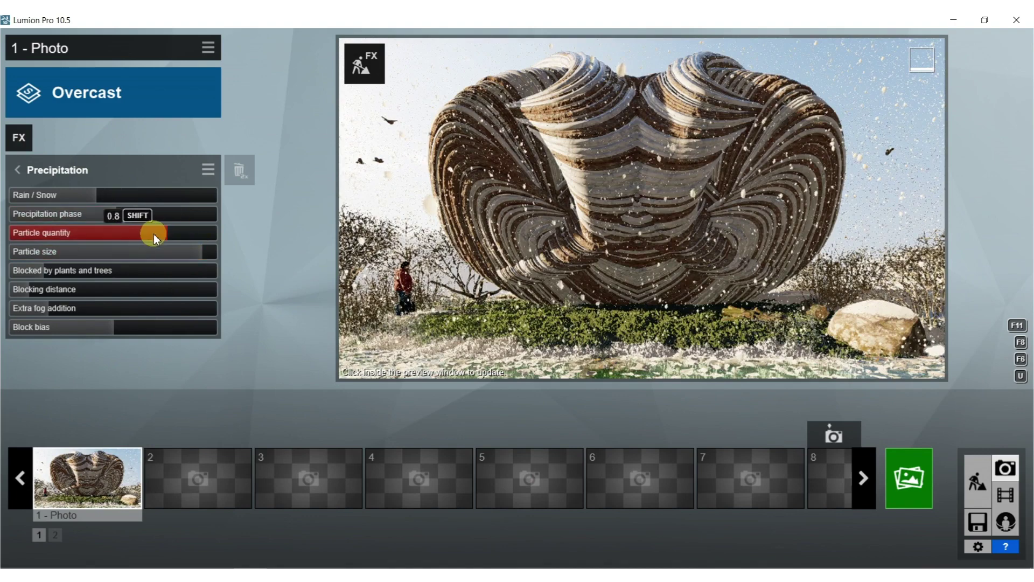
mouse_move(100, 195)
mouse_down()
mouse_move(89, 192)
mouse_move(156, 195)
mouse_move(83, 195)
mouse_up()
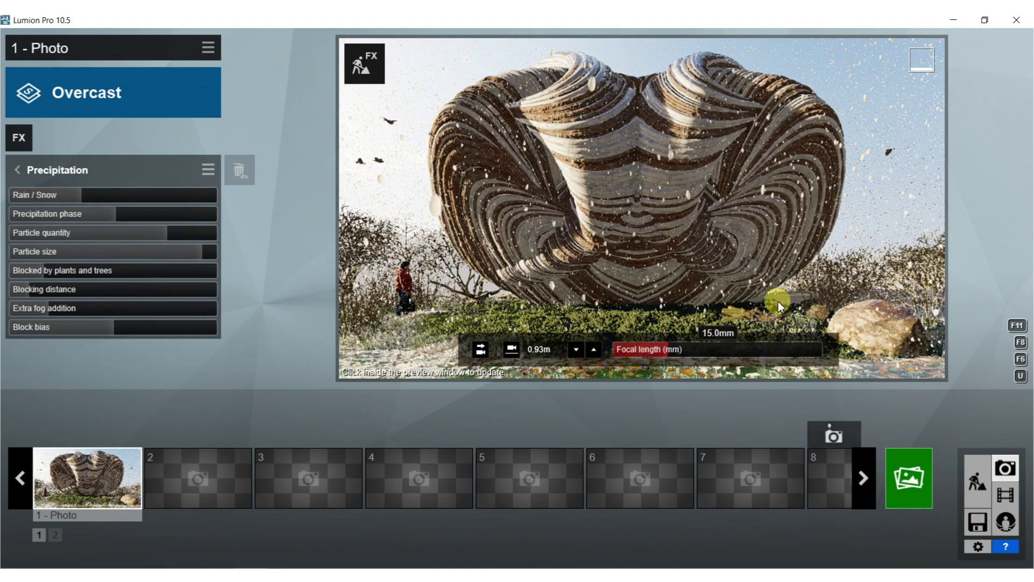
click(691, 234)
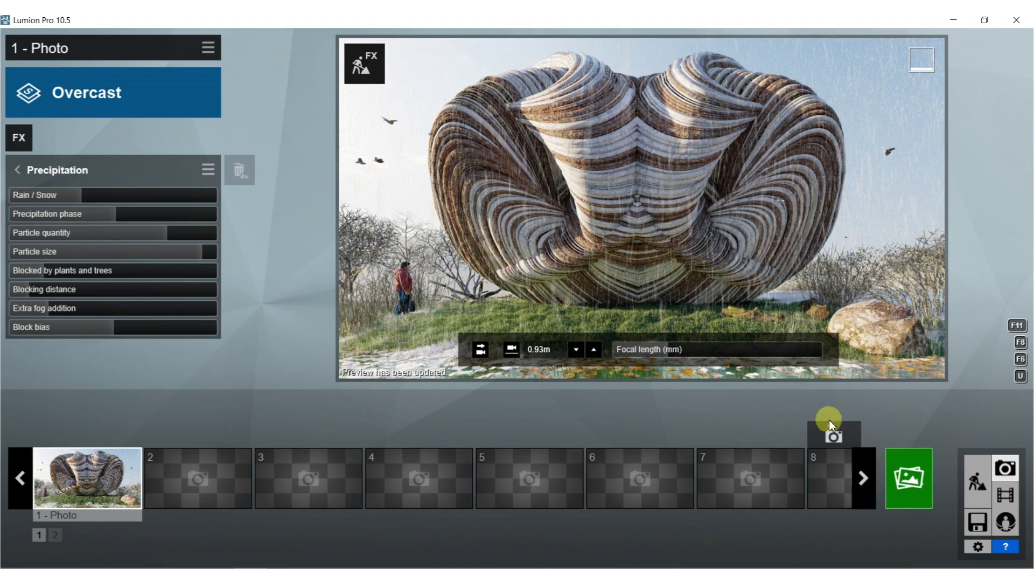
Render the current shot at Desktop size, 1920x1080, as a JPG named 65 in the BOOK folder
click(909, 478)
click(394, 458)
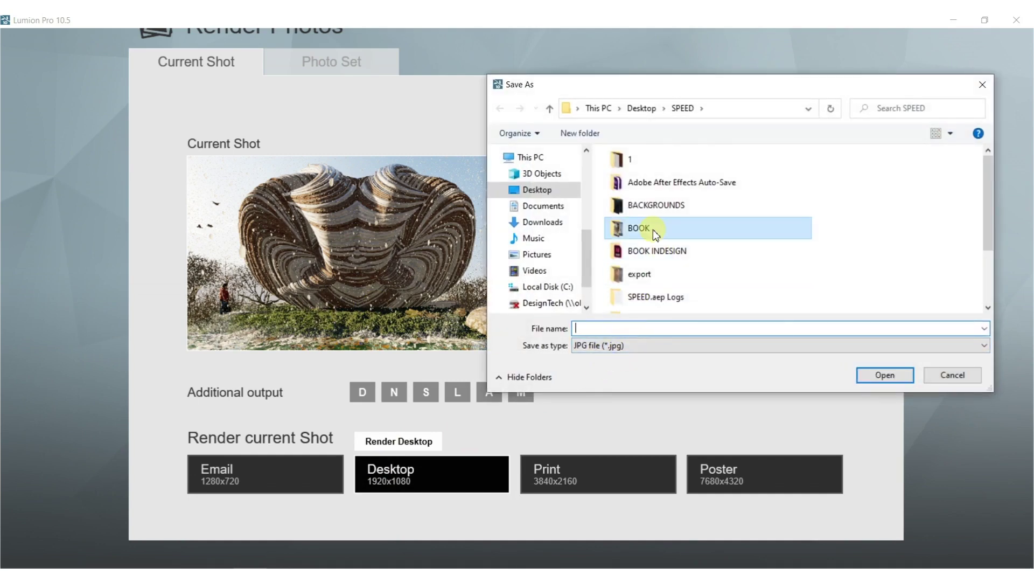
double_click(652, 229)
double_click(624, 333)
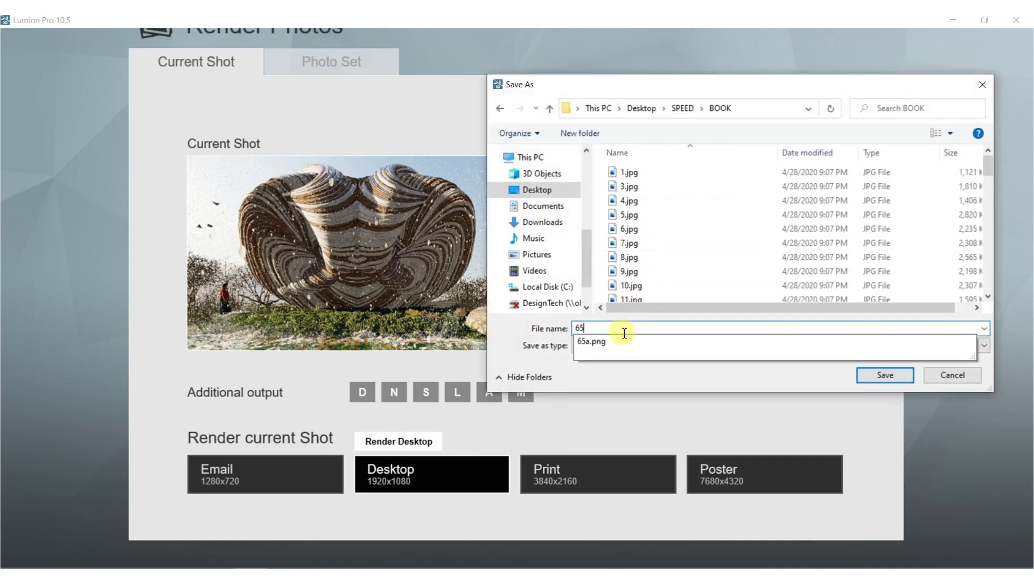
click(630, 348)
key(Return)
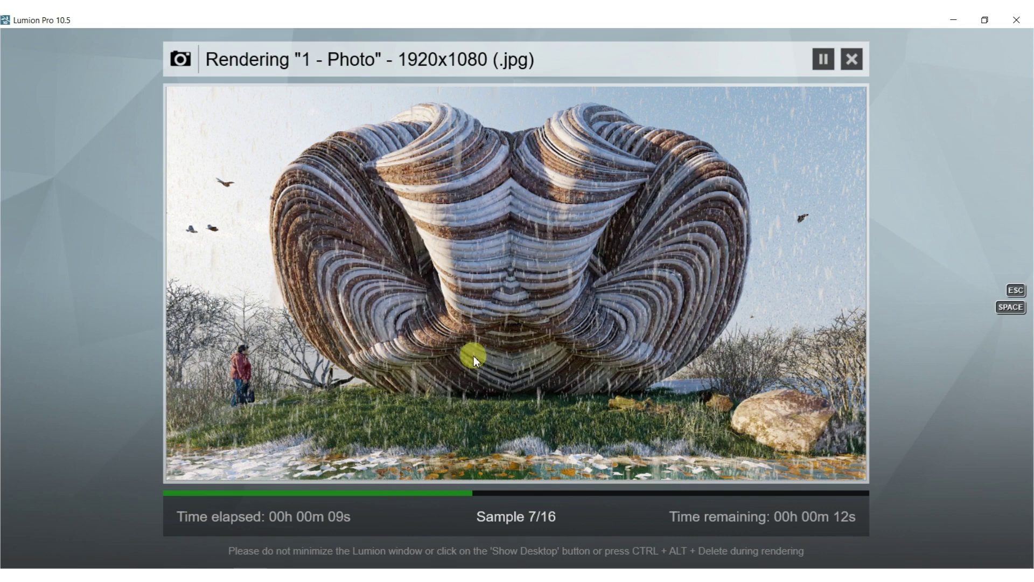
Switch to Photoshop and apply Auto Tone, Auto Color and Auto Contrast to the 65.jpg render
click(900, 572)
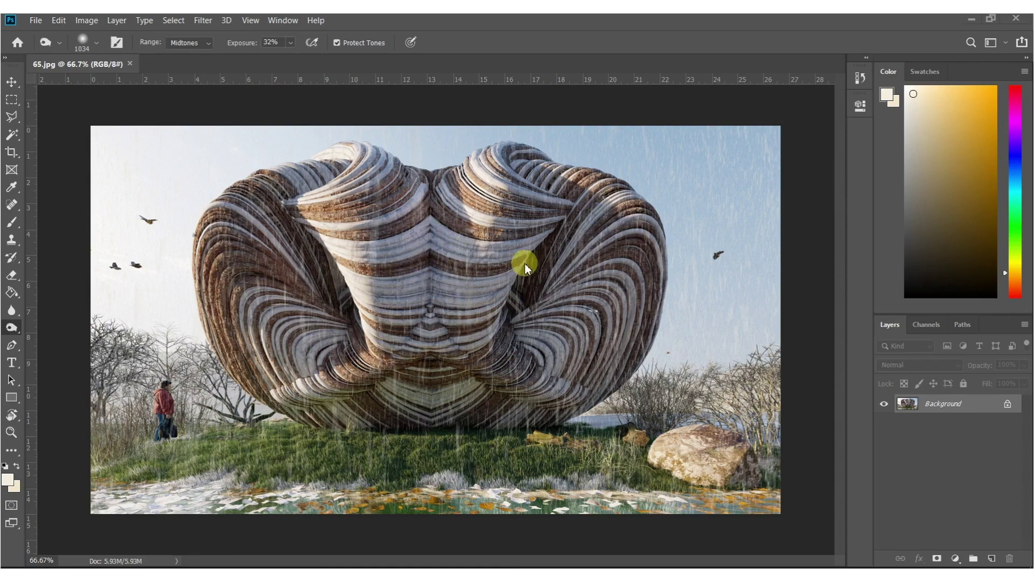
key(m)
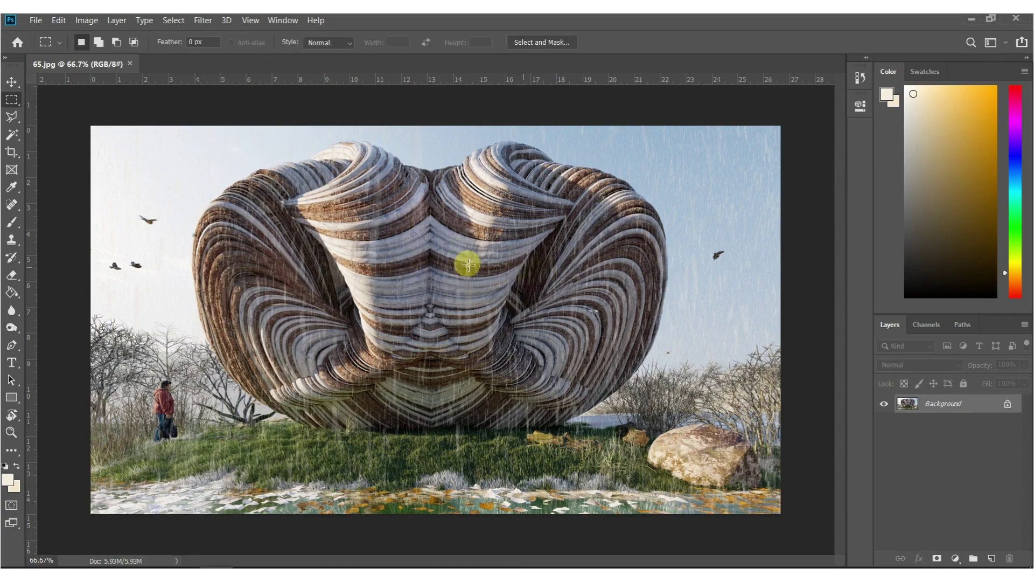
click(82, 23)
click(101, 70)
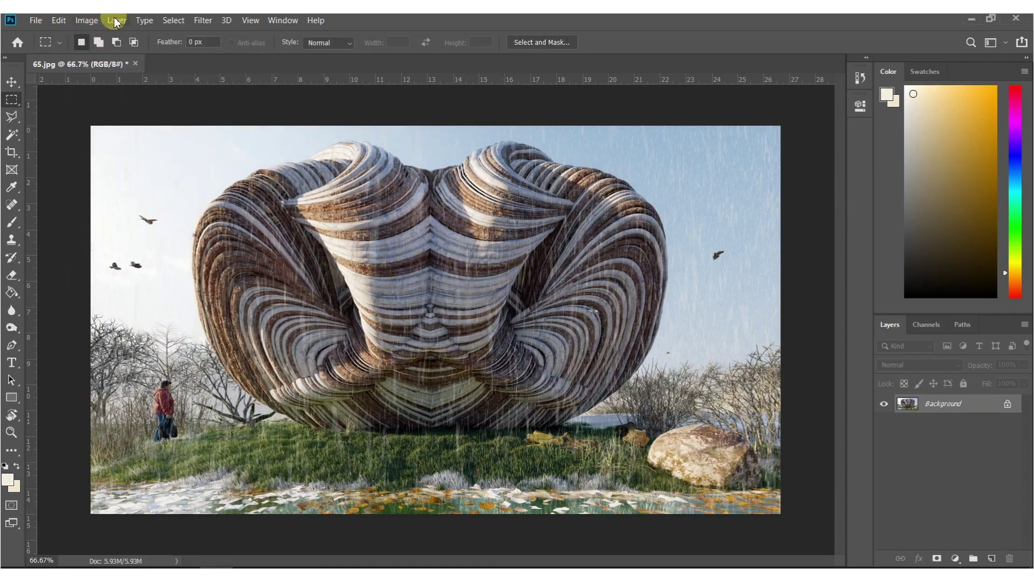
click(85, 21)
click(91, 92)
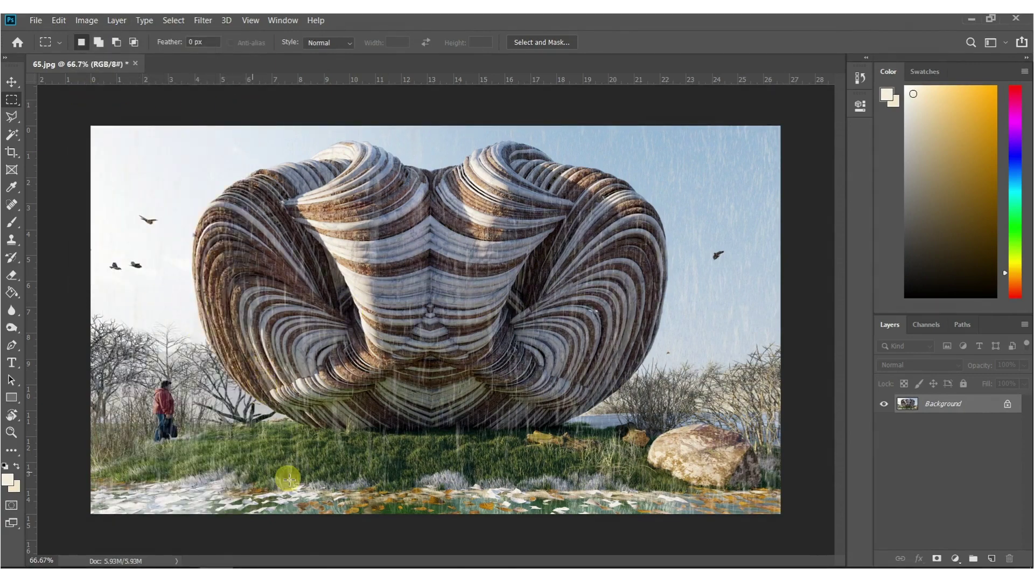
click(84, 20)
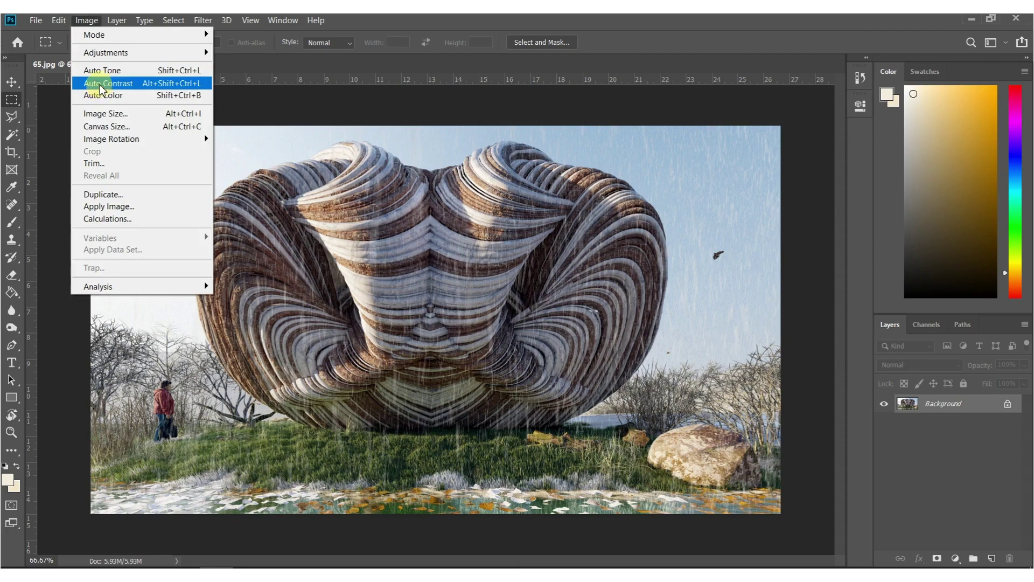
click(100, 86)
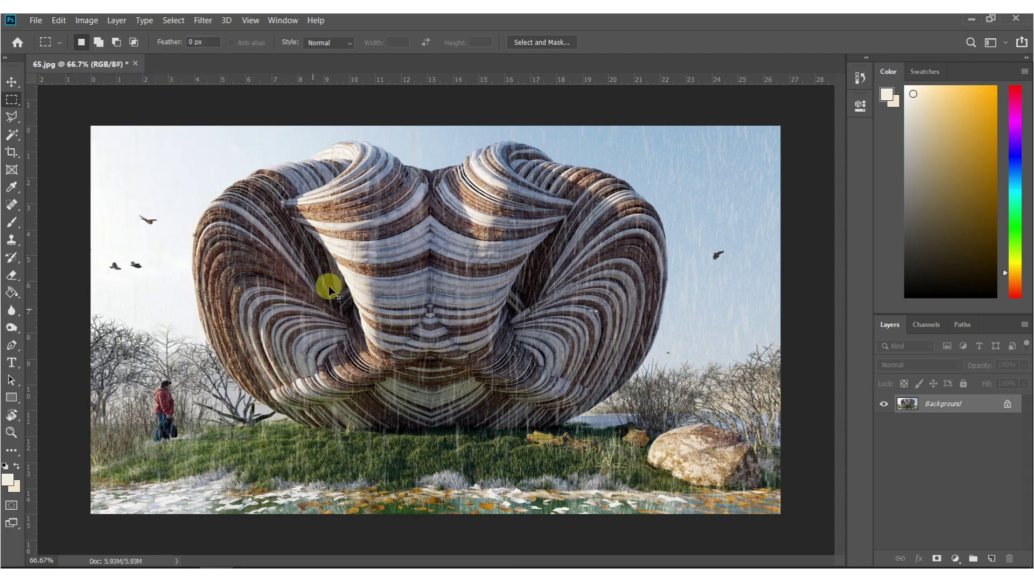
Duplicate the background layer and retouch midtones at 32% exposure on the sculpture's left lobe and the landscape around the boulder
key(ctrl+j)
key(o)
alt+right_drag(330, 324, 328, 270)
drag(376, 208, 328, 232)
mouse_move(220, 231)
mouse_down()
mouse_move(286, 316)
mouse_move(261, 300)
mouse_move(264, 289)
mouse_move(267, 318)
mouse_up()
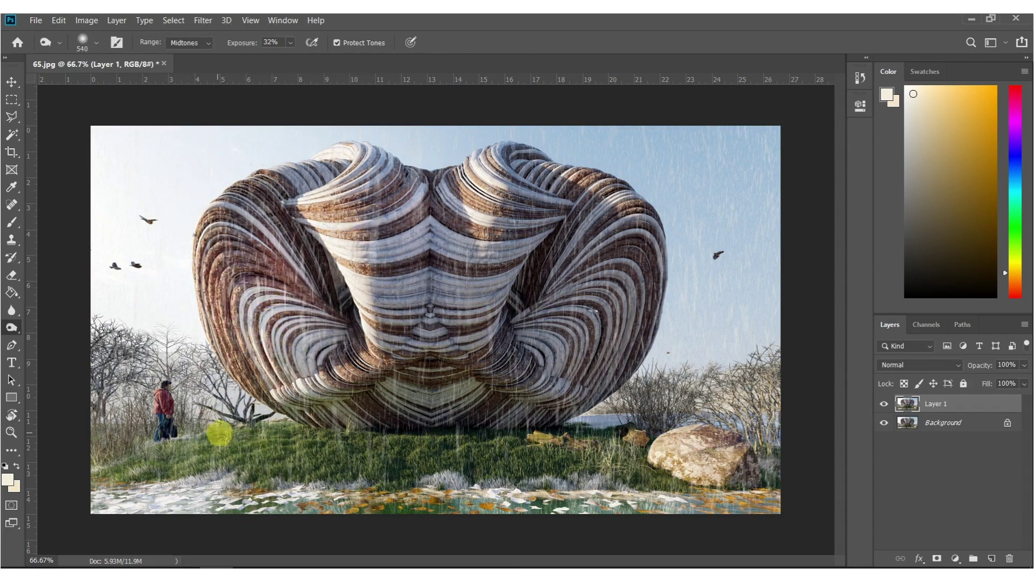
alt+right_drag(134, 423, 168, 383)
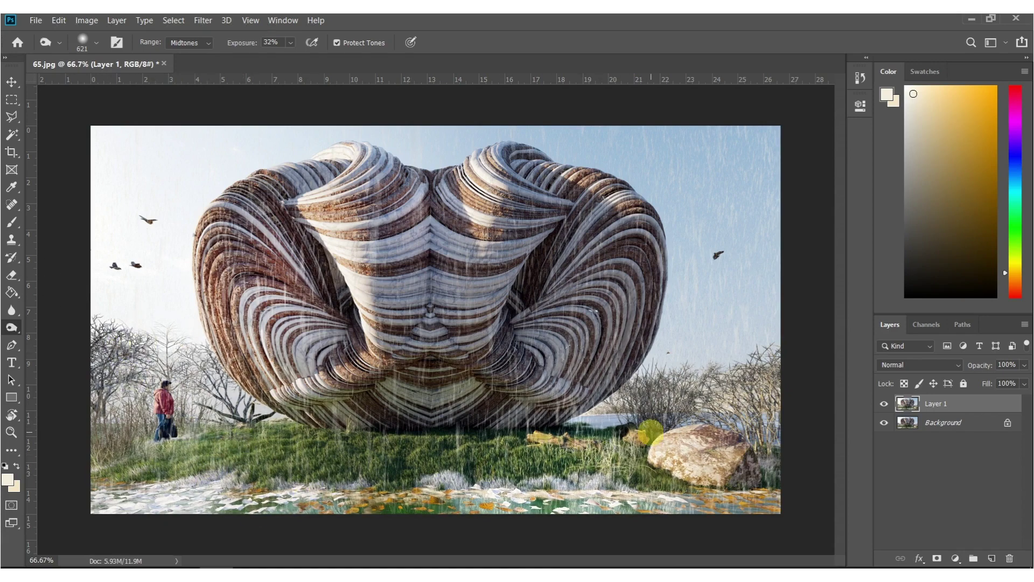
mouse_move(856, 339)
mouse_down()
mouse_move(722, 418)
mouse_move(768, 468)
mouse_move(705, 495)
mouse_up()
Lighten the midtones across the sculpture's right lobe and centre with a soft brush at 32% exposure
mouse_move(624, 281)
alt+right_down()
mouse_move(577, 238)
mouse_move(614, 269)
alt+right_up()
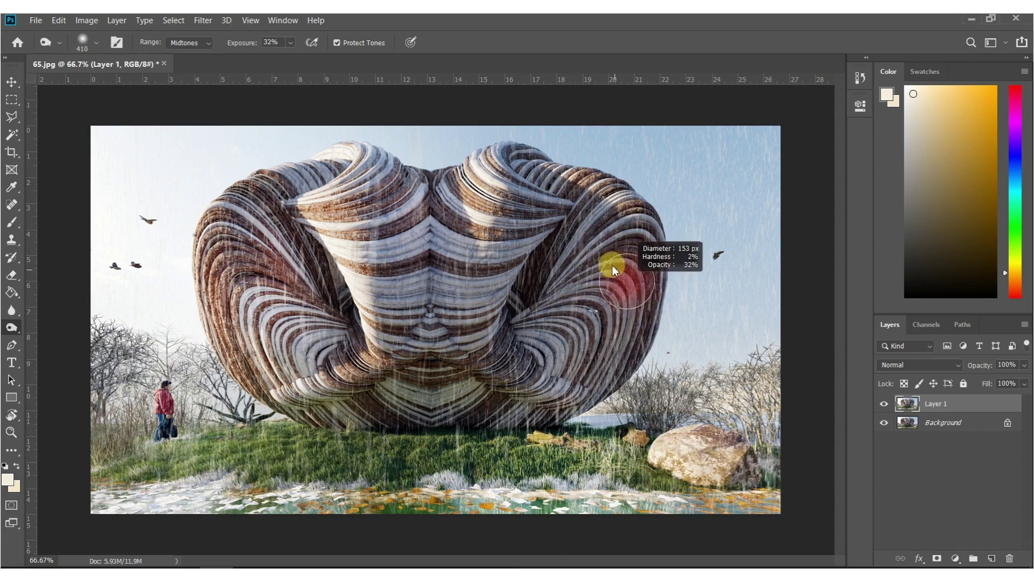
alt+right_drag(590, 214, 623, 242)
right_click(623, 242)
click(584, 196)
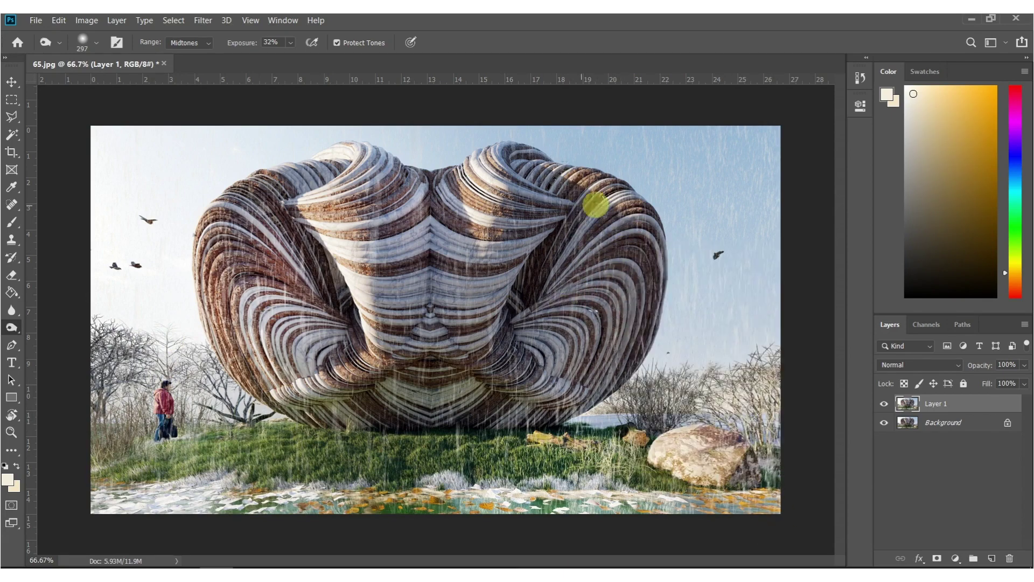
mouse_move(579, 249)
alt+right_down()
mouse_move(590, 254)
mouse_move(547, 279)
mouse_move(574, 224)
alt+right_up()
mouse_move(601, 239)
mouse_down()
mouse_move(596, 254)
mouse_move(635, 231)
mouse_move(590, 300)
mouse_move(525, 362)
mouse_move(443, 277)
mouse_move(473, 341)
mouse_move(459, 369)
mouse_move(470, 423)
mouse_move(278, 431)
mouse_move(331, 404)
mouse_move(554, 406)
mouse_move(605, 254)
mouse_move(240, 337)
mouse_move(335, 329)
mouse_move(302, 292)
mouse_move(297, 236)
mouse_move(429, 409)
mouse_move(416, 234)
mouse_move(629, 310)
mouse_up()
mouse_move(498, 214)
mouse_down()
mouse_move(563, 284)
mouse_move(757, 376)
mouse_up()
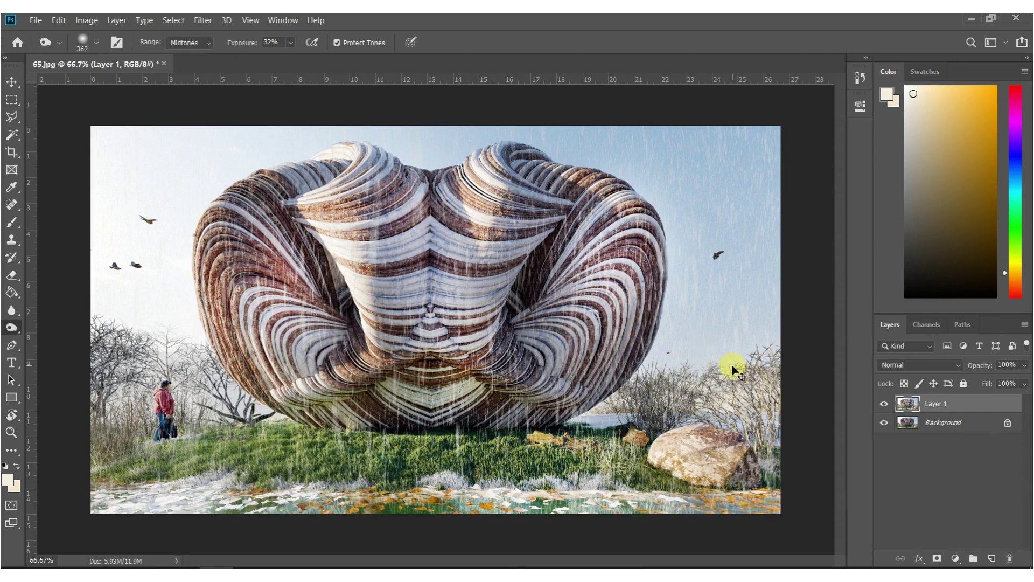
Add a new layer and paint soft black shading along the image's bottom and top edges
key(ctrl+shift+n)
click(656, 195)
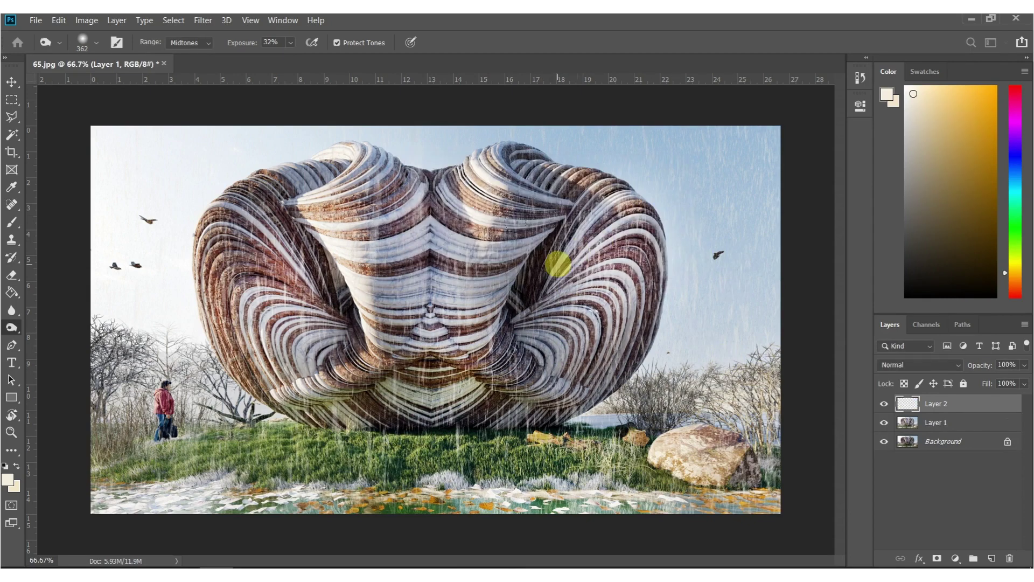
alt+scroll(396, 326, down, 2)
key(b)
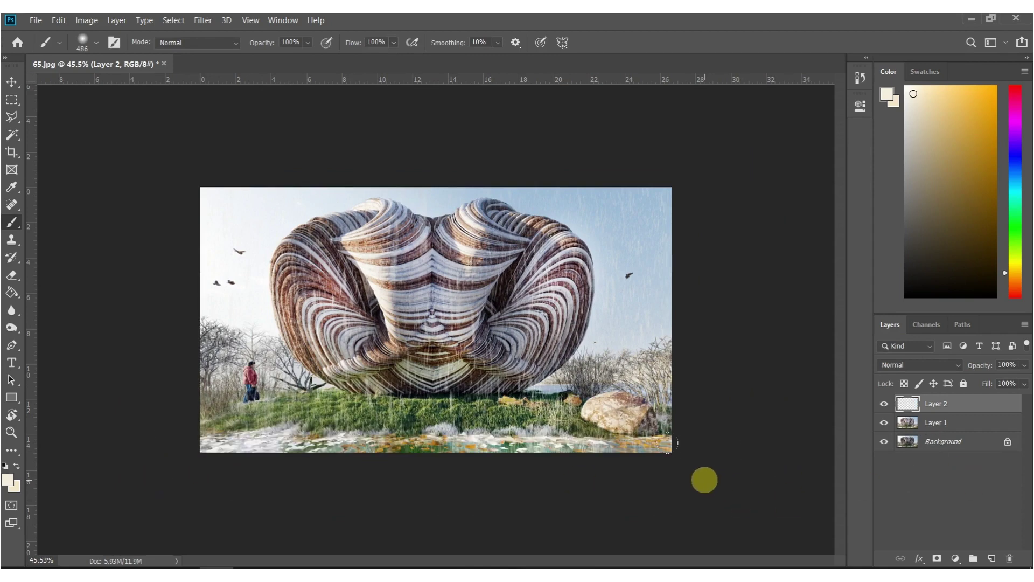
key(d)
alt+right_drag(341, 469, 366, 469)
drag(259, 484, 668, 482)
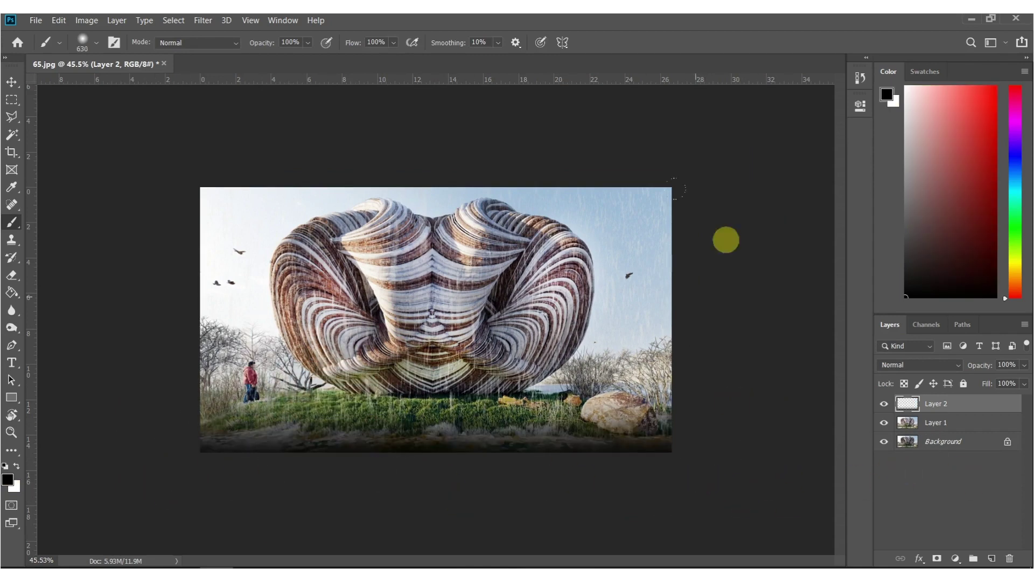
drag(702, 150, 273, 168)
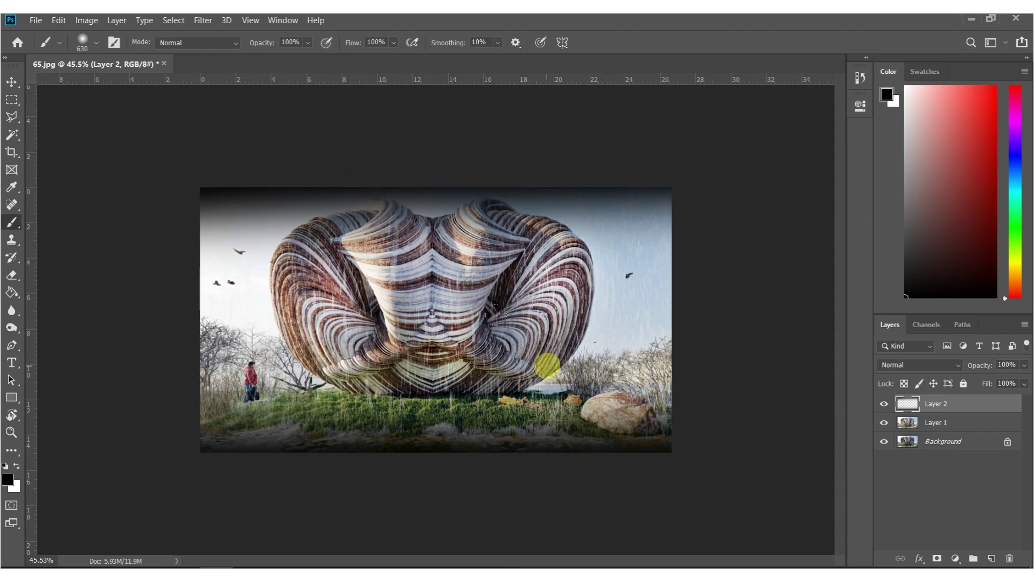
Erase the black shading over the sculpture's upper part and the adjoining sky with a large soft eraser
key(e)
alt+right_drag(287, 290, 281, 291)
key(ctrl+0)
click(264, 232)
mouse_move(264, 233)
mouse_down()
mouse_move(663, 231)
mouse_move(810, 259)
mouse_move(557, 235)
mouse_move(99, 231)
mouse_move(61, 246)
mouse_up()
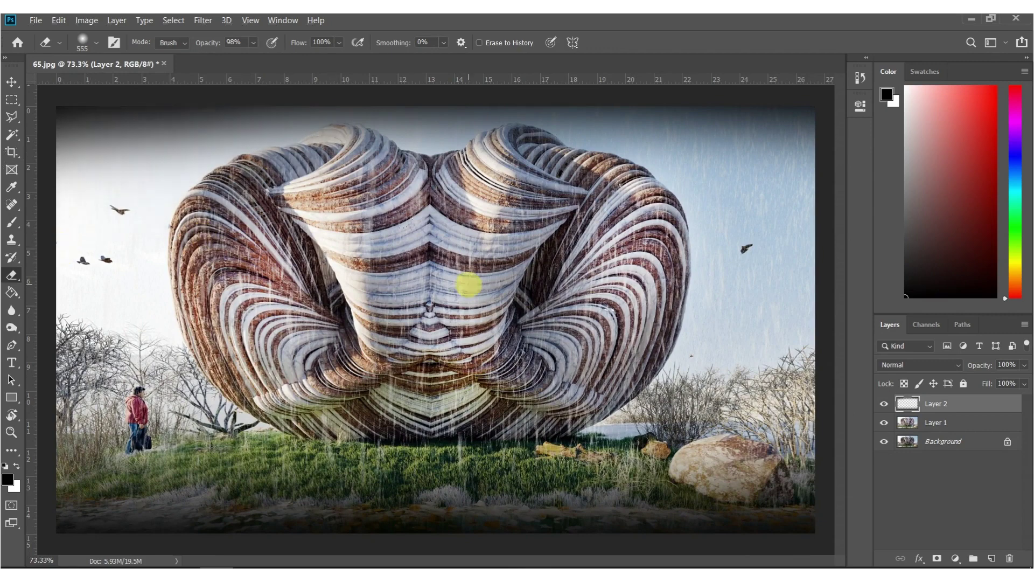
Set the shading layer's opacity to 85% and merge it with Layer 1
alt+scroll(463, 302, down, 3)
alt+scroll(464, 302, up, 2)
mouse_move(982, 370)
mouse_down()
mouse_move(953, 369)
mouse_move(972, 371)
mouse_up()
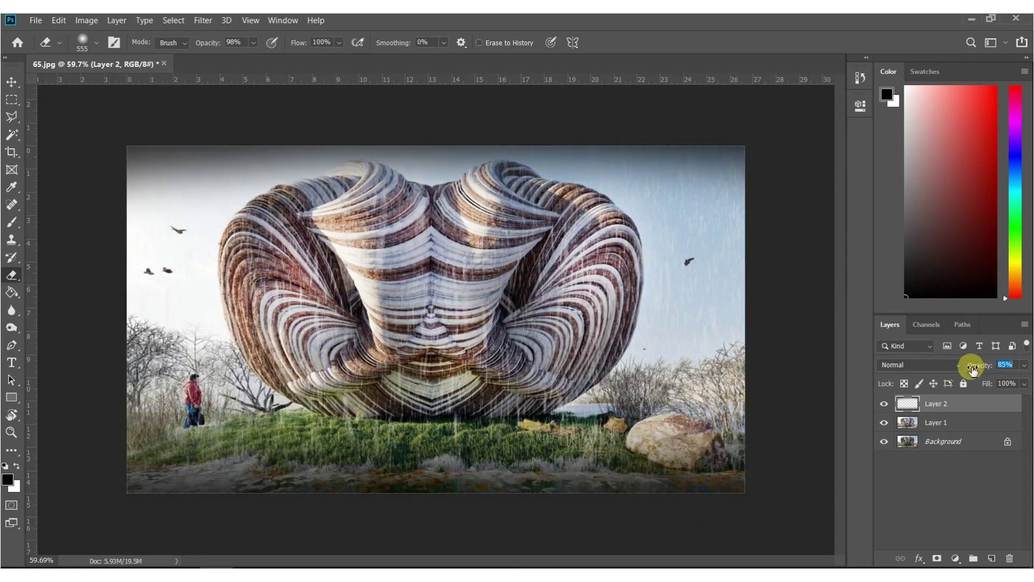
click(934, 425)
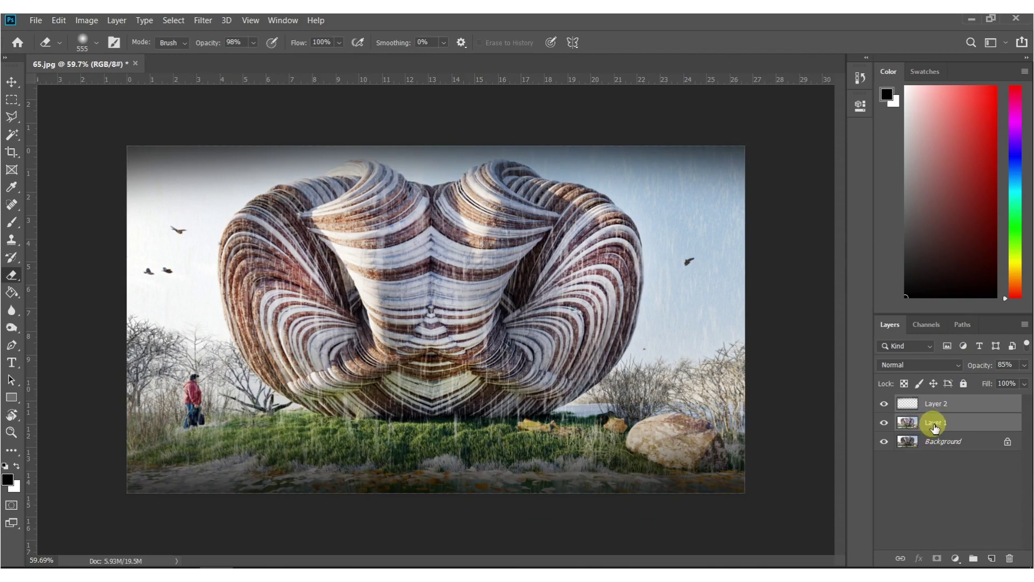
right_click(934, 426)
click(866, 397)
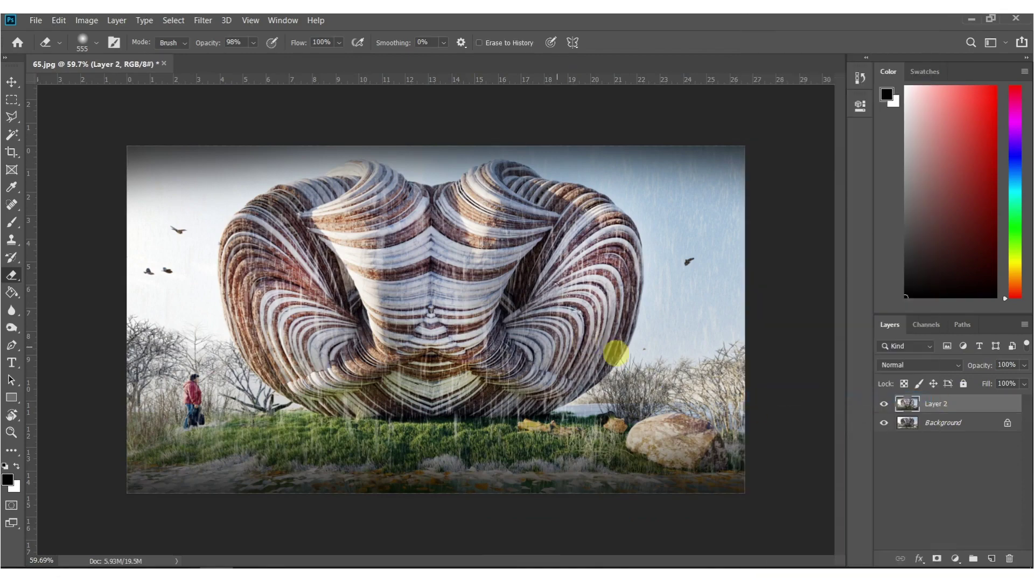